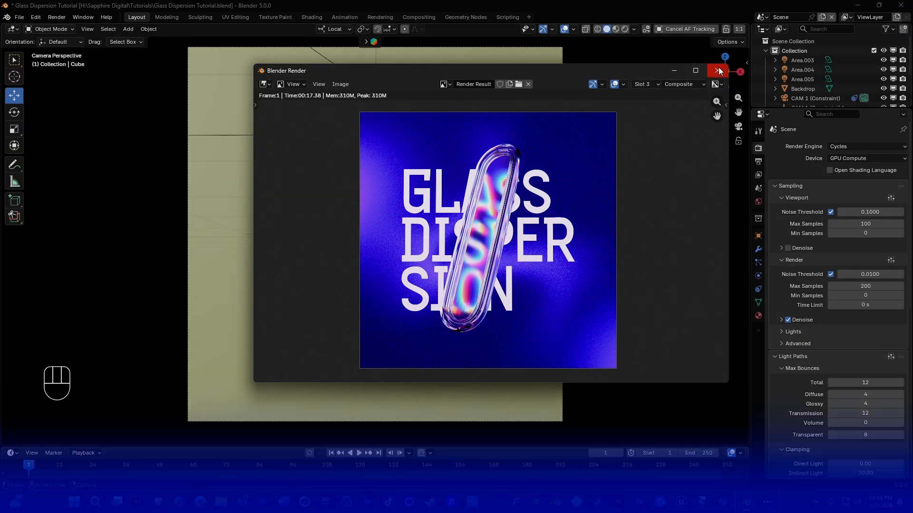
- Close the finished render window and create a new empty scene
{"action": "left_click", "coordinate": [717, 70]}
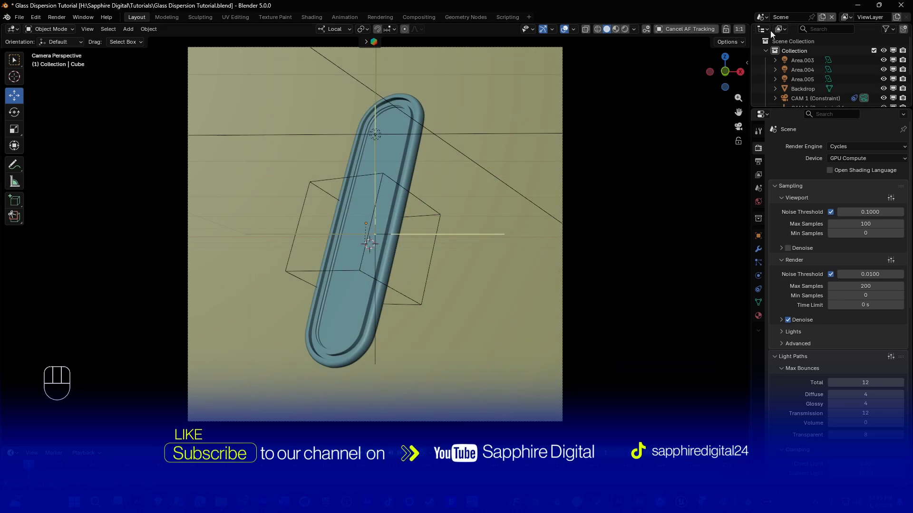
{"action": "left_click", "coordinate": [762, 16]}
{"action": "left_click", "coordinate": [821, 16]}
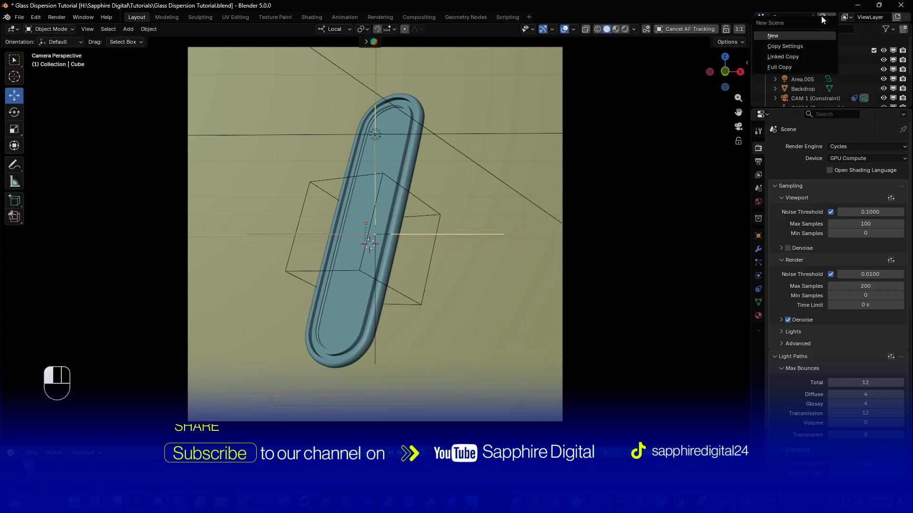
{"action": "left_click", "coordinate": [789, 36]}
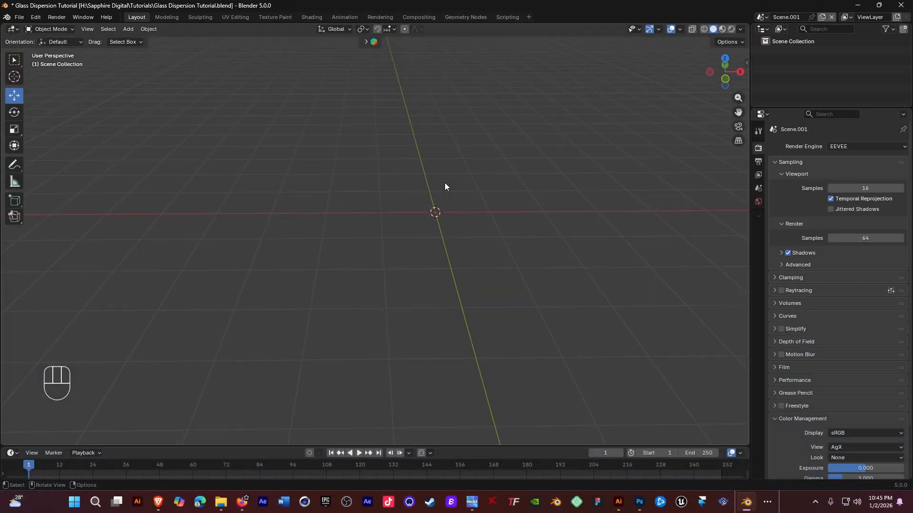
- Add a cube mesh at the world origin
{"action": "middle_click_drag", "start_coordinate": [490, 204], "coordinate": [382, 215], "text": "shift"}
{"action": "middle_click_drag", "start_coordinate": [402, 218], "coordinate": [374, 212]}
{"action": "middle_click_drag", "start_coordinate": [375, 211], "coordinate": [430, 209], "text": "shift"}
{"action": "key", "text": "shift+a"}
{"action": "mouse_move", "coordinate": [470, 195]}
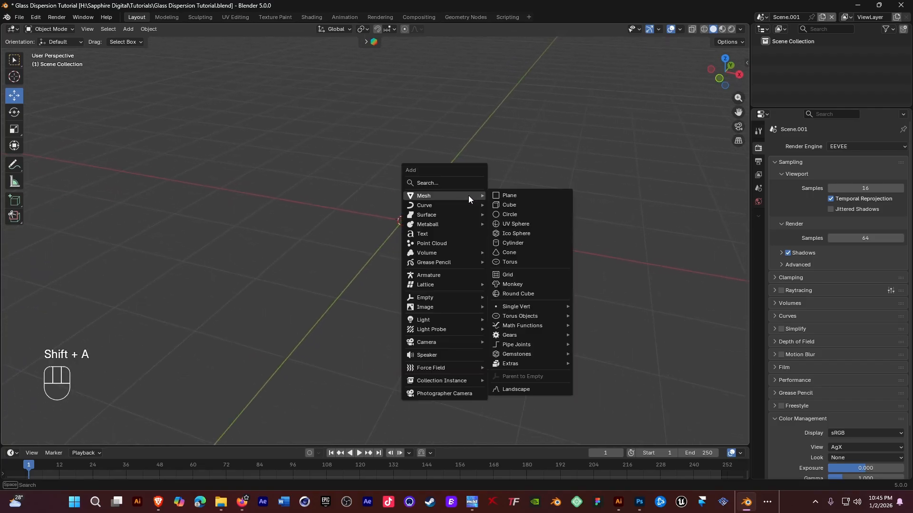
{"action": "left_click", "coordinate": [528, 208]}
- Scale the cube along the Y axis by a factor of 0.15
{"action": "middle_click_drag", "start_coordinate": [462, 171], "coordinate": [490, 170]}
{"action": "key", "text": "s"}
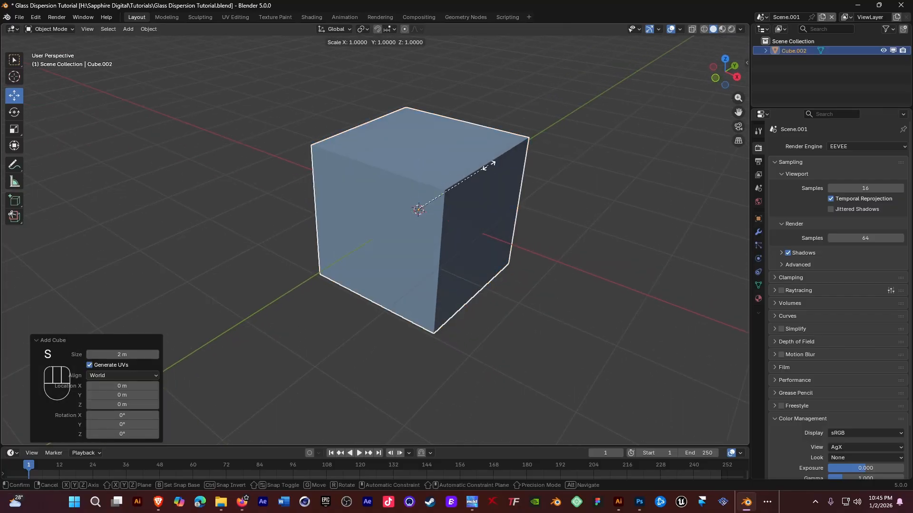
{"action": "key", "text": "y"}
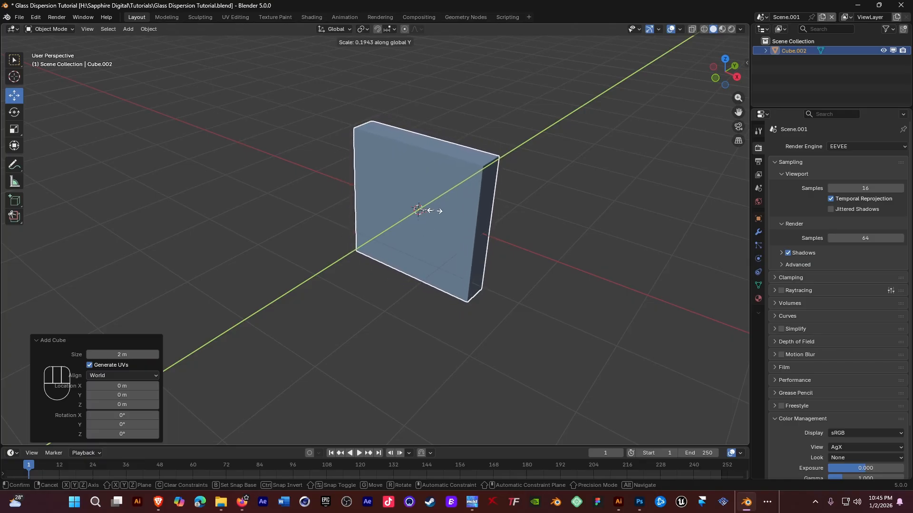
{"action": "type", "text": "0.15"}
{"action": "key", "text": "Return"}
- Thin the cube further by scaling it freehand along the Y axis by about 0.82
{"action": "middle_click_drag", "start_coordinate": [468, 172], "coordinate": [448, 175]}
{"action": "key", "text": "s"}
{"action": "key", "text": "y"}
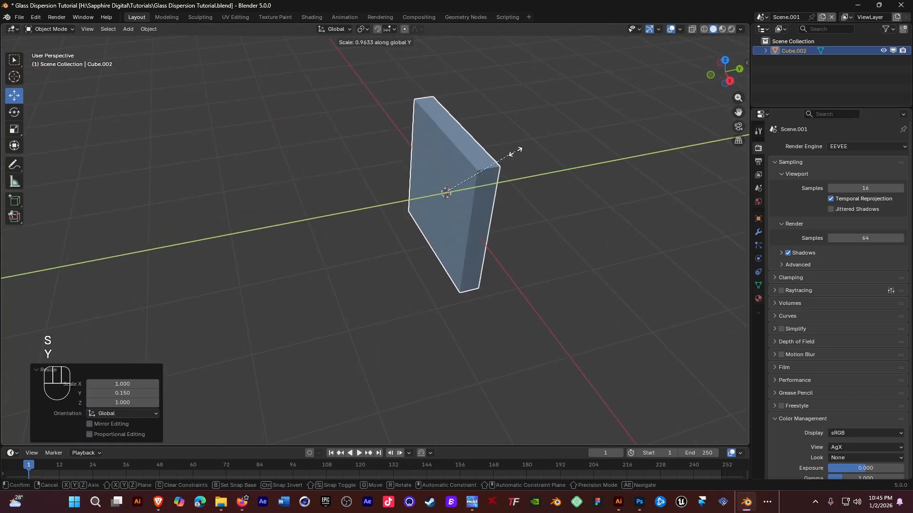
{"action": "left_click", "coordinate": [495, 164]}
{"action": "middle_click_drag", "start_coordinate": [493, 164], "coordinate": [547, 173]}
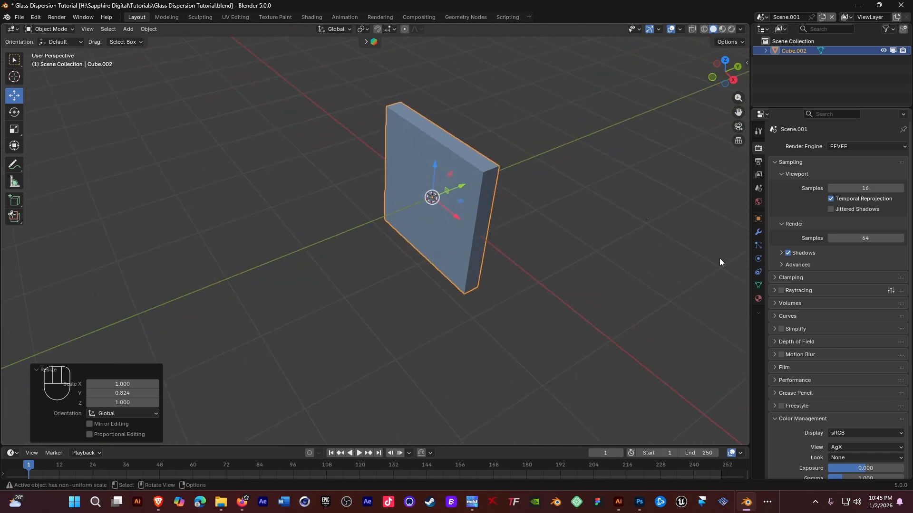
- Set the cube's Y scale to 0.4 in its object transform properties
{"action": "left_click", "coordinate": [758, 219]}
{"action": "left_click", "coordinate": [861, 258]}
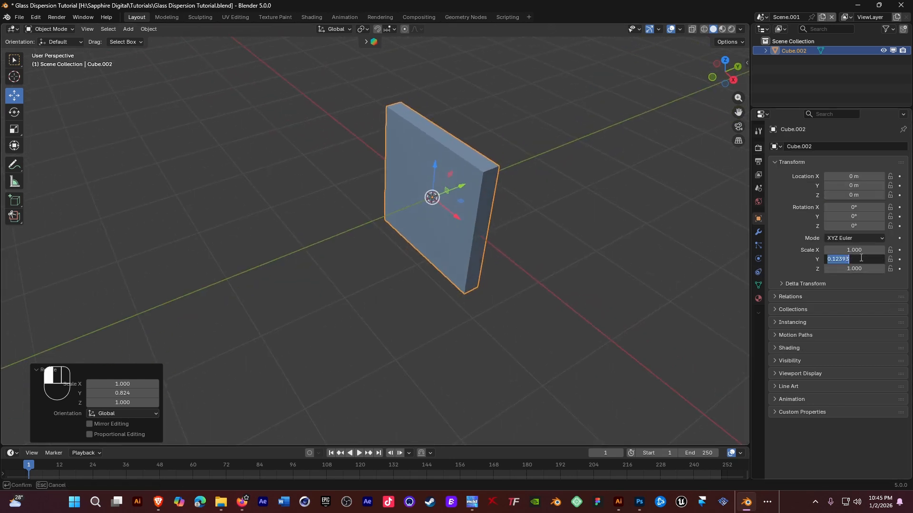
{"action": "key", "text": "BackSpace"}
{"action": "type", "text": ".4"}
{"action": "key", "text": "Return"}
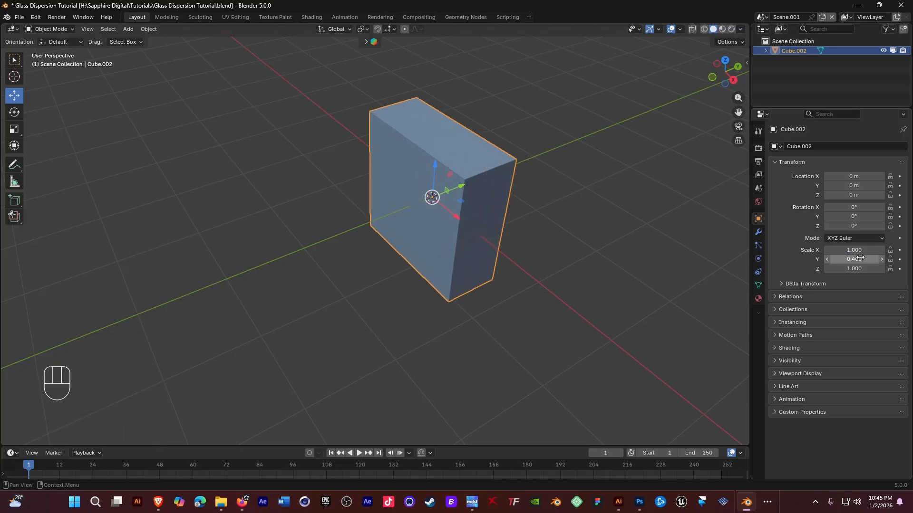
- Set the cube's Y scale to 0.04
{"action": "left_click", "coordinate": [860, 258]}
{"action": "key", "text": "BackSpace"}
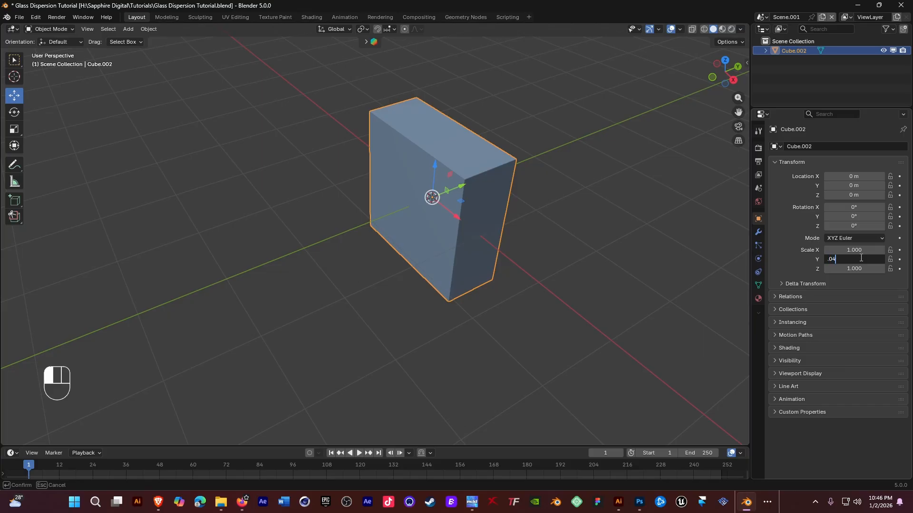
{"action": "type", "text": ".04"}
{"action": "key", "text": "Return"}
- Change the cube's Y scale to 0.06 to make it slightly thicker
{"action": "left_click", "coordinate": [860, 259]}
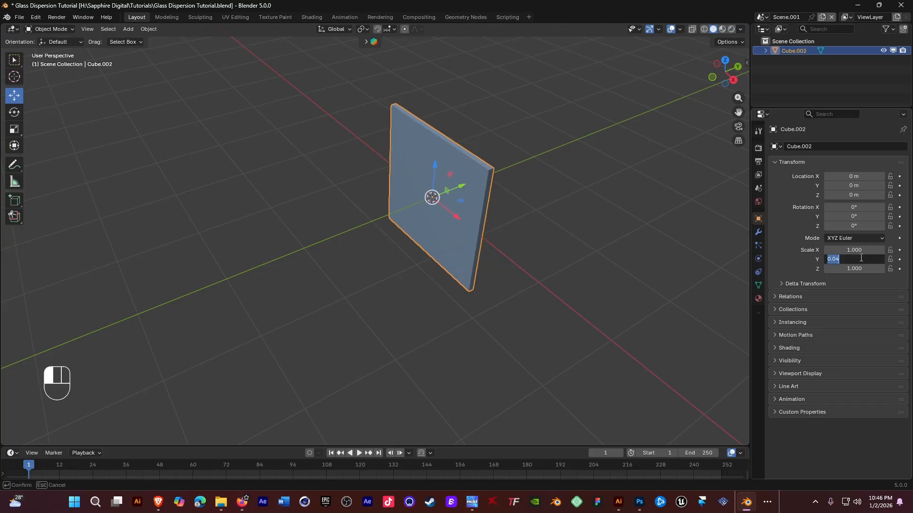
{"action": "left_click", "coordinate": [849, 258]}
{"action": "type", "text": "6"}
{"action": "key", "text": "Return"}
{"action": "left_click", "coordinate": [864, 258]}
{"action": "left_click", "coordinate": [864, 259]}
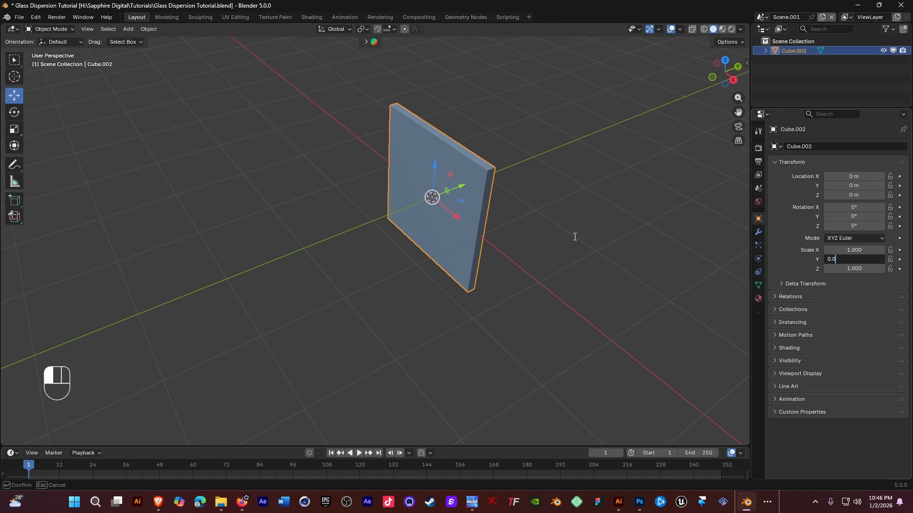
{"action": "key", "text": "Return"}
- Delete the flattened cube from the scene
{"action": "left_click", "coordinate": [586, 221]}
{"action": "left_click", "coordinate": [458, 183]}
{"action": "key", "text": "Delete"}
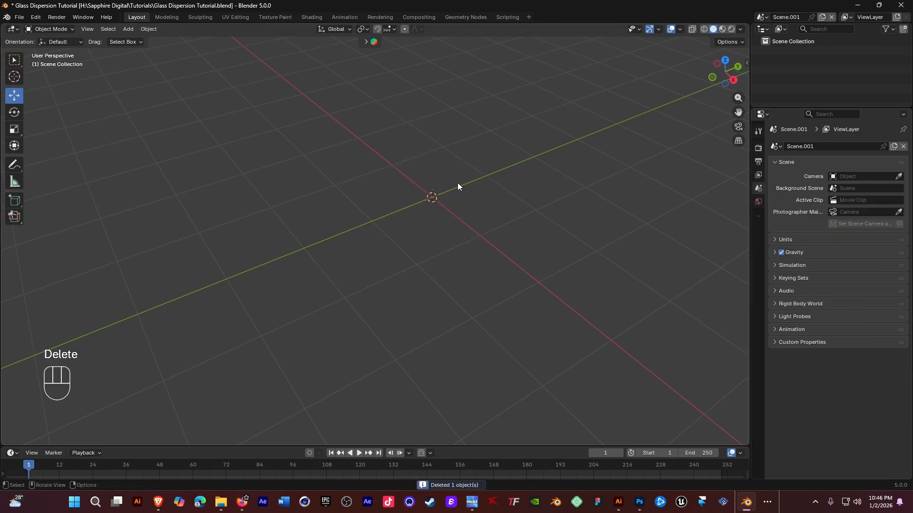
- Add a fresh default cube mesh at the world origin
{"action": "middle_click_drag", "start_coordinate": [457, 183], "coordinate": [406, 212], "text": "shift"}
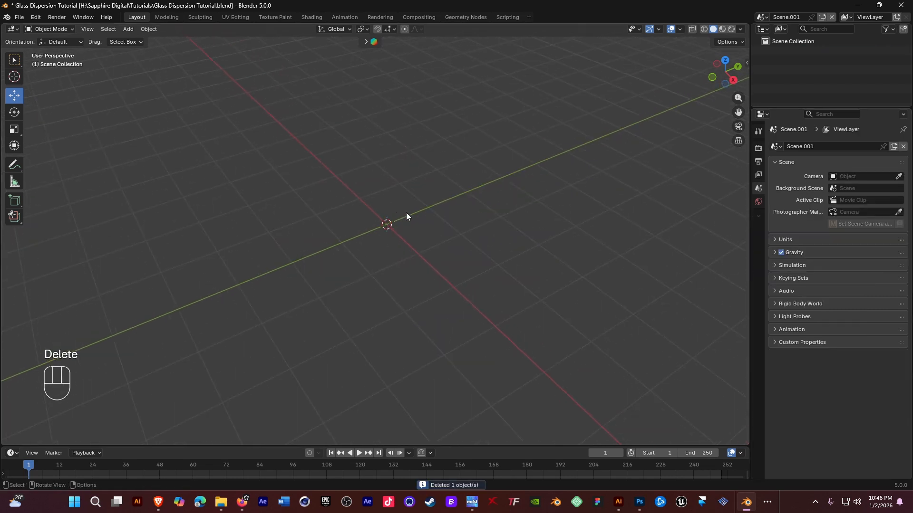
{"action": "key", "text": "shift+a"}
{"action": "mouse_move", "coordinate": [406, 212]}
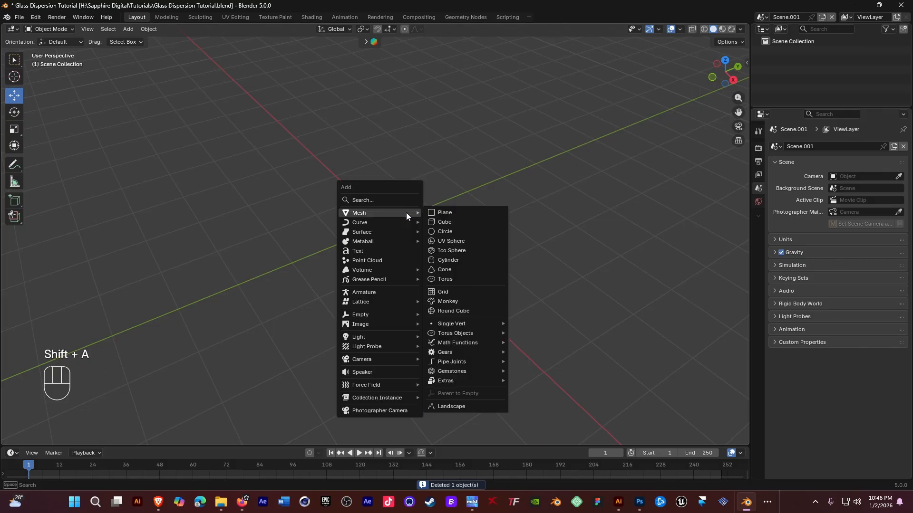
{"action": "left_click", "coordinate": [455, 222]}
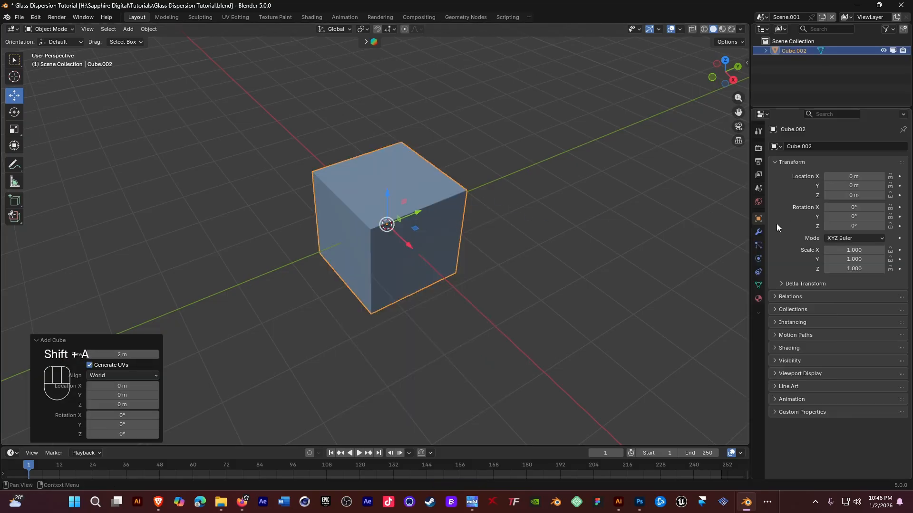
- Flatten the new cube by reducing its Y scale to 0.120
{"action": "left_click_drag", "start_coordinate": [861, 259], "coordinate": [837, 259]}
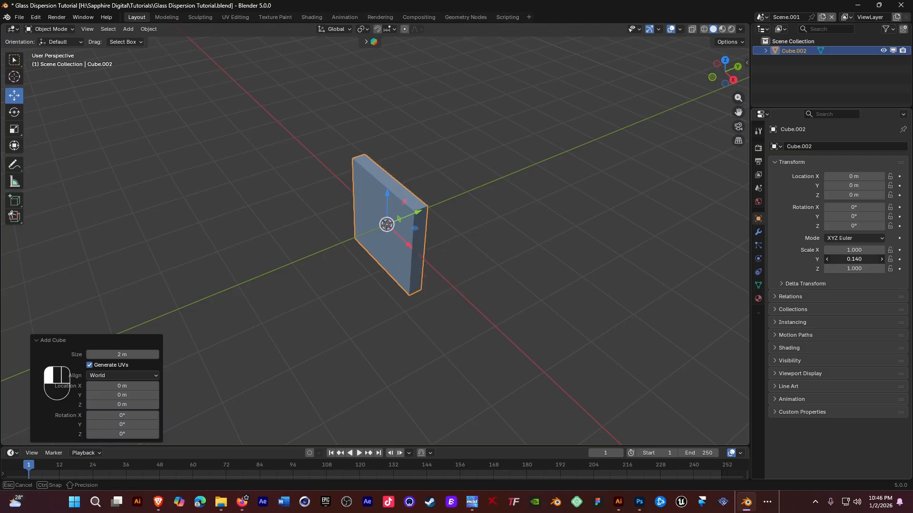
{"action": "left_click_drag", "start_coordinate": [861, 261], "coordinate": [848, 259]}
{"action": "left_click", "coordinate": [570, 189]}
{"action": "mouse_move", "coordinate": [446, 186]}
{"action": "middle_mouse_down"}
{"action": "mouse_move", "coordinate": [460, 156]}
{"action": "mouse_move", "coordinate": [473, 230]}
{"action": "mouse_move", "coordinate": [435, 215]}
{"action": "mouse_move", "coordinate": [449, 203]}
{"action": "middle_mouse_up"}
{"action": "scroll", "coordinate": [472, 229], "scroll_direction": "up", "scroll_amount": 3}
{"action": "scroll", "coordinate": [449, 202], "scroll_direction": "up", "scroll_amount": 1}
{"action": "left_click", "coordinate": [434, 225]}
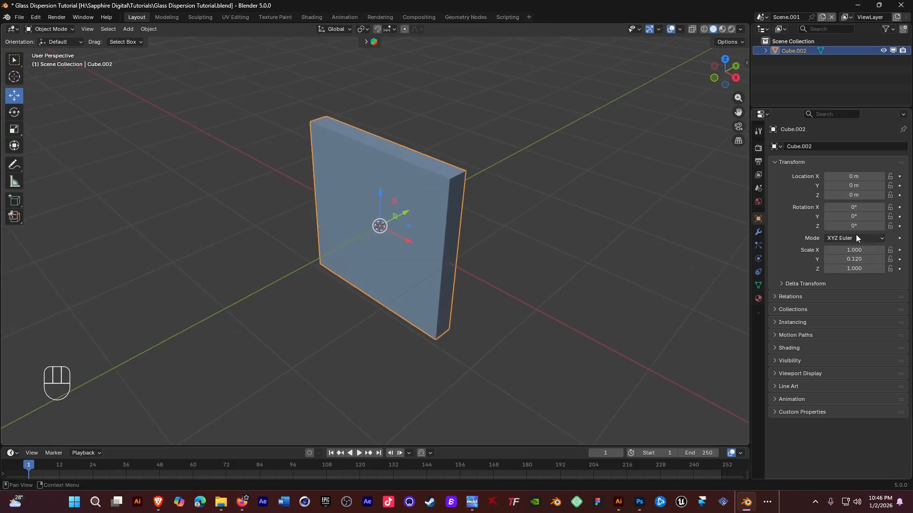
- Narrow the flattened cube by reducing its X scale to 0.370
{"action": "left_click_drag", "start_coordinate": [862, 249], "coordinate": [818, 249]}
{"action": "middle_click_drag", "start_coordinate": [532, 186], "coordinate": [533, 150]}
{"action": "scroll", "coordinate": [405, 191], "scroll_direction": "down", "scroll_amount": 2}
{"action": "scroll", "coordinate": [471, 171], "scroll_direction": "up", "scroll_amount": 4}
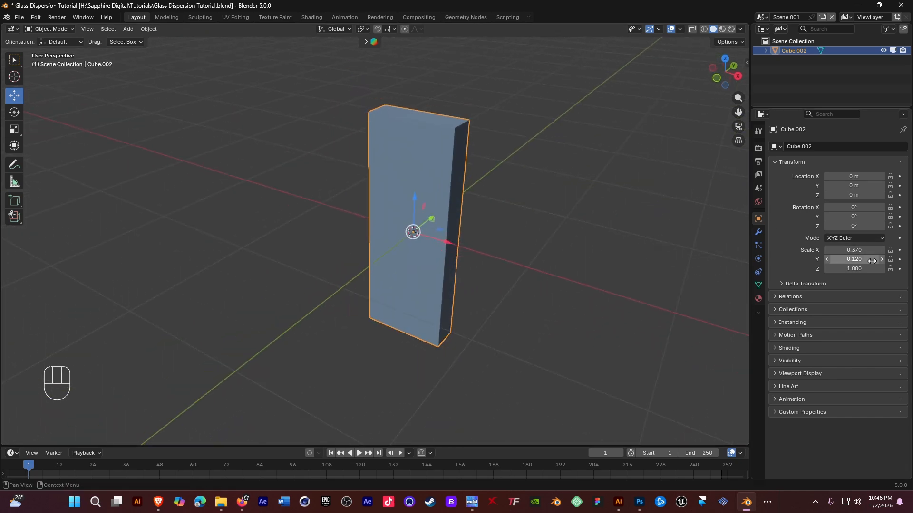
- Reduce the slab's Y scale to 0.090
{"action": "mouse_move", "coordinate": [854, 250]}
{"action": "left_mouse_down"}
{"action": "mouse_move", "coordinate": [835, 250]}
{"action": "mouse_move", "coordinate": [848, 259]}
{"action": "mouse_move", "coordinate": [839, 259]}
{"action": "left_mouse_up"}
{"action": "key", "text": "ctrl+z"}
{"action": "middle_click_drag", "start_coordinate": [495, 164], "coordinate": [431, 169]}
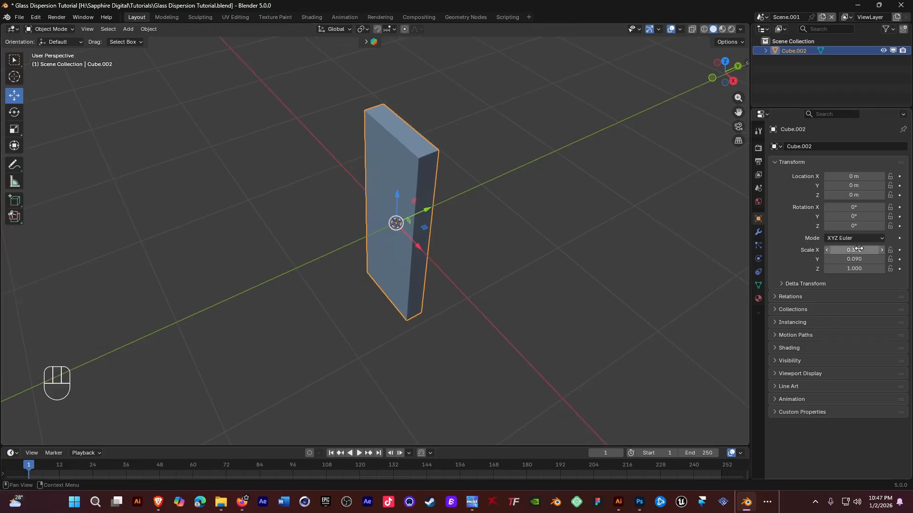
- Set the slab's X scale to 0.332
{"action": "left_click_drag", "start_coordinate": [854, 250], "coordinate": [854, 250]}
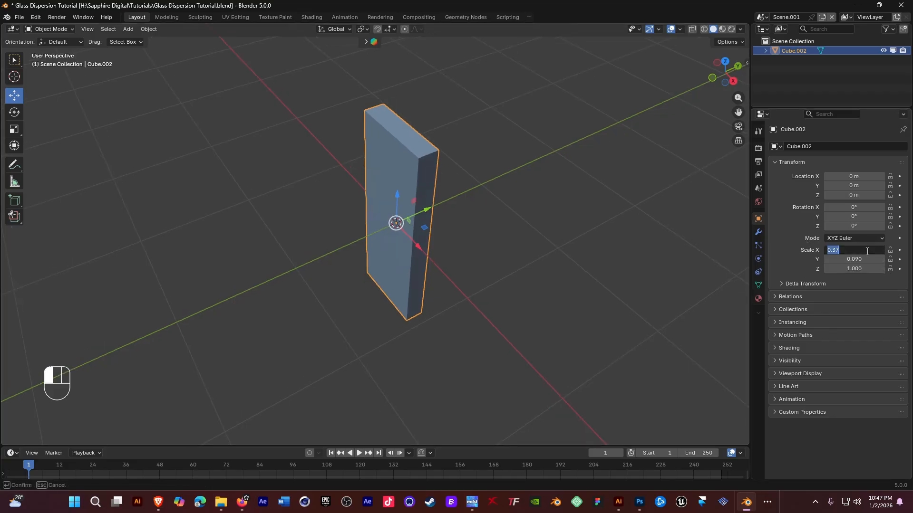
{"action": "key", "text": "BackSpace"}
{"action": "type", "text": ".332"}
{"action": "key", "text": "Return"}
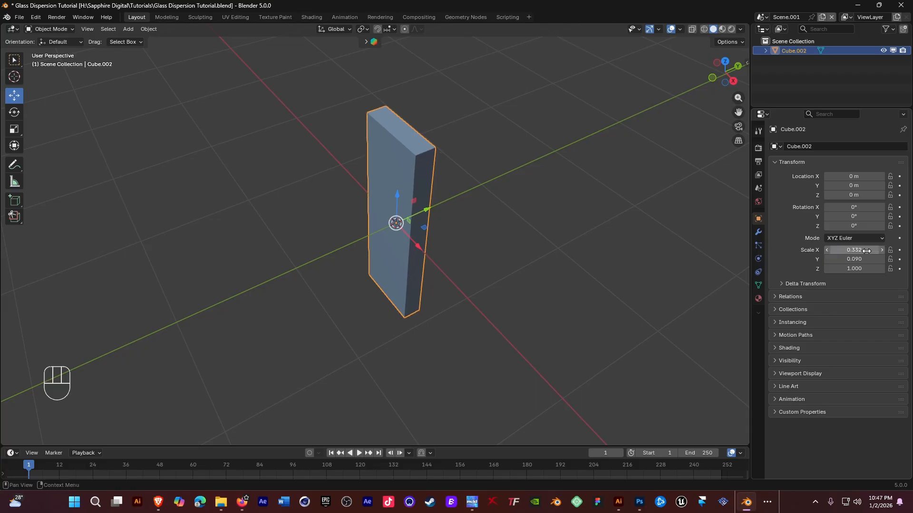
- Thin the slab by reducing its Y scale to 0.050
{"action": "left_click", "coordinate": [546, 199]}
{"action": "middle_click_drag", "start_coordinate": [421, 208], "coordinate": [407, 195]}
{"action": "left_click", "coordinate": [401, 161]}
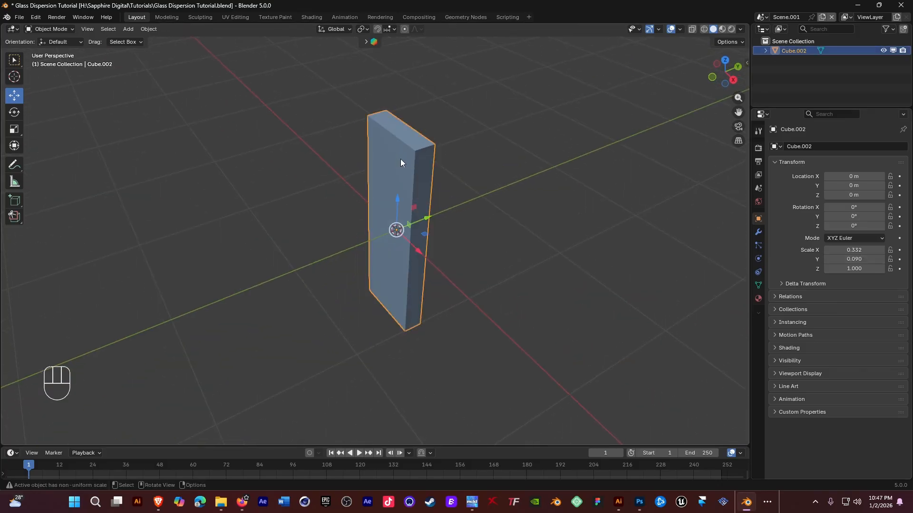
{"action": "left_click_drag", "start_coordinate": [854, 259], "coordinate": [844, 259]}
{"action": "left_click", "coordinate": [554, 156]}
{"action": "middle_click_drag", "start_coordinate": [554, 156], "coordinate": [463, 188]}
{"action": "scroll", "coordinate": [428, 155], "scroll_direction": "up", "scroll_amount": 3}
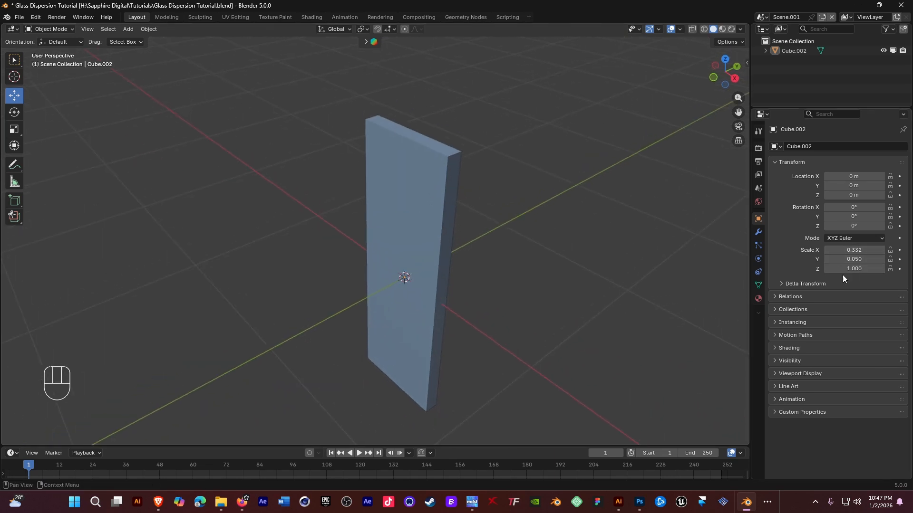
- Examine the thin slab's proportions and thickness from several angles and distances
{"action": "middle_click_drag", "start_coordinate": [441, 187], "coordinate": [410, 183]}
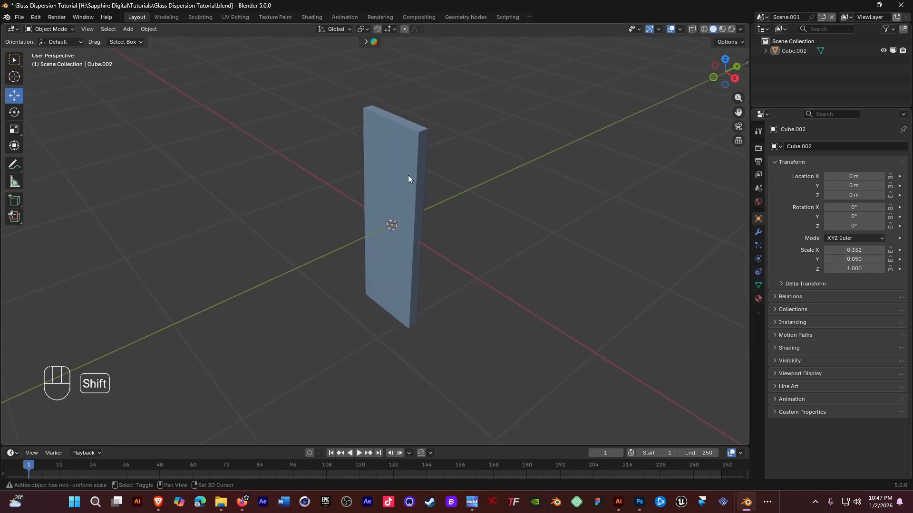
{"action": "scroll", "coordinate": [401, 147], "scroll_direction": "up", "scroll_amount": 3}
{"action": "middle_click_drag", "start_coordinate": [402, 147], "coordinate": [440, 158]}
{"action": "scroll", "coordinate": [361, 159], "scroll_direction": "down", "scroll_amount": 3}
{"action": "scroll", "coordinate": [421, 184], "scroll_direction": "up", "scroll_amount": 3}
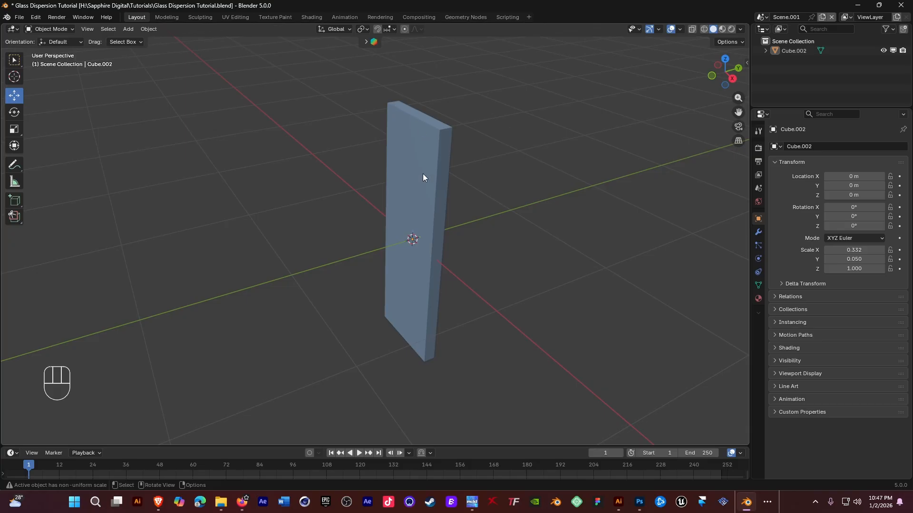
{"action": "scroll", "coordinate": [423, 177], "scroll_direction": "down", "scroll_amount": 5}
{"action": "scroll", "coordinate": [449, 206], "scroll_direction": "up", "scroll_amount": 4}
{"action": "middle_click_drag", "start_coordinate": [428, 187], "coordinate": [418, 169], "text": "shift"}
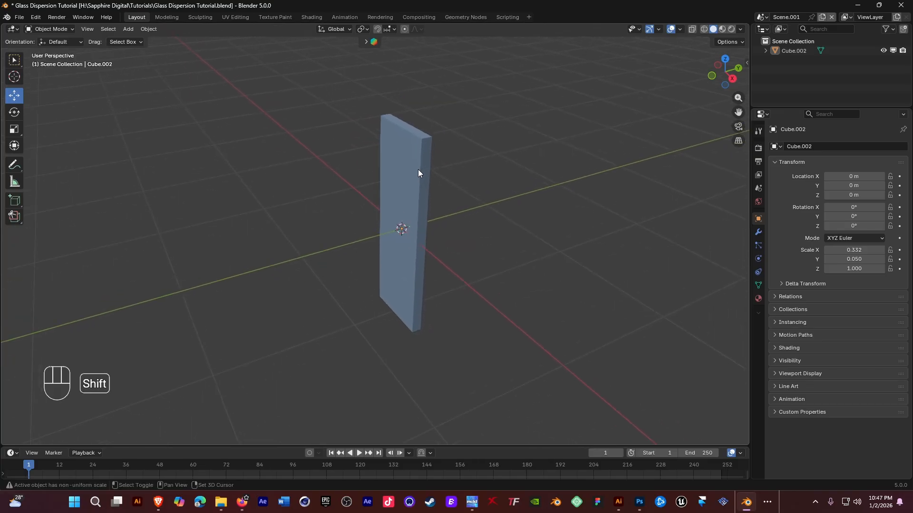
{"action": "left_click", "coordinate": [408, 167]}
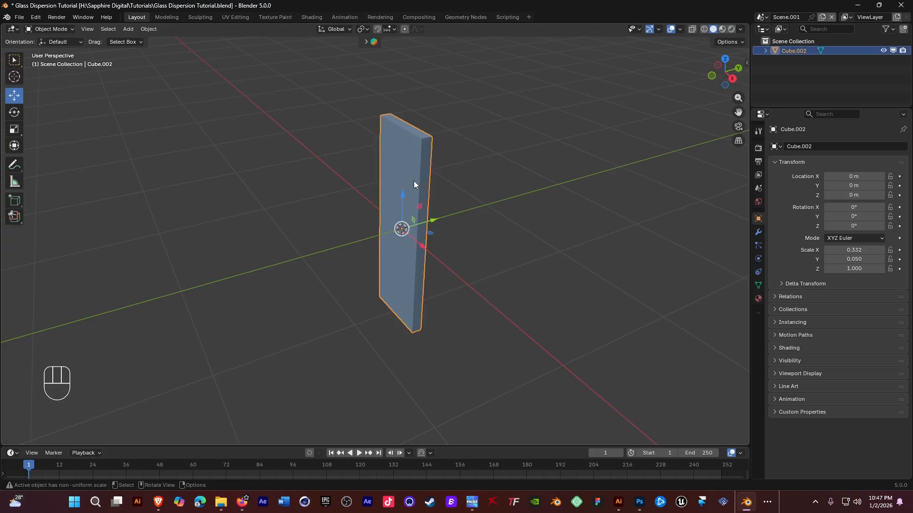
{"action": "middle_click_drag", "start_coordinate": [416, 184], "coordinate": [427, 189]}
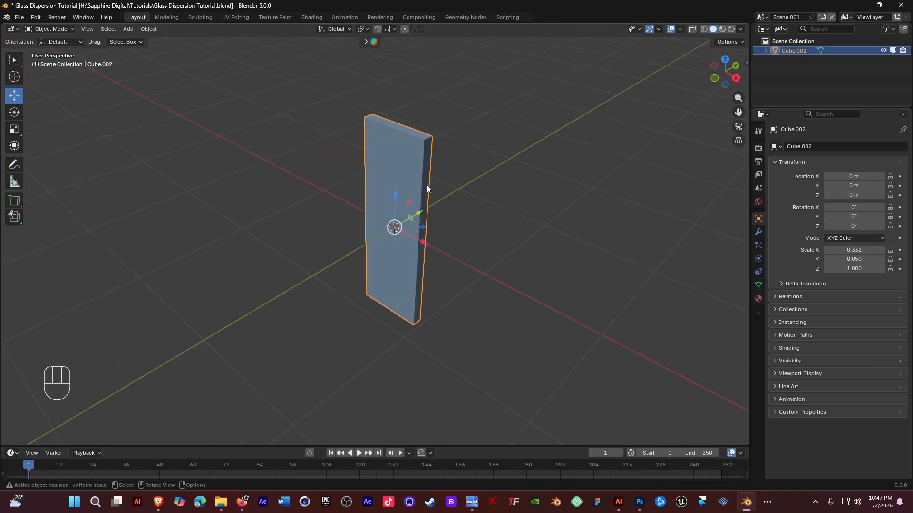
{"action": "left_click", "coordinate": [485, 112]}
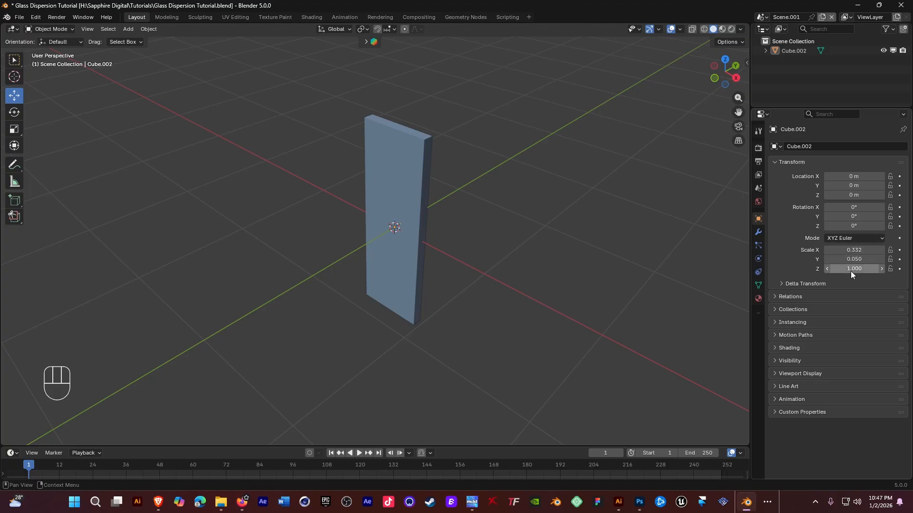
- Apply the scale transform to the thin slab
{"action": "left_click", "coordinate": [393, 169]}
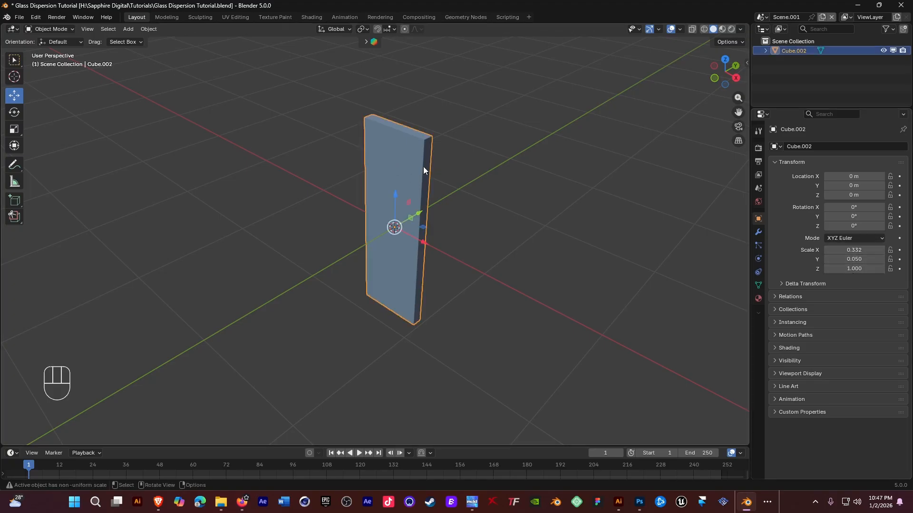
{"action": "middle_click_drag", "start_coordinate": [424, 170], "coordinate": [395, 172]}
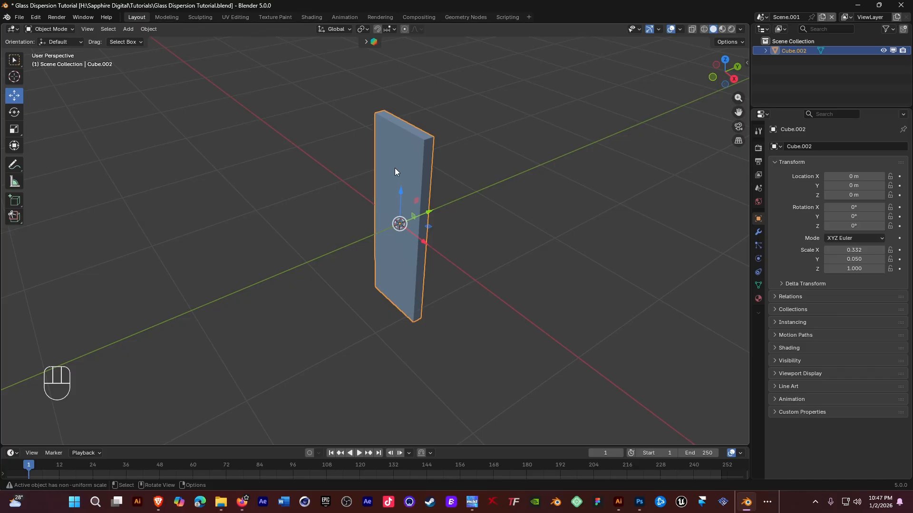
{"action": "middle_click_drag", "start_coordinate": [394, 167], "coordinate": [432, 172], "text": "shift"}
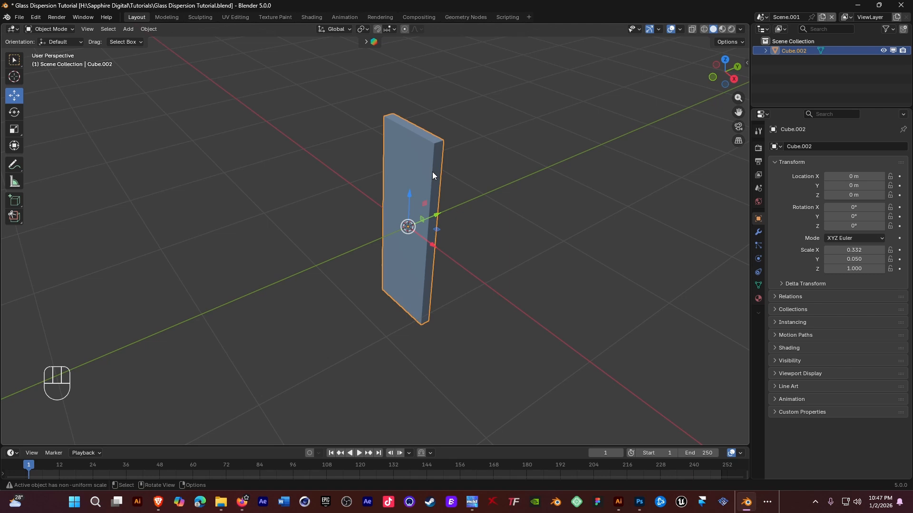
{"action": "key", "text": "ctrl+a"}
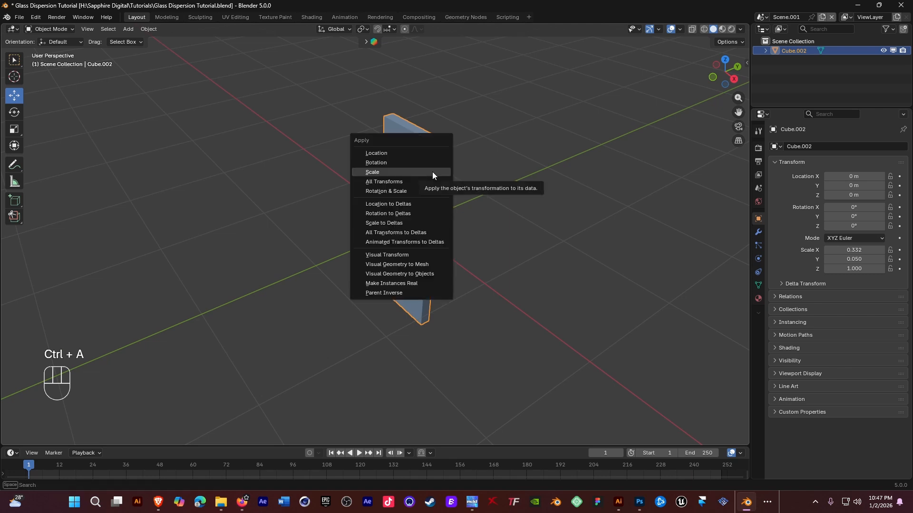
{"action": "left_click", "coordinate": [388, 172]}
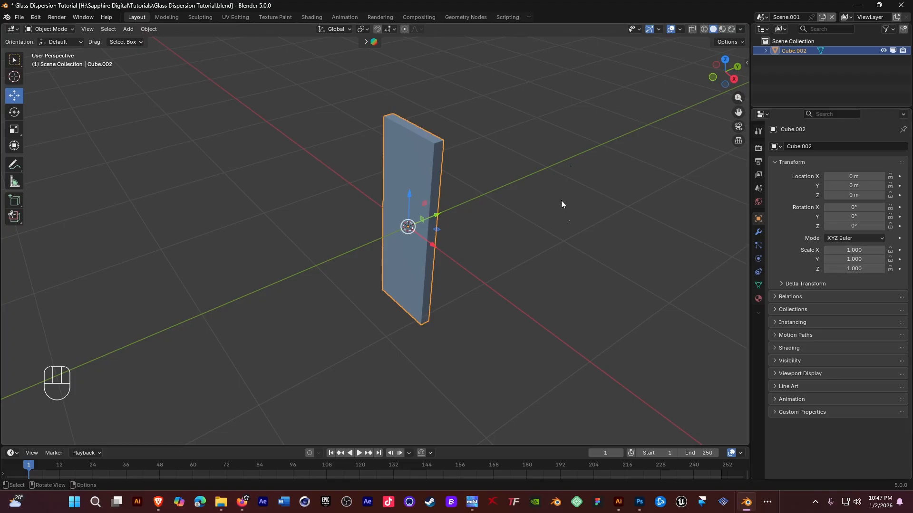
{"action": "left_click", "coordinate": [492, 174]}
{"action": "middle_click_drag", "start_coordinate": [489, 179], "coordinate": [502, 176], "text": "shift"}
{"action": "scroll", "coordinate": [475, 177], "scroll_direction": "up", "scroll_amount": 2}
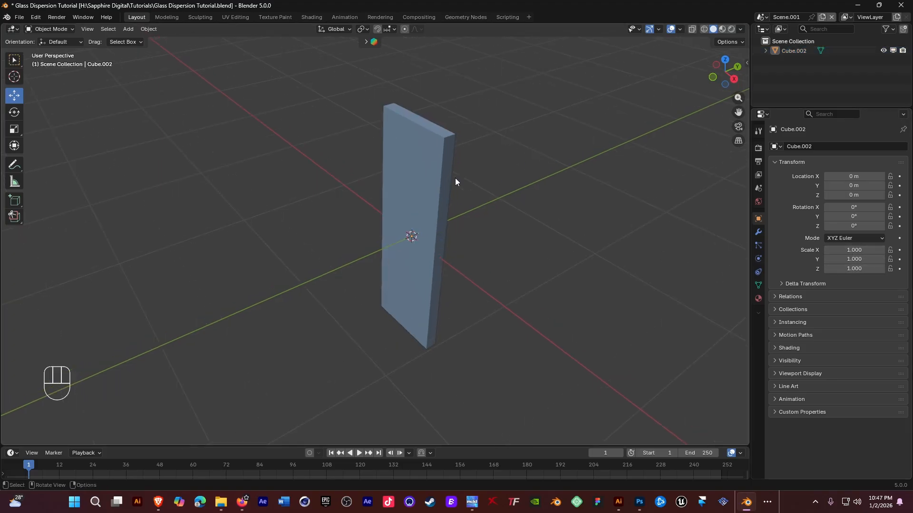
- Select the slab and bring up its modifier settings
{"action": "left_click", "coordinate": [430, 169]}
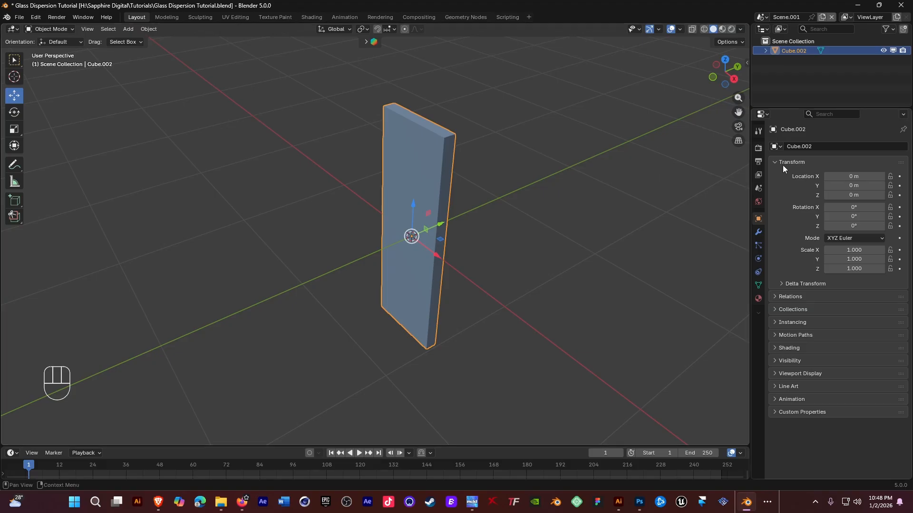
{"action": "left_click", "coordinate": [759, 232]}
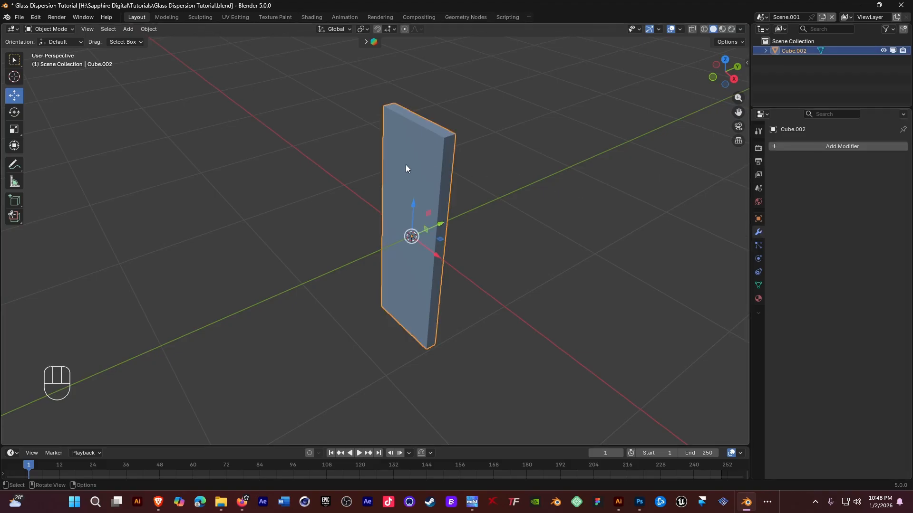
{"action": "middle_click_drag", "start_coordinate": [435, 165], "coordinate": [426, 172], "text": "shift"}
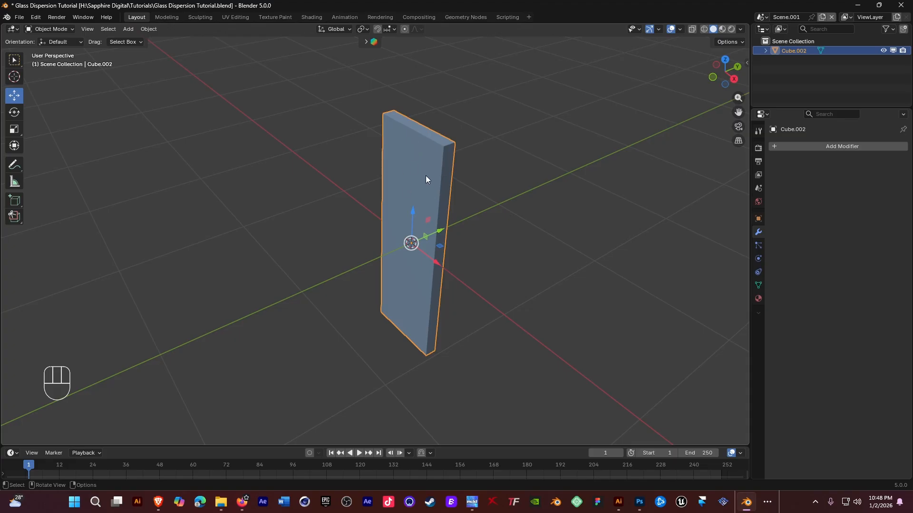
- Switch to Test Scene and examine the finished object's rounded outline and stepped rim from several angles
{"action": "left_click", "coordinate": [762, 17]}
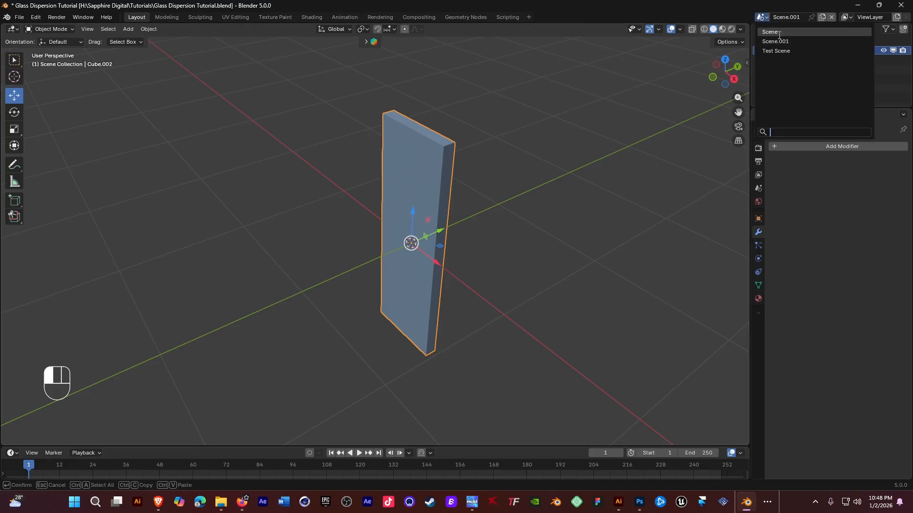
{"action": "left_click", "coordinate": [775, 42]}
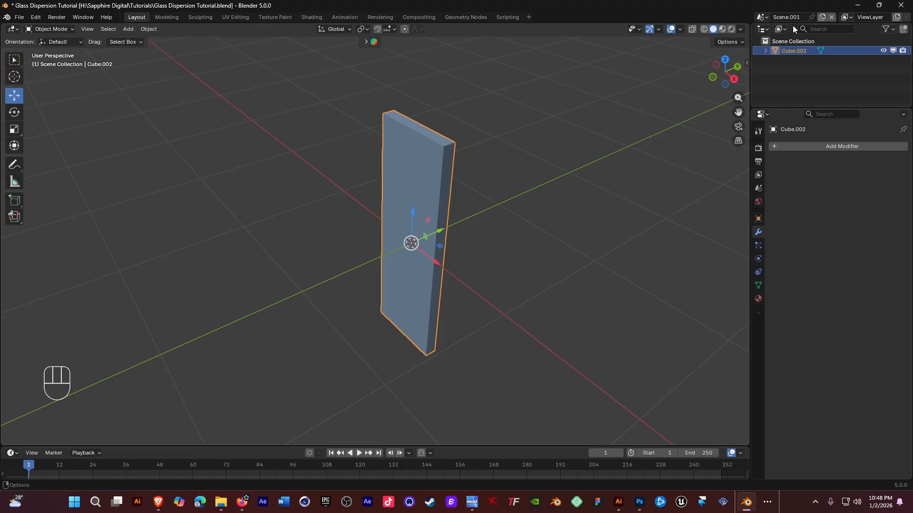
{"action": "left_click", "coordinate": [763, 17]}
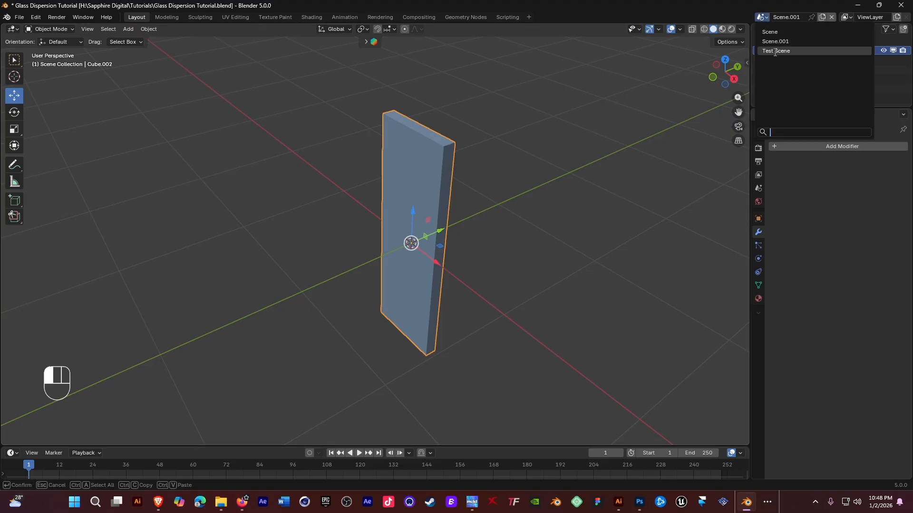
{"action": "left_click", "coordinate": [775, 51]}
{"action": "middle_click_drag", "start_coordinate": [464, 136], "coordinate": [455, 86]}
{"action": "scroll", "coordinate": [455, 86], "scroll_direction": "up", "scroll_amount": 5}
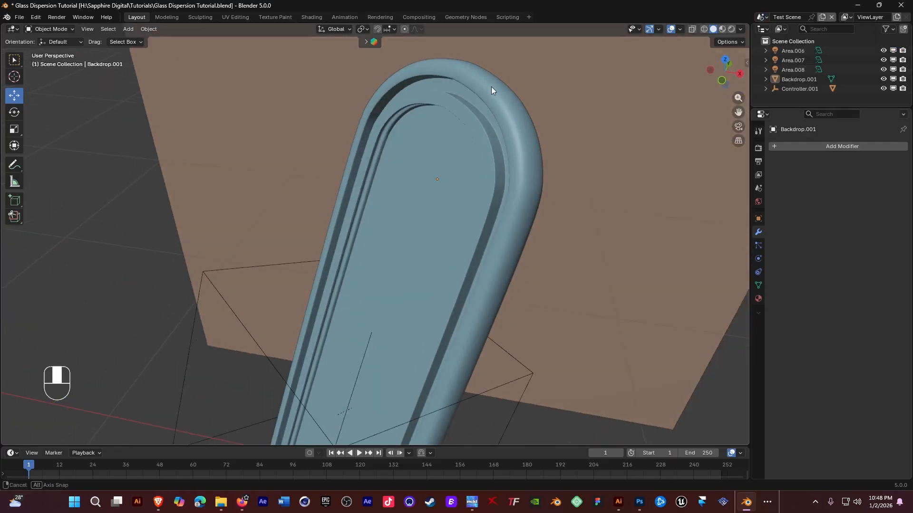
{"action": "middle_click_drag", "start_coordinate": [400, 132], "coordinate": [517, 169]}
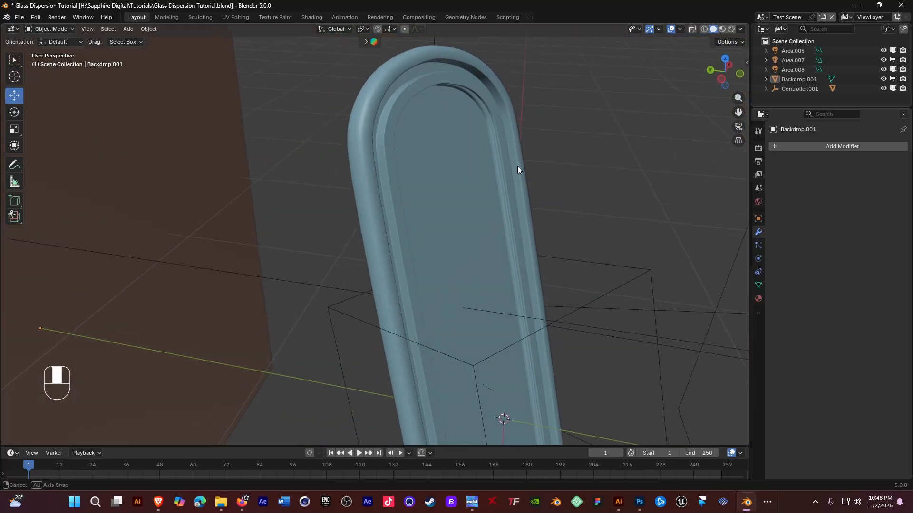
{"action": "middle_click_drag", "start_coordinate": [395, 143], "coordinate": [512, 166]}
{"action": "middle_click_drag", "start_coordinate": [536, 253], "coordinate": [472, 207]}
{"action": "middle_click_drag", "start_coordinate": [460, 294], "coordinate": [470, 266], "text": "shift"}
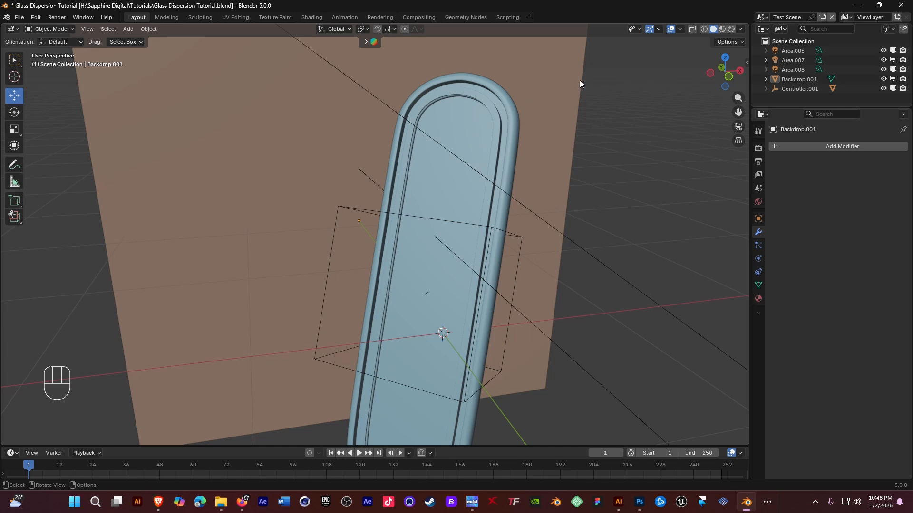
{"action": "middle_click_drag", "start_coordinate": [554, 89], "coordinate": [428, 190]}
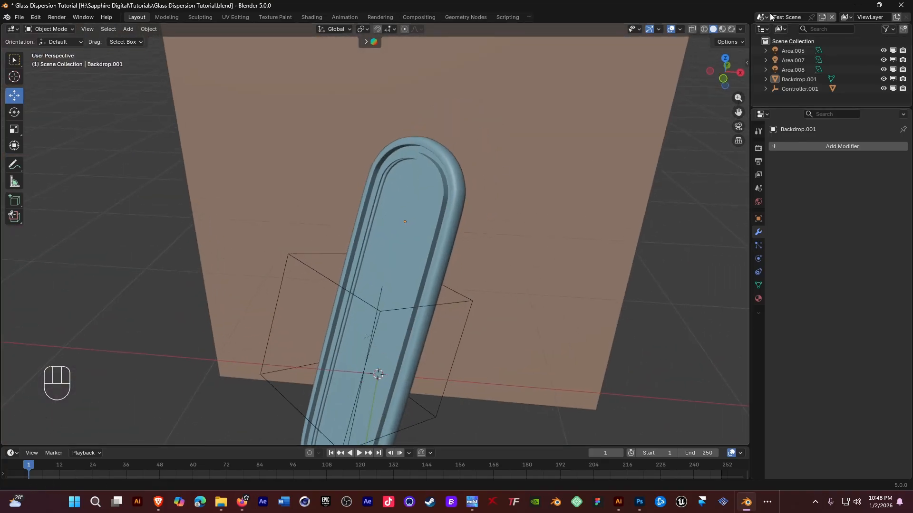
- Return to Scene.001 and rename it Tutor Scene
{"action": "left_click", "coordinate": [762, 17]}
{"action": "left_click", "coordinate": [776, 42]}
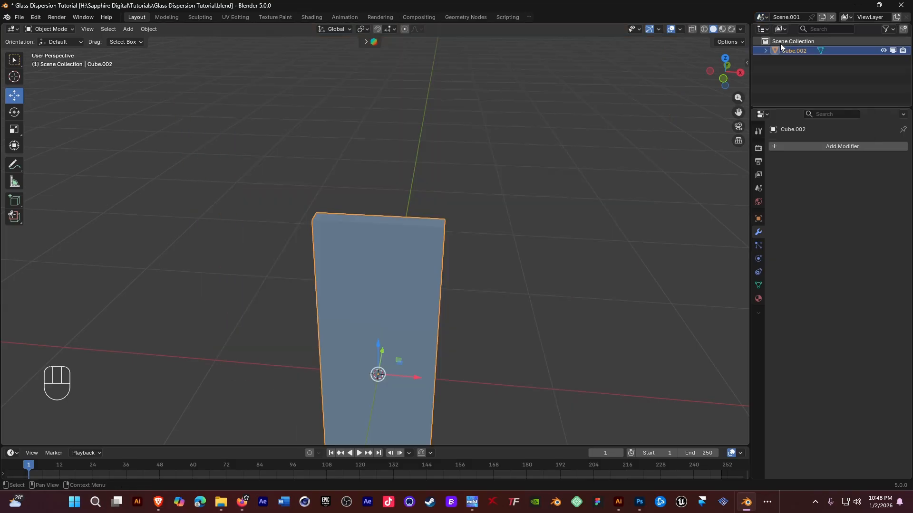
{"action": "double_click", "coordinate": [787, 16]}
{"action": "type", "text": "Tutor"}
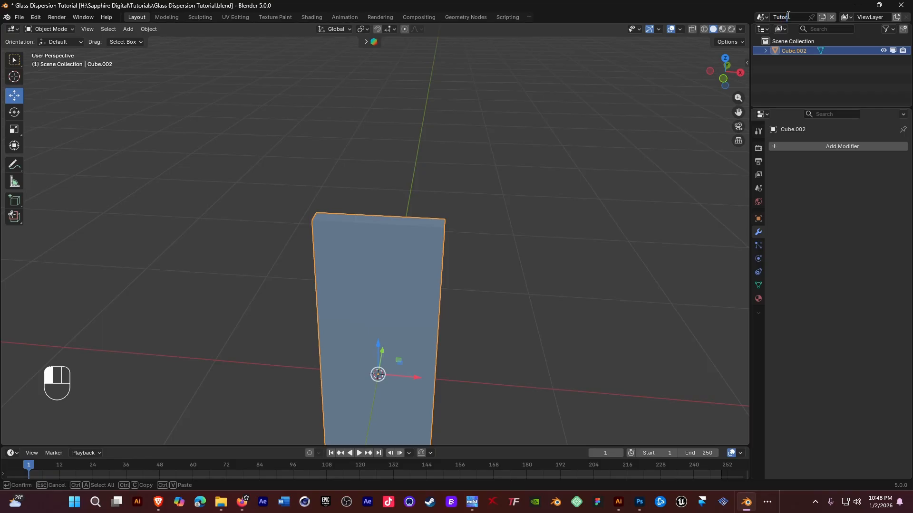
{"action": "type", "text": "i"}
{"action": "key", "text": "Return"}
- Put the slab into Edit Mode with the Move tool active and all of its geometry deselected
{"action": "left_click", "coordinate": [469, 229]}
{"action": "middle_click_drag", "start_coordinate": [469, 229], "coordinate": [419, 125], "text": "shift"}
{"action": "left_click", "coordinate": [419, 124]}
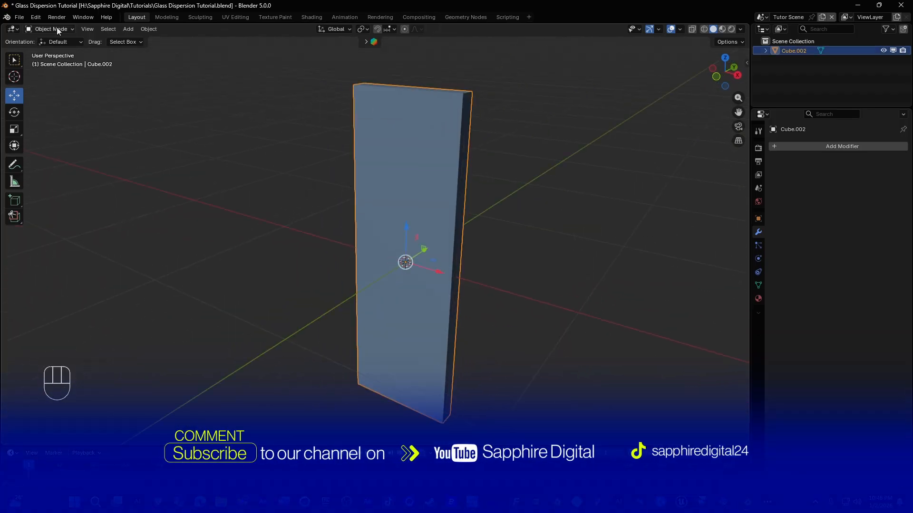
{"action": "left_click", "coordinate": [56, 29]}
{"action": "left_click", "coordinate": [56, 50]}
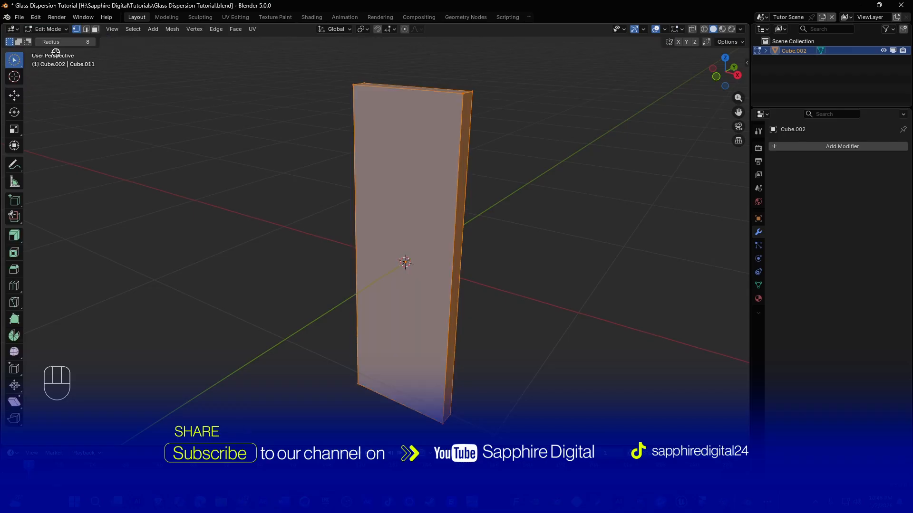
{"action": "middle_click_drag", "start_coordinate": [408, 151], "coordinate": [380, 140], "text": "shift"}
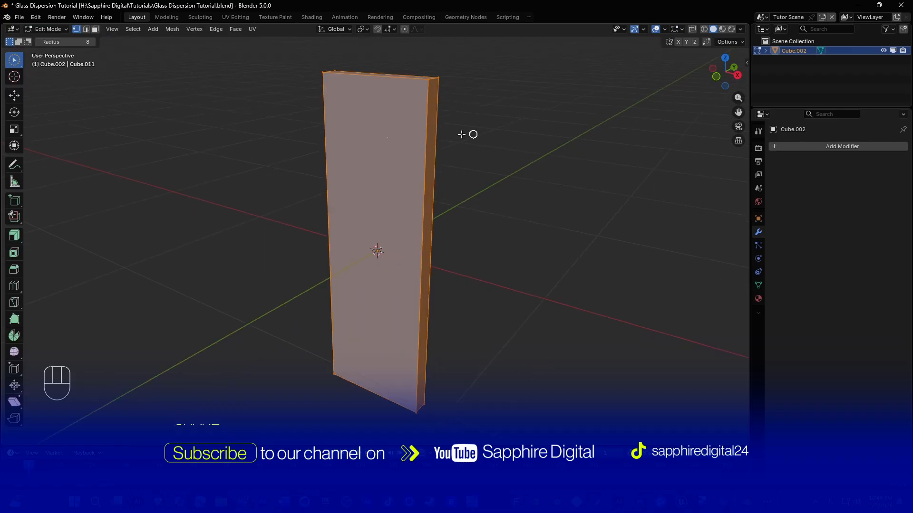
{"action": "left_click", "coordinate": [17, 97]}
{"action": "left_click", "coordinate": [289, 128]}
- In edge selection, select the four short edges at the slab's upper and lower corners
{"action": "middle_click_drag", "start_coordinate": [427, 126], "coordinate": [466, 101]}
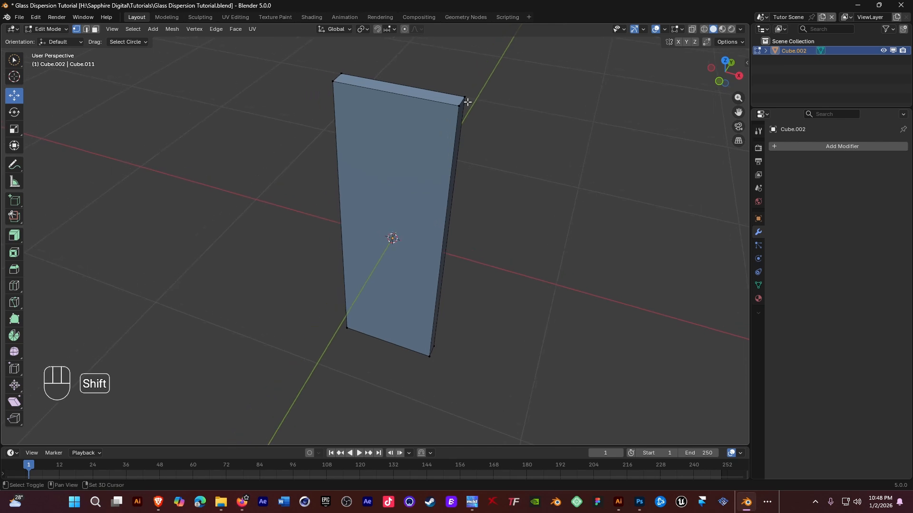
{"action": "middle_click_drag", "start_coordinate": [475, 101], "coordinate": [457, 111]}
{"action": "left_click", "coordinate": [474, 107]}
{"action": "left_click", "coordinate": [356, 51], "text": "shift"}
{"action": "middle_click_drag", "start_coordinate": [434, 168], "coordinate": [432, 103]}
{"action": "middle_click_drag", "start_coordinate": [432, 210], "coordinate": [428, 87], "text": "shift"}
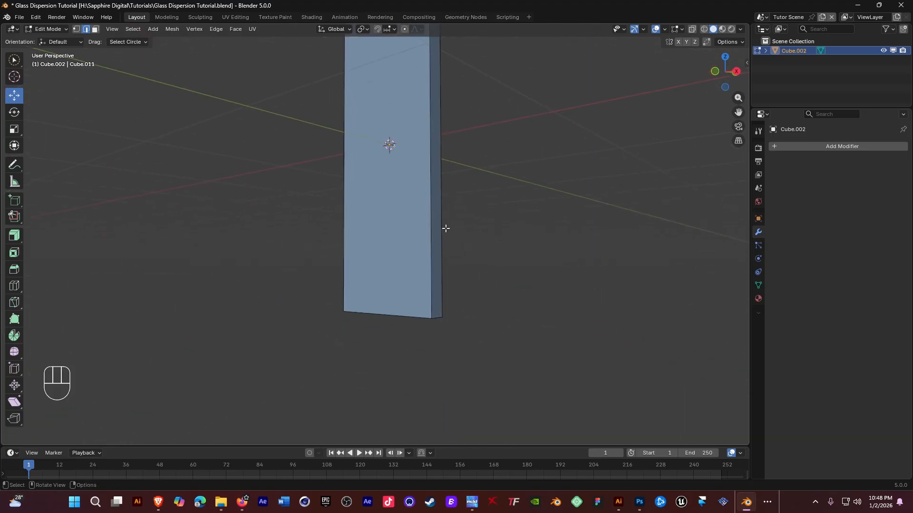
{"action": "left_click", "coordinate": [438, 315], "text": "shift"}
{"action": "middle_click_drag", "start_coordinate": [438, 314], "coordinate": [433, 179]}
{"action": "left_click", "coordinate": [325, 319], "text": "shift"}
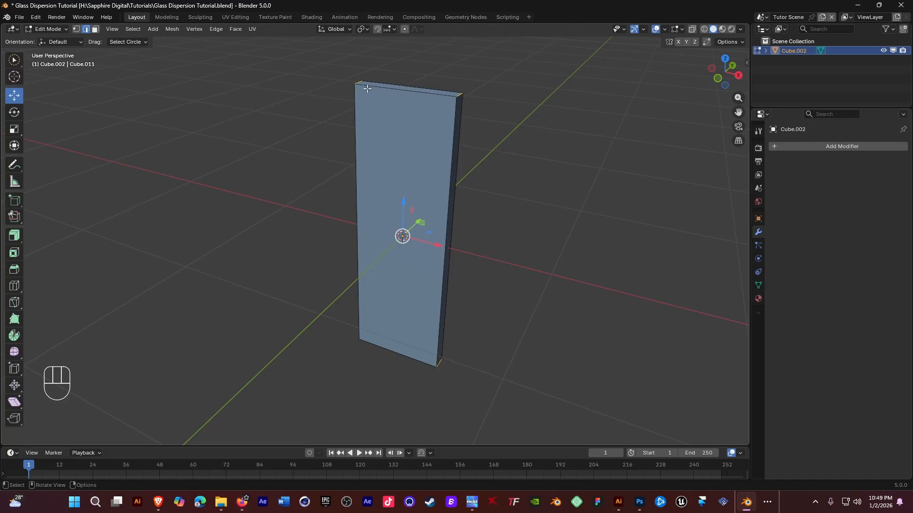
{"action": "middle_click_drag", "start_coordinate": [409, 95], "coordinate": [392, 81]}
{"action": "middle_click_drag", "start_coordinate": [451, 239], "coordinate": [452, 189]}
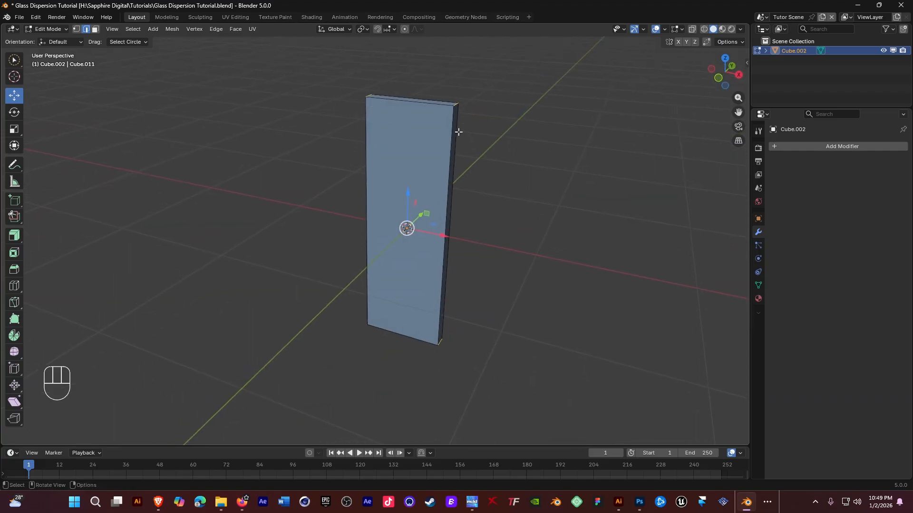
- From the front view, bevel the four selected corner edges by about 0.26 m with 4 segments
{"action": "key", "text": "KP_1"}
{"action": "middle_click_drag", "start_coordinate": [459, 143], "coordinate": [434, 121], "text": "shift"}
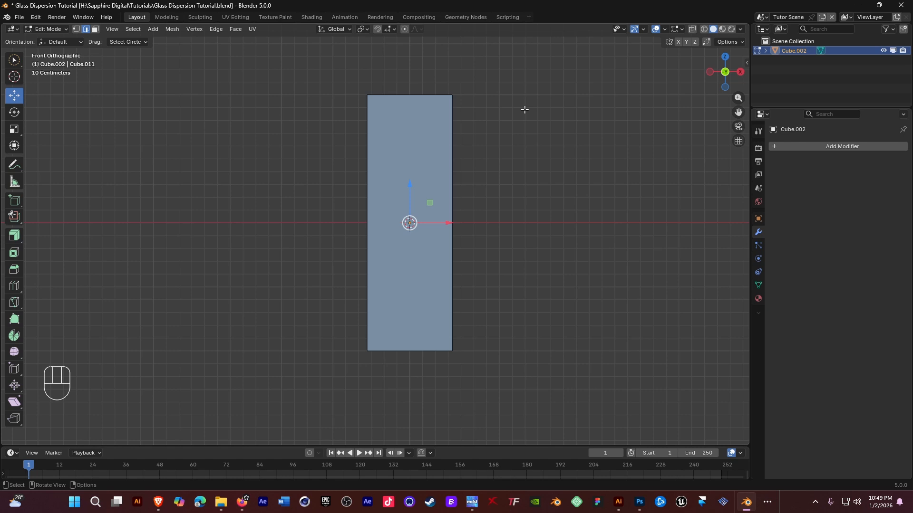
{"action": "key", "text": "ctrl"}
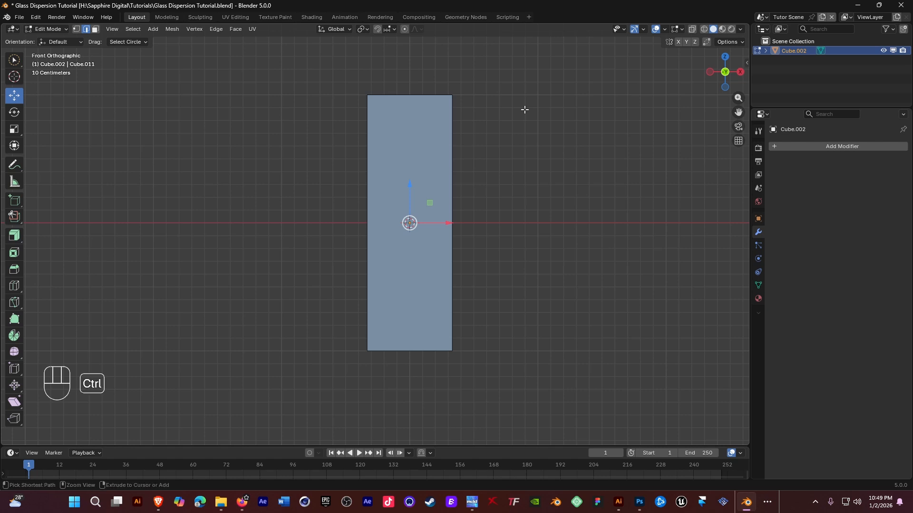
{"action": "key", "text": "ctrl+b"}
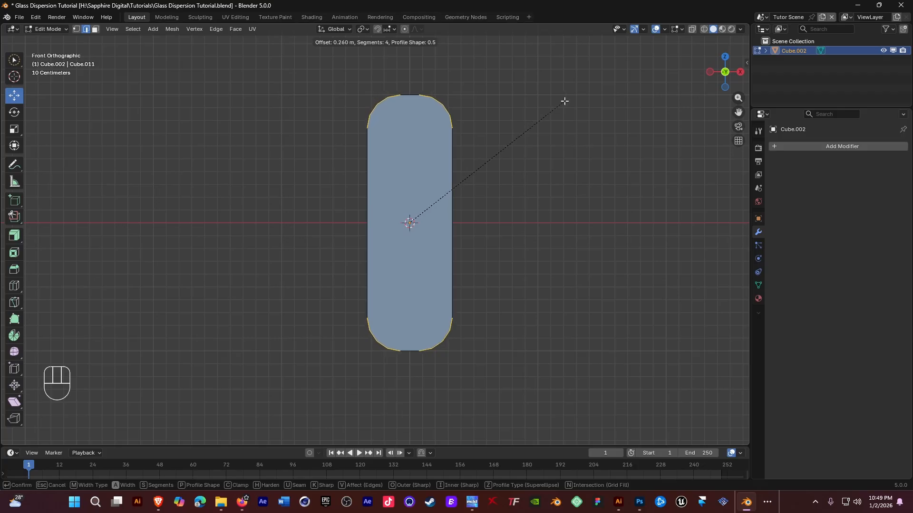
{"action": "left_click", "coordinate": [564, 101]}
{"action": "middle_click_drag", "start_coordinate": [465, 111], "coordinate": [504, 69]}
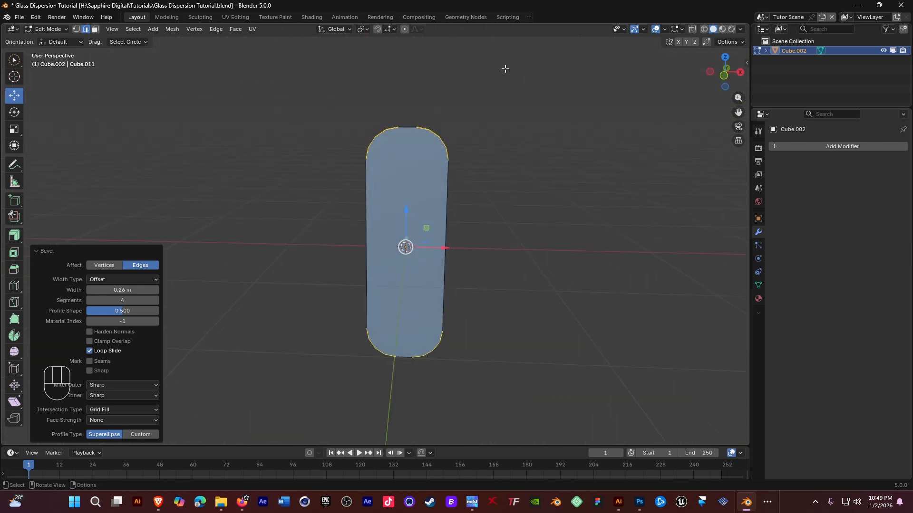
{"action": "left_click", "coordinate": [504, 140]}
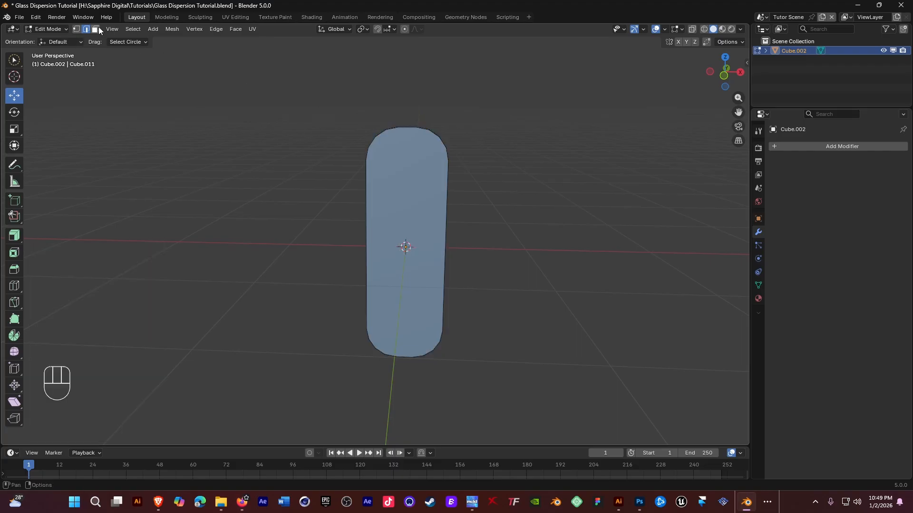
- In face selection, inset the slab's large front face twice, by about 0.031 m and then about 0.030 m
{"action": "middle_click_drag", "start_coordinate": [255, 64], "coordinate": [406, 138]}
{"action": "left_click", "coordinate": [446, 158]}
{"action": "scroll", "coordinate": [407, 128], "scroll_direction": "up", "scroll_amount": 3}
{"action": "scroll", "coordinate": [406, 128], "scroll_direction": "down", "scroll_amount": 1}
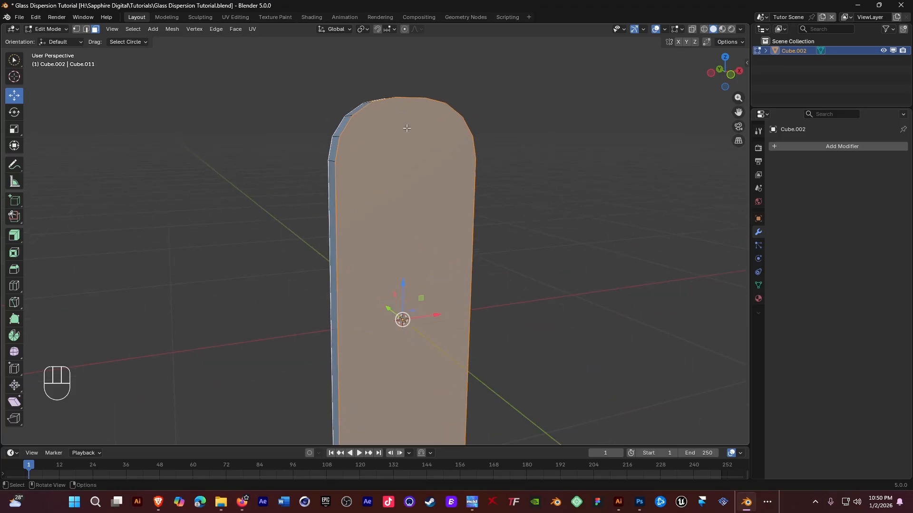
{"action": "key", "text": "i"}
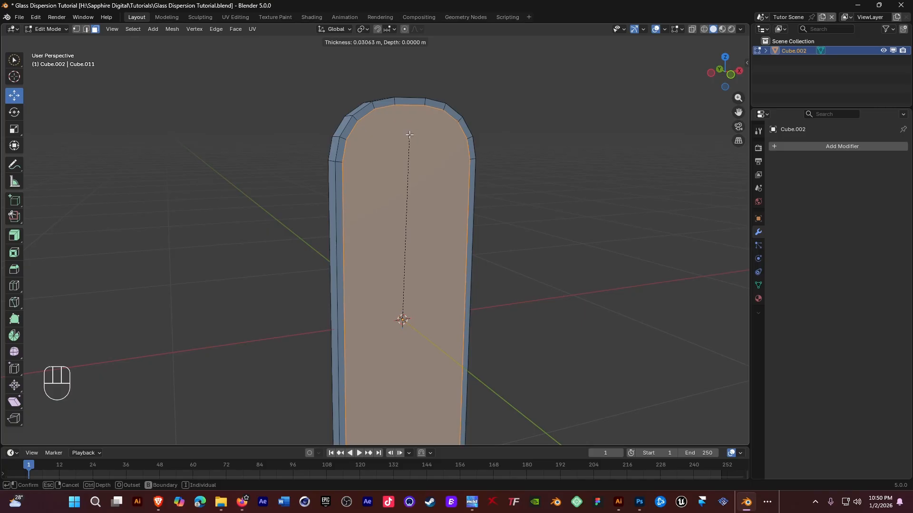
{"action": "left_click", "coordinate": [409, 135]}
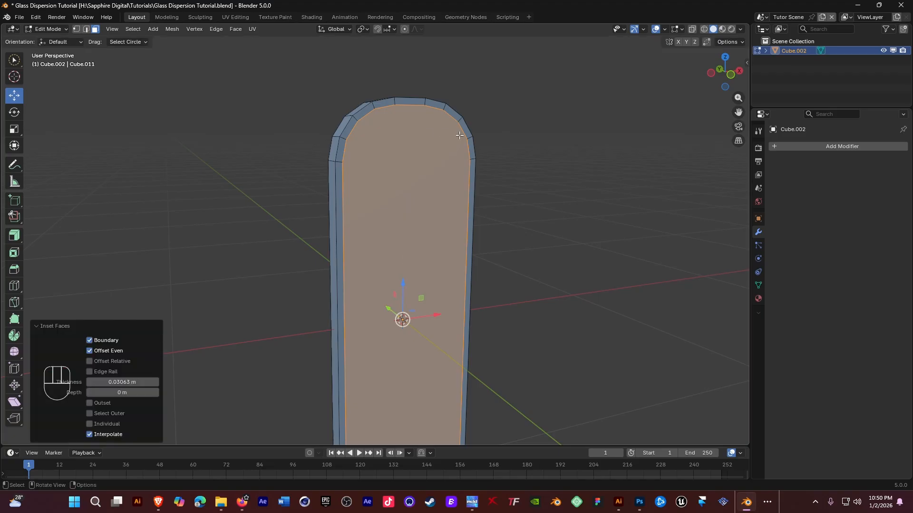
{"action": "key", "text": "i"}
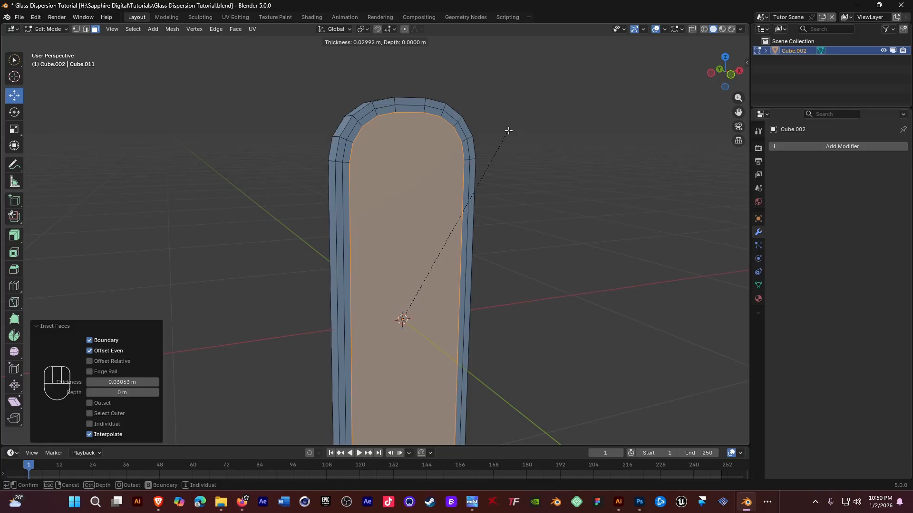
{"action": "left_click", "coordinate": [508, 131]}
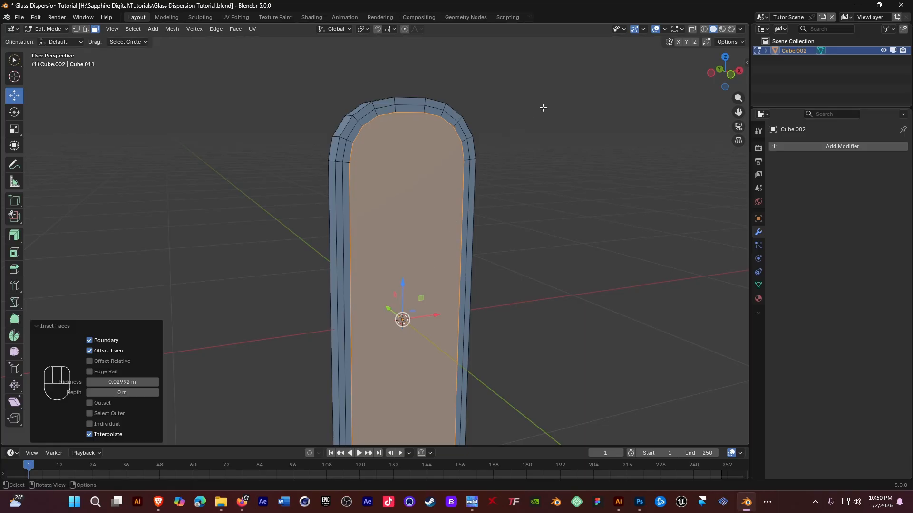
- Inset the slab's selected large face a third time by about 0.027 m and clear the selection
{"action": "key", "text": "i"}
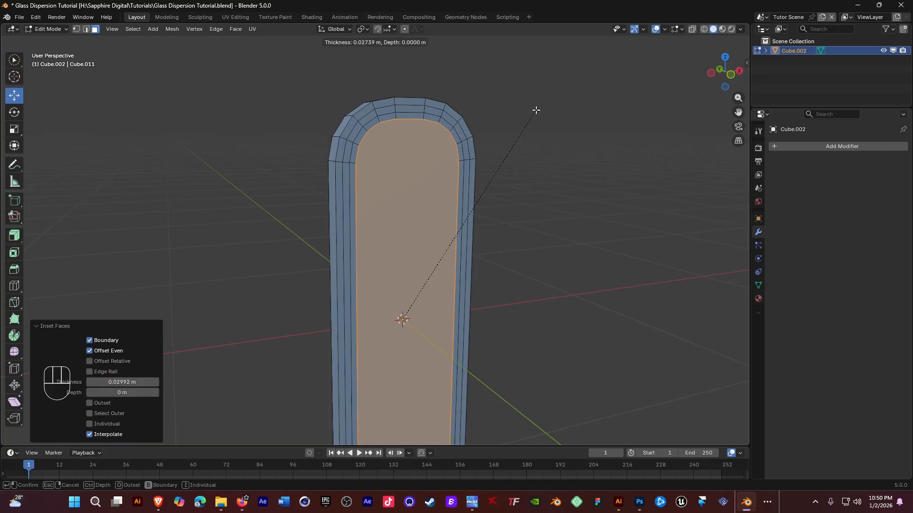
{"action": "left_click", "coordinate": [535, 110]}
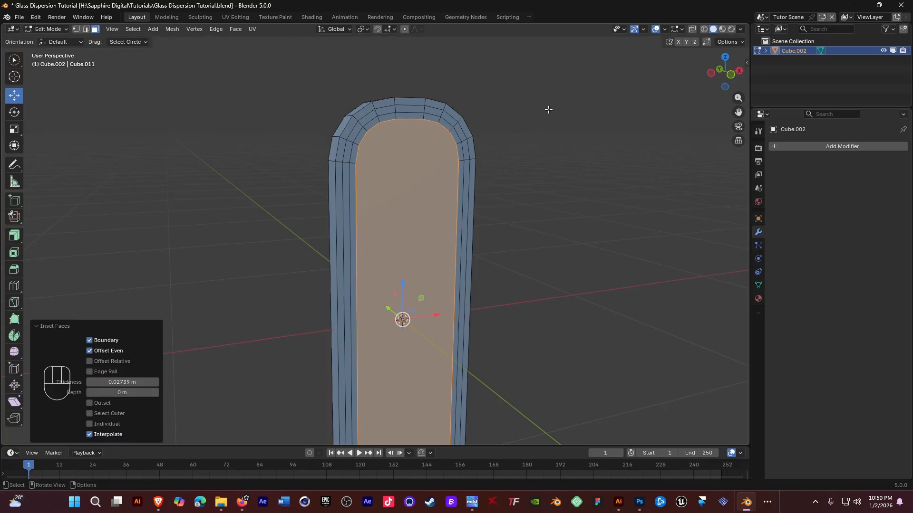
{"action": "middle_click_drag", "start_coordinate": [421, 129], "coordinate": [389, 120]}
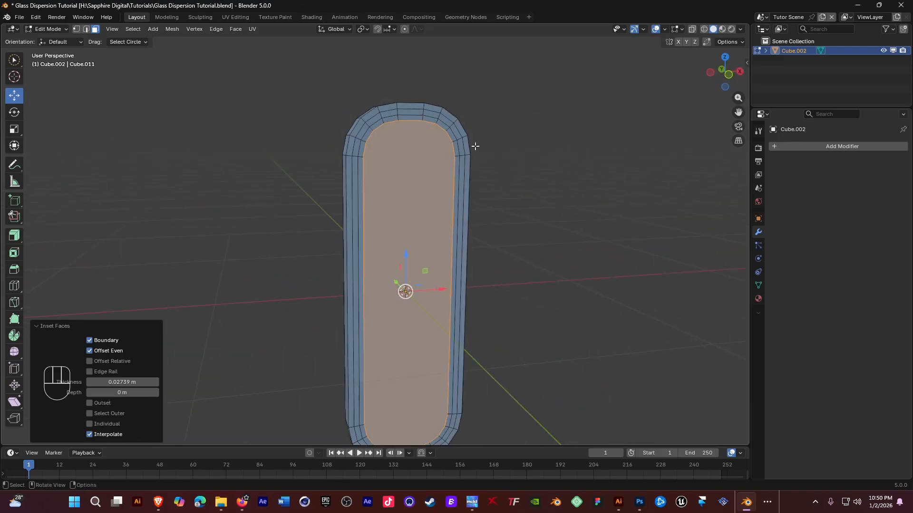
{"action": "left_click", "coordinate": [534, 112]}
- Select the middle ring of inset faces on both sides of the slab and extrude it inward along normals as a shallow groove
{"action": "scroll", "coordinate": [385, 106], "scroll_direction": "up", "scroll_amount": 4}
{"action": "middle_click_drag", "start_coordinate": [405, 105], "coordinate": [411, 119]}
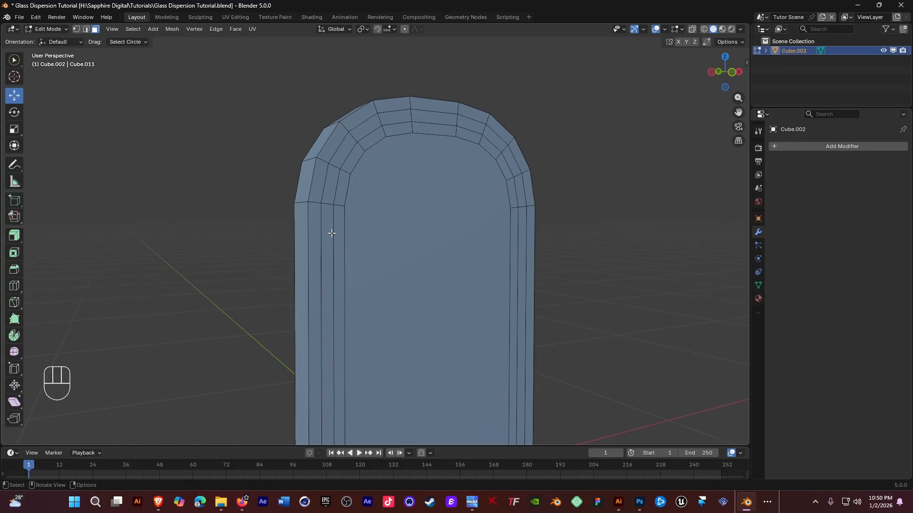
{"action": "left_click", "coordinate": [409, 114], "text": "alt"}
{"action": "middle_click_drag", "start_coordinate": [397, 113], "coordinate": [378, 142]}
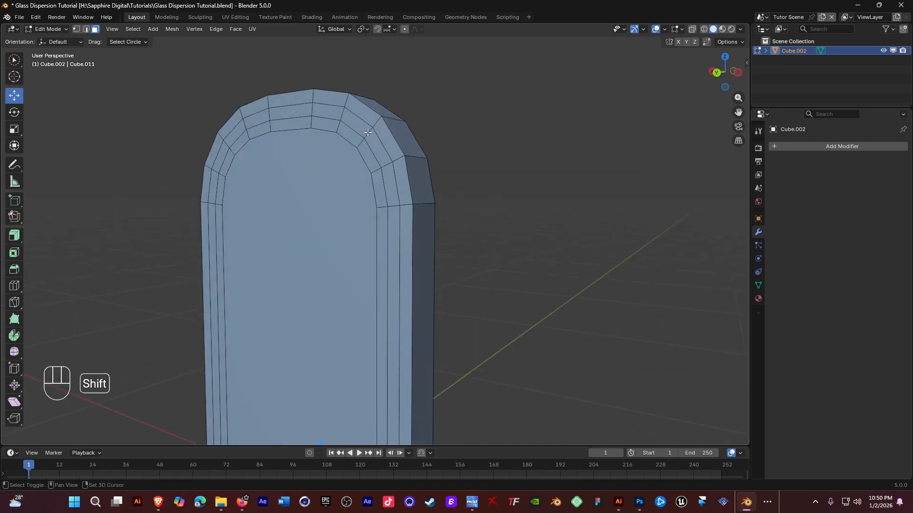
{"action": "left_click", "coordinate": [368, 132], "text": "alt+shift"}
{"action": "middle_click_drag", "start_coordinate": [441, 138], "coordinate": [313, 217]}
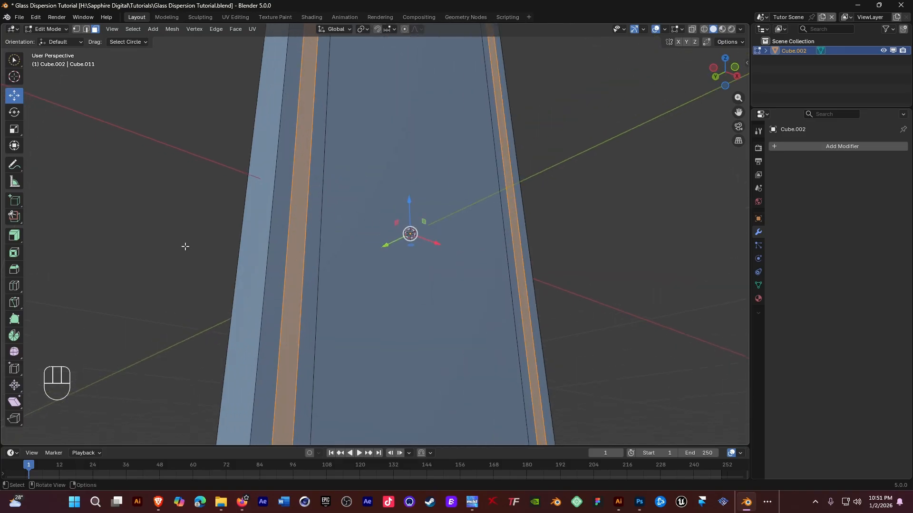
{"action": "left_click_drag", "start_coordinate": [15, 236], "coordinate": [50, 257]}
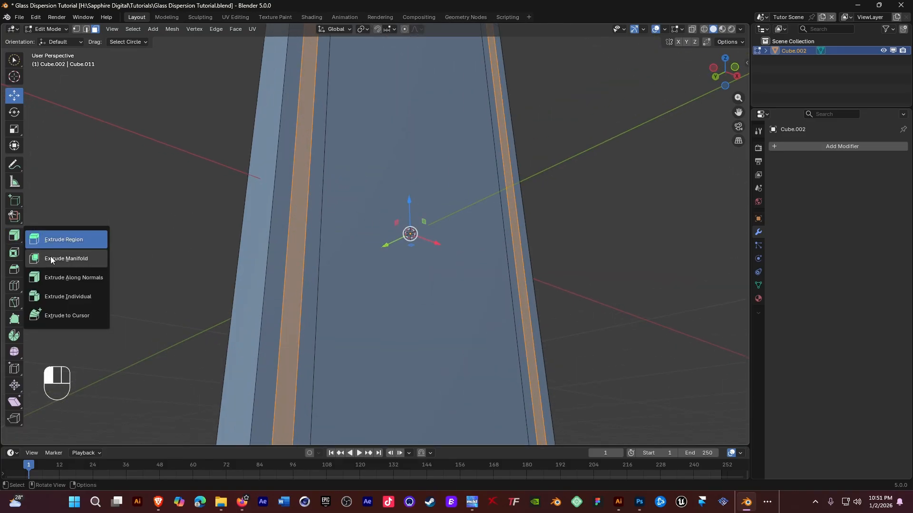
{"action": "left_click", "coordinate": [69, 277]}
{"action": "middle_click_drag", "start_coordinate": [389, 241], "coordinate": [377, 190]}
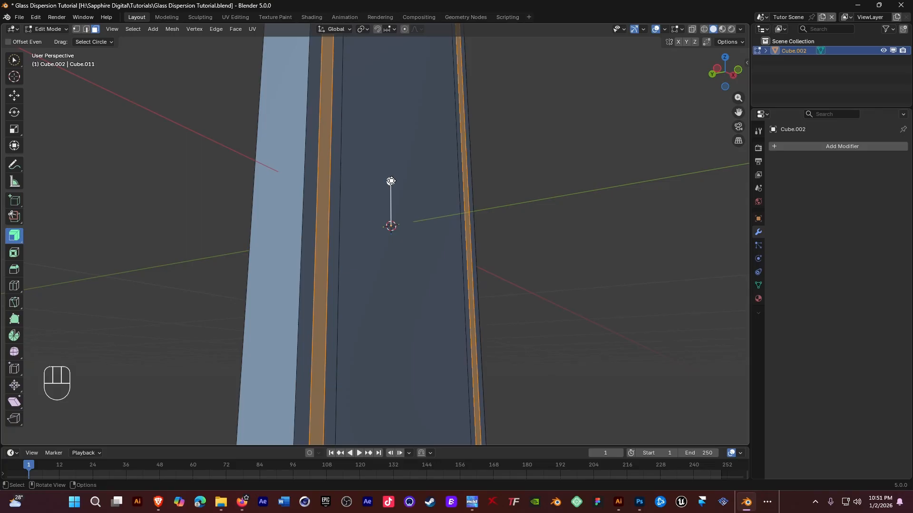
{"action": "left_click_drag", "start_coordinate": [391, 182], "coordinate": [391, 189]}
- Select the large central faces on both sides of the slab and extrude them slightly inward along normals
{"action": "middle_click_drag", "start_coordinate": [392, 189], "coordinate": [382, 139]}
{"action": "scroll", "coordinate": [381, 139], "scroll_direction": "down", "scroll_amount": 3}
{"action": "middle_click_drag", "start_coordinate": [369, 183], "coordinate": [475, 168]}
{"action": "scroll", "coordinate": [377, 122], "scroll_direction": "down", "scroll_amount": 2}
{"action": "left_click", "coordinate": [277, 148], "text": "shift"}
{"action": "middle_click_drag", "start_coordinate": [420, 159], "coordinate": [299, 151]}
{"action": "middle_click_drag", "start_coordinate": [471, 153], "coordinate": [401, 183], "text": "shift"}
{"action": "scroll", "coordinate": [399, 140], "scroll_direction": "up", "scroll_amount": 3}
{"action": "left_click_drag", "start_coordinate": [370, 300], "coordinate": [376, 305]}
- Return the slab to Object Mode with nothing selected
{"action": "scroll", "coordinate": [412, 201], "scroll_direction": "down", "scroll_amount": 4}
{"action": "mouse_move", "coordinate": [411, 202]}
{"action": "middle_mouse_down"}
{"action": "mouse_move", "coordinate": [473, 205]}
{"action": "mouse_move", "coordinate": [376, 197]}
{"action": "mouse_move", "coordinate": [462, 195]}
{"action": "mouse_move", "coordinate": [419, 191]}
{"action": "mouse_move", "coordinate": [411, 203]}
{"action": "middle_mouse_up"}
{"action": "mouse_move", "coordinate": [379, 196]}
{"action": "middle_mouse_down"}
{"action": "mouse_move", "coordinate": [336, 199]}
{"action": "mouse_move", "coordinate": [477, 213]}
{"action": "mouse_move", "coordinate": [416, 210]}
{"action": "mouse_move", "coordinate": [414, 219]}
{"action": "mouse_move", "coordinate": [491, 198]}
{"action": "mouse_move", "coordinate": [382, 164]}
{"action": "mouse_move", "coordinate": [432, 192]}
{"action": "mouse_move", "coordinate": [368, 186]}
{"action": "mouse_move", "coordinate": [476, 195]}
{"action": "mouse_move", "coordinate": [415, 200]}
{"action": "mouse_move", "coordinate": [441, 200]}
{"action": "mouse_move", "coordinate": [446, 218]}
{"action": "mouse_move", "coordinate": [408, 179]}
{"action": "mouse_move", "coordinate": [478, 184]}
{"action": "mouse_move", "coordinate": [434, 169]}
{"action": "mouse_move", "coordinate": [382, 178]}
{"action": "middle_mouse_up"}
{"action": "middle_click_drag", "start_coordinate": [447, 185], "coordinate": [432, 208]}
{"action": "middle_click_drag", "start_coordinate": [392, 97], "coordinate": [404, 149]}
{"action": "scroll", "coordinate": [433, 148], "scroll_direction": "up", "scroll_amount": 3}
{"action": "key", "text": "Tab"}
{"action": "left_click", "coordinate": [609, 90]}
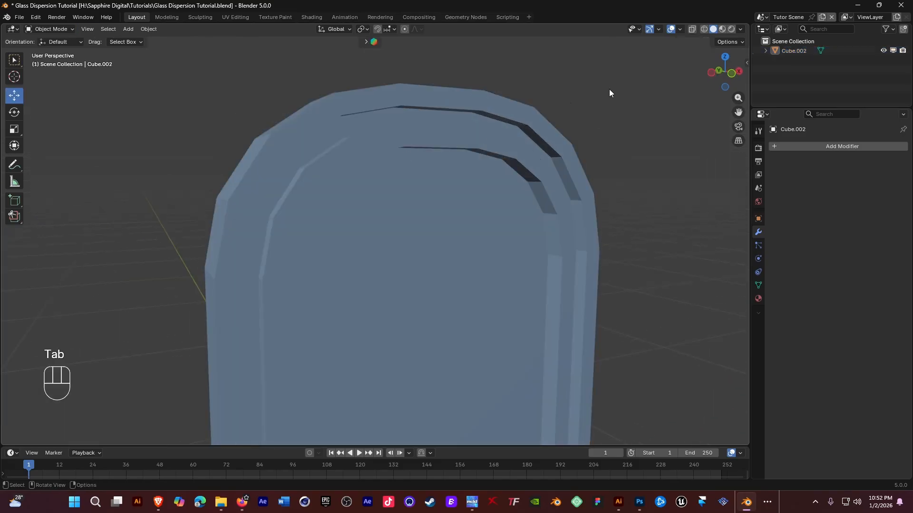
{"action": "key", "text": "Tab"}
{"action": "left_click", "coordinate": [48, 29]}
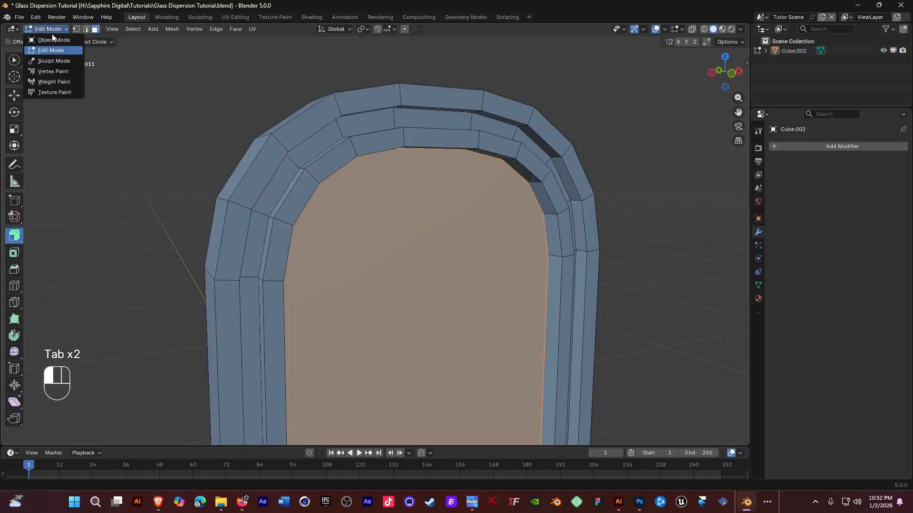
{"action": "left_click", "coordinate": [54, 40]}
- Add a Subdivision Surface modifier to the slab
{"action": "scroll", "coordinate": [347, 115], "scroll_direction": "down", "scroll_amount": 4}
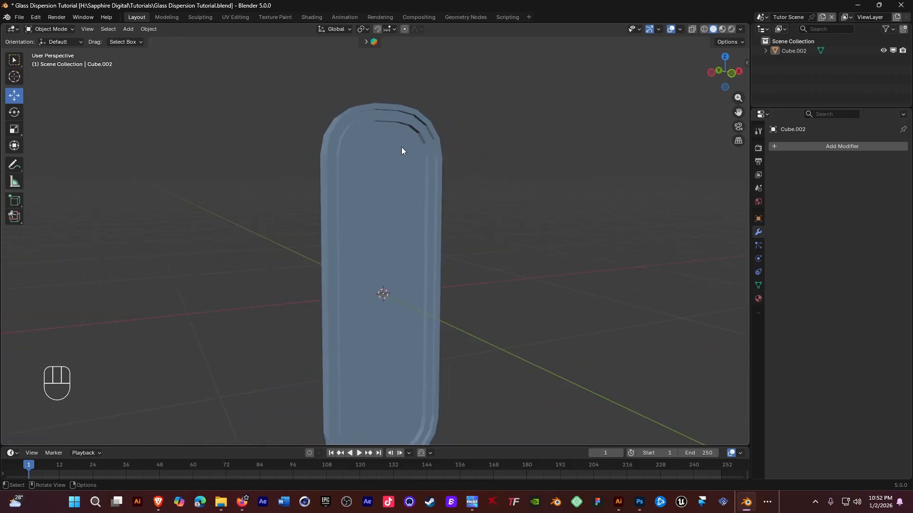
{"action": "middle_click_drag", "start_coordinate": [514, 110], "coordinate": [453, 134], "text": "shift"}
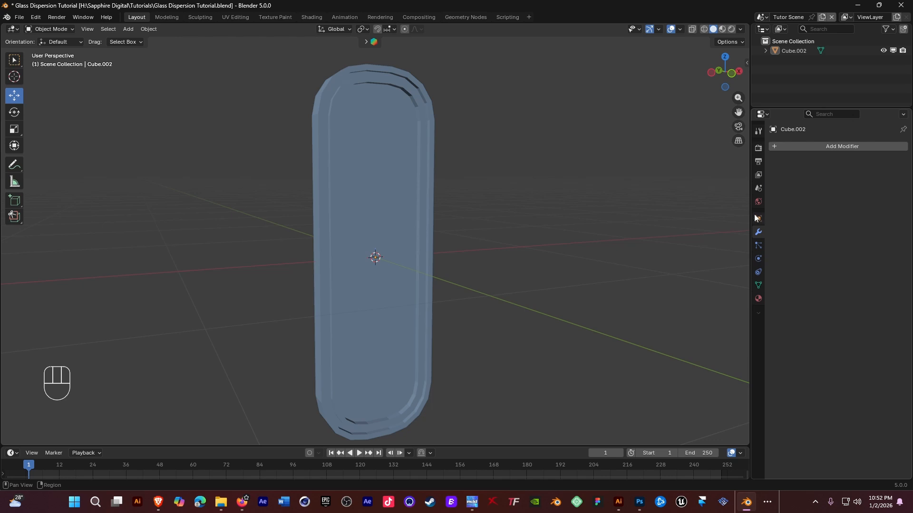
{"action": "left_click", "coordinate": [843, 146]}
{"action": "left_click", "coordinate": [809, 135]}
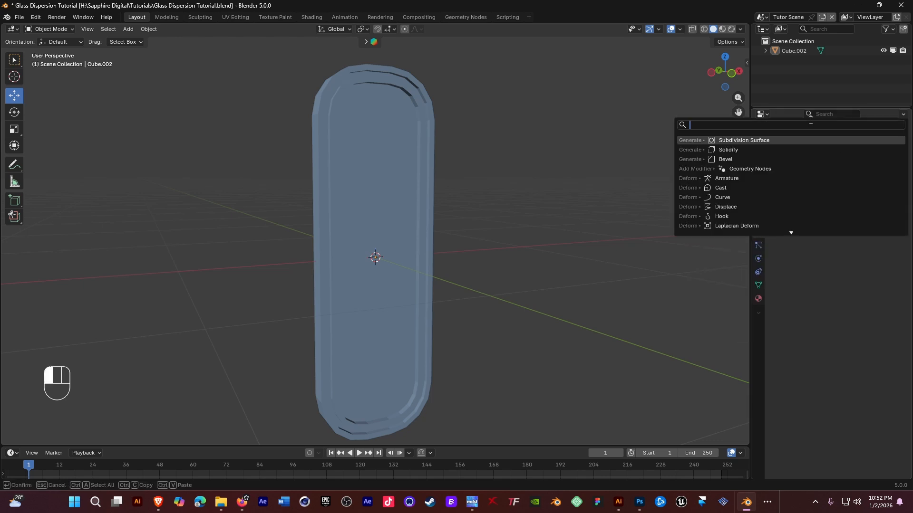
{"action": "left_click", "coordinate": [744, 139]}
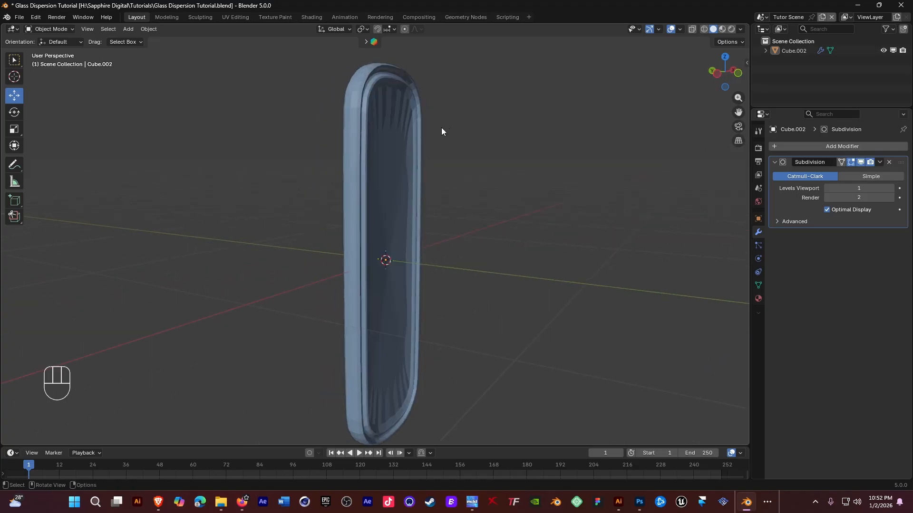
- Examine how subdivision smooths the rounded end, the rim groove and the recessed centre of the slab
{"action": "scroll", "coordinate": [384, 87], "scroll_direction": "up", "scroll_amount": 5}
{"action": "middle_click_drag", "start_coordinate": [352, 89], "coordinate": [414, 233]}
{"action": "middle_click_drag", "start_coordinate": [393, 137], "coordinate": [396, 191], "text": "shift"}
{"action": "middle_click_drag", "start_coordinate": [400, 132], "coordinate": [340, 134]}
{"action": "middle_click_drag", "start_coordinate": [401, 130], "coordinate": [468, 154], "text": "shift"}
{"action": "scroll", "coordinate": [417, 164], "scroll_direction": "up", "scroll_amount": 1}
{"action": "scroll", "coordinate": [416, 164], "scroll_direction": "up", "scroll_amount": 3}
{"action": "middle_click_drag", "start_coordinate": [357, 170], "coordinate": [376, 158], "text": "shift"}
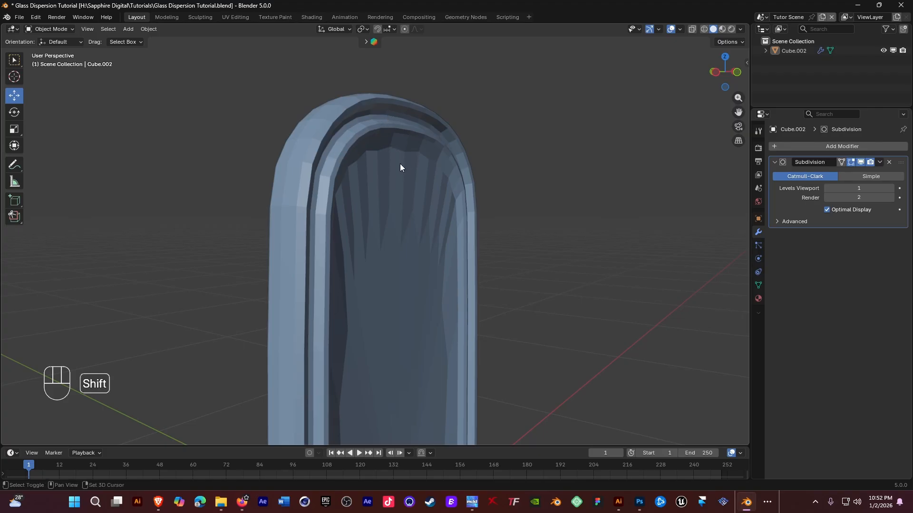
{"action": "middle_click_drag", "start_coordinate": [400, 167], "coordinate": [426, 138], "text": "shift"}
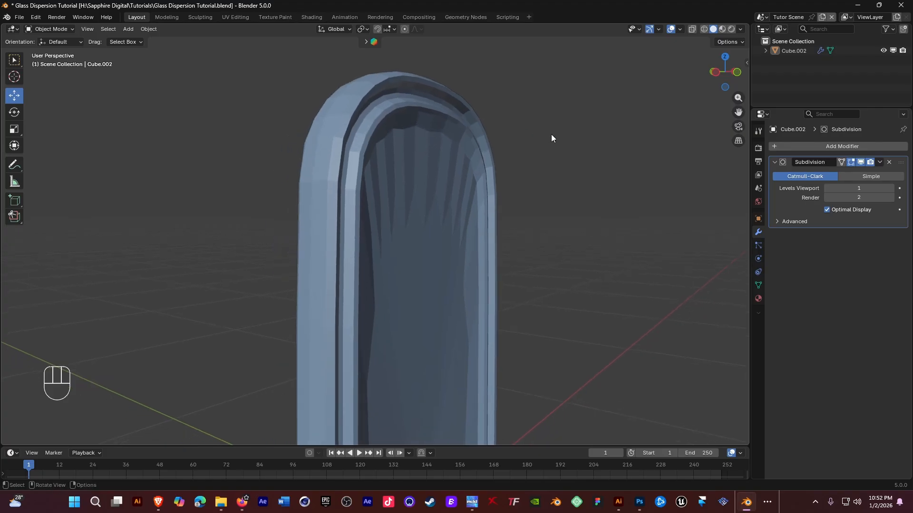
- Turn off the Subdivision modifier's viewport display and put the slab back into Edit Mode
{"action": "left_click", "coordinate": [860, 162]}
{"action": "left_click", "coordinate": [372, 129]}
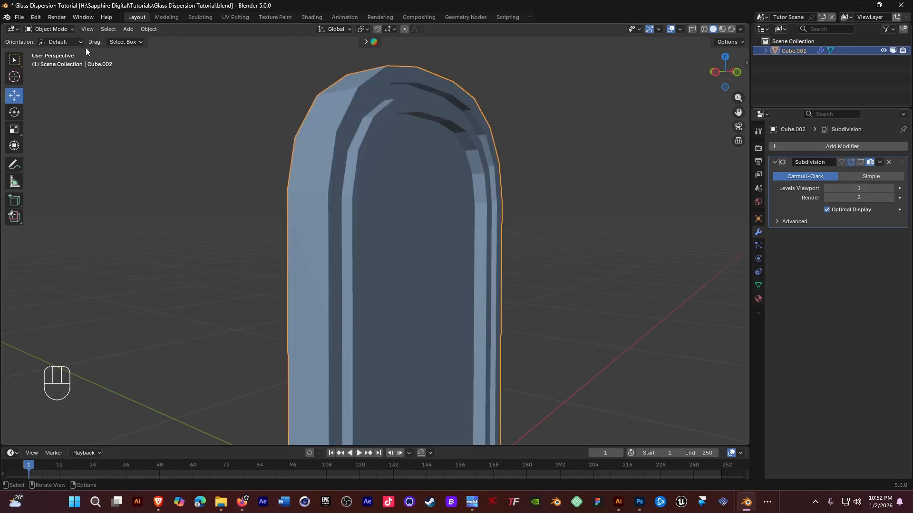
{"action": "left_click", "coordinate": [50, 29]}
{"action": "left_click", "coordinate": [60, 48]}
- Add two loop cuts to the outer rim's front face, slid close to its outer and inner edges with factors of about -0.825 and 0.784
{"action": "middle_click_drag", "start_coordinate": [198, 72], "coordinate": [340, 154]}
{"action": "middle_click_drag", "start_coordinate": [341, 151], "coordinate": [366, 155]}
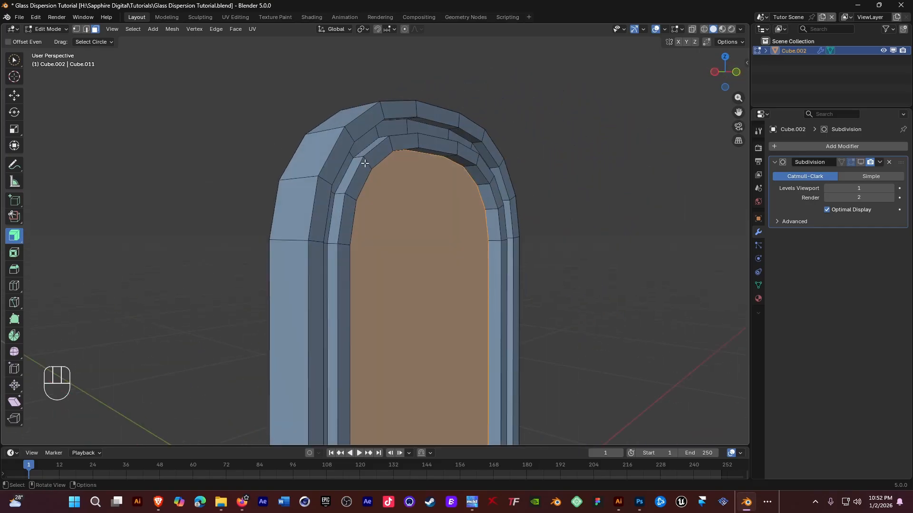
{"action": "middle_click_drag", "start_coordinate": [369, 150], "coordinate": [415, 207]}
{"action": "scroll", "coordinate": [415, 207], "scroll_direction": "up", "scroll_amount": 5}
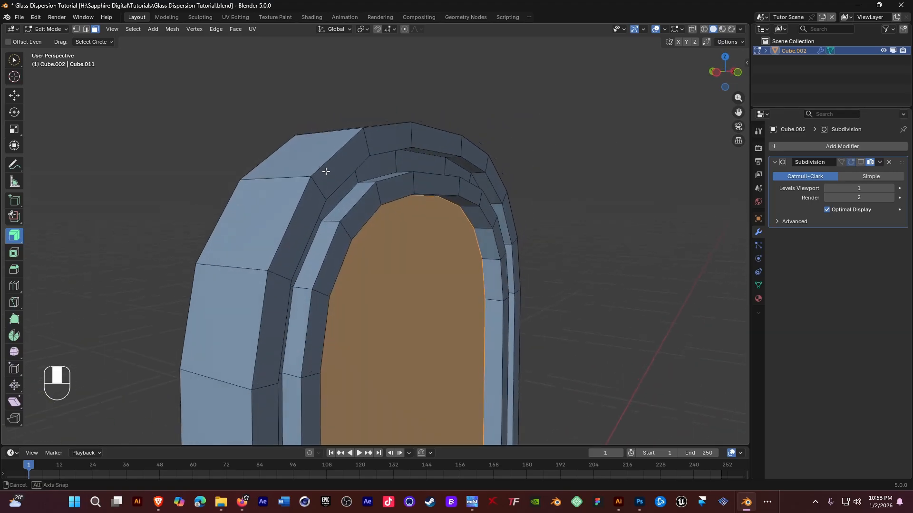
{"action": "mouse_move", "coordinate": [332, 184]}
{"action": "middle_mouse_down", "text": "shift"}
{"action": "mouse_move", "coordinate": [359, 179]}
{"action": "mouse_move", "coordinate": [339, 192]}
{"action": "mouse_move", "coordinate": [327, 184]}
{"action": "middle_mouse_up", "text": "shift"}
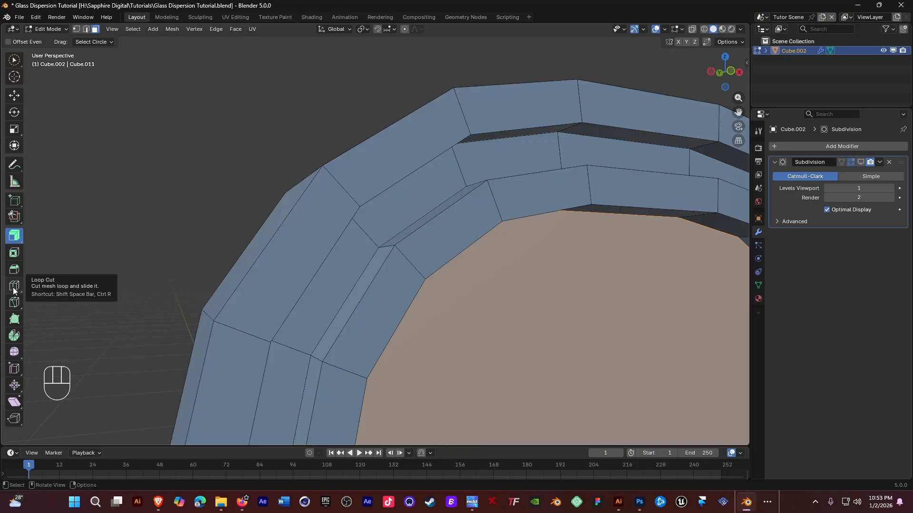
{"action": "middle_click_drag", "start_coordinate": [385, 200], "coordinate": [403, 195]}
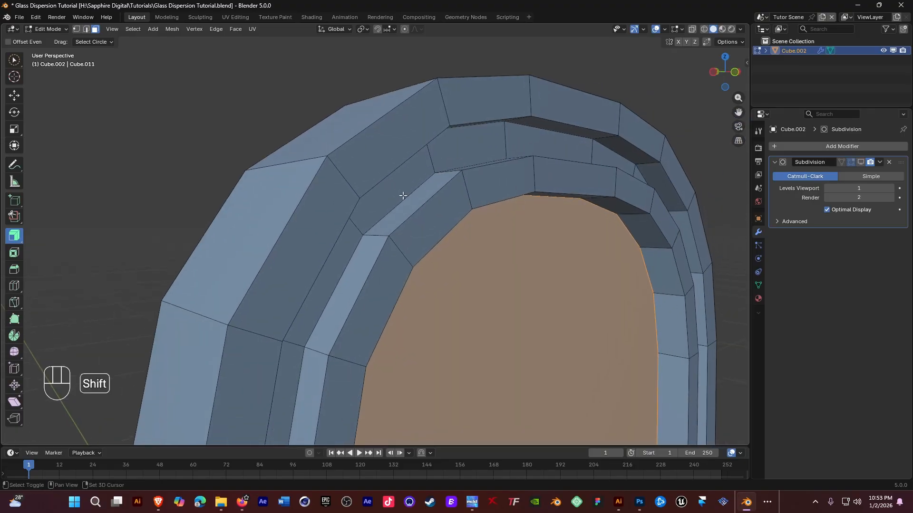
{"action": "key", "text": "ctrl+r"}
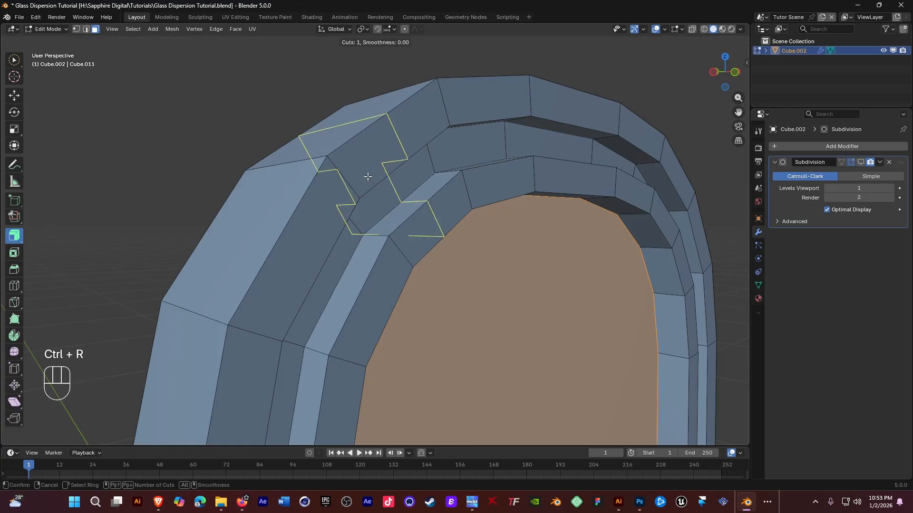
{"action": "left_click", "coordinate": [336, 170]}
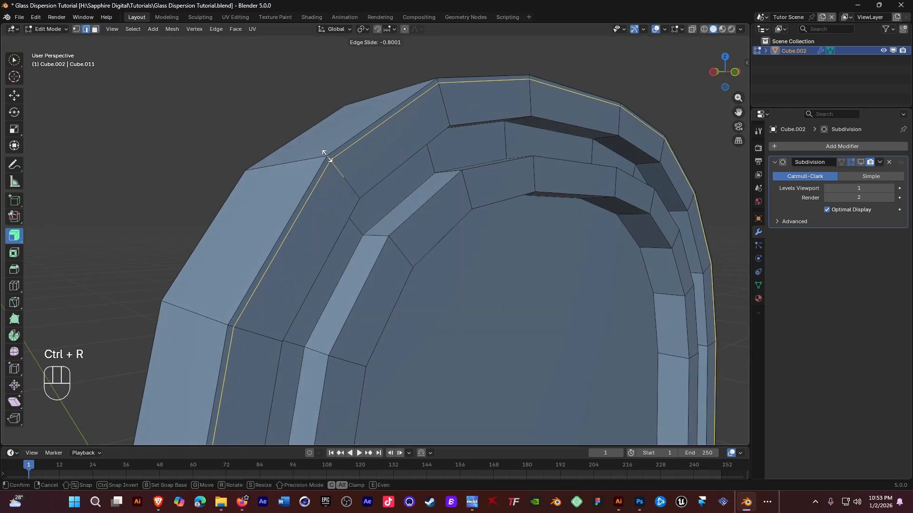
{"action": "left_click", "coordinate": [326, 156]}
{"action": "key", "text": "ctrl+r"}
{"action": "left_click", "coordinate": [354, 182]}
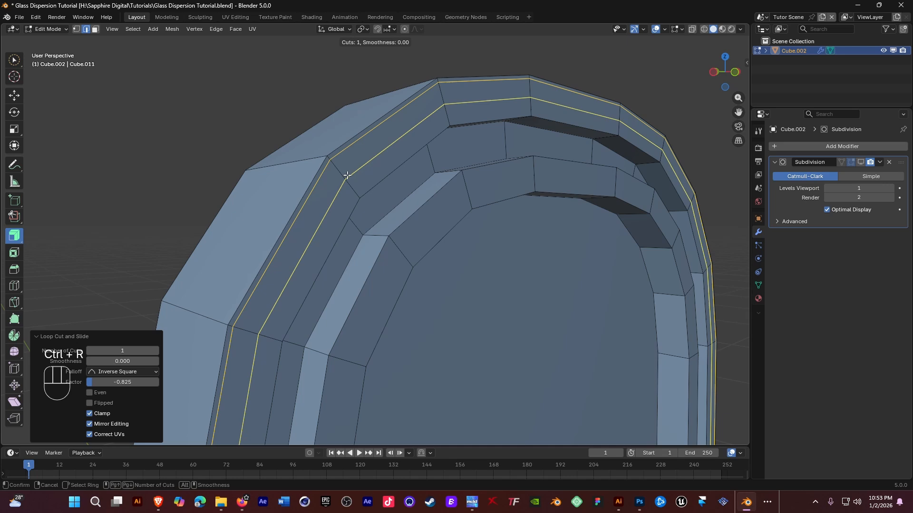
{"action": "left_click", "coordinate": [360, 188]}
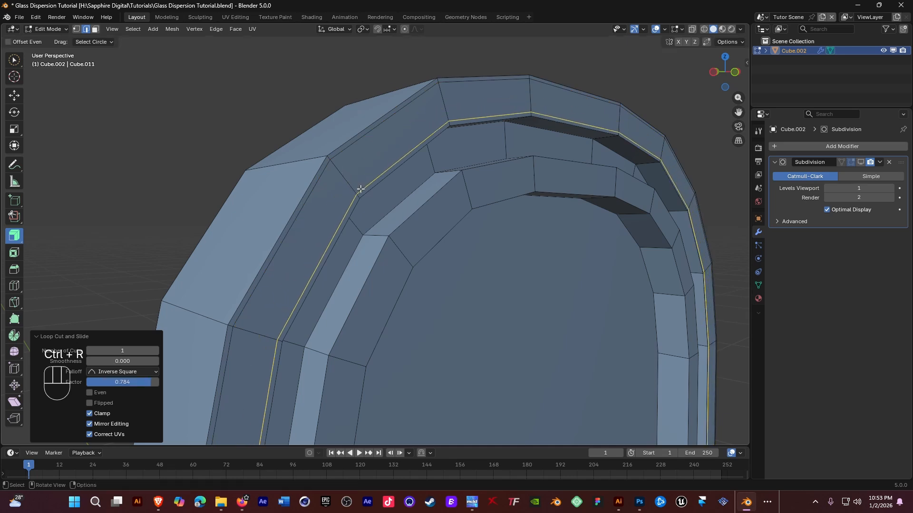
- Add two loop cuts to the groove's outer side wall, slid toward its opposite edges with factors of about 0.746 and -0.723
{"action": "scroll", "coordinate": [359, 189], "scroll_direction": "up", "scroll_amount": 4}
{"action": "middle_click_drag", "start_coordinate": [360, 188], "coordinate": [331, 203]}
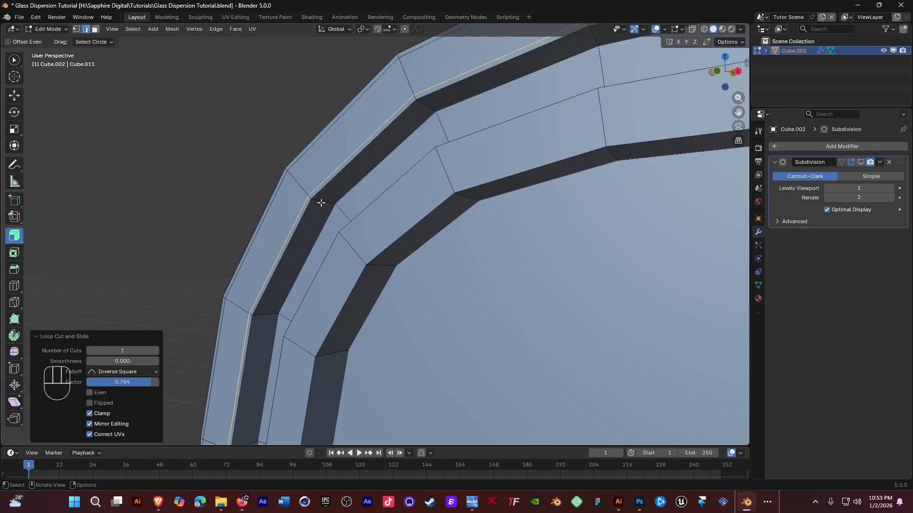
{"action": "key", "text": "ctrl+r"}
{"action": "left_click", "coordinate": [319, 202]}
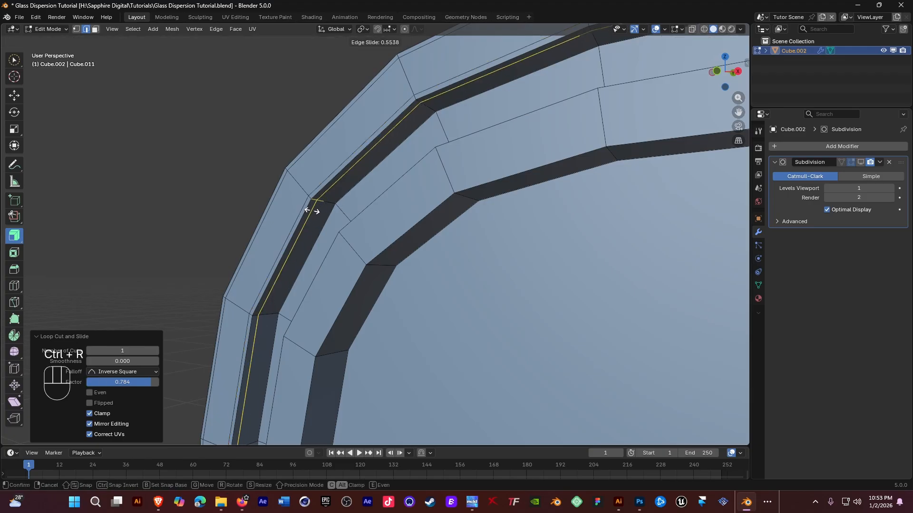
{"action": "left_click", "coordinate": [312, 208]}
{"action": "key", "text": "ctrl+r"}
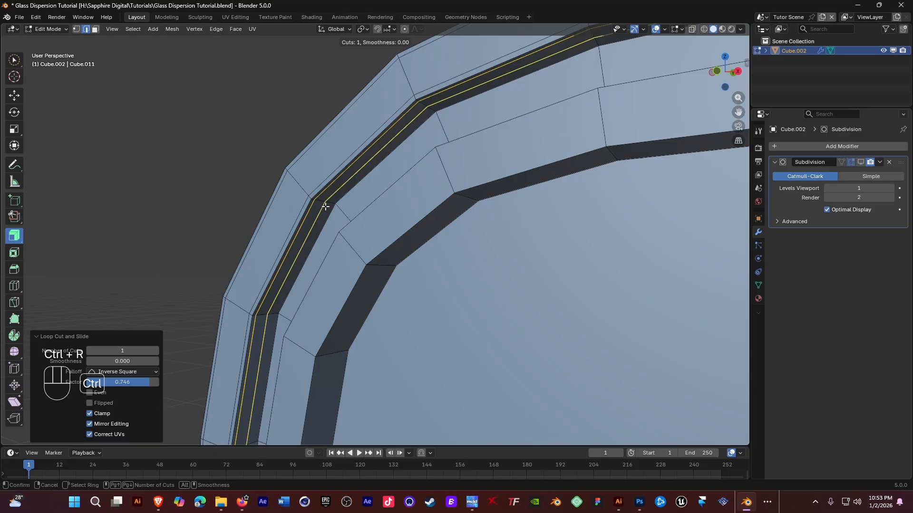
{"action": "left_click", "coordinate": [325, 206]}
{"action": "left_click", "coordinate": [328, 211]}
- Add two loop cuts to the groove floor, slid close to its outer and inner edges with factors of about -0.824 and 0.760
{"action": "middle_click_drag", "start_coordinate": [328, 212], "coordinate": [368, 211]}
{"action": "key", "text": "ctrl+r"}
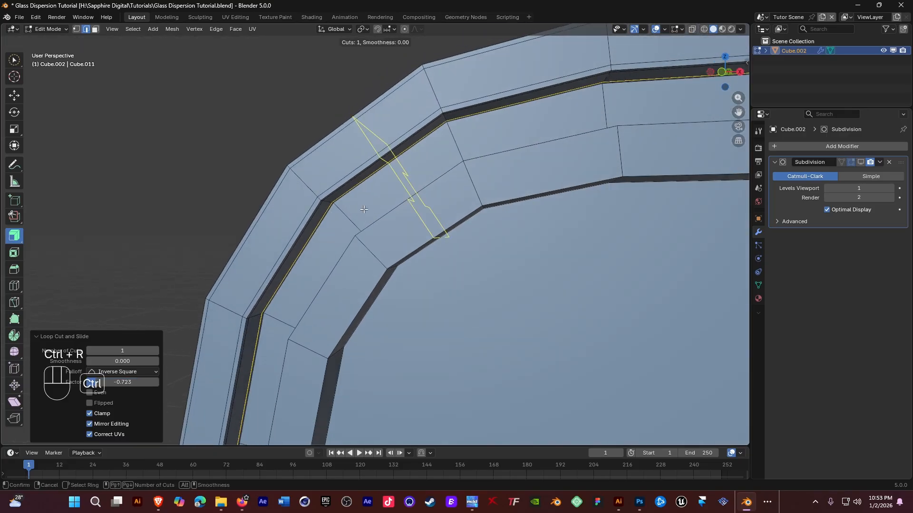
{"action": "left_click", "coordinate": [352, 211]}
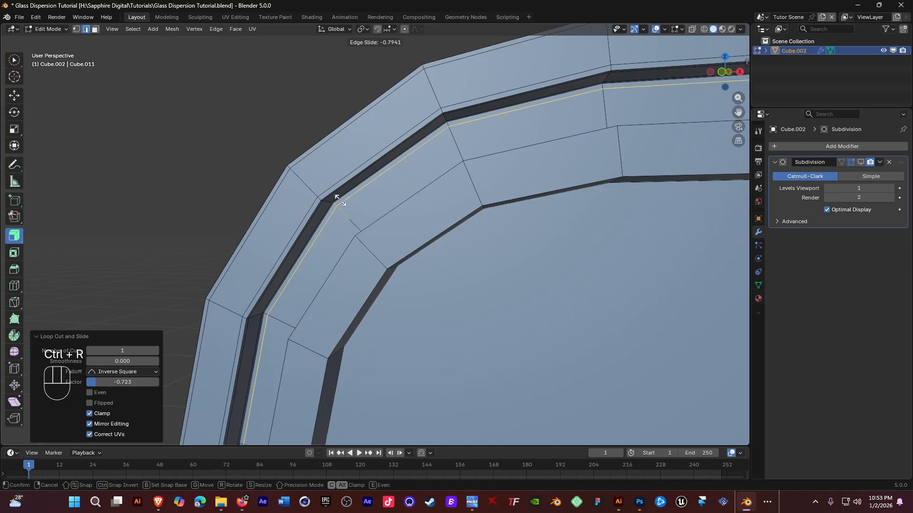
{"action": "left_click", "coordinate": [340, 202]}
{"action": "middle_click_drag", "start_coordinate": [342, 212], "coordinate": [367, 219]}
{"action": "key", "text": "ctrl+r"}
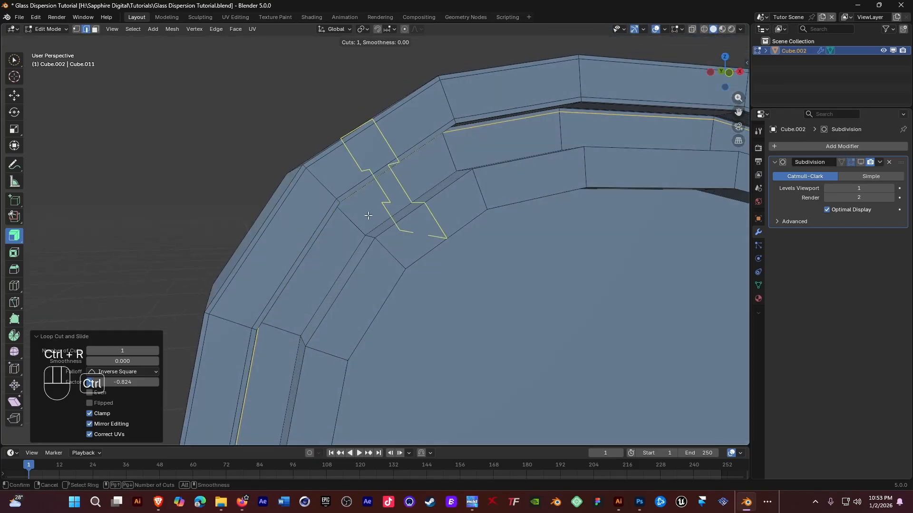
{"action": "left_click", "coordinate": [363, 220]}
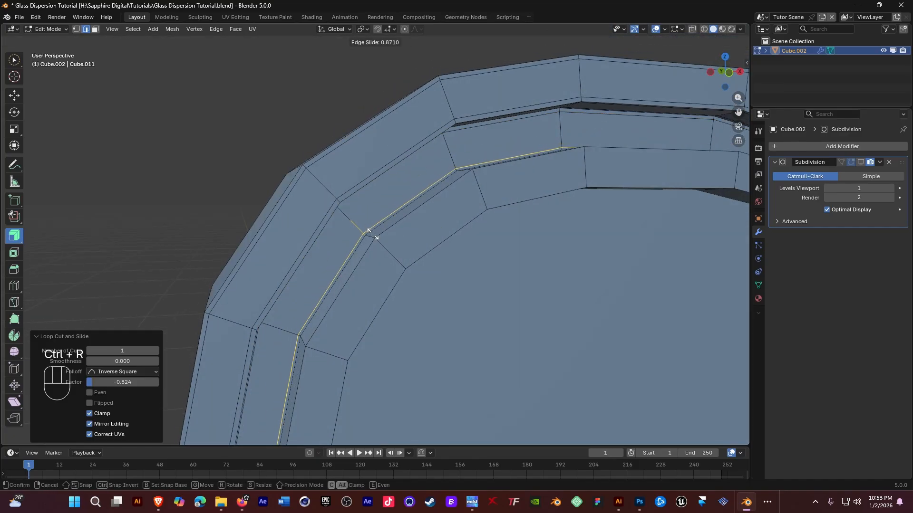
{"action": "left_click", "coordinate": [367, 229]}
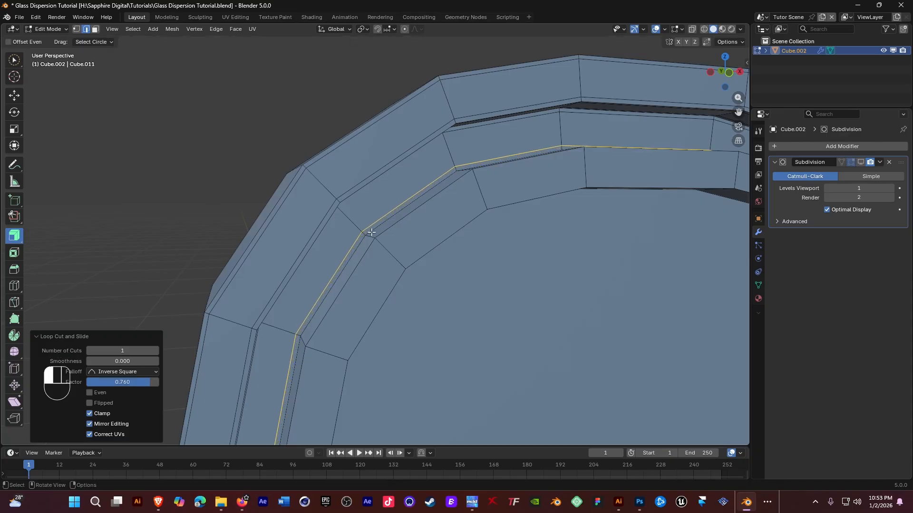
- Add two loop cuts to the groove's inner side wall, slid toward its opposite edges with factors of about -0.738 and 0.748
{"action": "middle_click_drag", "start_coordinate": [372, 233], "coordinate": [395, 233]}
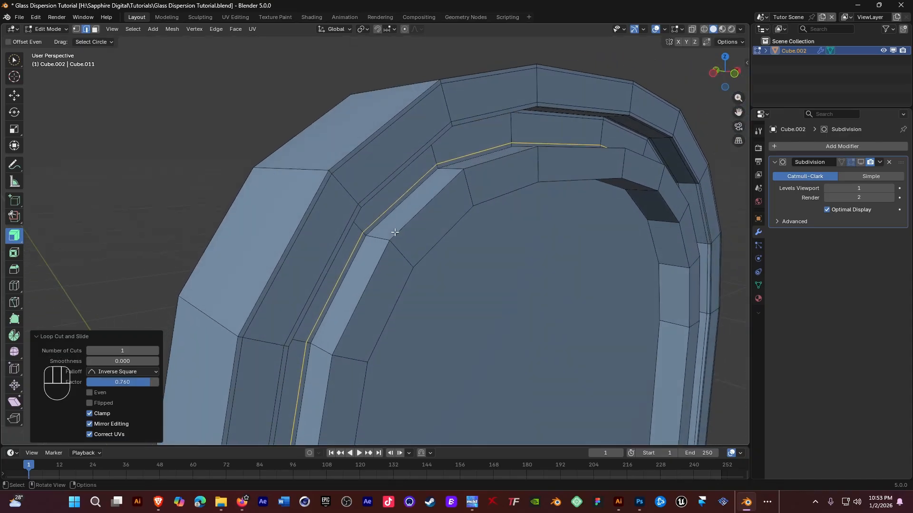
{"action": "key", "text": "ctrl+r"}
{"action": "left_click", "coordinate": [385, 234]}
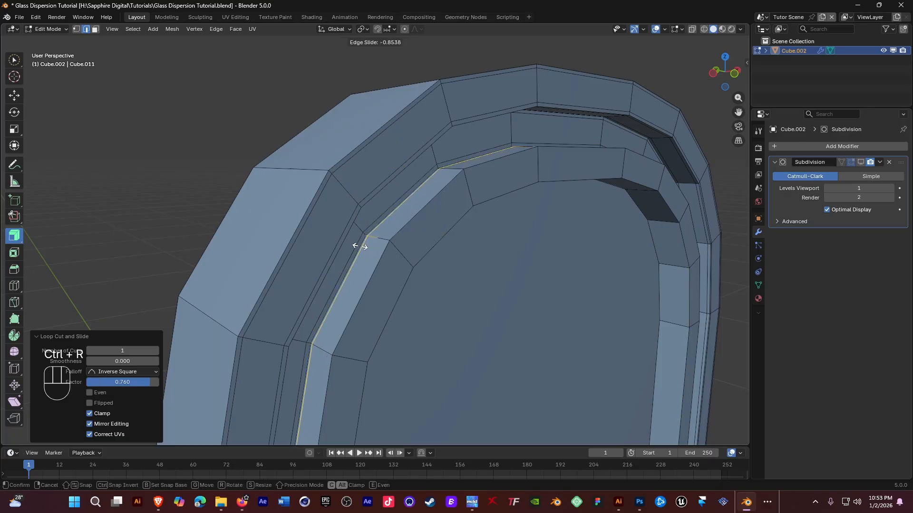
{"action": "left_click", "coordinate": [362, 246]}
{"action": "middle_click_drag", "start_coordinate": [361, 246], "coordinate": [381, 236]}
{"action": "key", "text": "ctrl+r"}
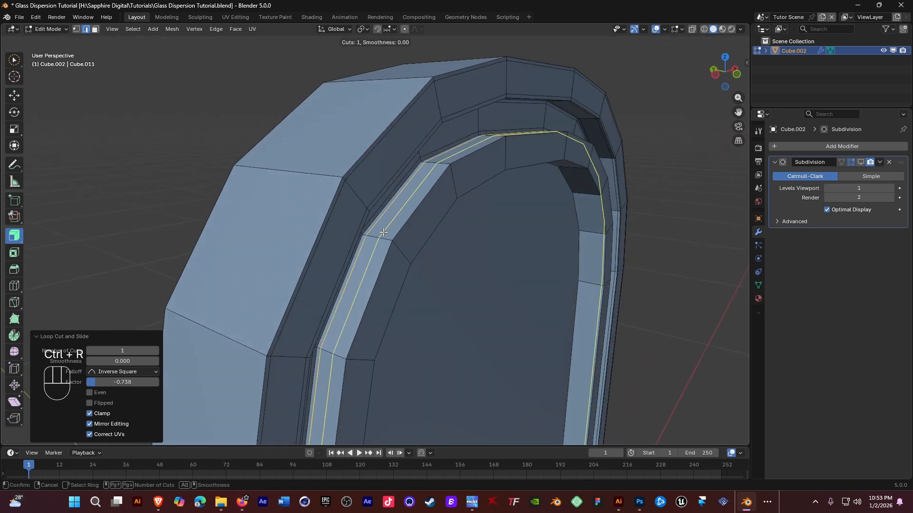
{"action": "left_click", "coordinate": [385, 234]}
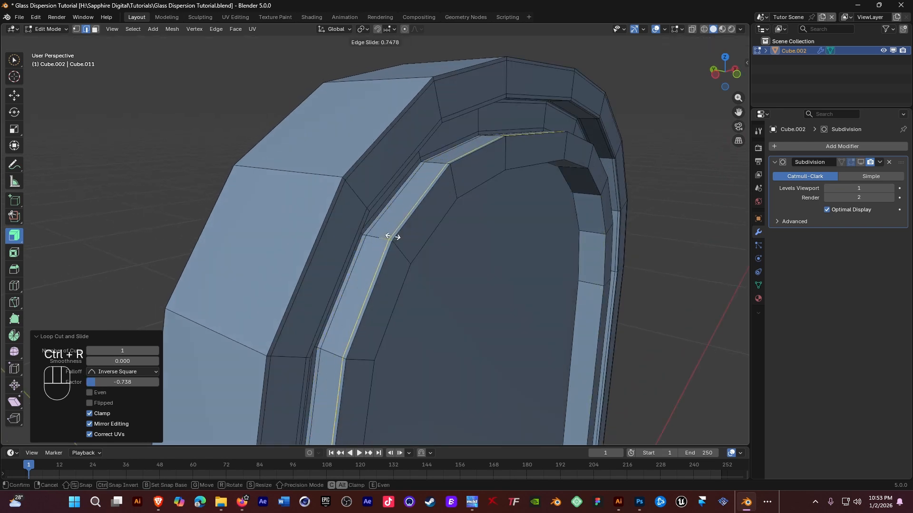
{"action": "left_click", "coordinate": [396, 237]}
- Add two loop cuts to the inner rim's front face, slid close to its outer and inner edges with factors of about -0.726 and 0.708
{"action": "mouse_move", "coordinate": [418, 232]}
{"action": "middle_mouse_down"}
{"action": "mouse_move", "coordinate": [352, 238]}
{"action": "mouse_move", "coordinate": [402, 218]}
{"action": "mouse_move", "coordinate": [387, 234]}
{"action": "mouse_move", "coordinate": [400, 230]}
{"action": "mouse_move", "coordinate": [398, 219]}
{"action": "mouse_move", "coordinate": [452, 220]}
{"action": "mouse_move", "coordinate": [428, 267]}
{"action": "mouse_move", "coordinate": [369, 232]}
{"action": "mouse_move", "coordinate": [413, 239]}
{"action": "mouse_move", "coordinate": [422, 224]}
{"action": "middle_mouse_up"}
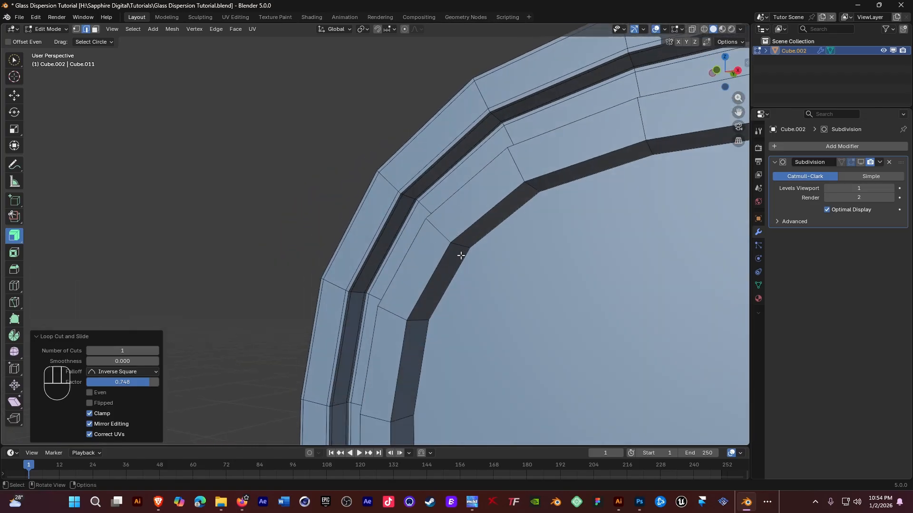
{"action": "key", "text": "ctrl+r"}
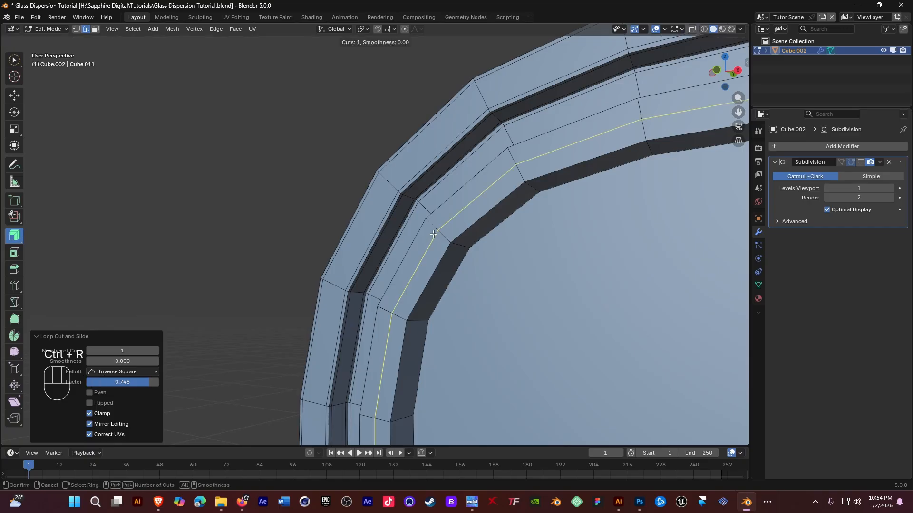
{"action": "left_click", "coordinate": [430, 234]}
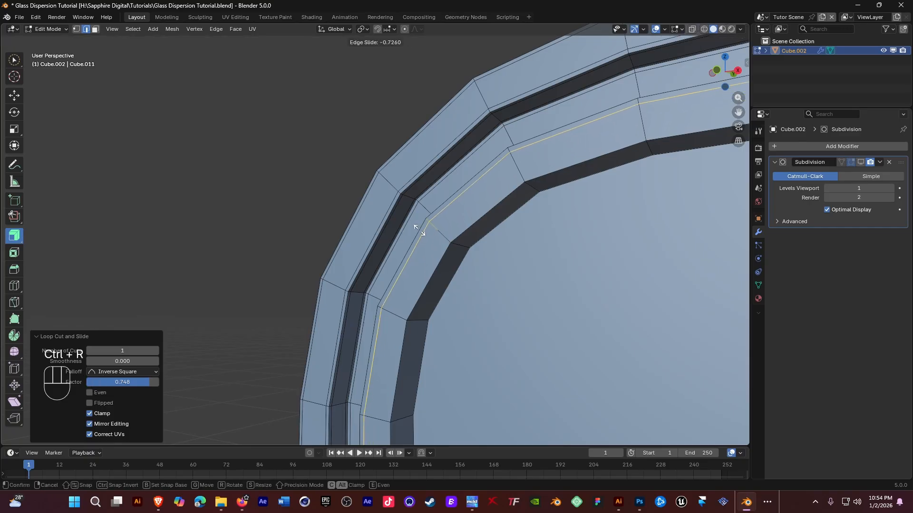
{"action": "left_click", "coordinate": [419, 231]}
{"action": "key", "text": "ctrl+r"}
{"action": "left_click", "coordinate": [440, 232]}
{"action": "left_click", "coordinate": [446, 238]}
{"action": "middle_click_drag", "start_coordinate": [458, 244], "coordinate": [459, 253]}
{"action": "key", "text": "ctrl+r"}
{"action": "left_click", "coordinate": [459, 253]}
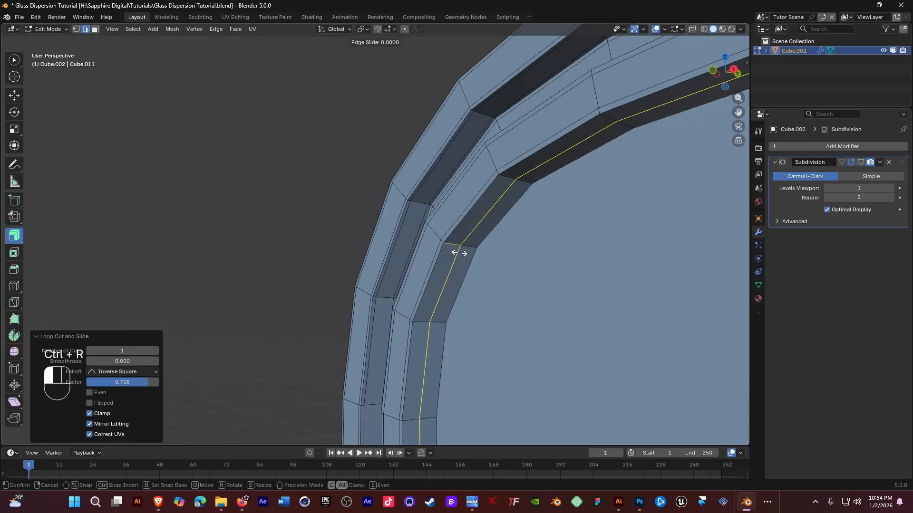
{"action": "left_click", "coordinate": [447, 266]}
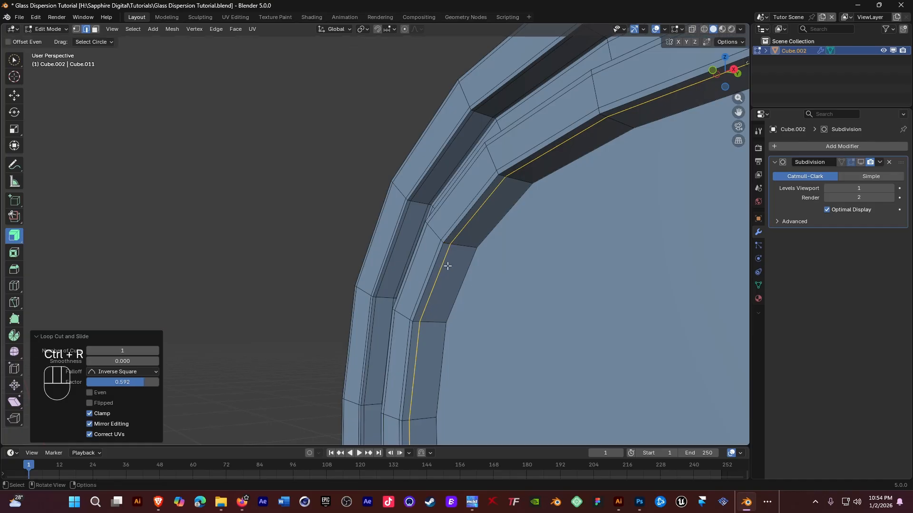
{"action": "key", "text": "ctrl+z"}
- Add two loop cuts to the step wall around the recessed panel, slid toward its opposite edges with factors of about 0.708 and -0.740
{"action": "key", "text": "ctrl+r"}
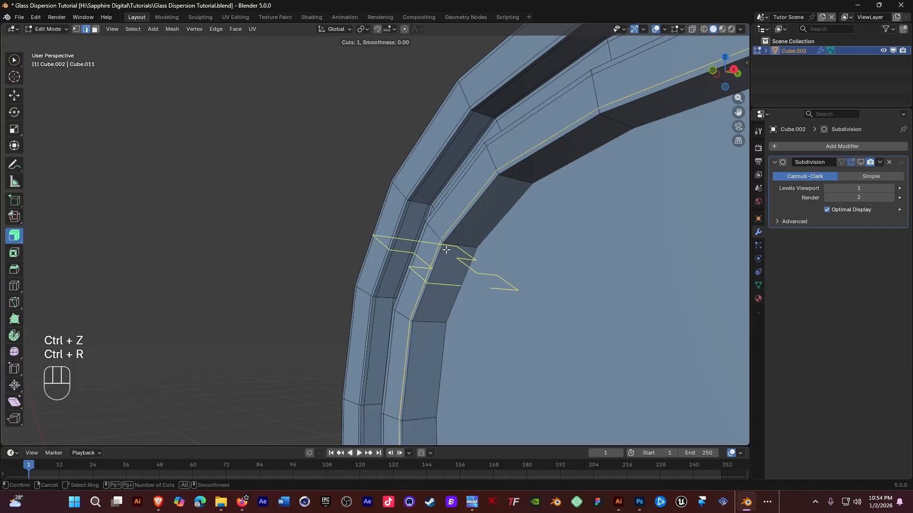
{"action": "left_click", "coordinate": [446, 249]}
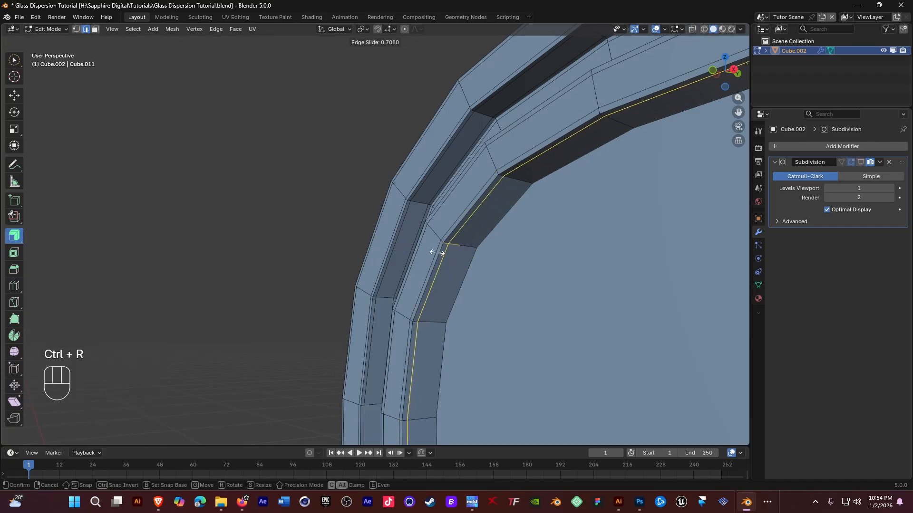
{"action": "left_click", "coordinate": [438, 252]}
{"action": "key", "text": "ctrl+r"}
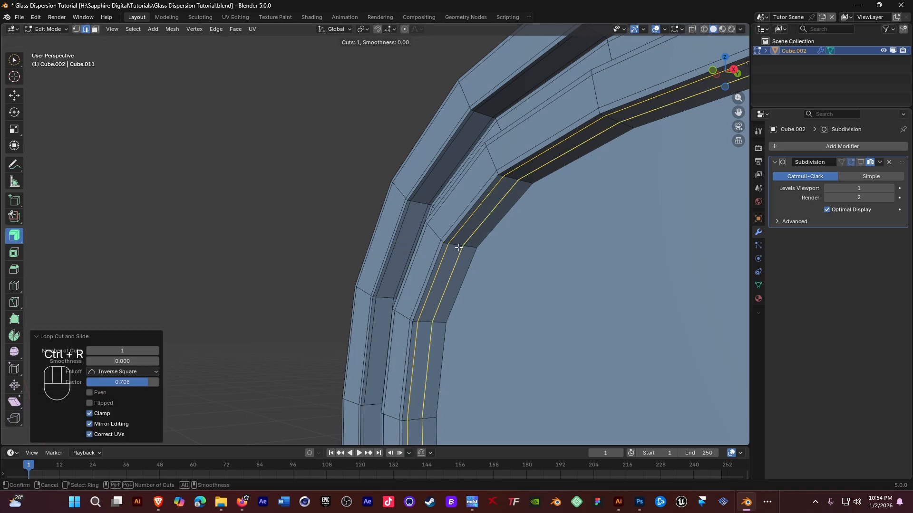
{"action": "left_click", "coordinate": [459, 247]}
{"action": "left_click", "coordinate": [466, 253]}
- Add two loop cuts to the outer rim on the slab's opposite face, slid close to its outer and inner edges with factors of about -0.832 and 0.776
{"action": "middle_click_drag", "start_coordinate": [465, 252], "coordinate": [513, 238]}
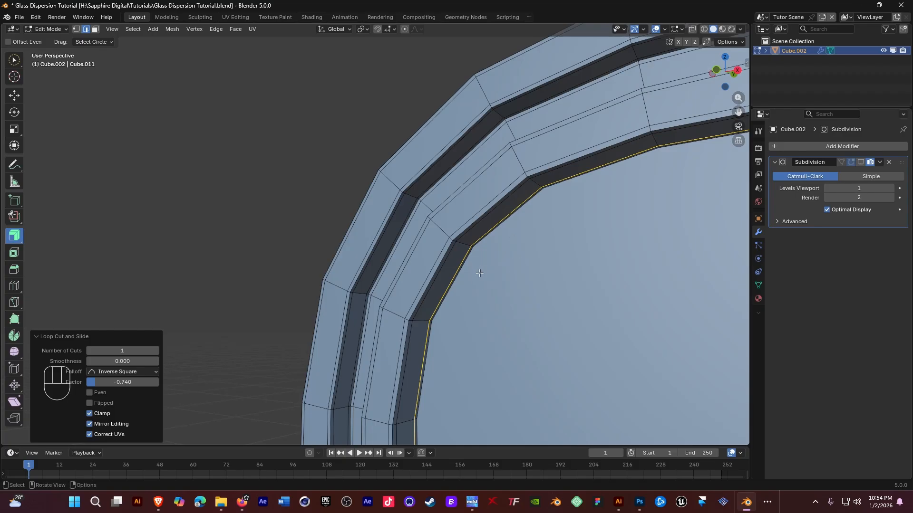
{"action": "middle_click_drag", "start_coordinate": [479, 272], "coordinate": [367, 224]}
{"action": "scroll", "coordinate": [517, 258], "scroll_direction": "down", "scroll_amount": 4}
{"action": "key", "text": "ctrl+r"}
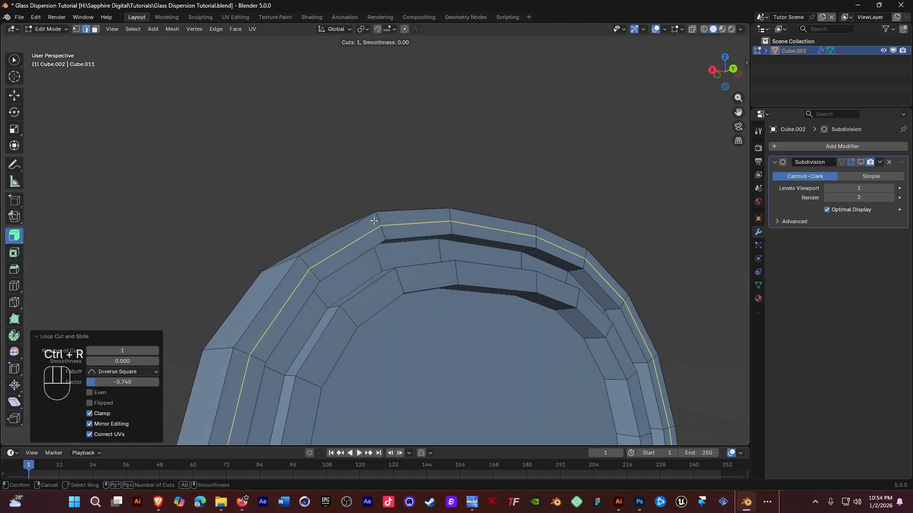
{"action": "key", "text": "ctrl+r"}
{"action": "left_click", "coordinate": [404, 222]}
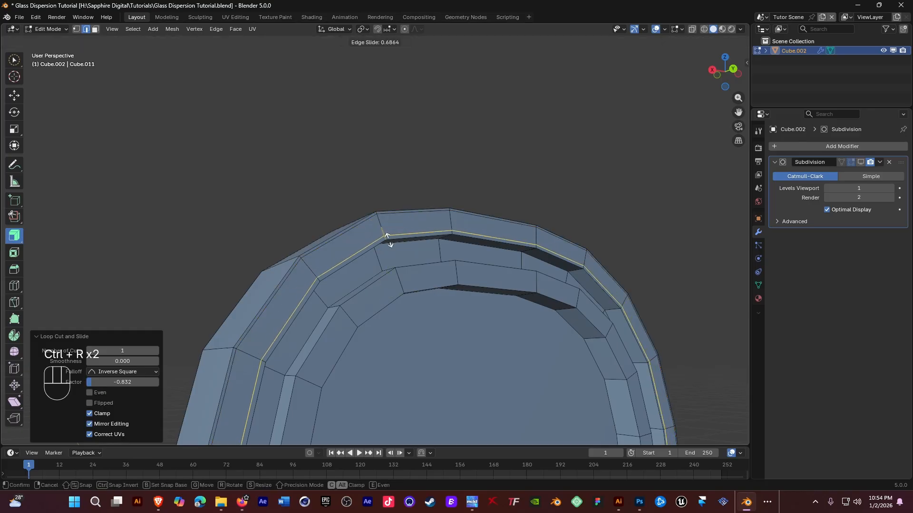
{"action": "left_click", "coordinate": [401, 254]}
{"action": "middle_click_drag", "start_coordinate": [402, 254], "coordinate": [378, 254]}
{"action": "scroll", "coordinate": [378, 254], "scroll_direction": "up", "scroll_amount": 6}
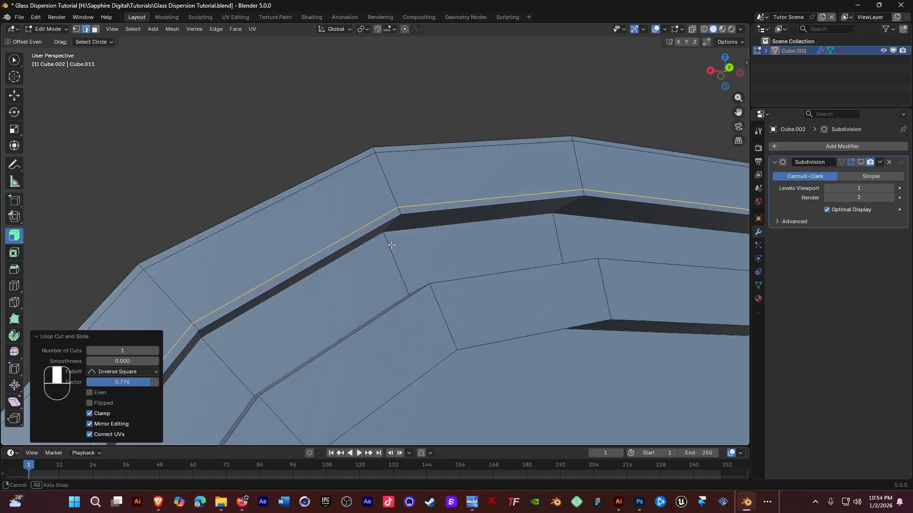
{"action": "middle_click_drag", "start_coordinate": [392, 244], "coordinate": [415, 254]}
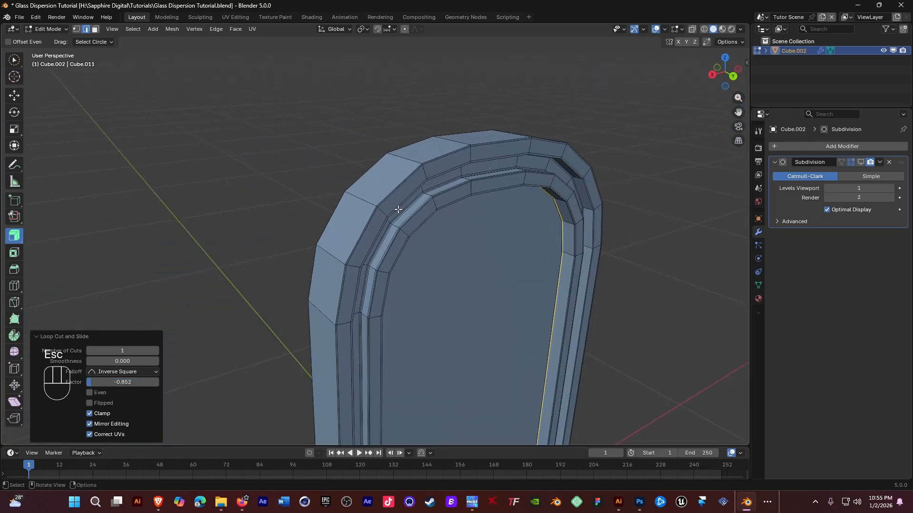
- Add two evenly spaced, unslid loop cuts along the middle of the step wall around the recessed panel
{"action": "middle_click_drag", "start_coordinate": [397, 210], "coordinate": [449, 164]}
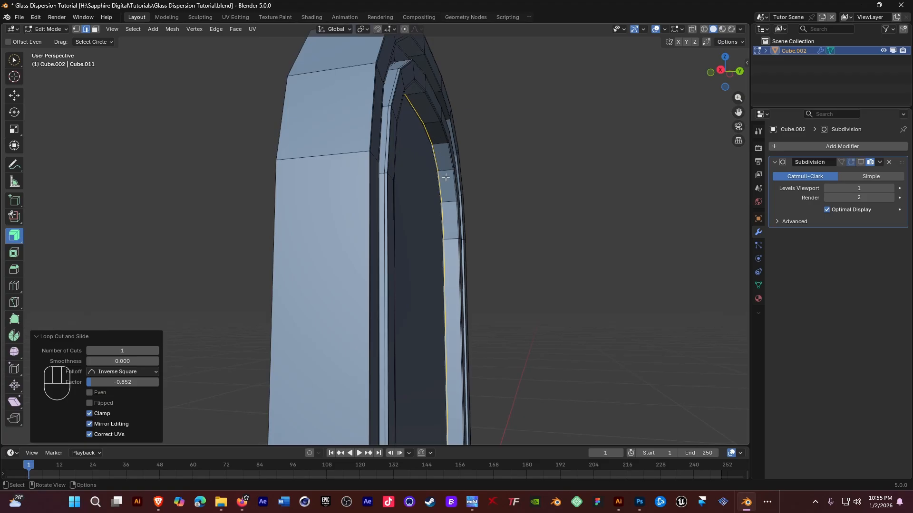
{"action": "scroll", "coordinate": [445, 176], "scroll_direction": "up", "scroll_amount": 5}
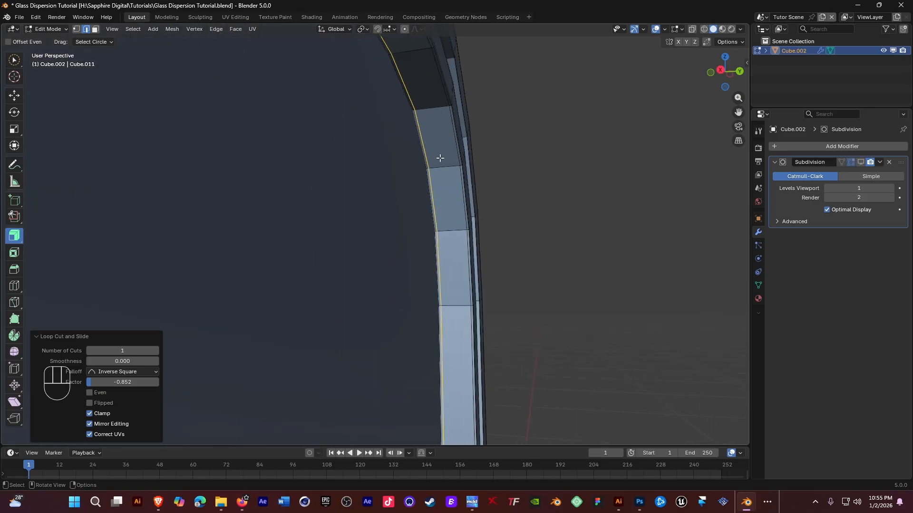
{"action": "key", "text": "ctrl"}
{"action": "key", "text": "ctrl+r"}
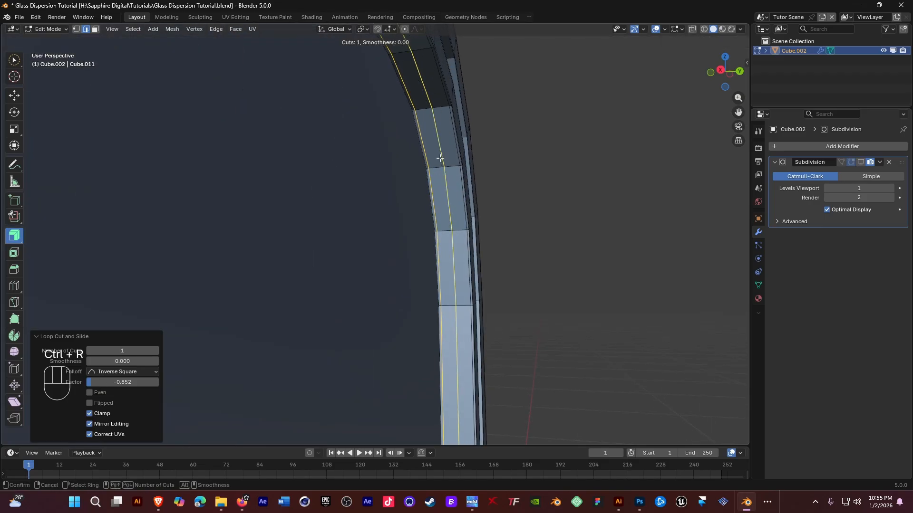
{"action": "scroll", "coordinate": [440, 158], "scroll_direction": "up", "scroll_amount": 1}
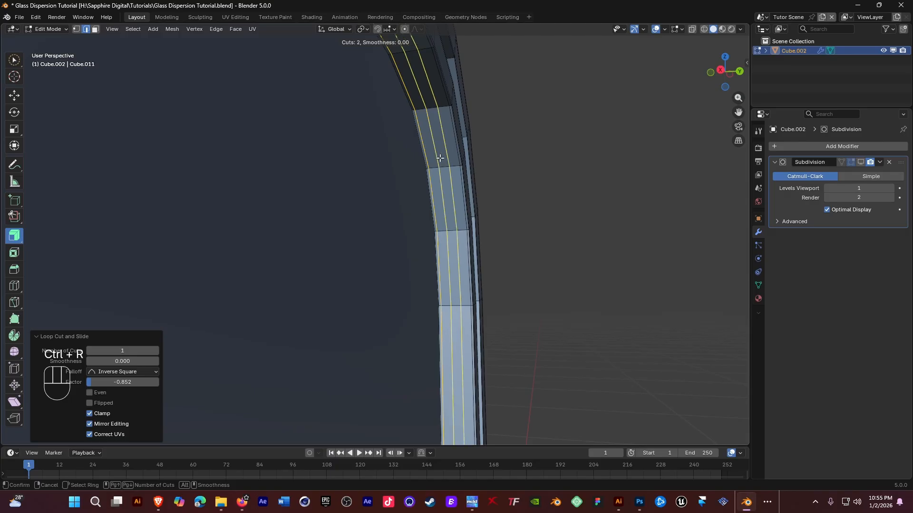
{"action": "left_click", "coordinate": [440, 158]}
{"action": "key", "text": "Escape"}
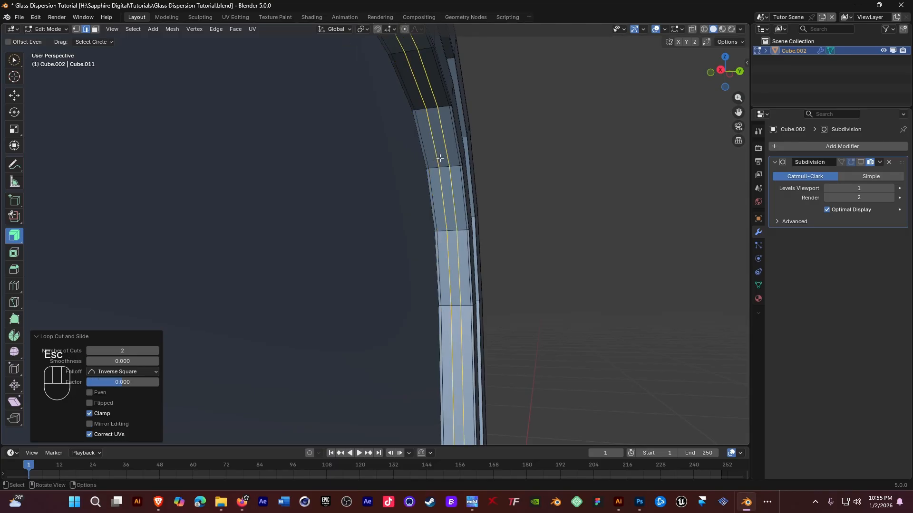
- Add two evenly spaced, unslid loop cuts to the matching step wall on the slab's other face
{"action": "middle_click_drag", "start_coordinate": [453, 168], "coordinate": [423, 131]}
{"action": "scroll", "coordinate": [434, 125], "scroll_direction": "down", "scroll_amount": 6}
{"action": "key", "text": "ctrl+r"}
{"action": "scroll", "coordinate": [433, 87], "scroll_direction": "up", "scroll_amount": 1}
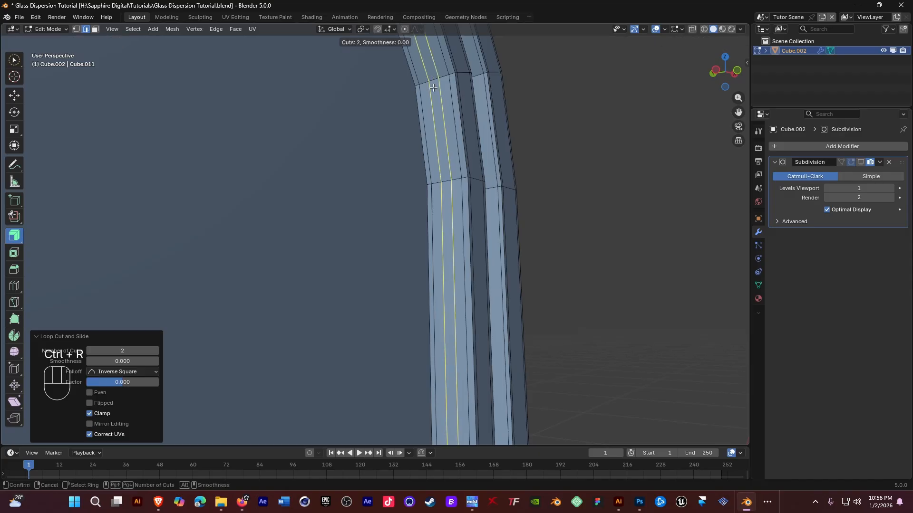
{"action": "left_click", "coordinate": [433, 87]}
{"action": "key", "text": "Escape"}
- In face selection mode, select the central face loop of the step wall on both faces of the slab
{"action": "middle_click_drag", "start_coordinate": [435, 103], "coordinate": [466, 131]}
{"action": "middle_click_drag", "start_coordinate": [441, 82], "coordinate": [451, 142], "text": "shift"}
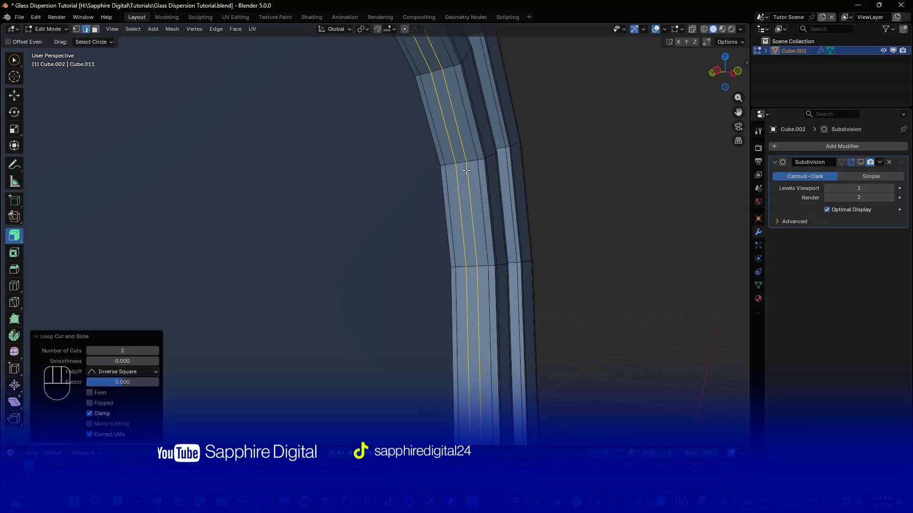
{"action": "middle_click_drag", "start_coordinate": [459, 163], "coordinate": [128, 142]}
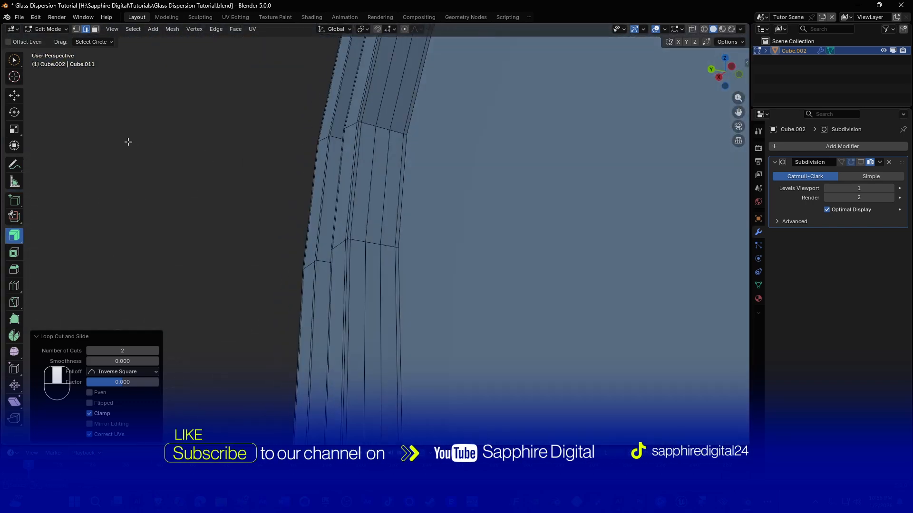
{"action": "middle_click_drag", "start_coordinate": [383, 122], "coordinate": [423, 151]}
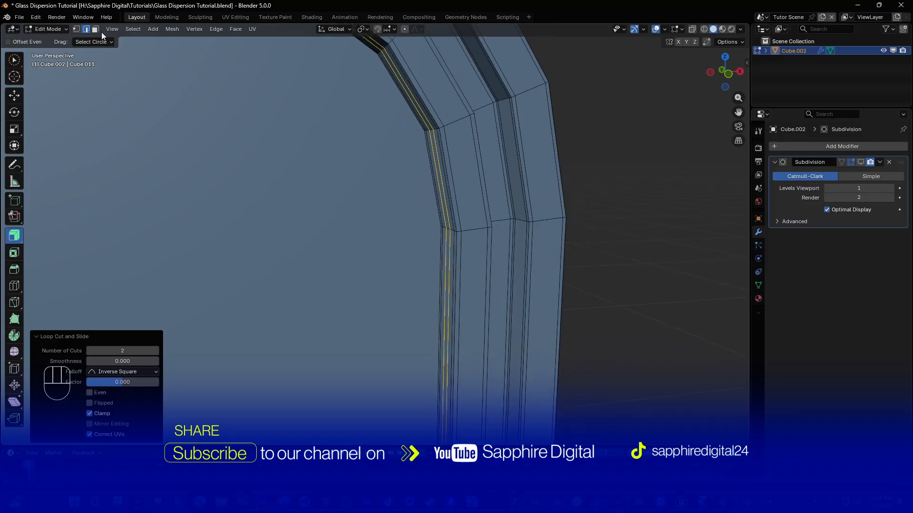
{"action": "left_click", "coordinate": [95, 30]}
{"action": "middle_click_drag", "start_coordinate": [353, 110], "coordinate": [409, 113]}
{"action": "left_click", "coordinate": [400, 138], "text": "alt"}
{"action": "middle_click_drag", "start_coordinate": [432, 141], "coordinate": [107, 110]}
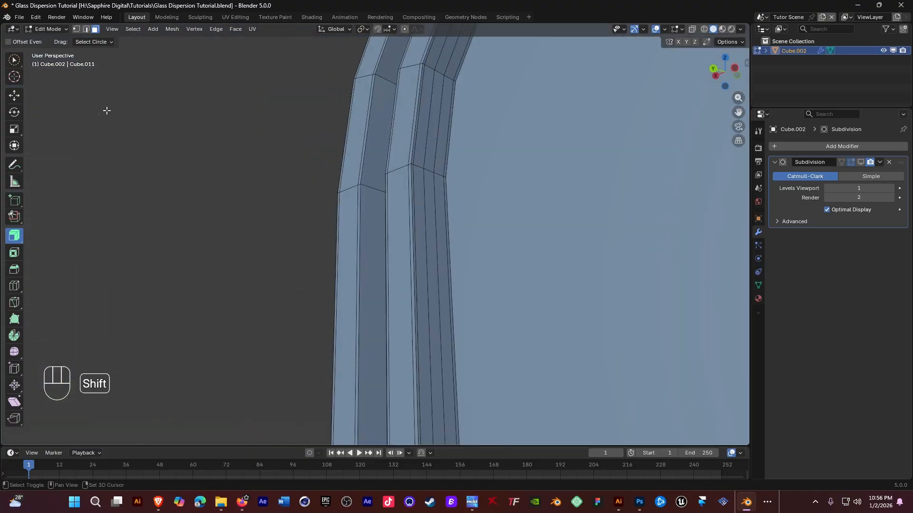
{"action": "left_click", "coordinate": [430, 170], "text": "alt+shift"}
- Extrude the selected face loops inward along their normals with an offset of about -0.0158 m
{"action": "middle_click_drag", "start_coordinate": [429, 170], "coordinate": [648, 149]}
{"action": "middle_click_drag", "start_coordinate": [394, 224], "coordinate": [376, 142], "text": "shift"}
{"action": "middle_click_drag", "start_coordinate": [396, 219], "coordinate": [388, 92], "text": "shift"}
{"action": "scroll", "coordinate": [352, 214], "scroll_direction": "up", "scroll_amount": 1}
{"action": "scroll", "coordinate": [359, 211], "scroll_direction": "down", "scroll_amount": 9}
{"action": "middle_click_drag", "start_coordinate": [365, 302], "coordinate": [356, 259], "text": "shift"}
{"action": "scroll", "coordinate": [350, 226], "scroll_direction": "up", "scroll_amount": 9}
{"action": "scroll", "coordinate": [392, 314], "scroll_direction": "down", "scroll_amount": 1}
{"action": "scroll", "coordinate": [326, 303], "scroll_direction": "up", "scroll_amount": 4}
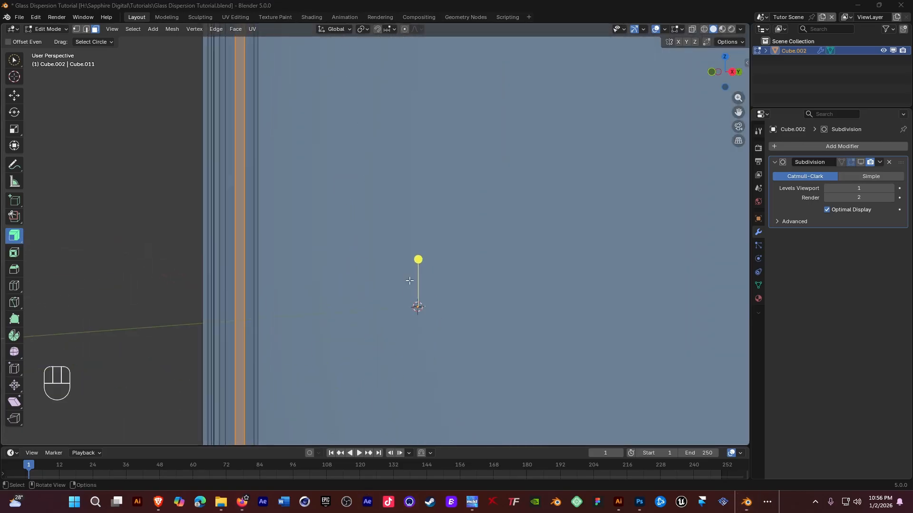
{"action": "left_click_drag", "start_coordinate": [417, 257], "coordinate": [421, 272]}
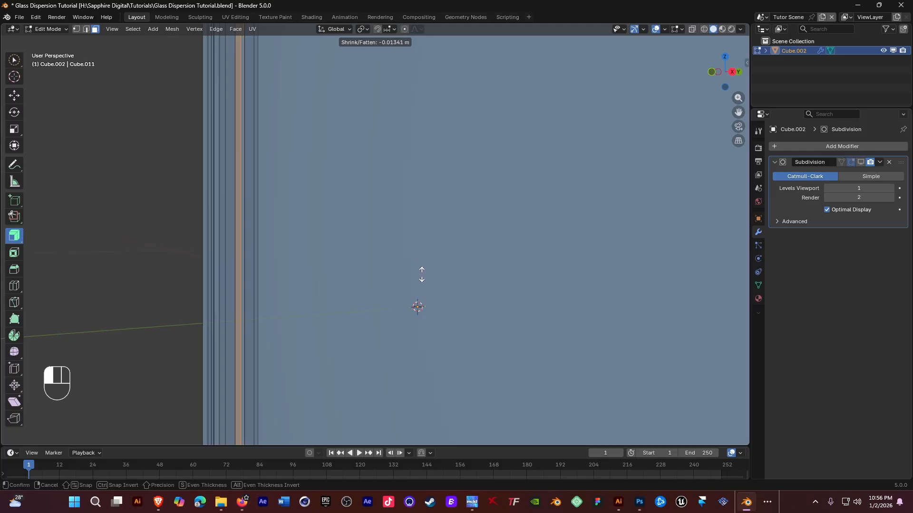
{"action": "left_click_drag", "start_coordinate": [423, 277], "coordinate": [422, 276]}
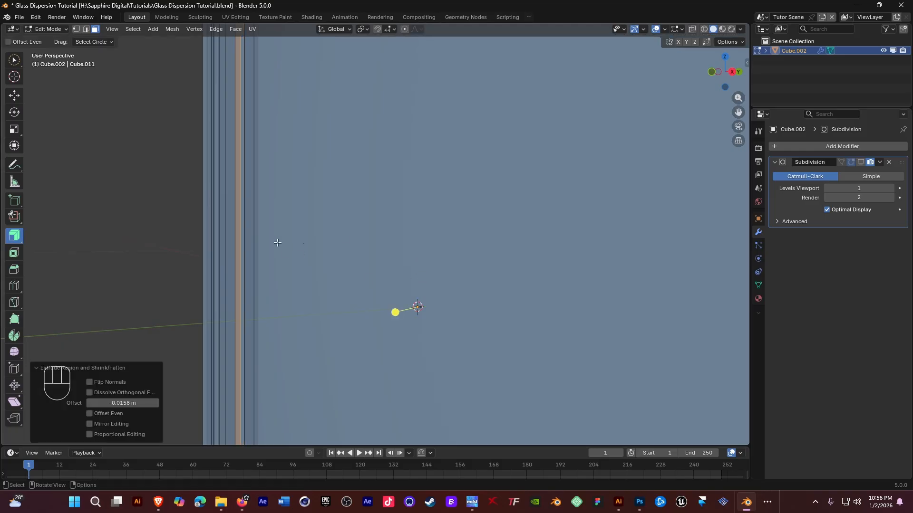
{"action": "left_click", "coordinate": [87, 29]}
{"action": "middle_click_drag", "start_coordinate": [295, 244], "coordinate": [317, 187]}
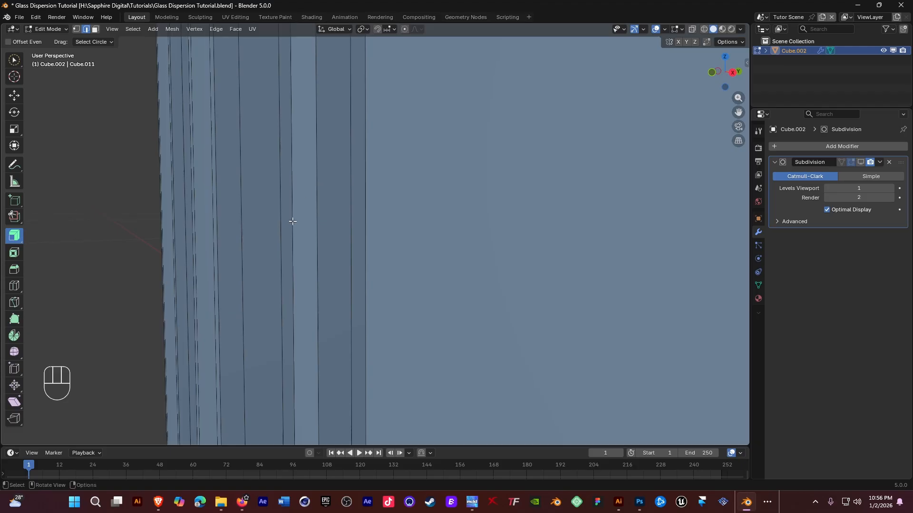
{"action": "middle_click_drag", "start_coordinate": [286, 215], "coordinate": [266, 215]}
{"action": "key", "text": "ctrl+r"}
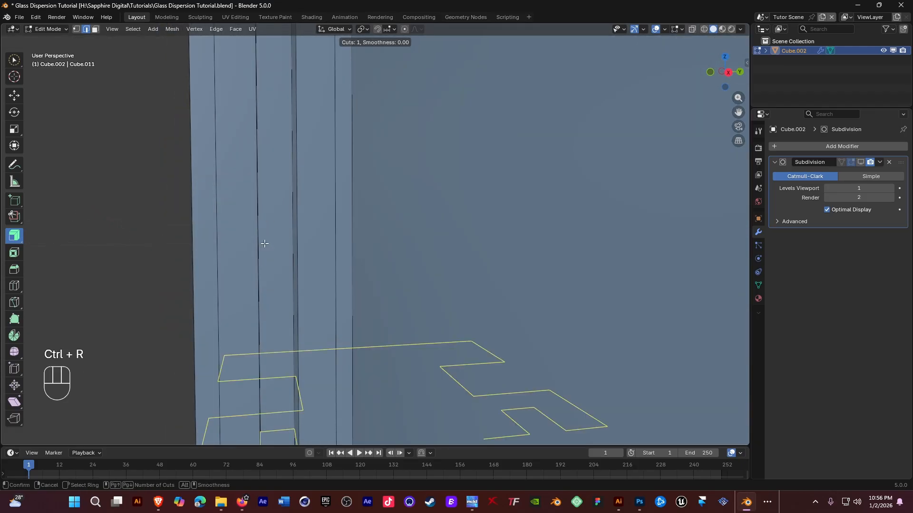
{"action": "key", "text": "Escape"}
- Return the slab to Object Mode and turn the Subdivision modifier's viewport display back on
{"action": "middle_click_drag", "start_coordinate": [281, 287], "coordinate": [279, 244]}
{"action": "scroll", "coordinate": [279, 245], "scroll_direction": "down", "scroll_amount": 5}
{"action": "scroll", "coordinate": [317, 232], "scroll_direction": "down", "scroll_amount": 3}
{"action": "middle_click_drag", "start_coordinate": [398, 198], "coordinate": [446, 193]}
{"action": "scroll", "coordinate": [439, 186], "scroll_direction": "down", "scroll_amount": 3}
{"action": "middle_click_drag", "start_coordinate": [433, 157], "coordinate": [429, 172], "text": "shift"}
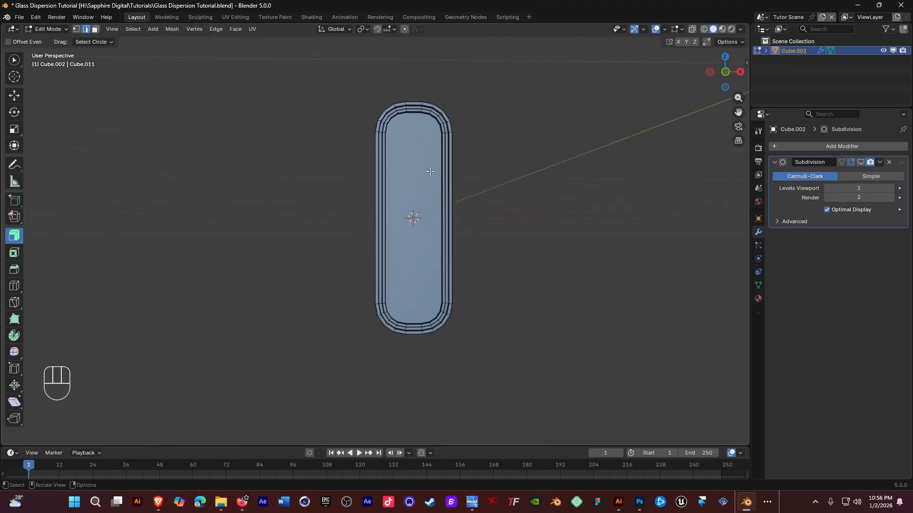
{"action": "left_click", "coordinate": [46, 29]}
{"action": "left_click", "coordinate": [47, 39]}
{"action": "scroll", "coordinate": [409, 160], "scroll_direction": "up", "scroll_amount": 4}
{"action": "middle_click_drag", "start_coordinate": [409, 164], "coordinate": [450, 153]}
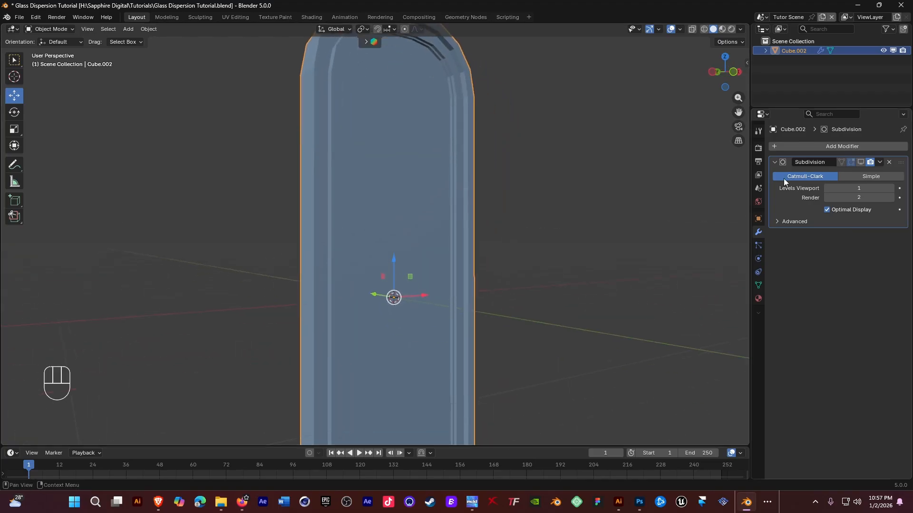
{"action": "left_click", "coordinate": [861, 162]}
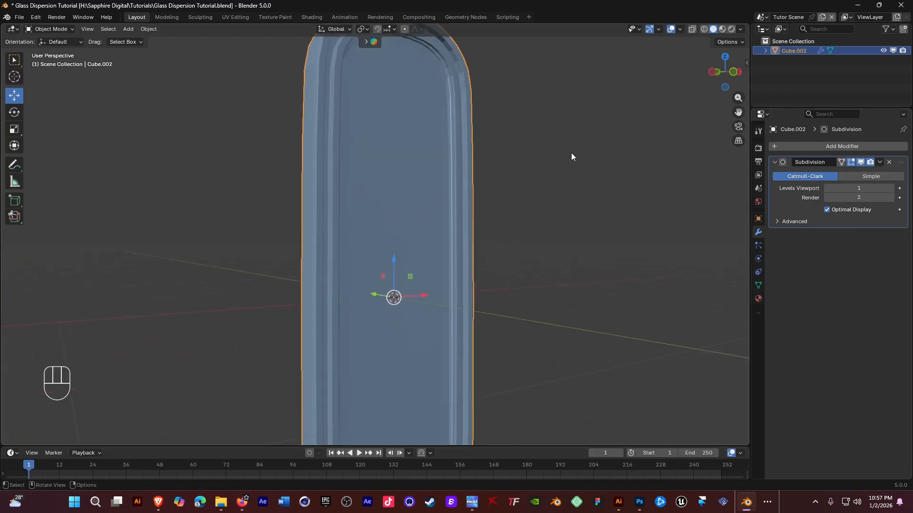
- Turn off the Subdivision modifier's viewport display and enter Edit Mode on the slab
{"action": "scroll", "coordinate": [440, 156], "scroll_direction": "down", "scroll_amount": 5}
{"action": "middle_click_drag", "start_coordinate": [440, 155], "coordinate": [341, 123]}
{"action": "scroll", "coordinate": [454, 175], "scroll_direction": "up", "scroll_amount": 6}
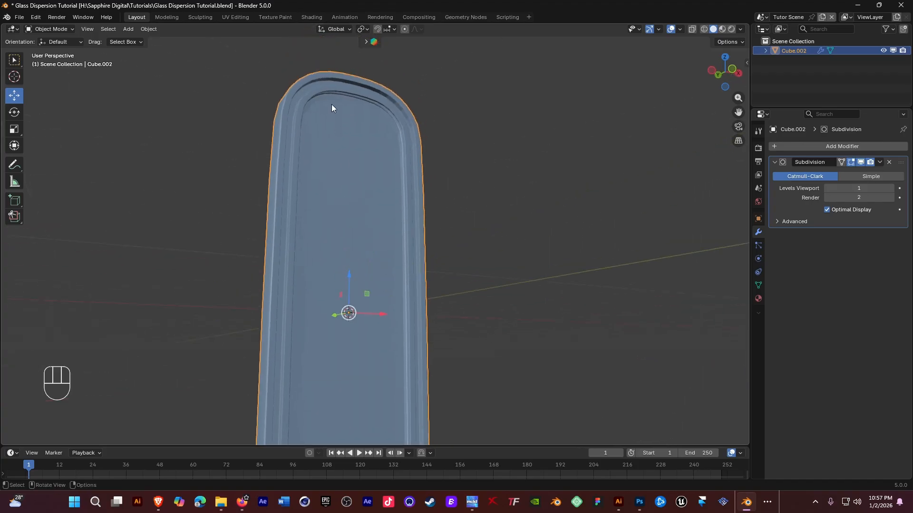
{"action": "middle_click_drag", "start_coordinate": [344, 133], "coordinate": [366, 141], "text": "shift"}
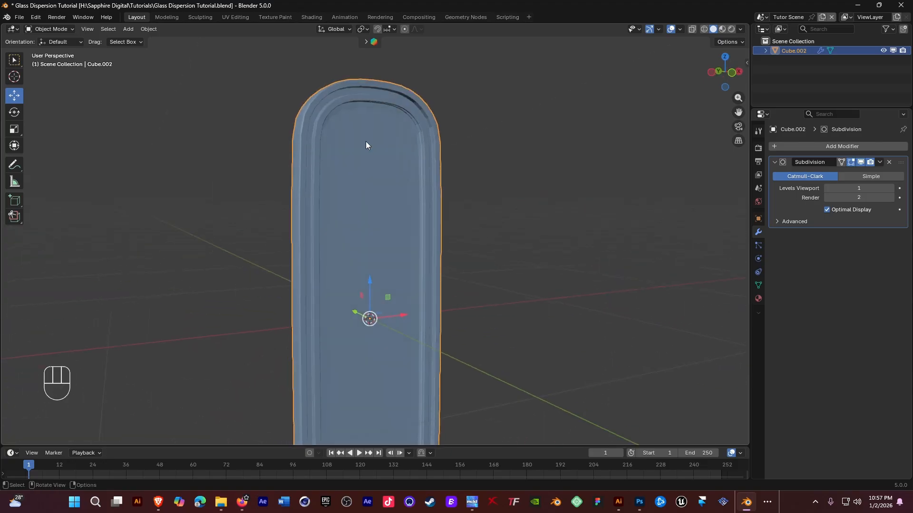
{"action": "left_click", "coordinate": [860, 162]}
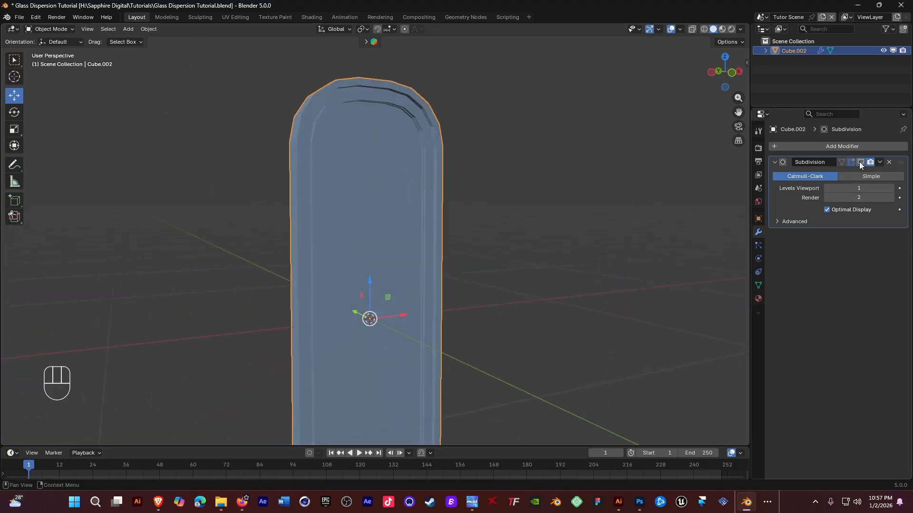
{"action": "left_click", "coordinate": [52, 29]}
{"action": "left_click", "coordinate": [44, 42]}
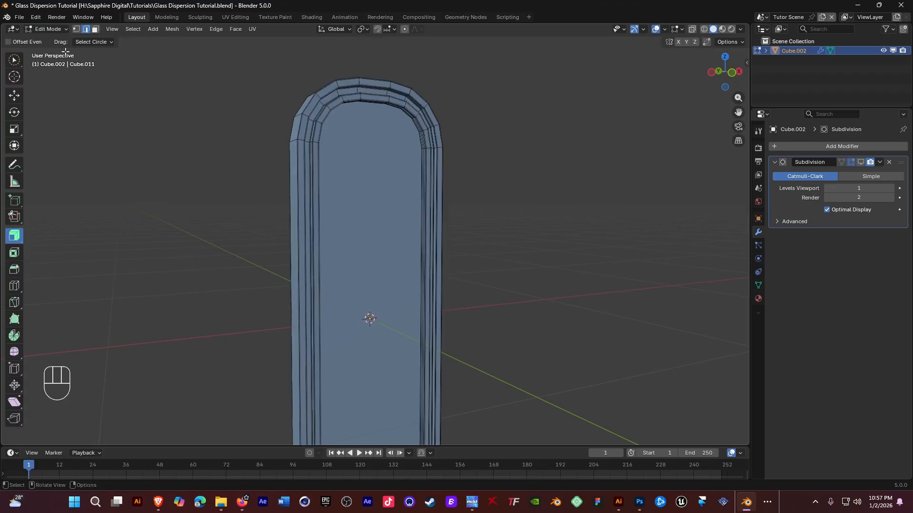
- In face selection mode, select the slab's flat central face and inset it by about 0.0054 m
{"action": "scroll", "coordinate": [414, 184], "scroll_direction": "up", "scroll_amount": 6}
{"action": "scroll", "coordinate": [425, 135], "scroll_direction": "down", "scroll_amount": 5}
{"action": "scroll", "coordinate": [412, 135], "scroll_direction": "up", "scroll_amount": 4}
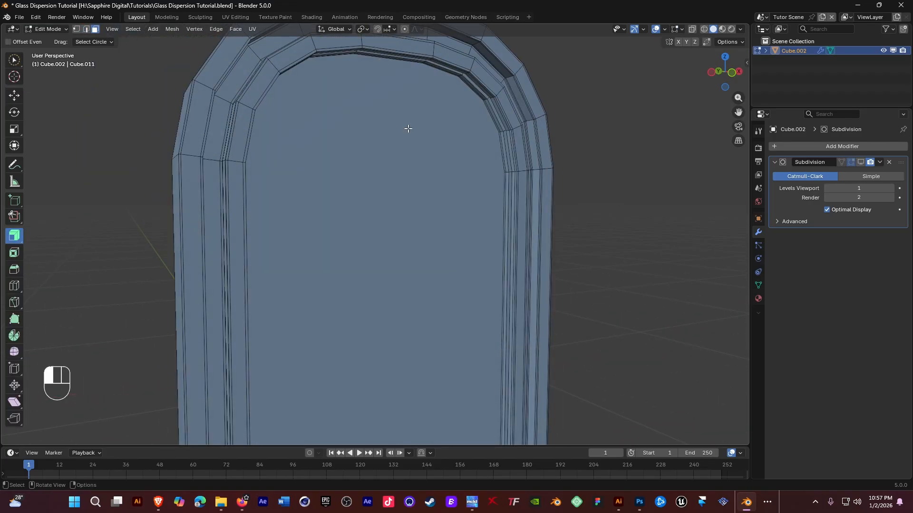
{"action": "middle_click_drag", "start_coordinate": [407, 129], "coordinate": [265, 132]}
{"action": "middle_click_drag", "start_coordinate": [478, 157], "coordinate": [578, 160], "text": "shift"}
{"action": "left_click", "coordinate": [578, 161], "text": "shift"}
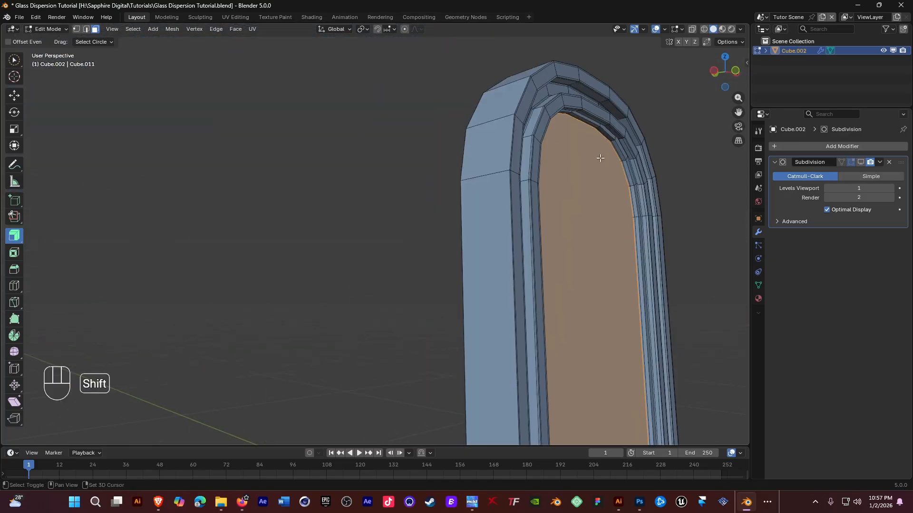
{"action": "scroll", "coordinate": [444, 171], "scroll_direction": "up", "scroll_amount": 8}
{"action": "middle_click_drag", "start_coordinate": [410, 220], "coordinate": [409, 257]}
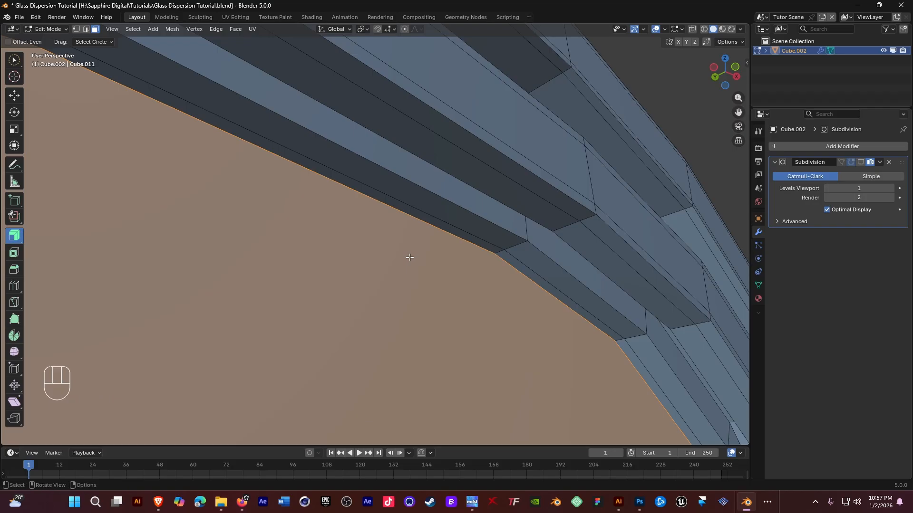
{"action": "key", "text": "i"}
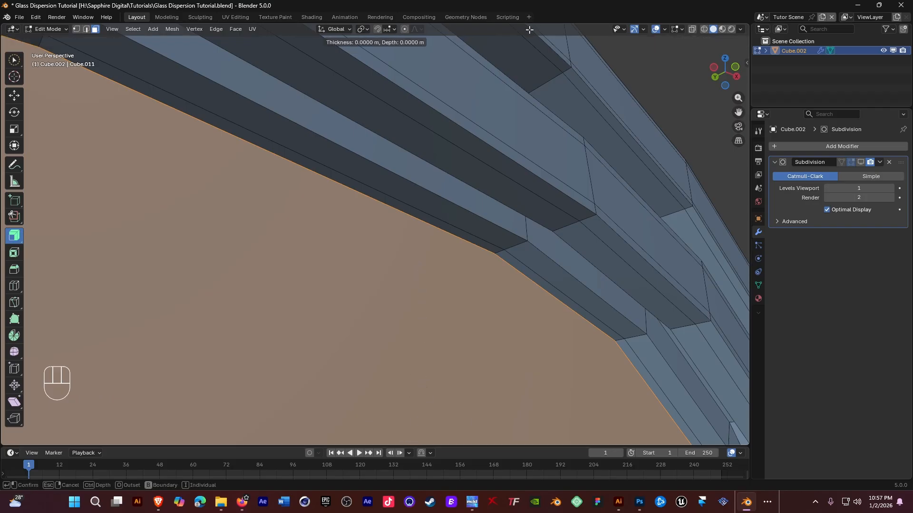
{"action": "key", "text": "Escape"}
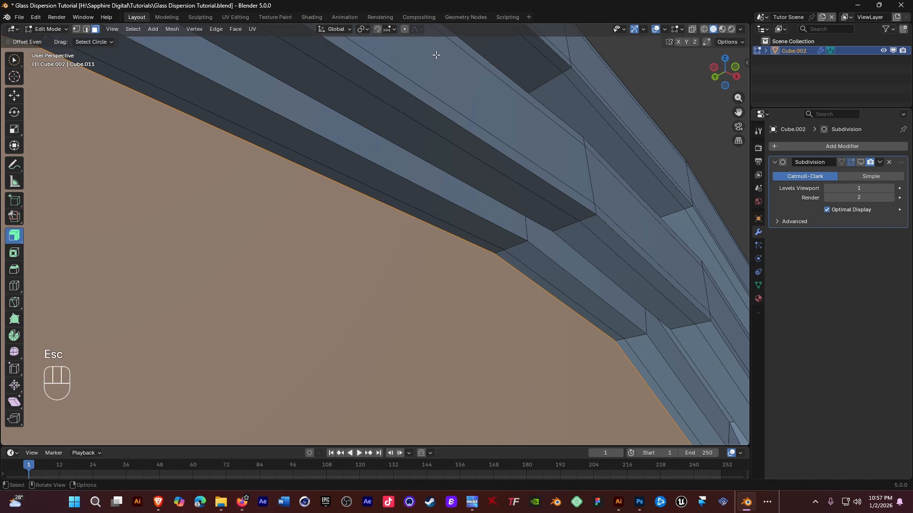
{"action": "scroll", "coordinate": [425, 92], "scroll_direction": "down", "scroll_amount": 8}
{"action": "middle_click_drag", "start_coordinate": [389, 205], "coordinate": [396, 263], "text": "shift"}
{"action": "middle_click_drag", "start_coordinate": [404, 198], "coordinate": [357, 139], "text": "shift"}
{"action": "key", "text": "i"}
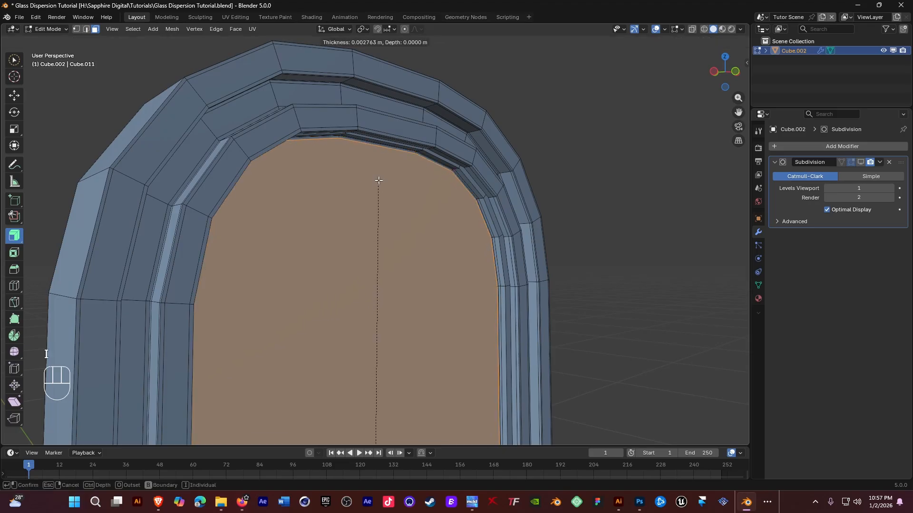
{"action": "left_click", "coordinate": [382, 183]}
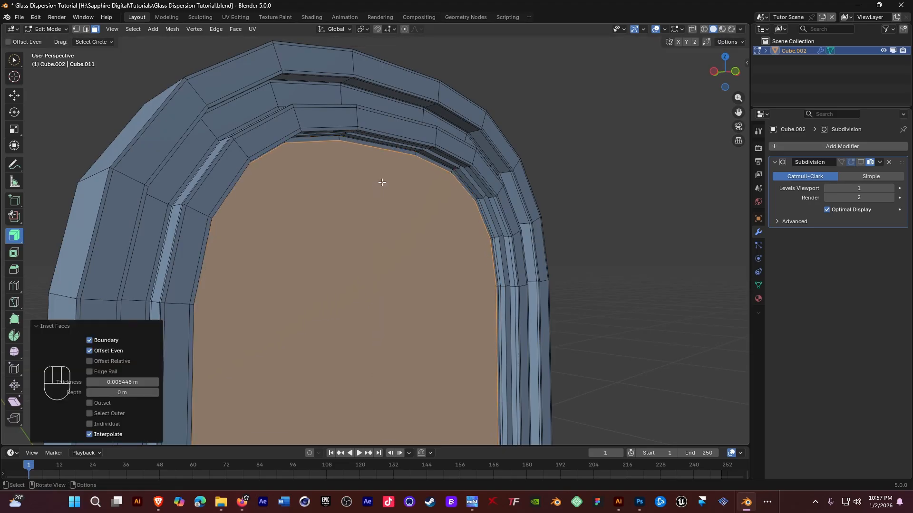
- Inset the central face twice more, by about 0.0218 m and 0.0492 m, and clear the selection
{"action": "key", "text": "i"}
{"action": "scroll", "coordinate": [382, 183], "scroll_direction": "down", "scroll_amount": 2}
{"action": "left_click", "coordinate": [386, 201]}
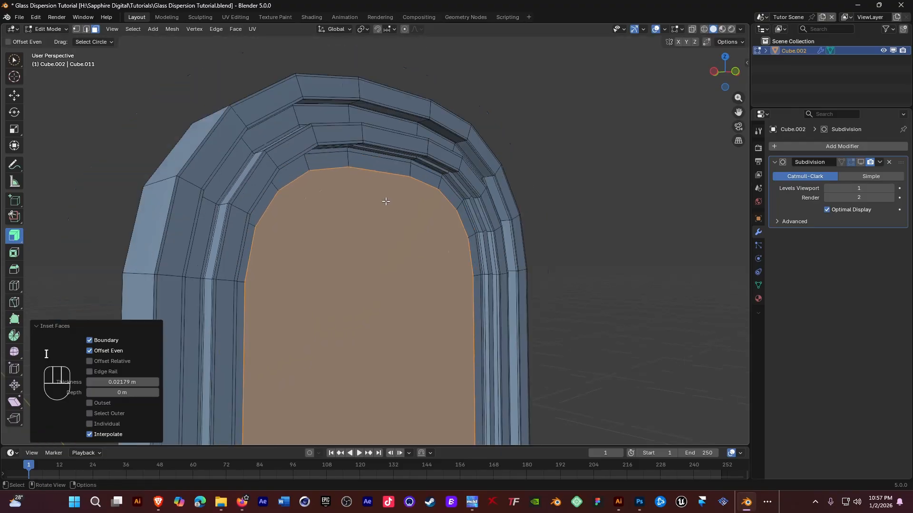
{"action": "scroll", "coordinate": [386, 201], "scroll_direction": "down", "scroll_amount": 3}
{"action": "key", "text": "i"}
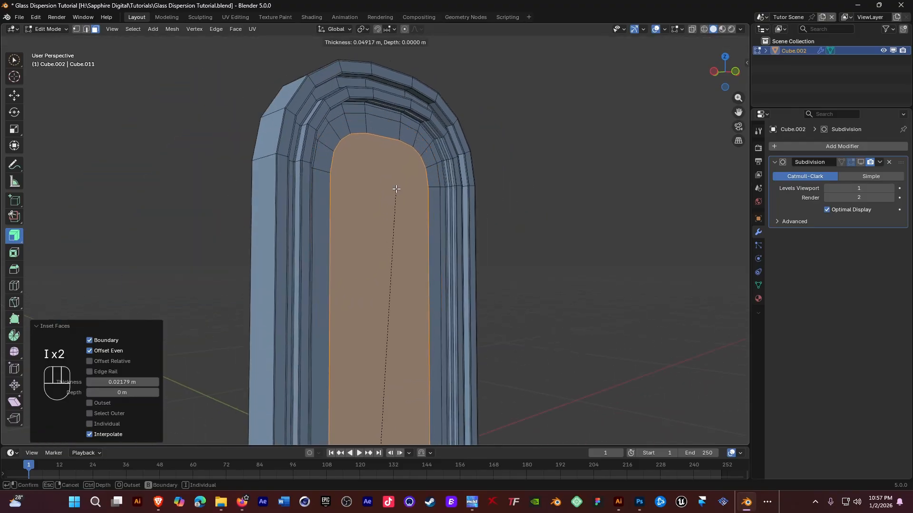
{"action": "left_click", "coordinate": [396, 190]}
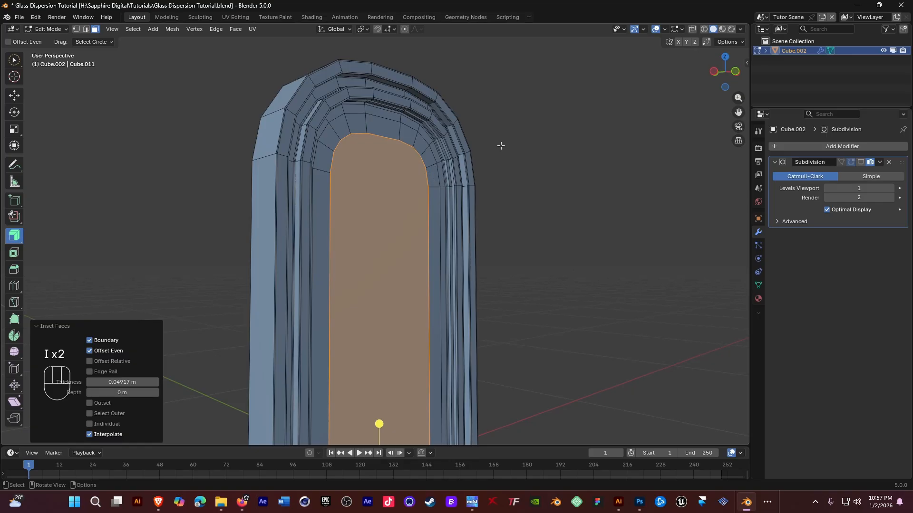
{"action": "left_click", "coordinate": [531, 127]}
{"action": "middle_click_drag", "start_coordinate": [468, 180], "coordinate": [361, 192]}
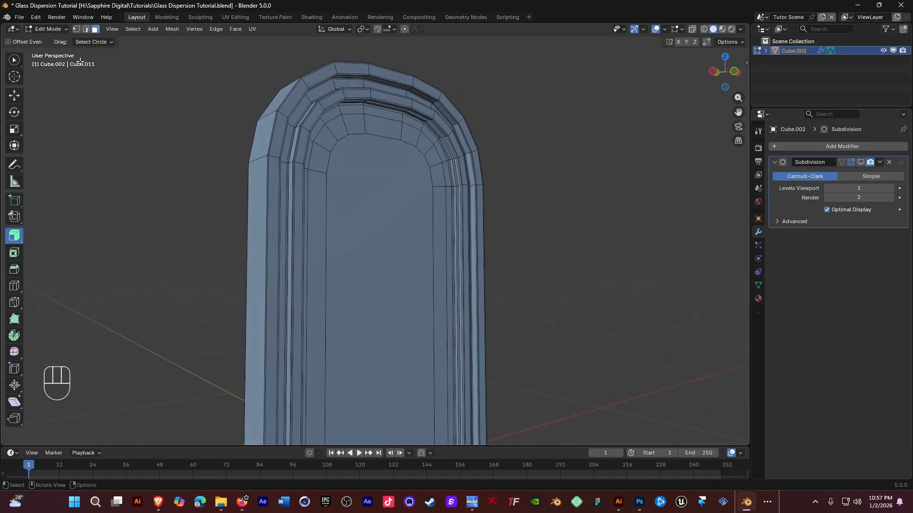
- Return the slab to Object Mode and re-enable the Subdivision modifier's viewport display
{"action": "left_click", "coordinate": [50, 29]}
{"action": "left_click", "coordinate": [56, 39]}
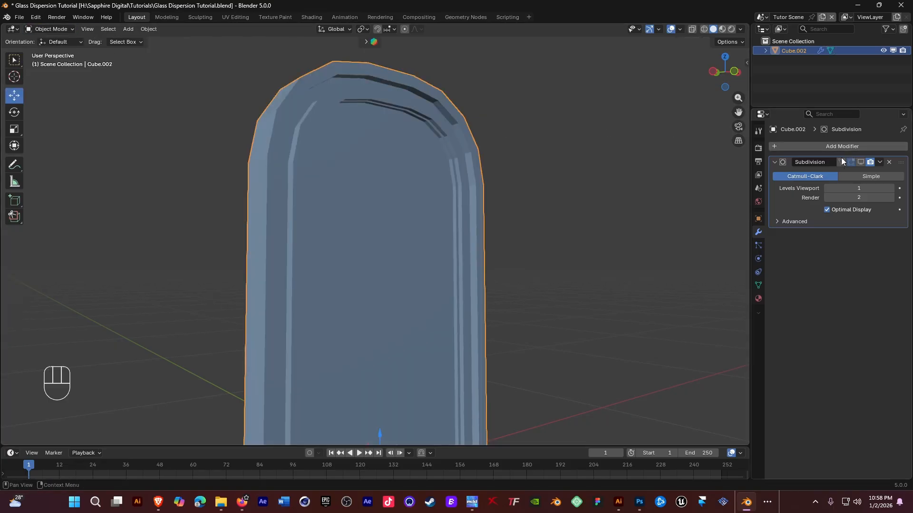
{"action": "left_click", "coordinate": [860, 162]}
{"action": "middle_click_drag", "start_coordinate": [427, 171], "coordinate": [362, 178]}
{"action": "scroll", "coordinate": [361, 181], "scroll_direction": "down", "scroll_amount": 4}
{"action": "middle_click_drag", "start_coordinate": [361, 214], "coordinate": [421, 183], "text": "shift"}
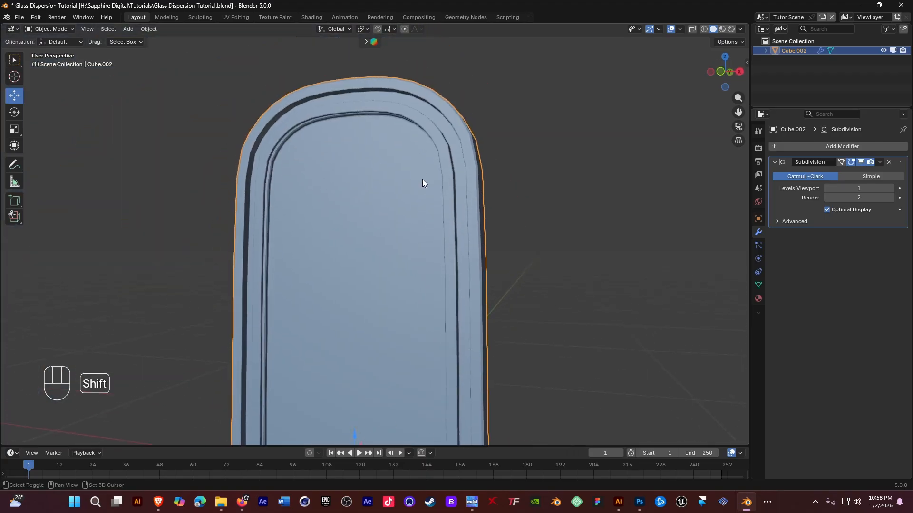
- Raise the Subdivision modifier's viewport level to 2 and inspect the slab's rim
{"action": "left_click_drag", "start_coordinate": [859, 188], "coordinate": [861, 188]}
{"action": "middle_click_drag", "start_coordinate": [532, 167], "coordinate": [313, 157]}
{"action": "scroll", "coordinate": [446, 147], "scroll_direction": "down", "scroll_amount": 3}
{"action": "middle_click_drag", "start_coordinate": [446, 147], "coordinate": [433, 258], "text": "shift"}
{"action": "scroll", "coordinate": [448, 319], "scroll_direction": "up", "scroll_amount": 4}
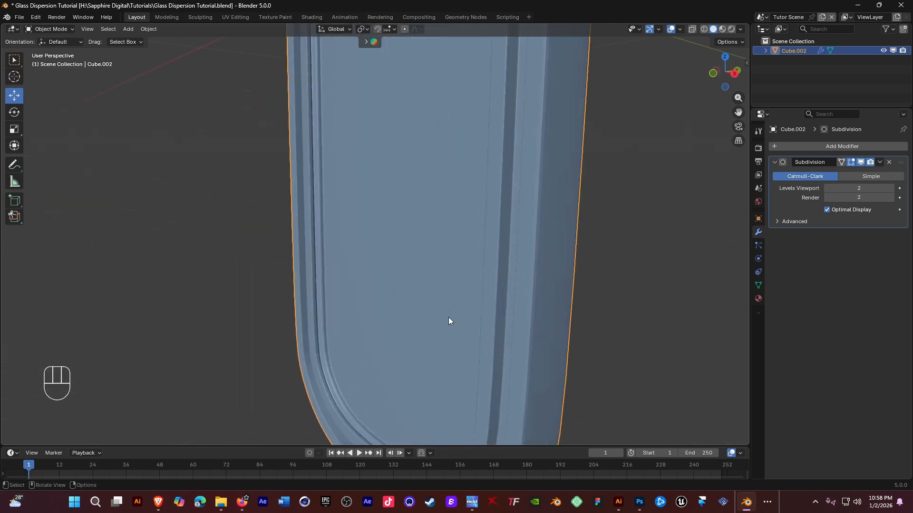
{"action": "middle_click_drag", "start_coordinate": [449, 318], "coordinate": [424, 255]}
{"action": "middle_click_drag", "start_coordinate": [442, 205], "coordinate": [472, 163]}
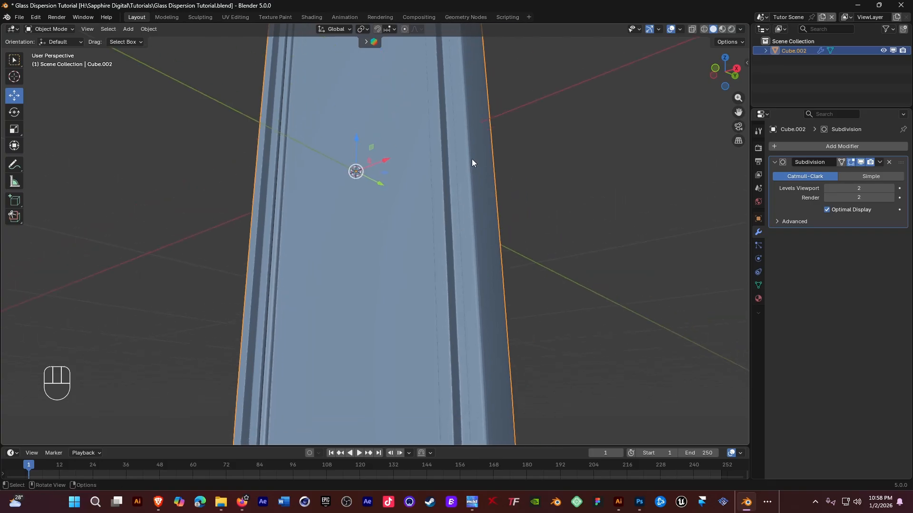
- Apply smooth shading to the slab and deselect it
{"action": "right_click", "coordinate": [472, 159]}
{"action": "left_click", "coordinate": [434, 171]}
{"action": "left_click", "coordinate": [554, 159]}
{"action": "middle_click_drag", "start_coordinate": [554, 159], "coordinate": [390, 141]}
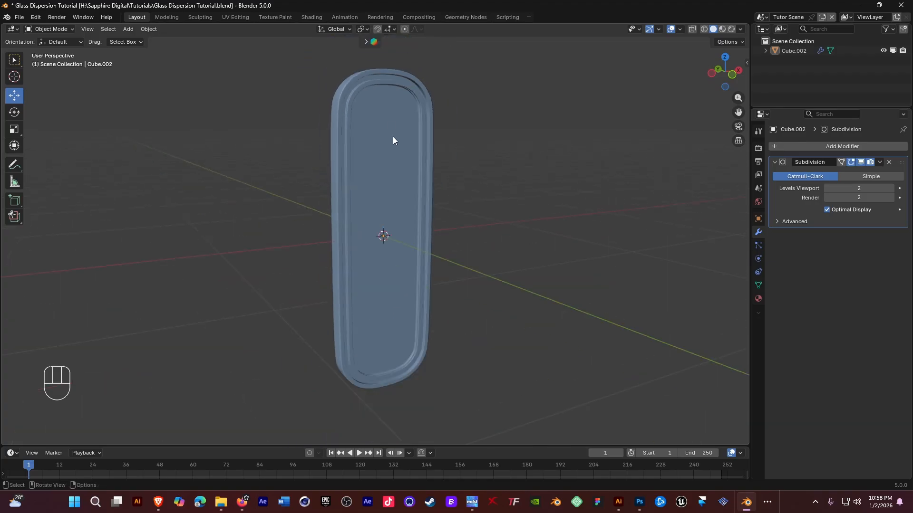
- Save the file and collapse the Subdivision modifier's settings
{"action": "key", "text": "ctrl+s"}
{"action": "middle_click_drag", "start_coordinate": [485, 132], "coordinate": [406, 158]}
{"action": "scroll", "coordinate": [407, 98], "scroll_direction": "up", "scroll_amount": 3}
{"action": "scroll", "coordinate": [414, 102], "scroll_direction": "down", "scroll_amount": 5}
{"action": "left_click", "coordinate": [413, 150]}
{"action": "left_click", "coordinate": [772, 162]}
- Examine the smooth-shaded slab from both faces and at several distances
{"action": "scroll", "coordinate": [406, 159], "scroll_direction": "up", "scroll_amount": 2}
{"action": "scroll", "coordinate": [475, 161], "scroll_direction": "down", "scroll_amount": 3}
{"action": "middle_click_drag", "start_coordinate": [474, 161], "coordinate": [447, 158]}
{"action": "left_click", "coordinate": [447, 147]}
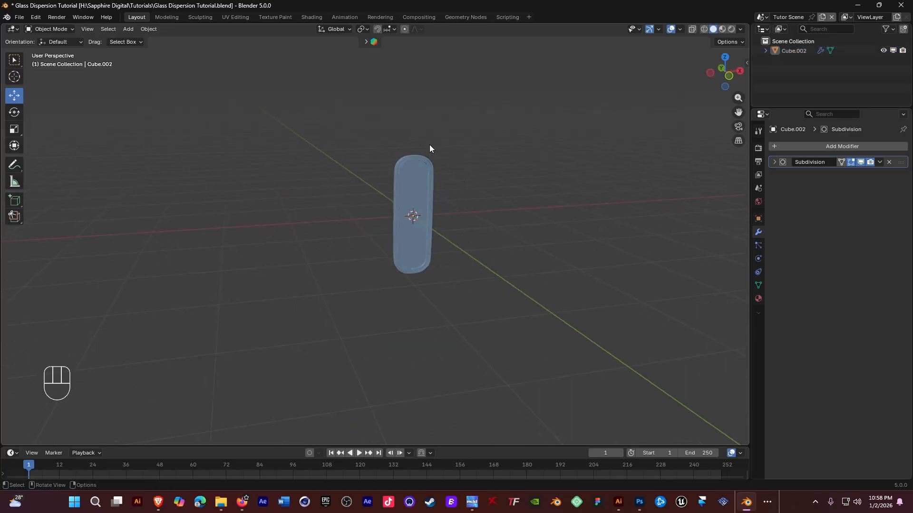
{"action": "left_click", "coordinate": [428, 170]}
{"action": "left_click", "coordinate": [483, 156]}
{"action": "scroll", "coordinate": [405, 204], "scroll_direction": "up", "scroll_amount": 4}
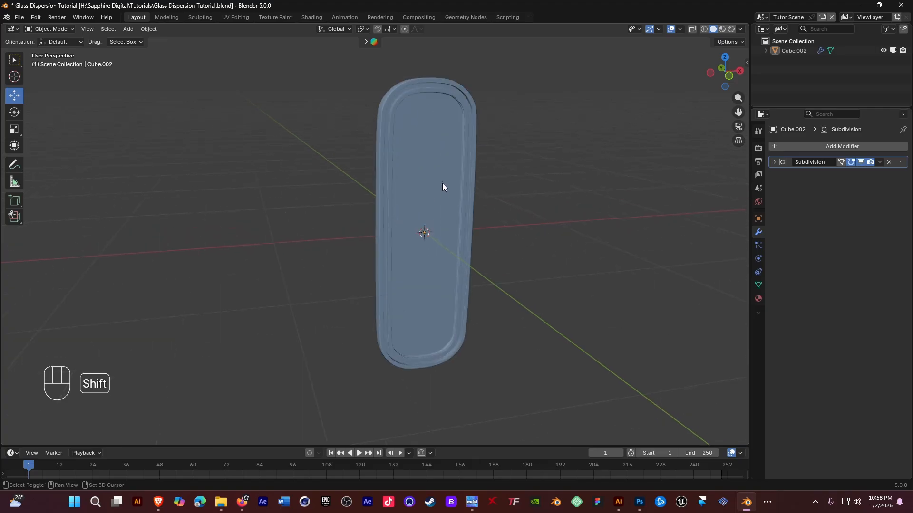
{"action": "middle_click_drag", "start_coordinate": [442, 186], "coordinate": [499, 157]}
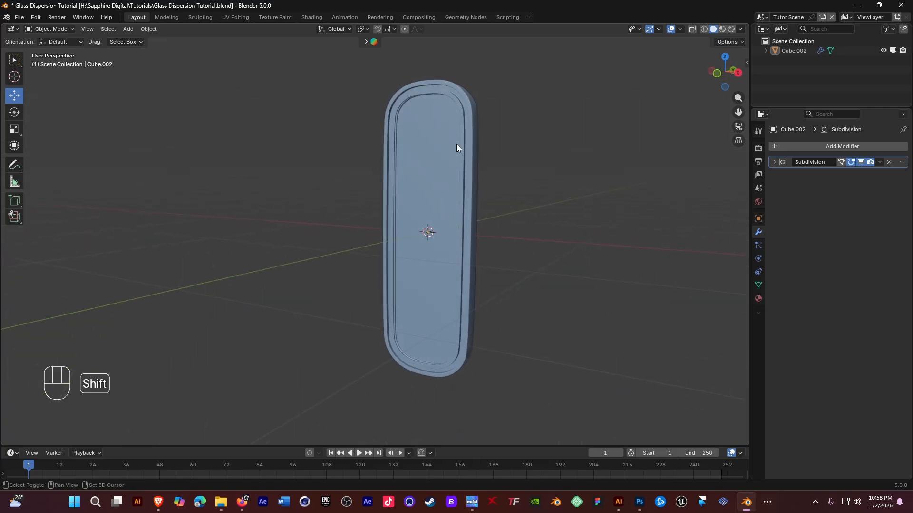
{"action": "middle_click_drag", "start_coordinate": [457, 144], "coordinate": [476, 146], "text": "shift"}
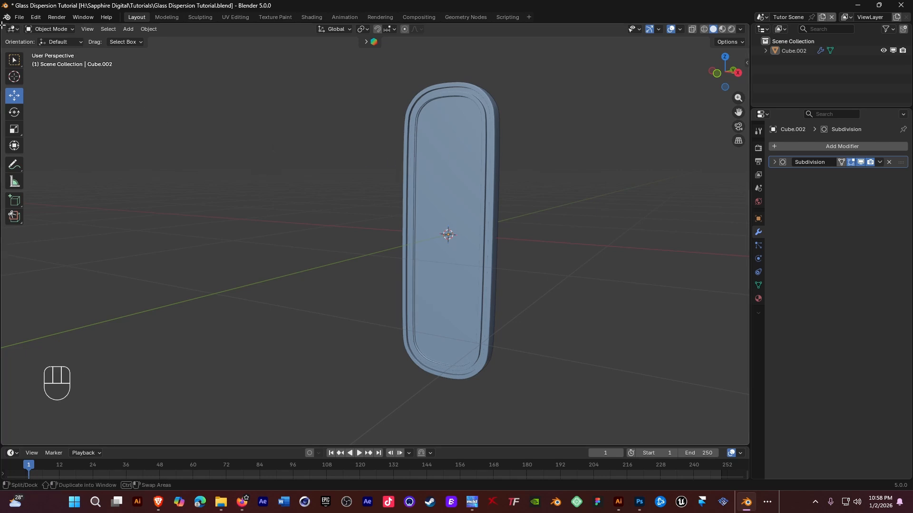
- Split the 3D view into two side-by-side viewports and hide the overlays and gizmos in the new one
{"action": "left_click_drag", "start_coordinate": [2, 24], "coordinate": [359, 98]}
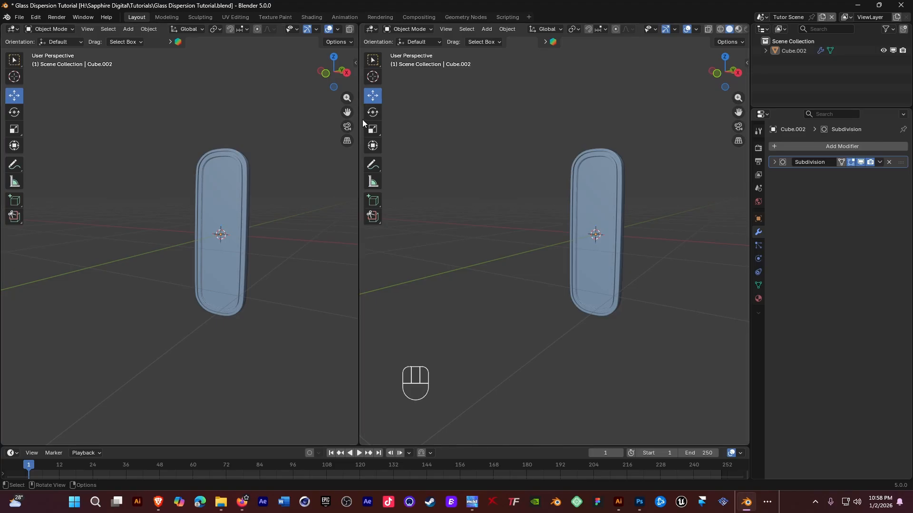
{"action": "left_click", "coordinate": [329, 28]}
{"action": "left_click", "coordinate": [307, 29]}
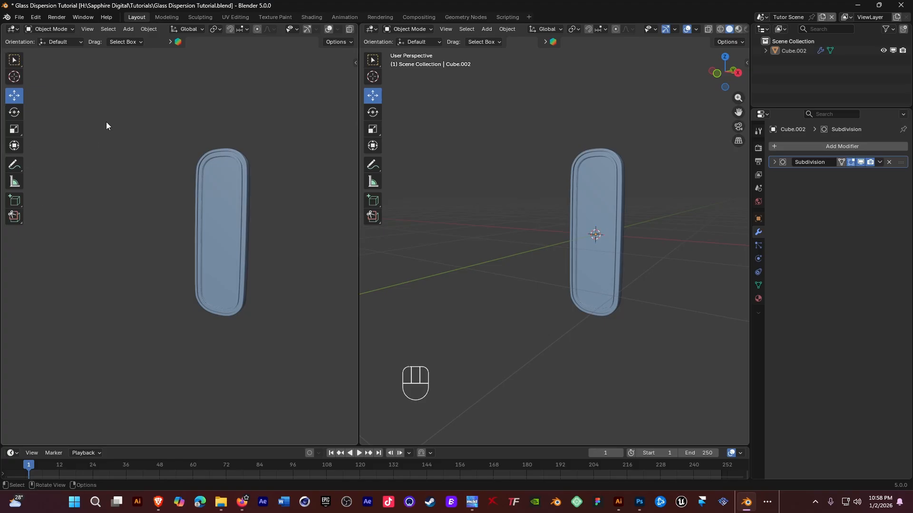
- Hide the toolbar in the viewport without overlays and frame the whole slab there
{"action": "key", "text": "t"}
{"action": "middle_click_drag", "start_coordinate": [230, 202], "coordinate": [162, 189], "text": "shift"}
{"action": "scroll", "coordinate": [185, 161], "scroll_direction": "up", "scroll_amount": 2}
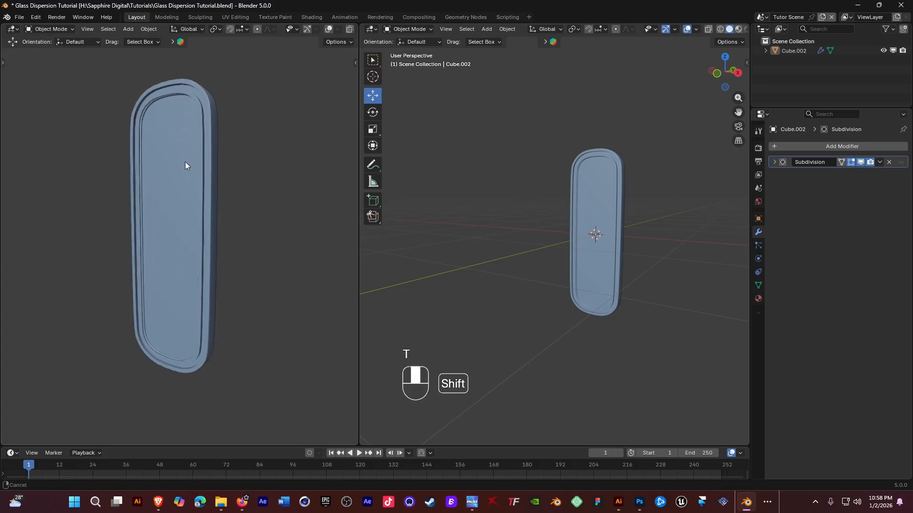
{"action": "scroll", "coordinate": [189, 146], "scroll_direction": "down", "scroll_amount": 3}
{"action": "middle_click_drag", "start_coordinate": [186, 141], "coordinate": [205, 160], "text": "shift"}
{"action": "scroll", "coordinate": [205, 161], "scroll_direction": "up", "scroll_amount": 1}
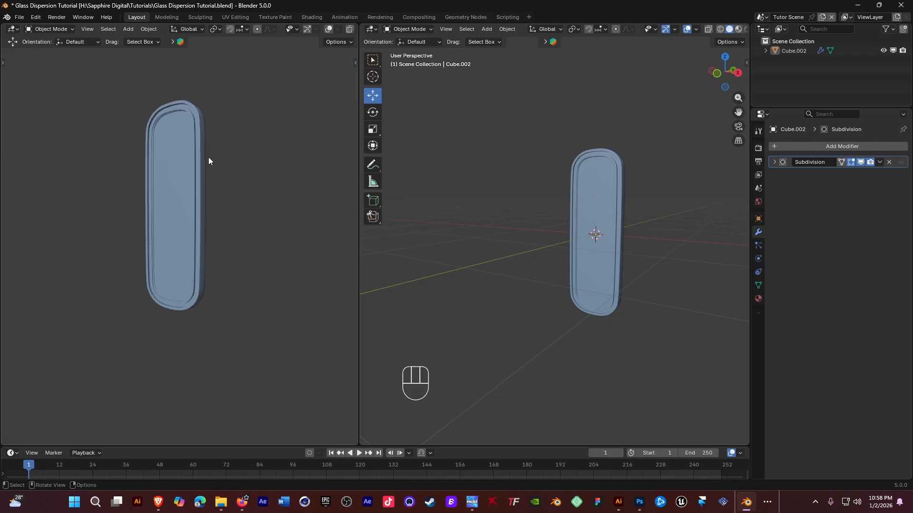
{"action": "middle_click_drag", "start_coordinate": [572, 171], "coordinate": [554, 152]}
{"action": "scroll", "coordinate": [564, 179], "scroll_direction": "down", "scroll_amount": 2}
{"action": "scroll", "coordinate": [525, 184], "scroll_direction": "up", "scroll_amount": 1}
{"action": "left_click", "coordinate": [508, 153]}
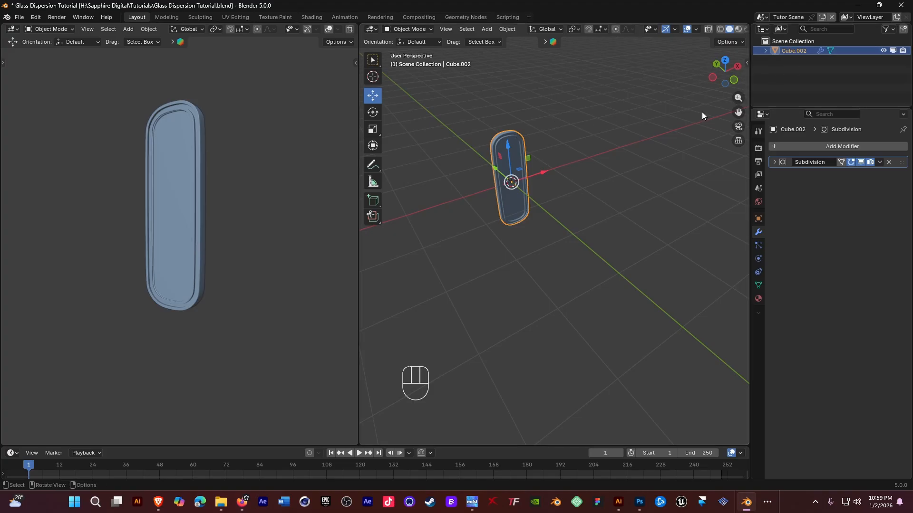
{"action": "middle_click_drag", "start_coordinate": [498, 167], "coordinate": [527, 165]}
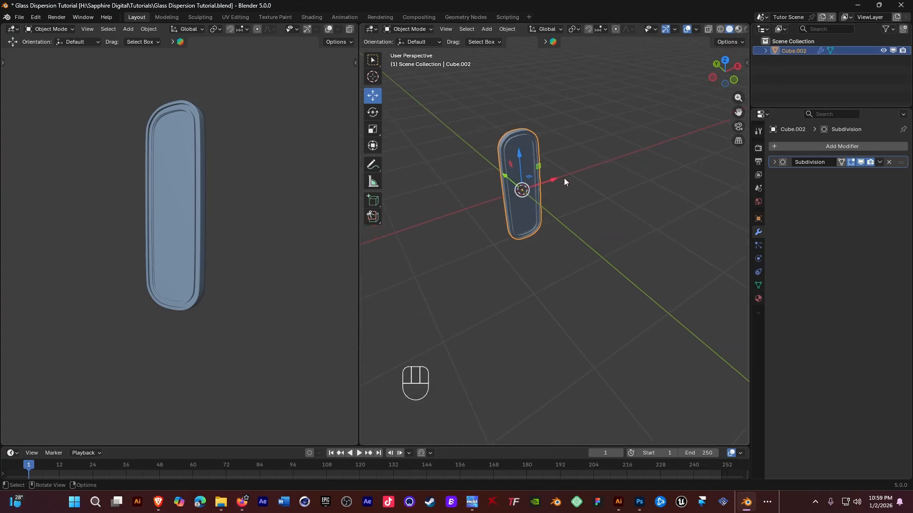
- Create a new collection under the Scene Collection and name it Cube
{"action": "left_click", "coordinate": [821, 97]}
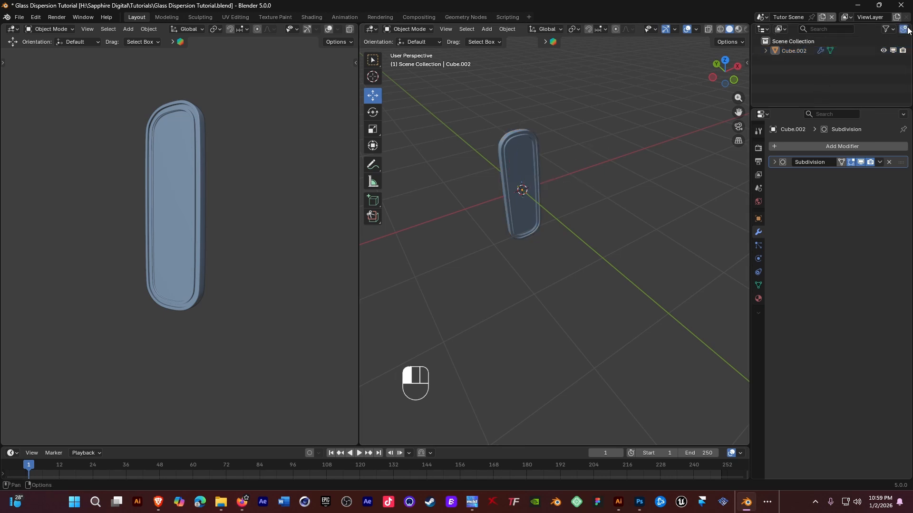
{"action": "left_click", "coordinate": [904, 29]}
{"action": "double_click", "coordinate": [802, 51]}
{"action": "key", "text": "shift"}
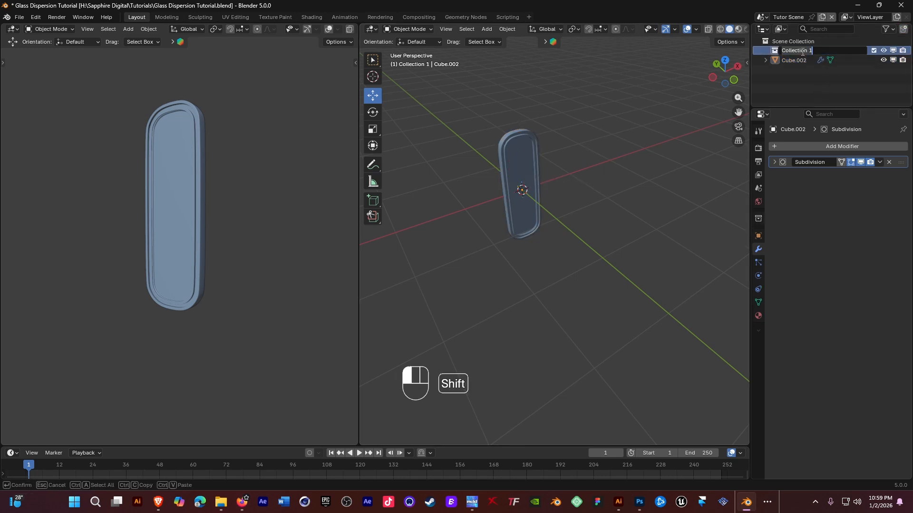
{"action": "type", "text": "G"}
{"action": "key", "text": "BackSpace"}
{"action": "key", "text": "BackSpace"}
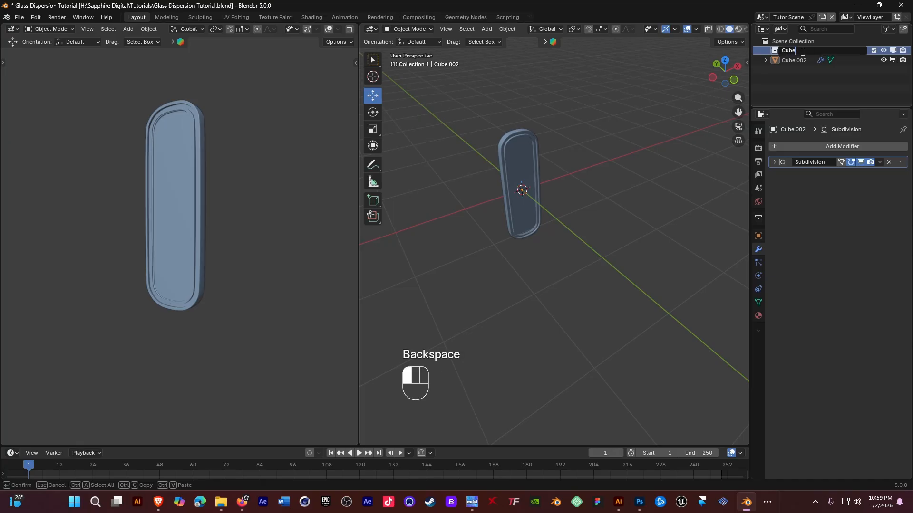
{"action": "key", "text": "Return"}
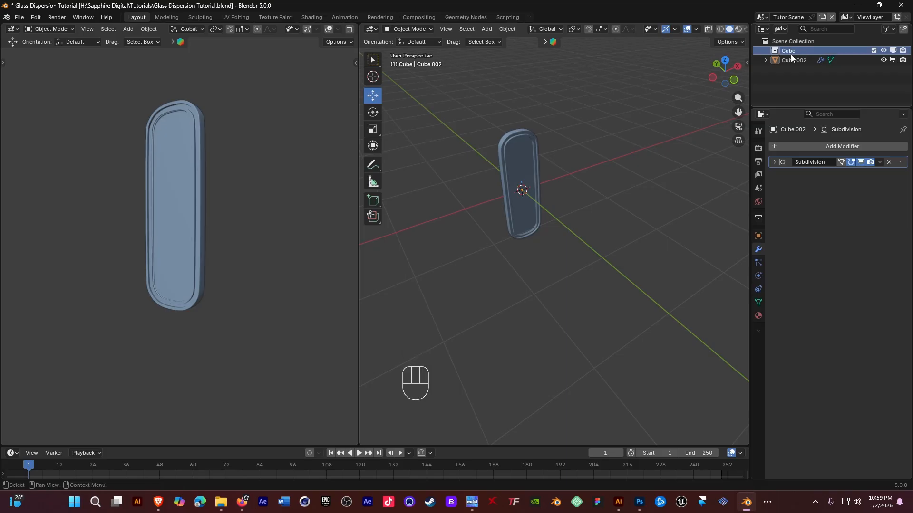
- Move the slab object into the Cube collection and give that collection the blue color tag
{"action": "left_click_drag", "start_coordinate": [798, 61], "coordinate": [802, 50]}
{"action": "left_click", "coordinate": [766, 50]}
{"action": "left_click", "coordinate": [789, 50]}
{"action": "right_click", "coordinate": [775, 50]}
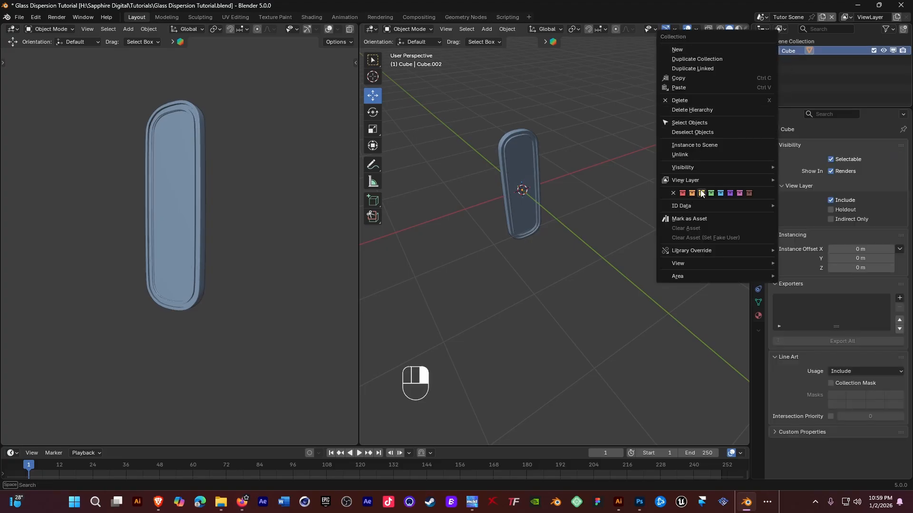
{"action": "left_click", "coordinate": [718, 193]}
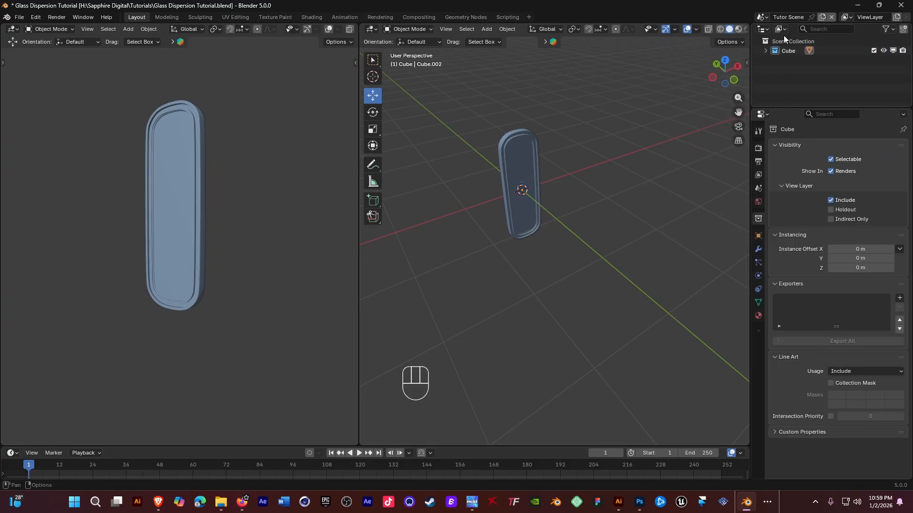
- Create a second collection under the Scene Collection and name it Scene
{"action": "left_click", "coordinate": [904, 29]}
{"action": "double_click", "coordinate": [800, 60]}
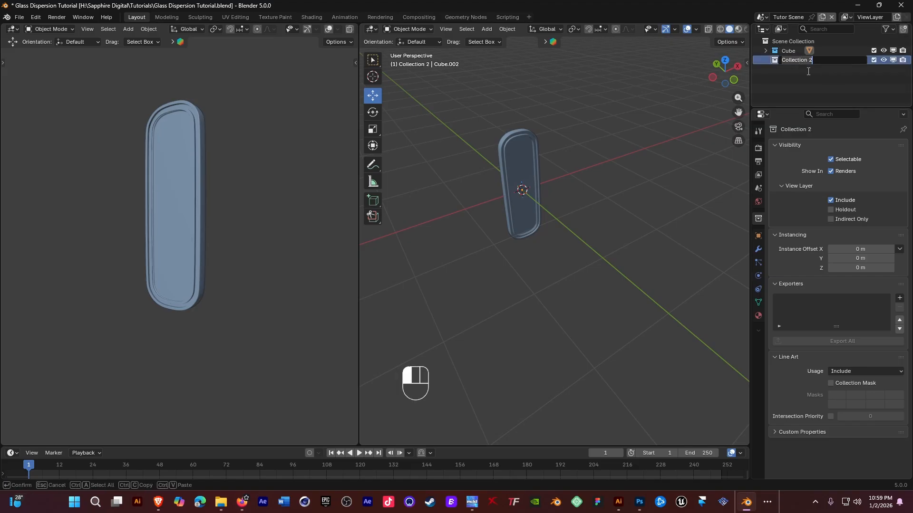
{"action": "type", "text": "Sce"}
{"action": "key", "text": "BackSpace"}
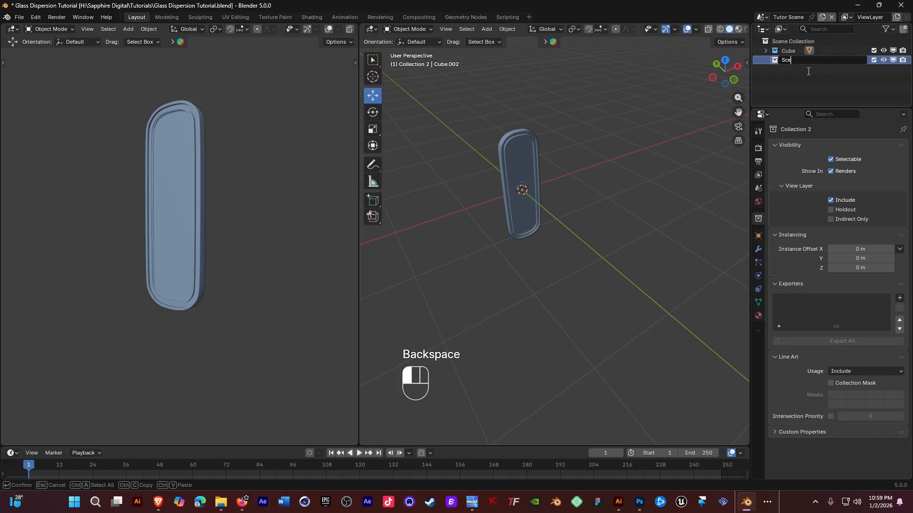
{"action": "type", "text": "ence"}
{"action": "key", "text": "Return"}
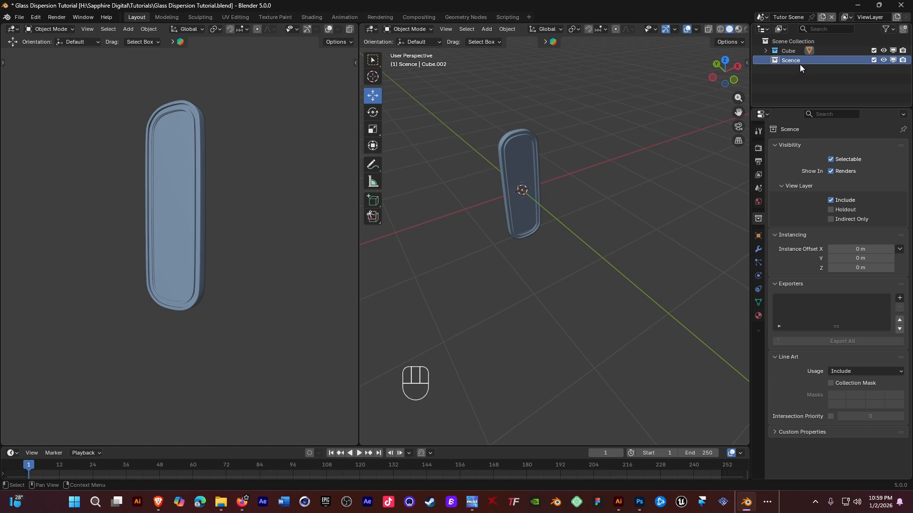
{"action": "double_click", "coordinate": [797, 61]}
{"action": "left_click", "coordinate": [793, 61]}
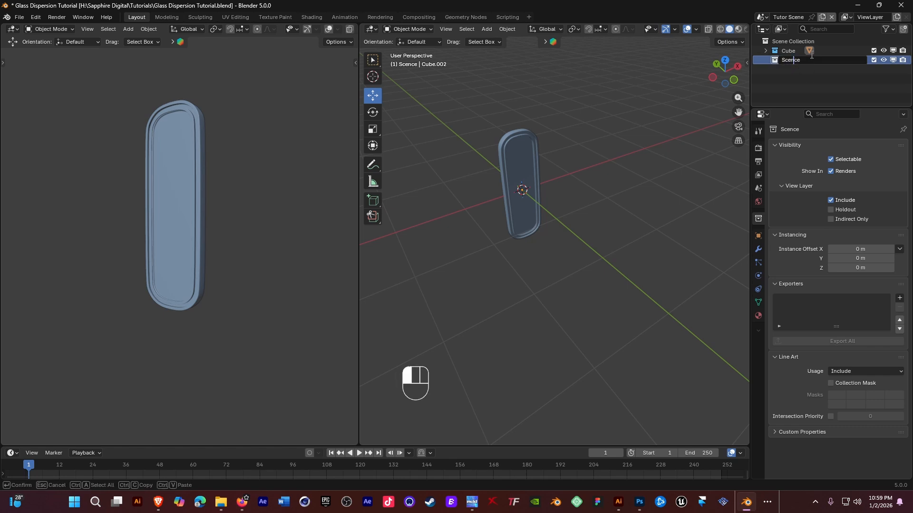
{"action": "key", "text": "Return"}
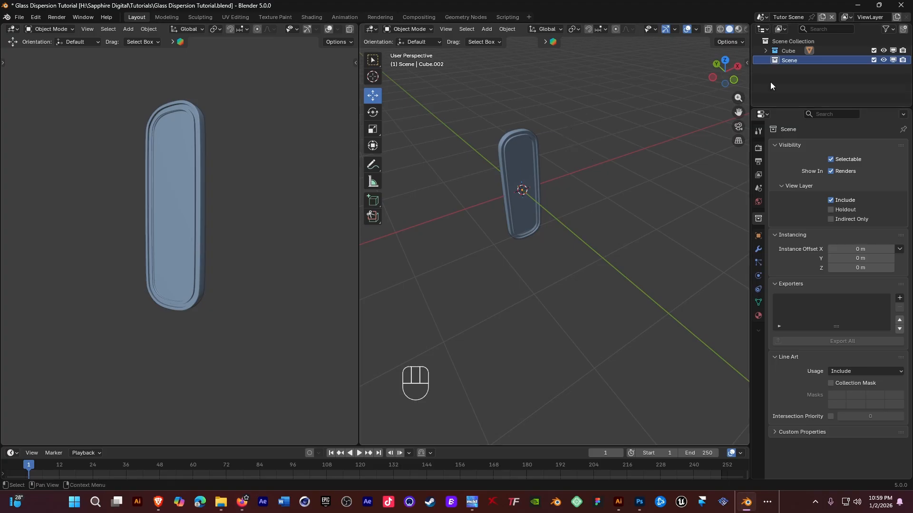
- Add a camera at the world origin inside the Scene collection
{"action": "left_click", "coordinate": [776, 61]}
{"action": "middle_click_drag", "start_coordinate": [532, 147], "coordinate": [557, 142], "text": "shift"}
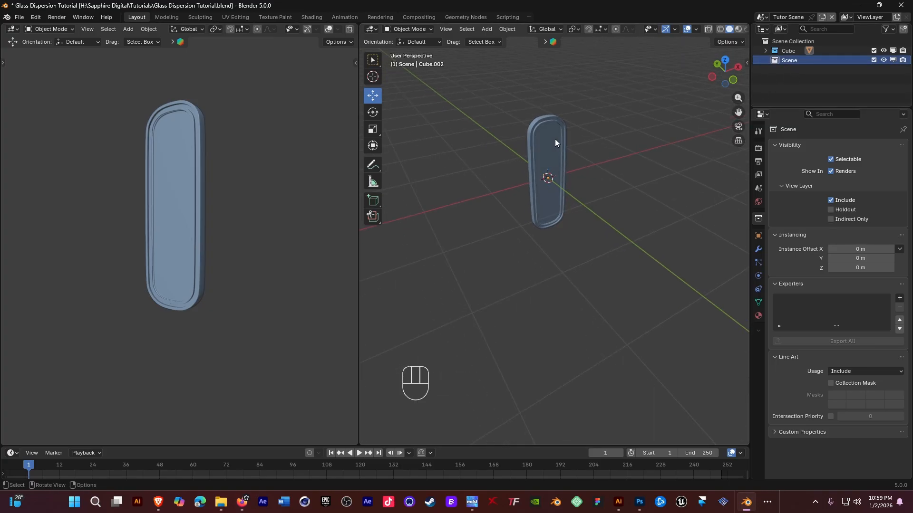
{"action": "scroll", "coordinate": [564, 148], "scroll_direction": "up", "scroll_amount": 4}
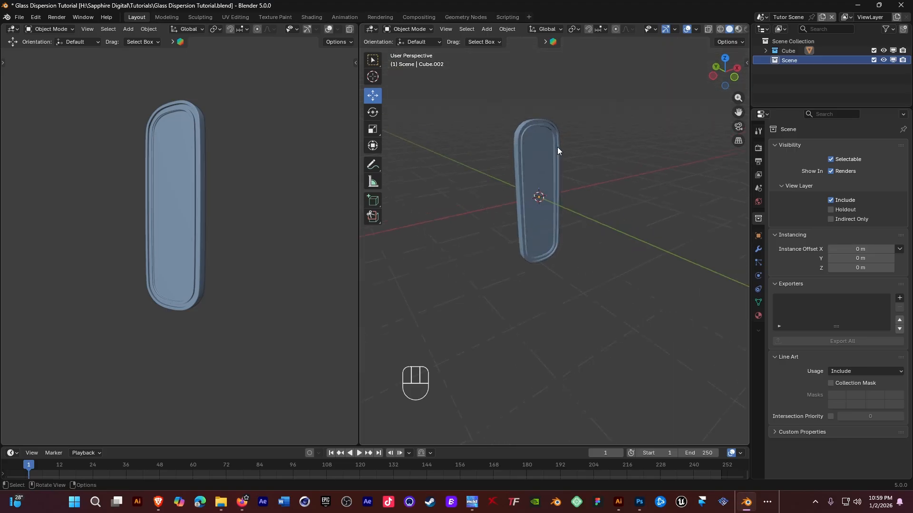
{"action": "mouse_move", "coordinate": [534, 172]}
{"action": "middle_mouse_down"}
{"action": "mouse_move", "coordinate": [606, 155]}
{"action": "mouse_move", "coordinate": [535, 161]}
{"action": "middle_mouse_up"}
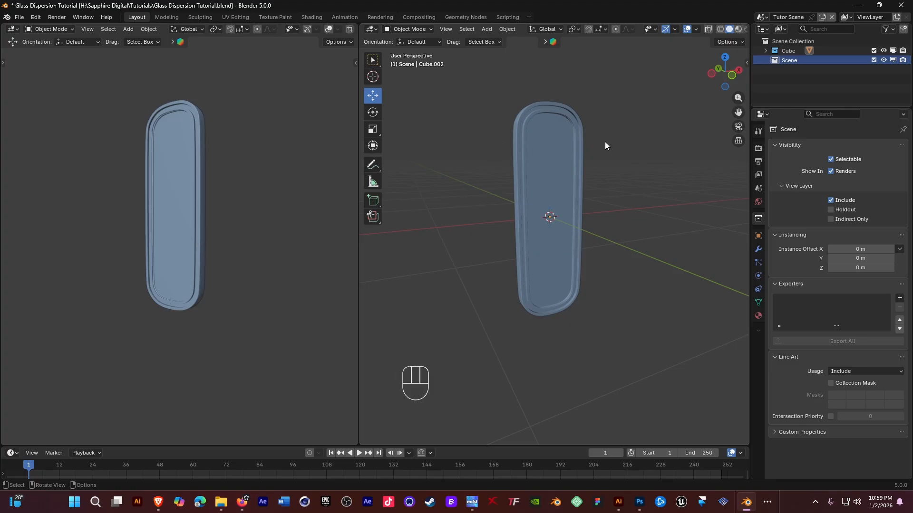
{"action": "scroll", "coordinate": [544, 152], "scroll_direction": "down", "scroll_amount": 4}
{"action": "mouse_move", "coordinate": [543, 152]}
{"action": "middle_mouse_down"}
{"action": "mouse_move", "coordinate": [573, 173]}
{"action": "mouse_move", "coordinate": [558, 156]}
{"action": "mouse_move", "coordinate": [532, 152]}
{"action": "middle_mouse_up"}
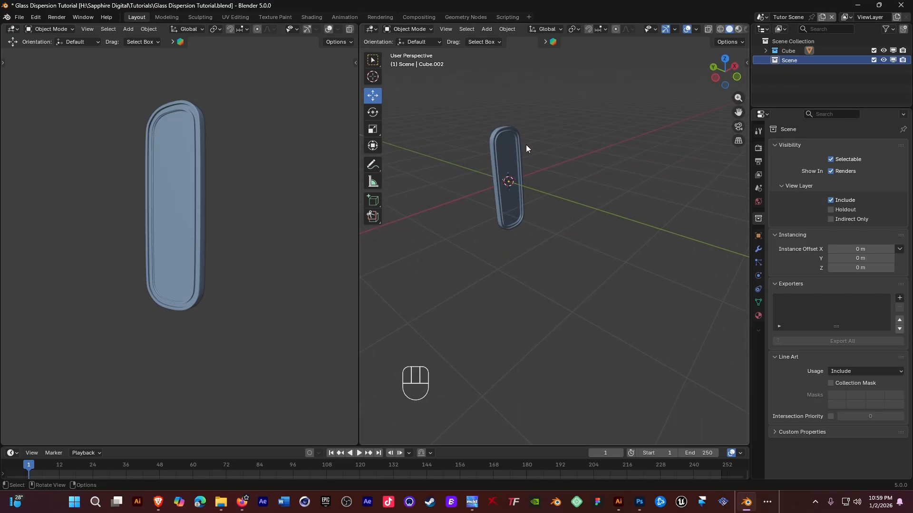
{"action": "left_click", "coordinate": [486, 29]}
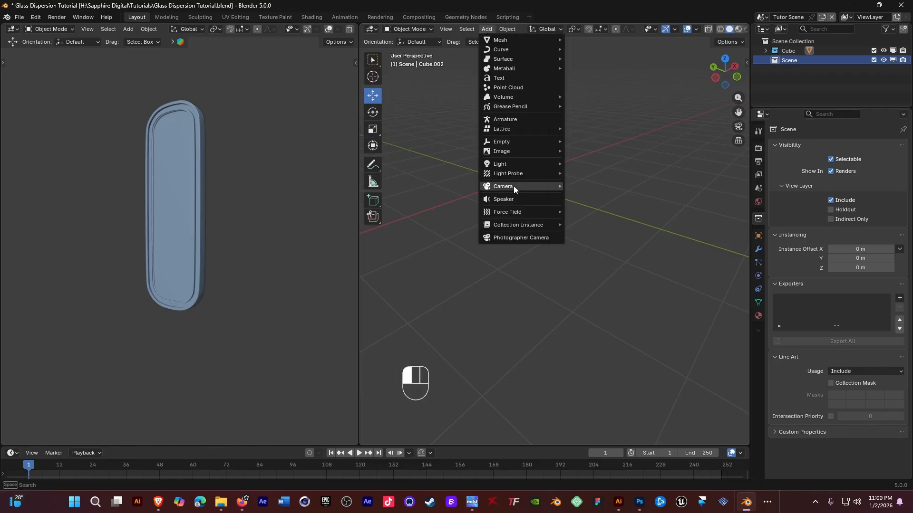
{"action": "mouse_move", "coordinate": [515, 186]}
{"action": "left_click", "coordinate": [592, 185]}
{"action": "middle_click_drag", "start_coordinate": [576, 153], "coordinate": [525, 161]}
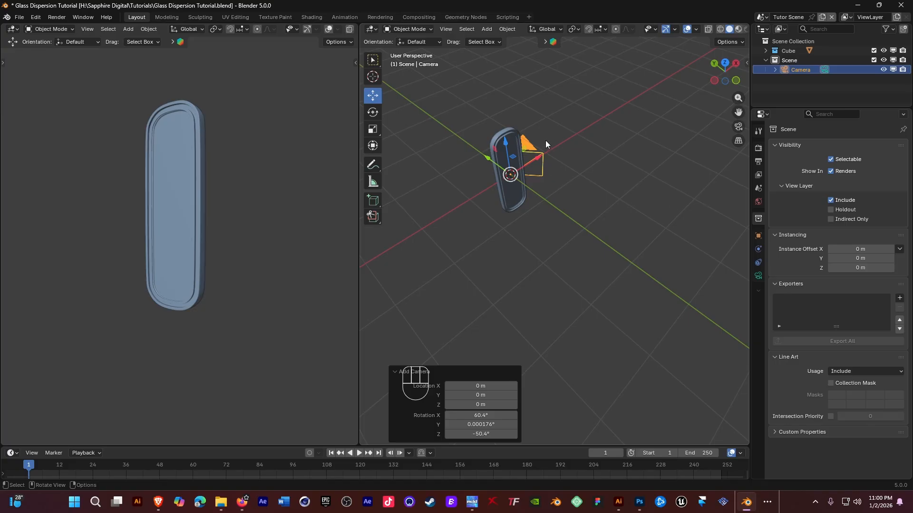
- Clear the camera's rotation to 0° on all axes and set its X rotation to 90°
{"action": "left_click", "coordinate": [759, 238]}
{"action": "left_click_drag", "start_coordinate": [854, 207], "coordinate": [854, 226]}
{"action": "type", "text": "0"}
{"action": "key", "text": "Return"}
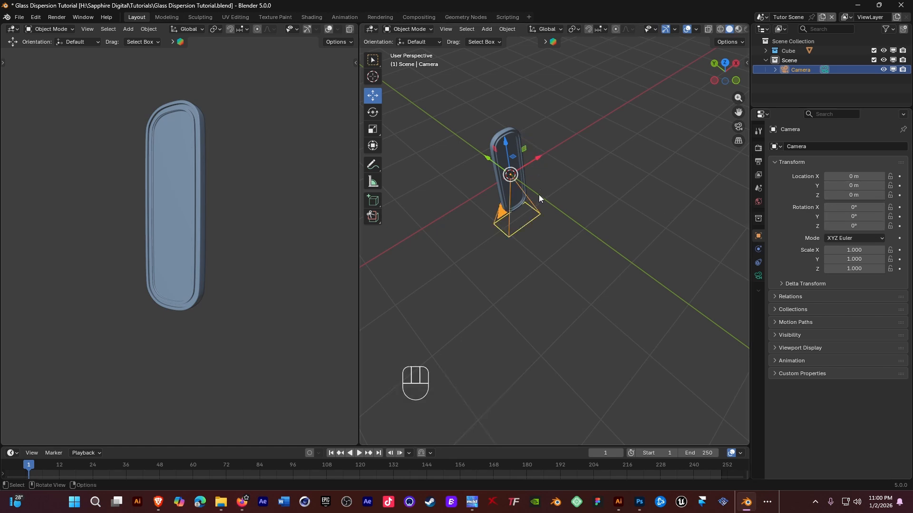
{"action": "mouse_move", "coordinate": [854, 217]}
{"action": "left_mouse_down"}
{"action": "mouse_move", "coordinate": [882, 217]}
{"action": "mouse_move", "coordinate": [855, 208]}
{"action": "mouse_move", "coordinate": [866, 206]}
{"action": "left_mouse_up"}
{"action": "key", "text": "ctrl+z"}
{"action": "left_click", "coordinate": [866, 206]}
{"action": "type", "text": "90"}
{"action": "key", "text": "Return"}
- Try a Z rotation of -90° on the camera and undo the Z rotation changes
{"action": "mouse_move", "coordinate": [599, 180]}
{"action": "middle_mouse_down"}
{"action": "mouse_move", "coordinate": [527, 174]}
{"action": "mouse_move", "coordinate": [590, 162]}
{"action": "mouse_move", "coordinate": [589, 174]}
{"action": "middle_mouse_up"}
{"action": "key", "text": "ctrl+z"}
{"action": "left_click_drag", "start_coordinate": [857, 226], "coordinate": [871, 226]}
{"action": "left_click", "coordinate": [857, 226]}
{"action": "type", "text": "-"}
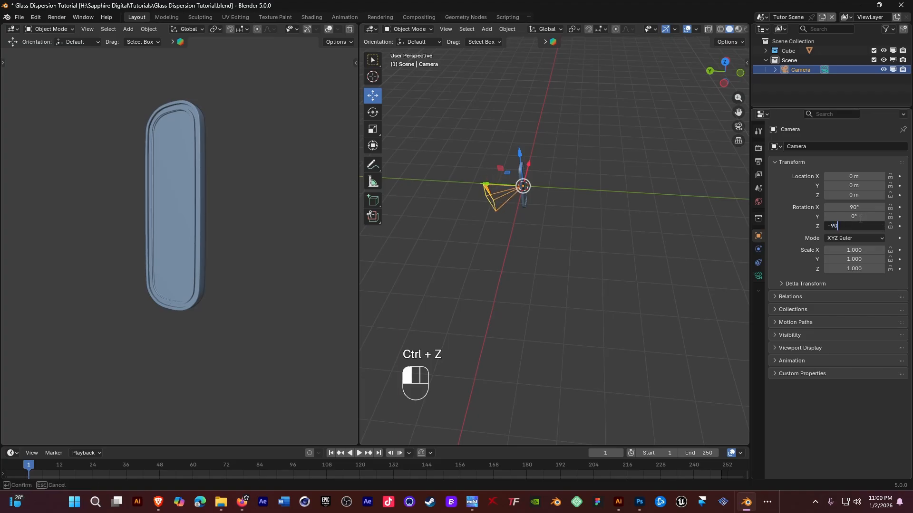
{"action": "key", "text": "Return"}
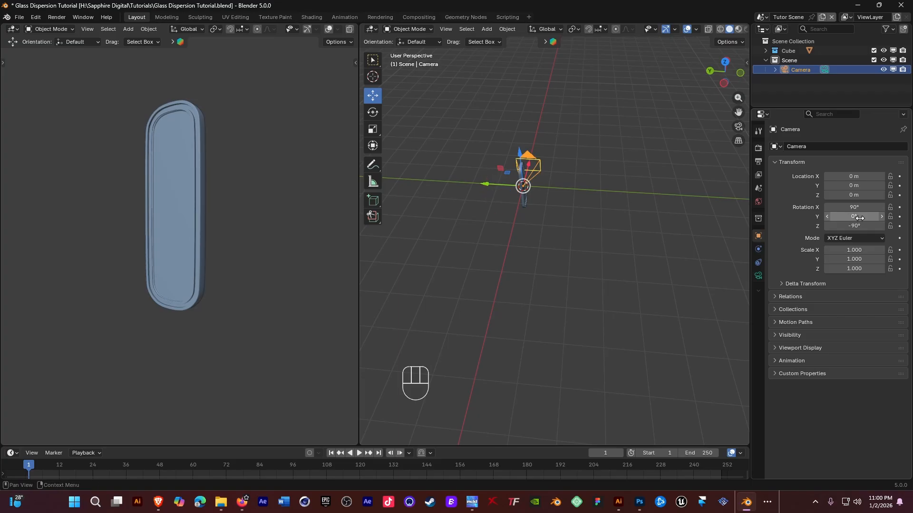
{"action": "key", "text": "ctrl+z"}
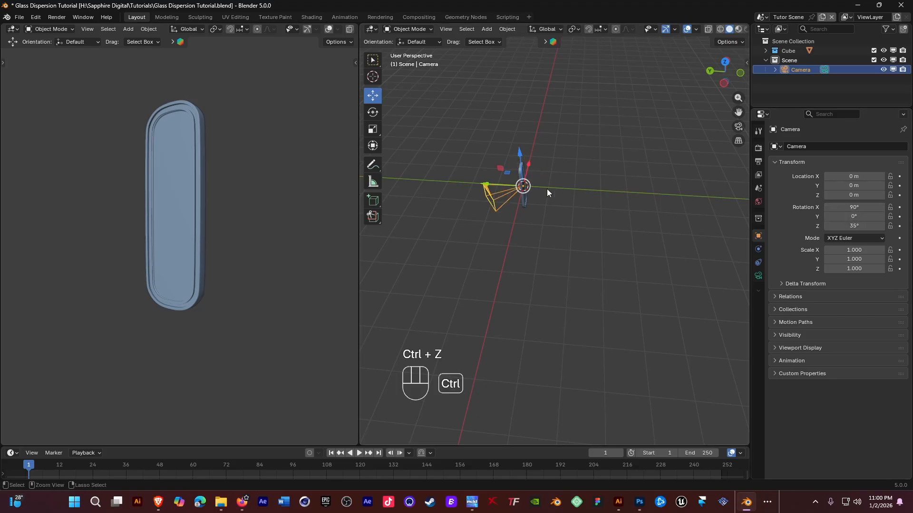
{"action": "key", "text": "ctrl+z"}
- Move the camera away from the slab along the Y axis to about -3.83 m
{"action": "left_click_drag", "start_coordinate": [493, 187], "coordinate": [576, 183]}
{"action": "key", "text": "ctrl+z"}
{"action": "left_click_drag", "start_coordinate": [501, 183], "coordinate": [601, 187]}
{"action": "middle_click_drag", "start_coordinate": [601, 186], "coordinate": [496, 172]}
{"action": "scroll", "coordinate": [556, 156], "scroll_direction": "up", "scroll_amount": 2}
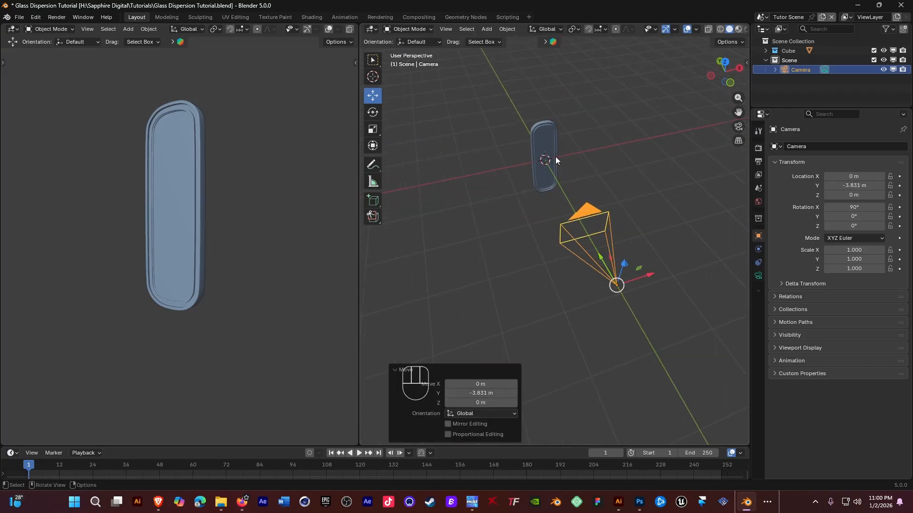
- Pull the camera farther back along the Y axis to about -4.28 m and deselect it
{"action": "left_click_drag", "start_coordinate": [600, 260], "coordinate": [610, 275]}
{"action": "scroll", "coordinate": [563, 170], "scroll_direction": "down", "scroll_amount": 2}
{"action": "middle_click_drag", "start_coordinate": [563, 170], "coordinate": [591, 190]}
{"action": "scroll", "coordinate": [621, 217], "scroll_direction": "up", "scroll_amount": 3}
{"action": "left_click_drag", "start_coordinate": [641, 232], "coordinate": [651, 240]}
{"action": "left_click", "coordinate": [602, 136]}
{"action": "middle_click_drag", "start_coordinate": [582, 127], "coordinate": [557, 164]}
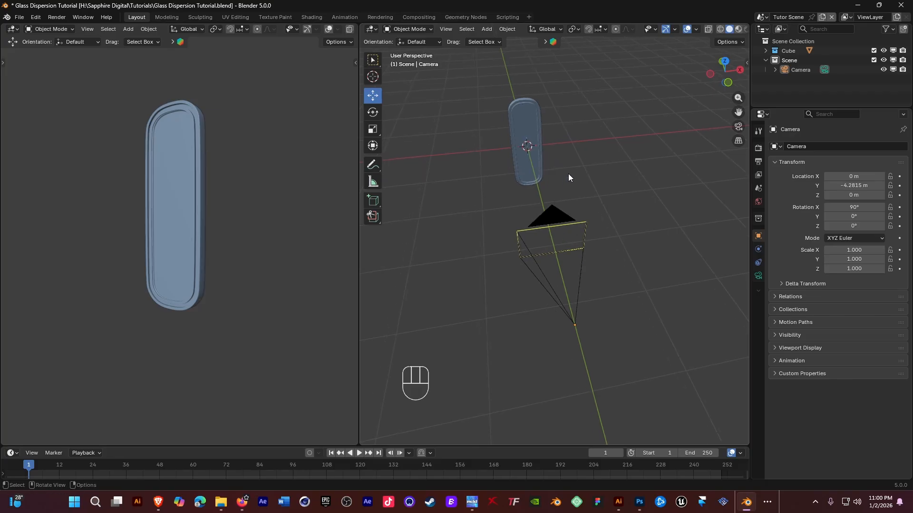
- Move the camera along the Y axis to about -5.43 m and clear the selection
{"action": "left_click", "coordinate": [559, 218]}
{"action": "middle_click_drag", "start_coordinate": [589, 218], "coordinate": [626, 216]}
{"action": "left_click_drag", "start_coordinate": [608, 218], "coordinate": [652, 258]}
{"action": "left_click", "coordinate": [586, 186]}
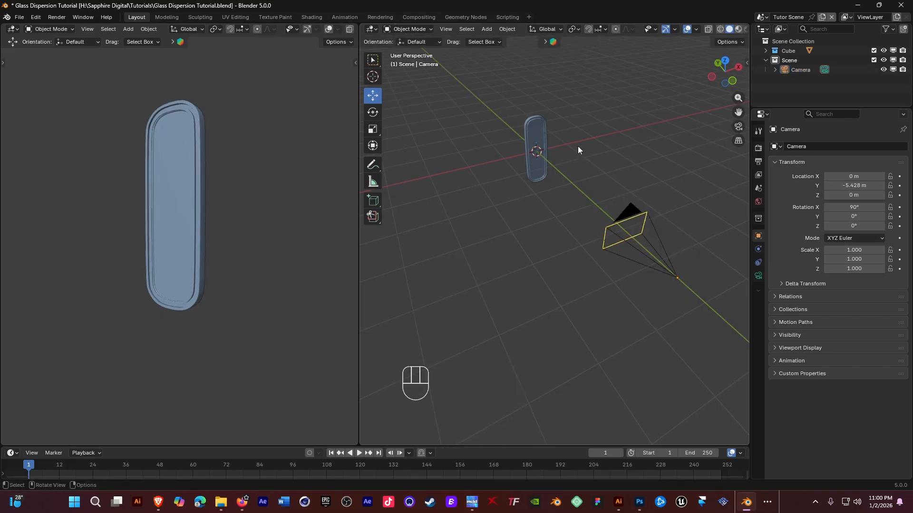
{"action": "scroll", "coordinate": [551, 142], "scroll_direction": "up", "scroll_amount": 5}
{"action": "scroll", "coordinate": [580, 186], "scroll_direction": "down", "scroll_amount": 3}
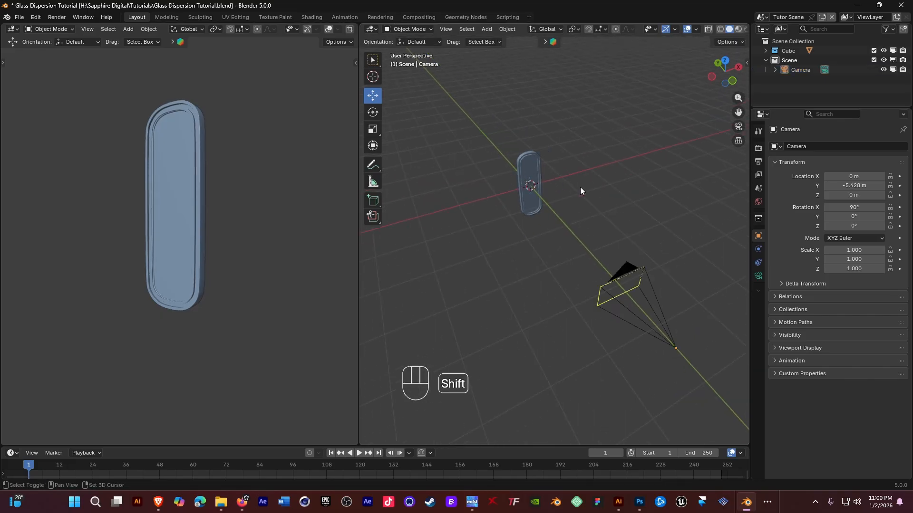
{"action": "middle_click_drag", "start_coordinate": [564, 130], "coordinate": [566, 158], "text": "shift"}
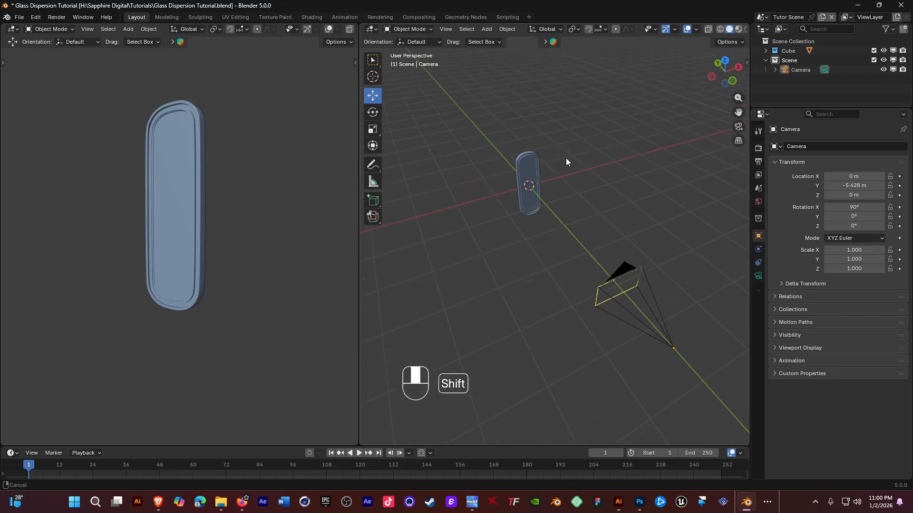
{"action": "scroll", "coordinate": [537, 177], "scroll_direction": "up", "scroll_amount": 4}
{"action": "scroll", "coordinate": [559, 178], "scroll_direction": "down", "scroll_amount": 4}
{"action": "scroll", "coordinate": [549, 176], "scroll_direction": "up", "scroll_amount": 3}
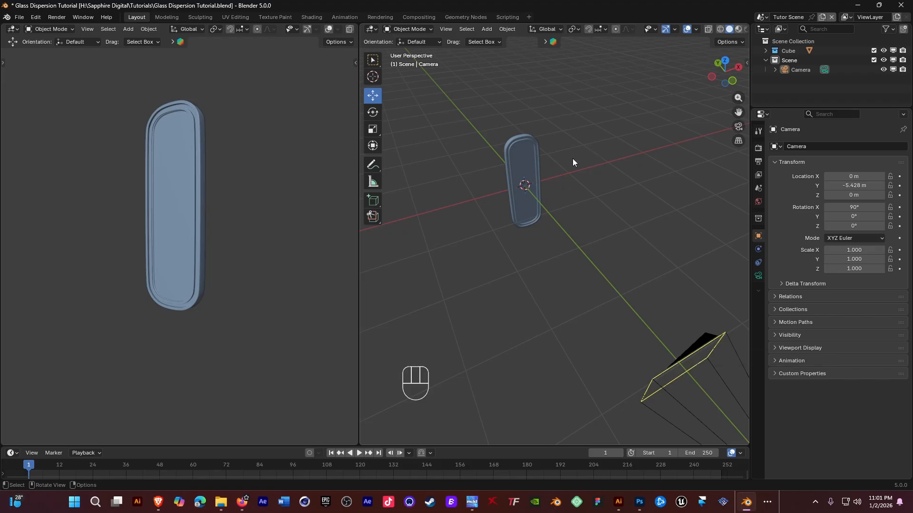
{"action": "middle_click_drag", "start_coordinate": [521, 182], "coordinate": [543, 177]}
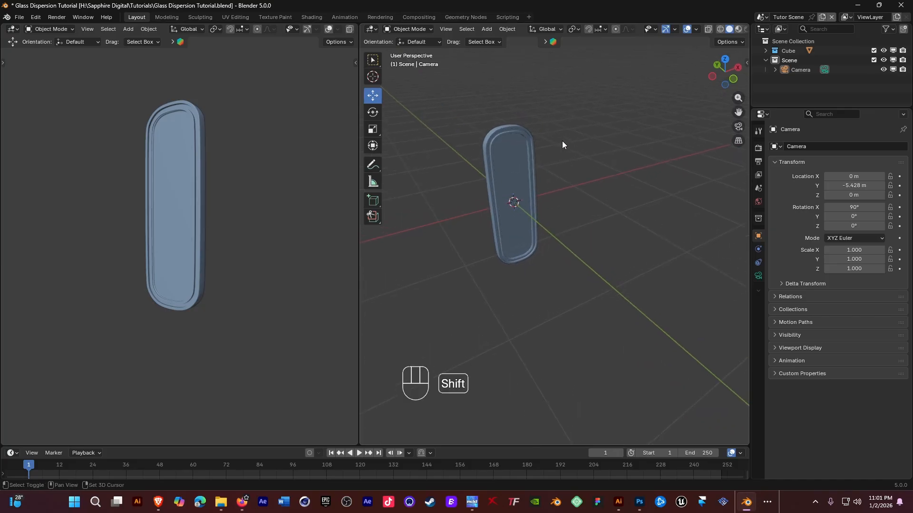
- Add a Plain Axes empty at the world origin and scale it up to about 1.418
{"action": "key", "text": "shift+a"}
{"action": "mouse_move", "coordinate": [563, 142]}
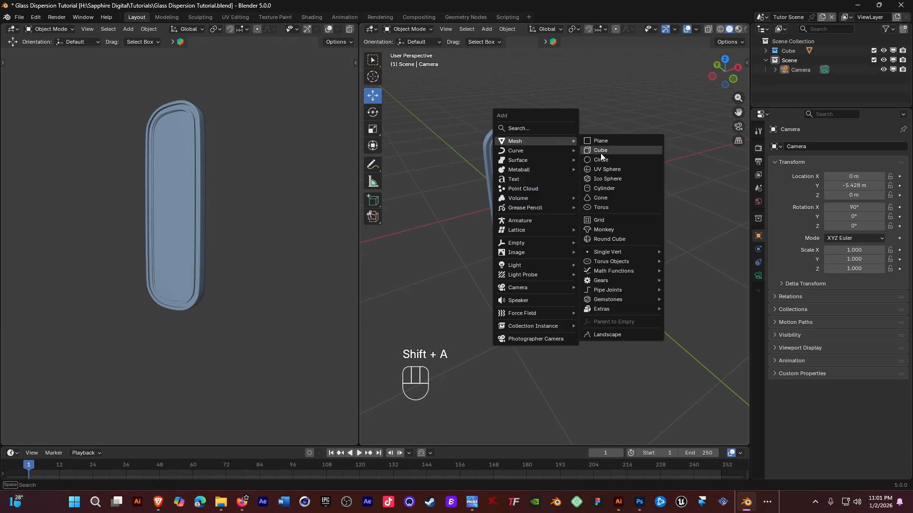
{"action": "left_click", "coordinate": [487, 29]}
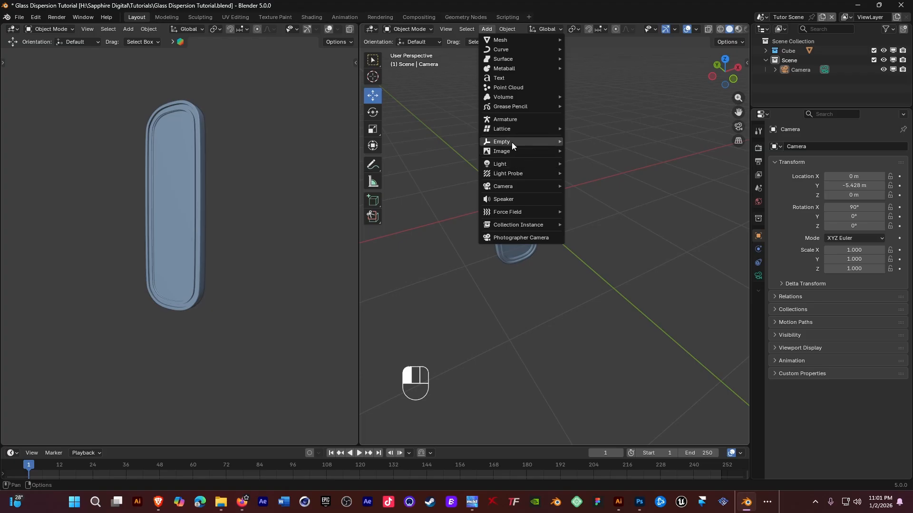
{"action": "mouse_move", "coordinate": [511, 141]}
{"action": "left_click", "coordinate": [609, 140]}
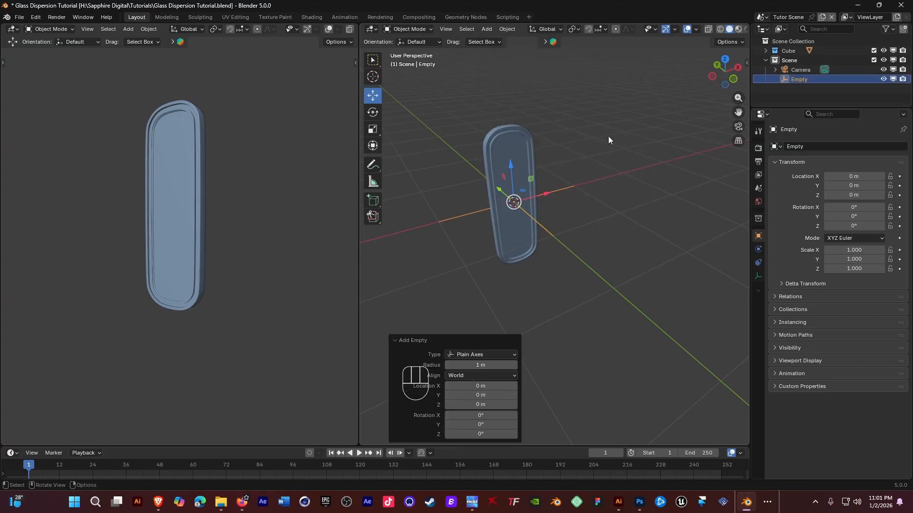
{"action": "key", "text": "s"}
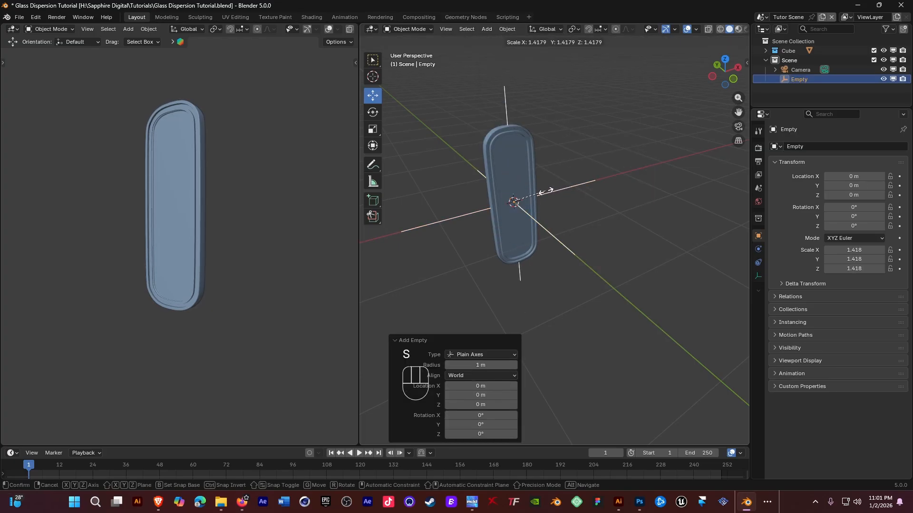
{"action": "left_click", "coordinate": [541, 192]}
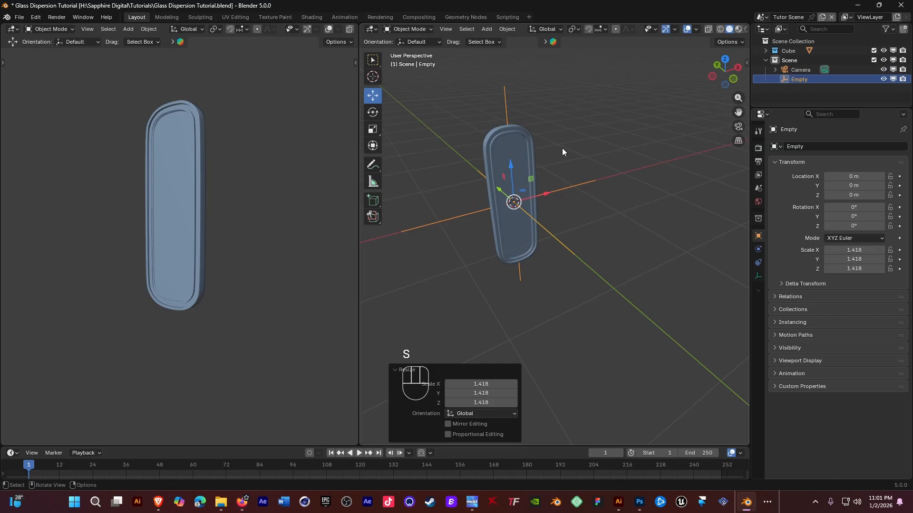
- Rename the empty as Target
{"action": "double_click", "coordinate": [795, 78]}
{"action": "key", "text": "shift"}
{"action": "type", "text": "Glarge"}
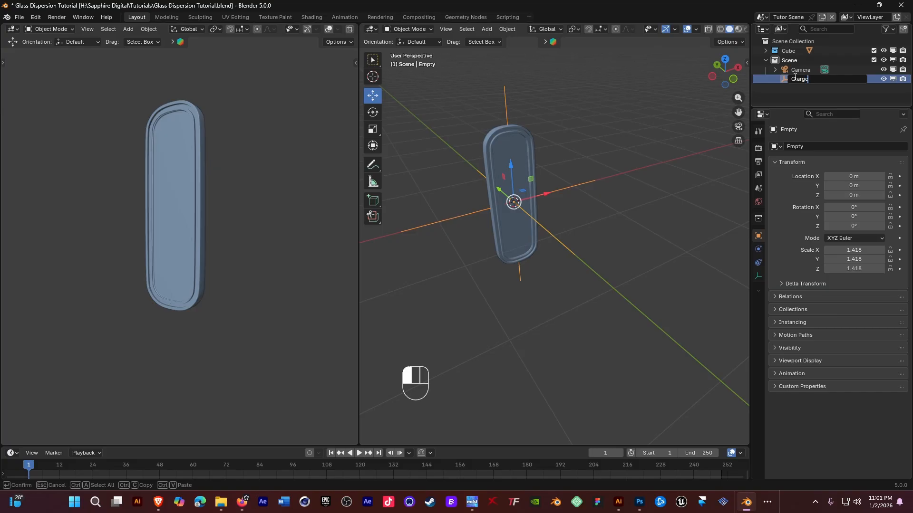
{"action": "key", "text": "BackSpace"}
{"action": "key", "text": "BackSpace"}
{"action": "key", "text": "shift"}
{"action": "type", "text": "Tar"}
{"action": "key", "text": "Return"}
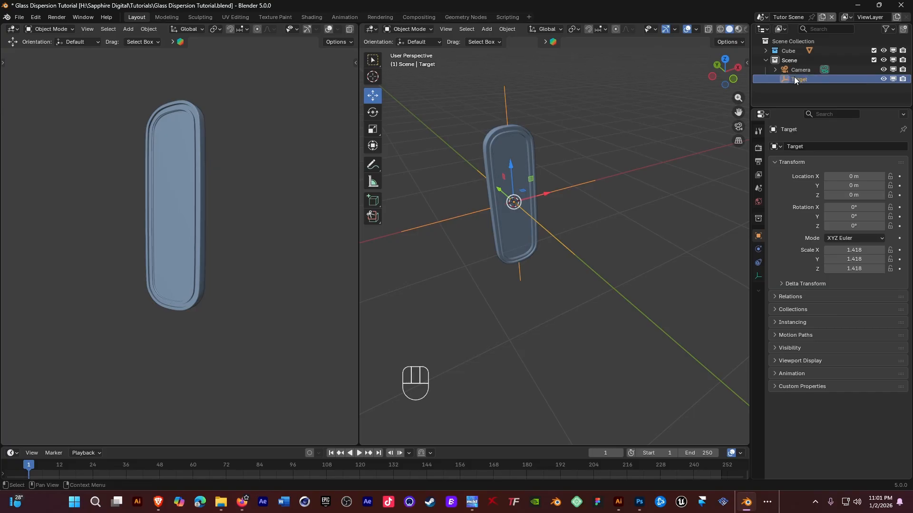
- Add a Track To object constraint to the camera
{"action": "scroll", "coordinate": [550, 181], "scroll_direction": "down", "scroll_amount": 3}
{"action": "middle_click_drag", "start_coordinate": [549, 181], "coordinate": [543, 167], "text": "shift"}
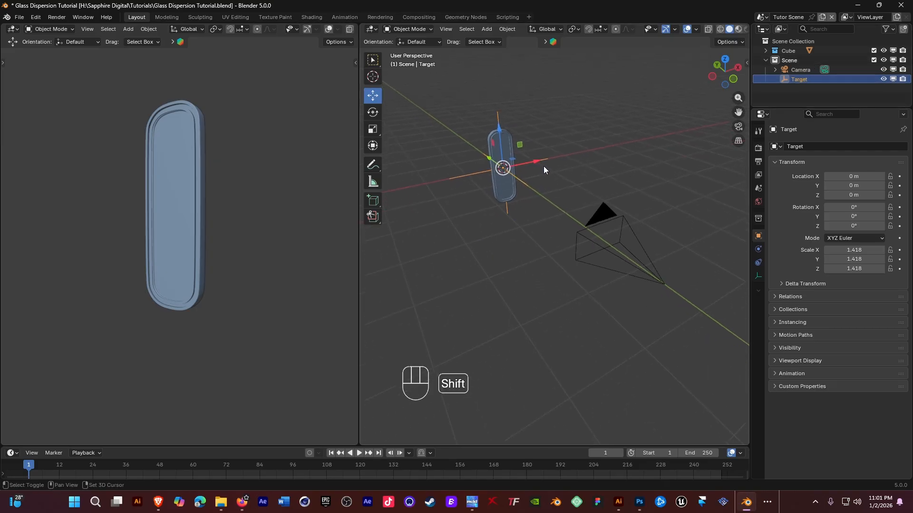
{"action": "left_click", "coordinate": [614, 213]}
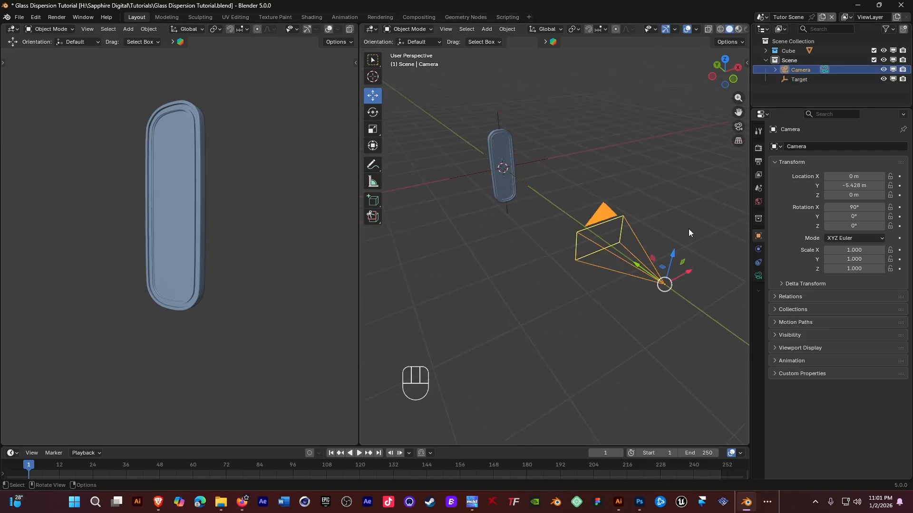
{"action": "left_click", "coordinate": [758, 262]}
{"action": "left_click", "coordinate": [850, 146]}
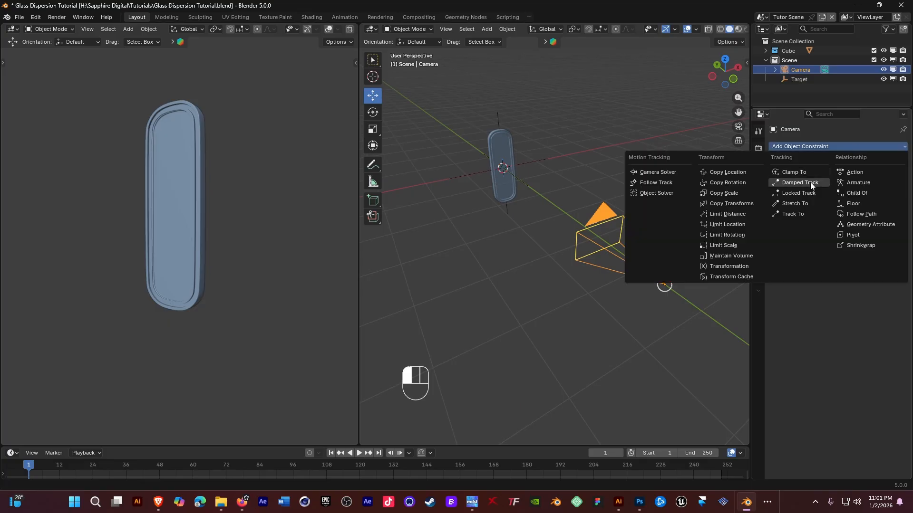
{"action": "left_click", "coordinate": [799, 212]}
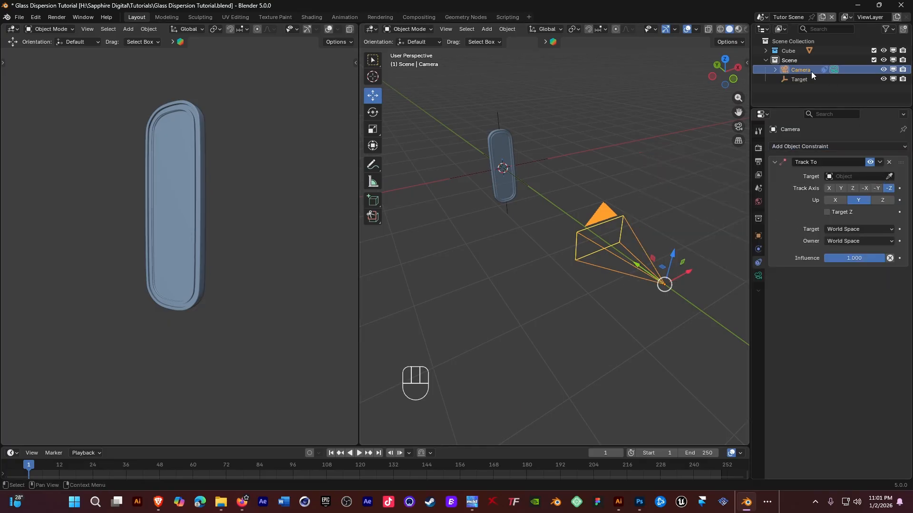
- Assign the Target empty as the target of the camera's Track To constraint and clear the selection
{"action": "left_click", "coordinate": [888, 176]}
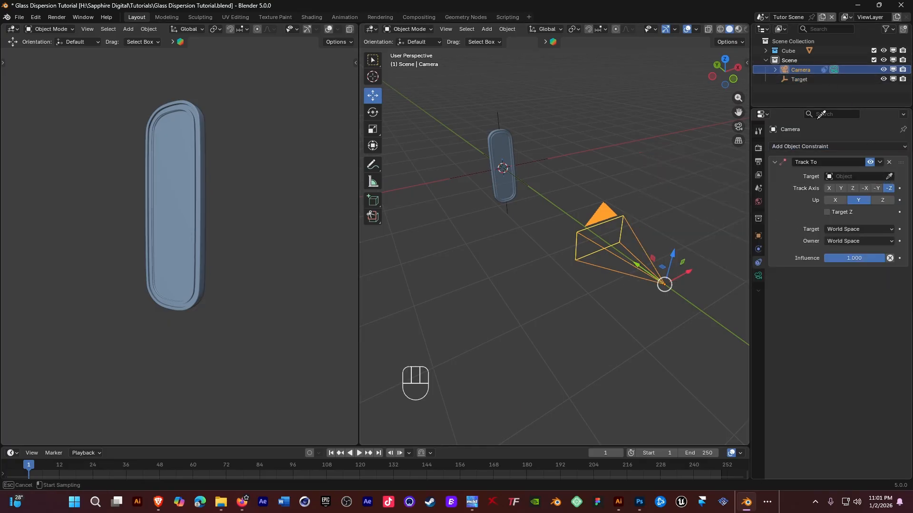
{"action": "left_click", "coordinate": [799, 80]}
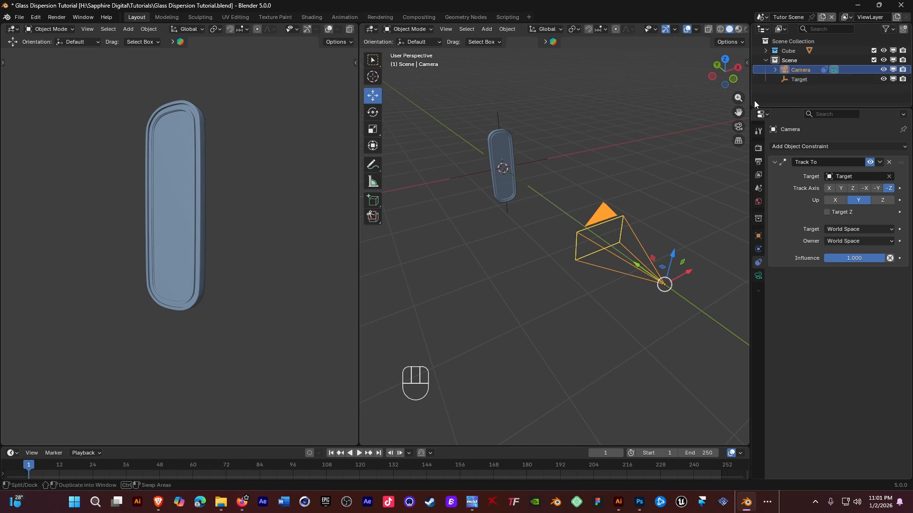
{"action": "left_click", "coordinate": [617, 167]}
- Try moving the camera sideways to test its tracking, and undo the move
{"action": "left_click", "coordinate": [608, 232]}
{"action": "left_click_drag", "start_coordinate": [676, 233], "coordinate": [607, 165]}
{"action": "key", "text": "ctrl+z"}
{"action": "key", "text": "ctrl+z"}
- Switch the secondary viewport to the active camera's view and enlarge the framing
{"action": "key", "text": "KP_0"}
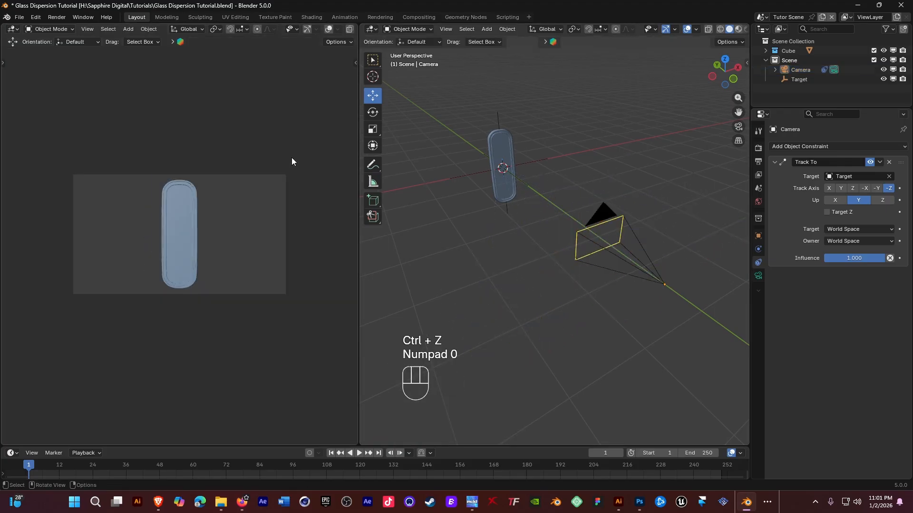
{"action": "key", "text": "shift"}
- Test-move the camera while checking the result through the camera view, and undo the move
{"action": "left_click", "coordinate": [601, 208]}
{"action": "left_click_drag", "start_coordinate": [689, 271], "coordinate": [596, 110]}
{"action": "key", "text": "ctrl+z"}
{"action": "left_click", "coordinate": [597, 110]}
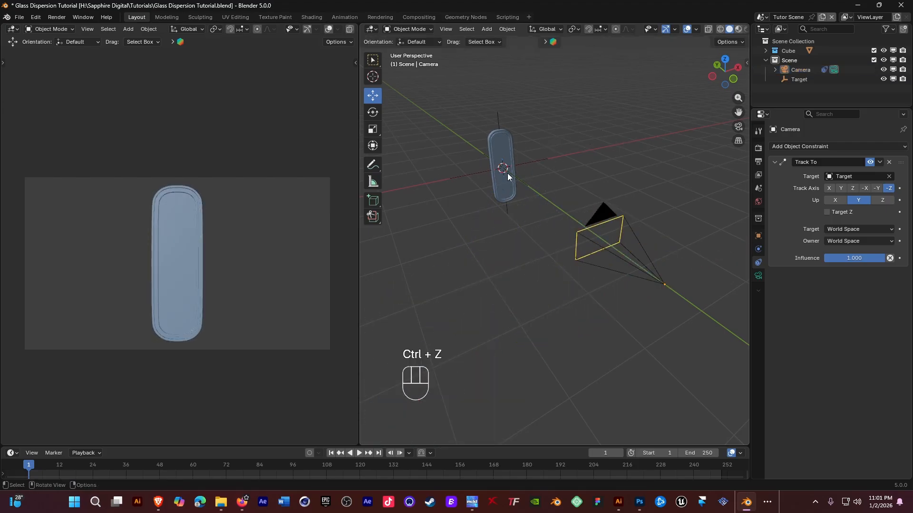
{"action": "middle_click_drag", "start_coordinate": [509, 167], "coordinate": [563, 119], "text": "shift"}
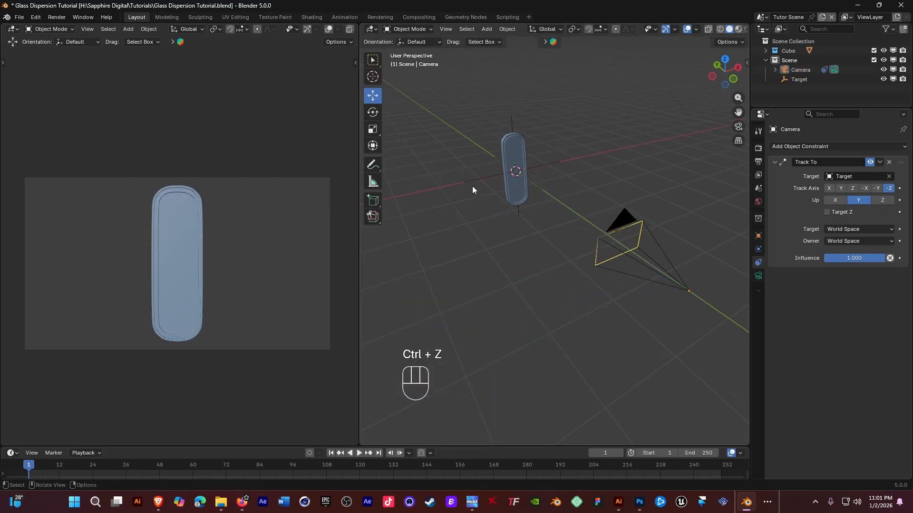
- Set the horizontal output resolution to 1080 px to make the camera frame square
{"action": "left_click", "coordinate": [631, 215]}
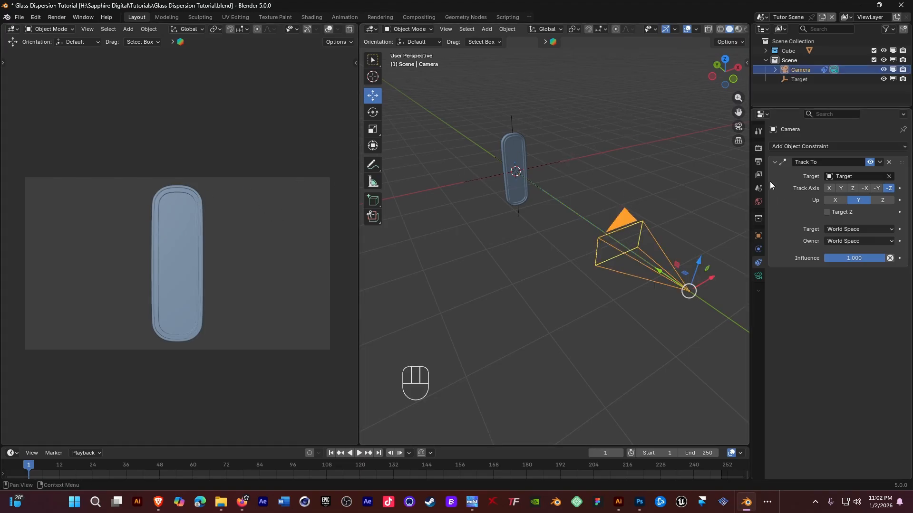
{"action": "left_click", "coordinate": [758, 162]}
{"action": "left_click", "coordinate": [870, 156]}
{"action": "type", "text": "10"}
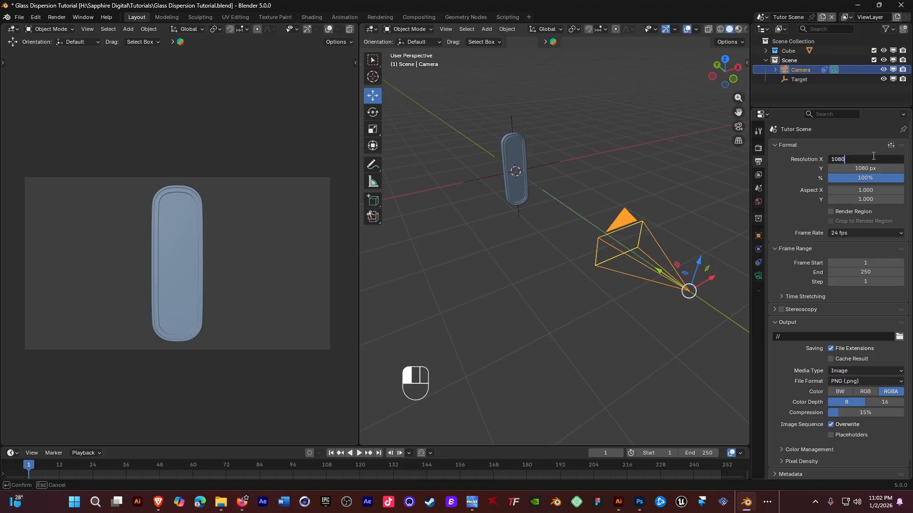
{"action": "type", "text": "80"}
{"action": "key", "text": "Return"}
{"action": "scroll", "coordinate": [179, 224], "scroll_direction": "down", "scroll_amount": 1}
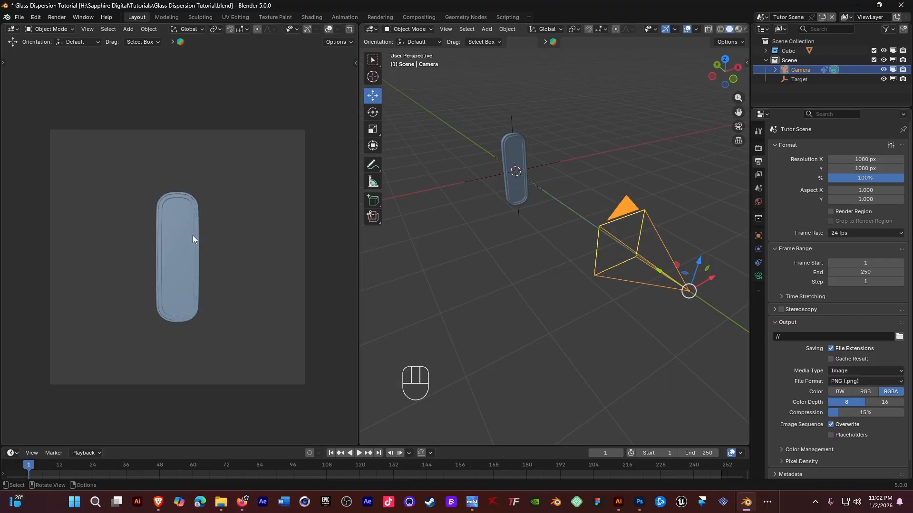
- Move the camera closer to the slab along the Y axis, clear the selection, and save the file
{"action": "left_click", "coordinate": [620, 100]}
{"action": "left_click", "coordinate": [620, 214]}
{"action": "middle_click_drag", "start_coordinate": [606, 200], "coordinate": [655, 255], "text": "shift"}
{"action": "left_click_drag", "start_coordinate": [649, 268], "coordinate": [598, 228]}
{"action": "left_click", "coordinate": [591, 121]}
{"action": "middle_click_drag", "start_coordinate": [569, 157], "coordinate": [588, 197], "text": "shift"}
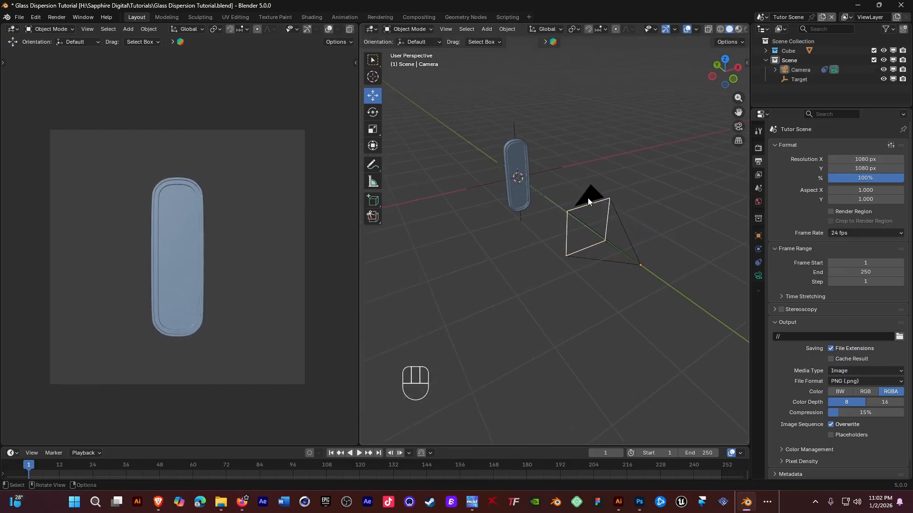
{"action": "left_click", "coordinate": [586, 196]}
{"action": "scroll", "coordinate": [512, 154], "scroll_direction": "up", "scroll_amount": 5}
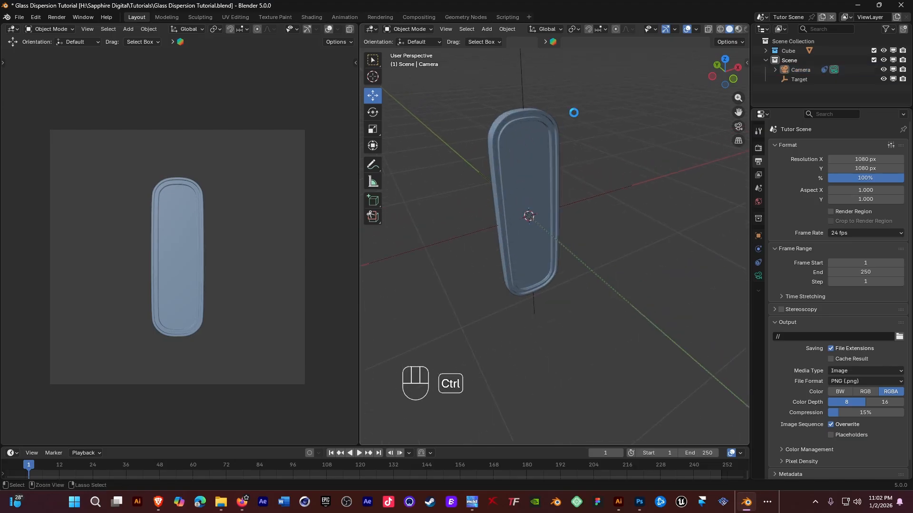
{"action": "key", "text": "ctrl+s"}
- Select the slab, try nudging it along the Y axis, and undo the move
{"action": "middle_click_drag", "start_coordinate": [525, 190], "coordinate": [567, 188]}
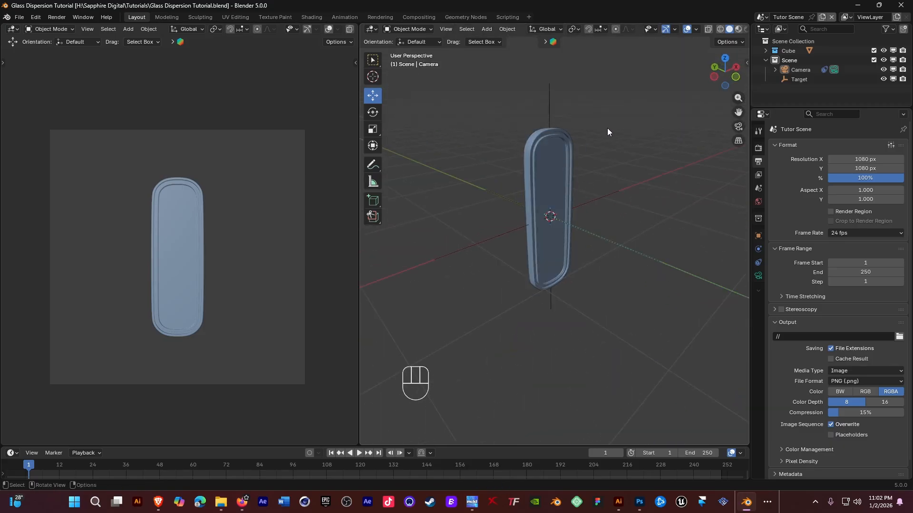
{"action": "middle_click", "coordinate": [564, 178]}
{"action": "middle_click_drag", "start_coordinate": [577, 150], "coordinate": [594, 150], "text": "shift"}
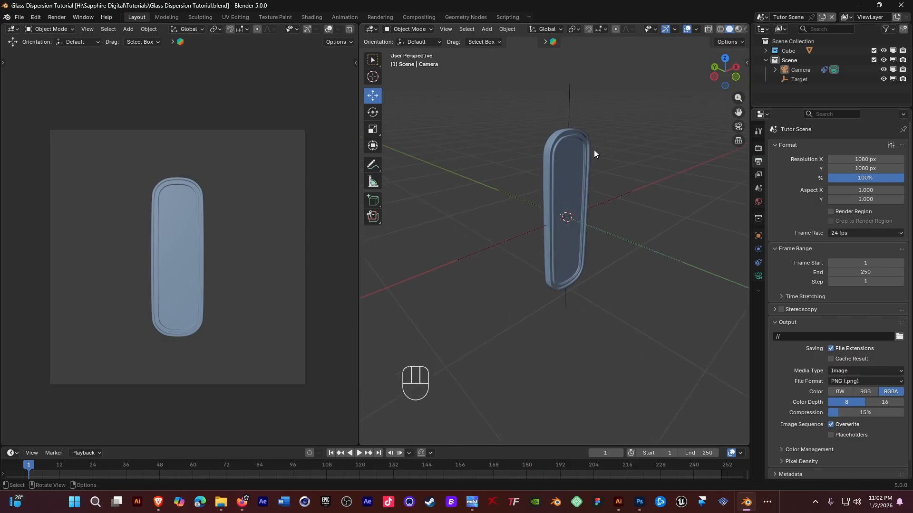
{"action": "left_click", "coordinate": [577, 147]}
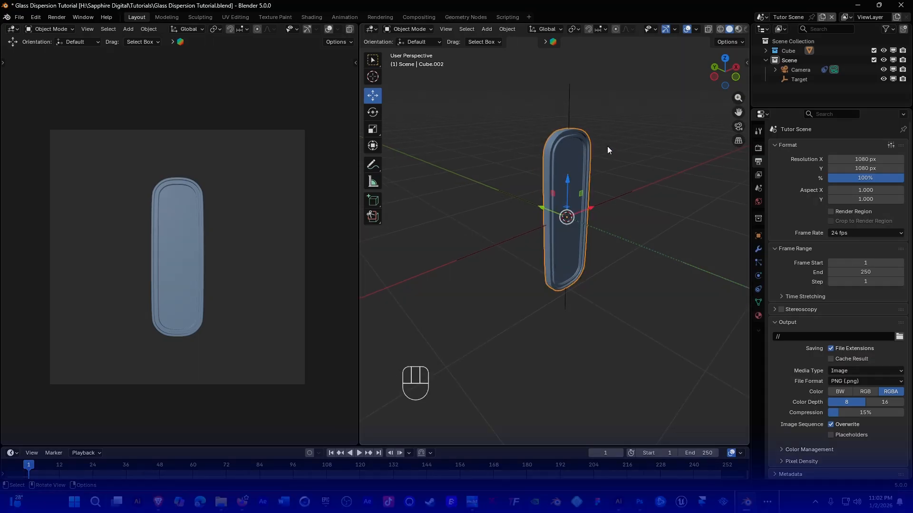
{"action": "left_click", "coordinate": [608, 113]}
{"action": "left_click", "coordinate": [569, 138]}
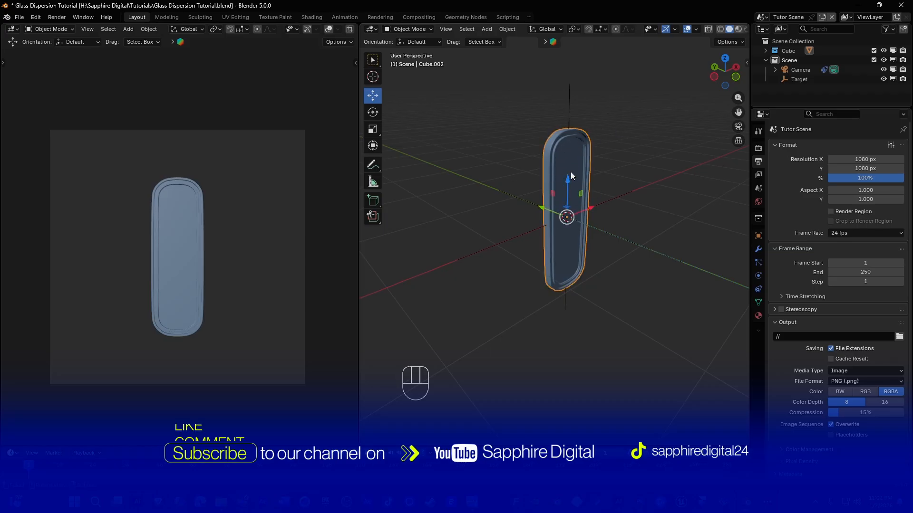
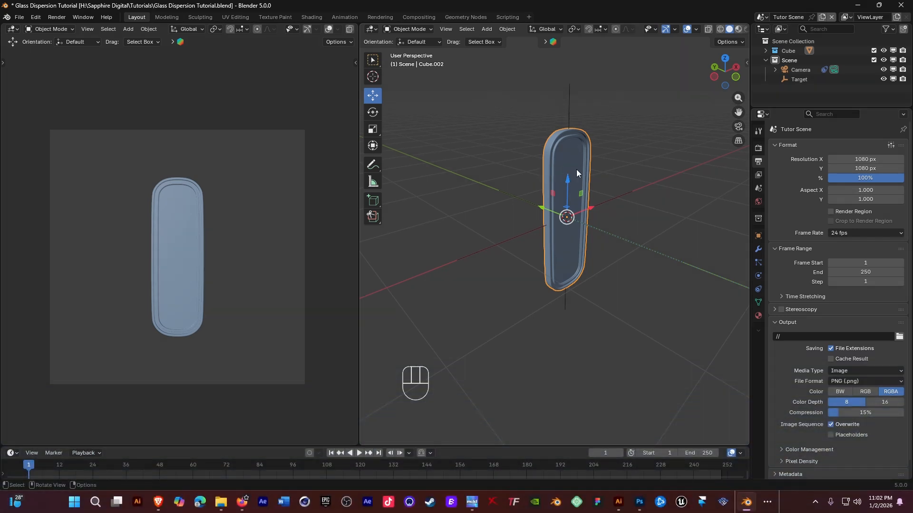
{"action": "middle_click_drag", "start_coordinate": [576, 178], "coordinate": [572, 173]}
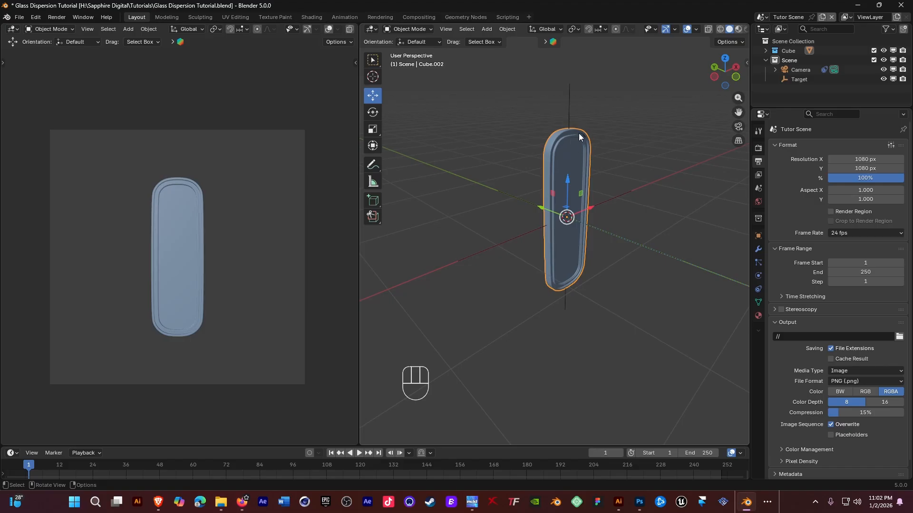
{"action": "left_click_drag", "start_coordinate": [543, 207], "coordinate": [537, 206]}
{"action": "key", "text": "ctrl+z"}
- Add a Cube empty at the world origin around the slab and scale it down to about 0.402
{"action": "key", "text": "shift+a"}
{"action": "mouse_move", "coordinate": [503, 132]}
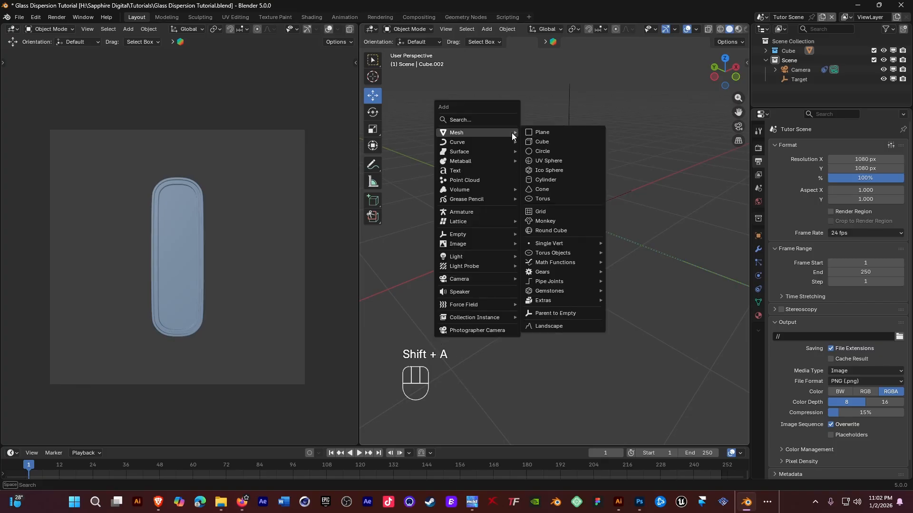
{"action": "left_click", "coordinate": [487, 29]}
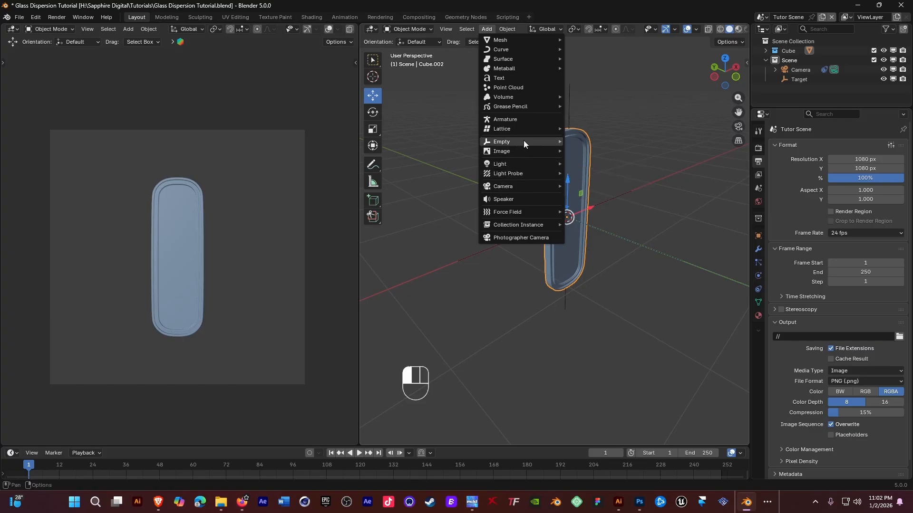
{"action": "mouse_move", "coordinate": [523, 142]}
{"action": "left_click", "coordinate": [618, 185]}
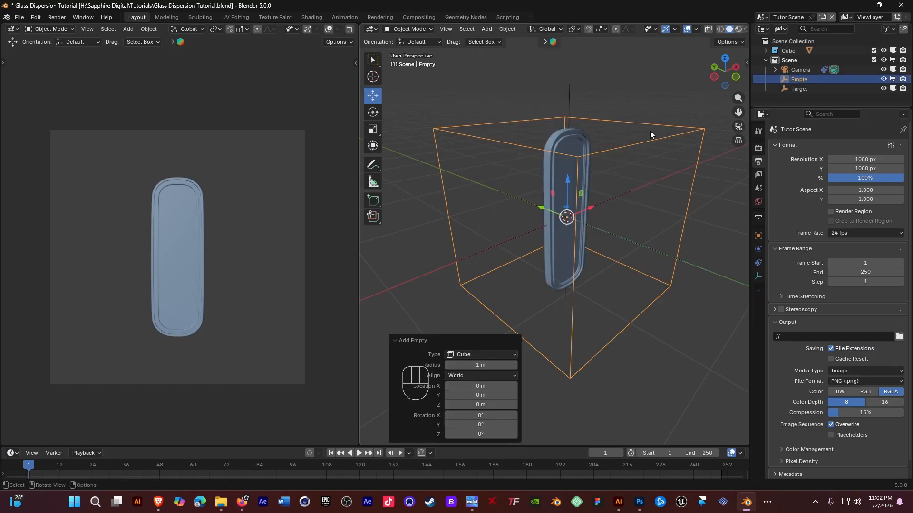
{"action": "key", "text": "s"}
{"action": "left_click", "coordinate": [599, 177]}
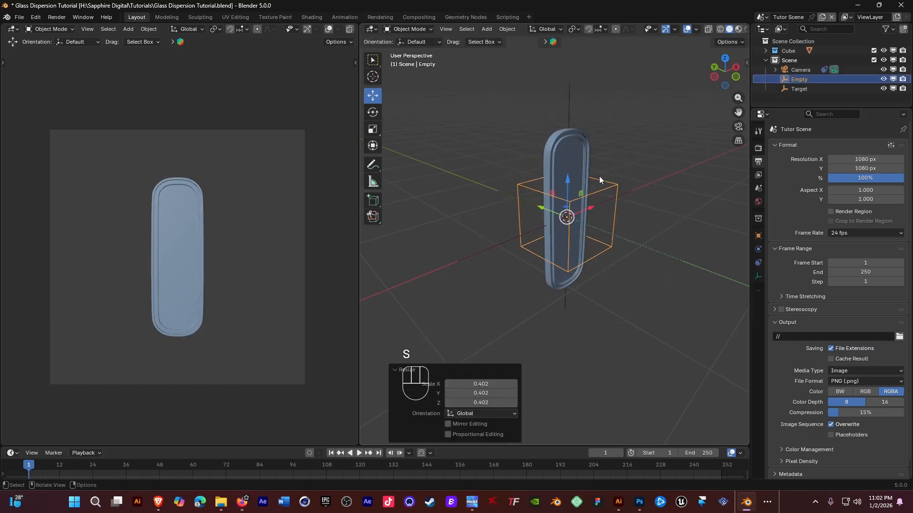
- Enlarge the cube empty slightly from the front view and clear the selection
{"action": "key", "text": "KP_1"}
{"action": "key", "text": "s"}
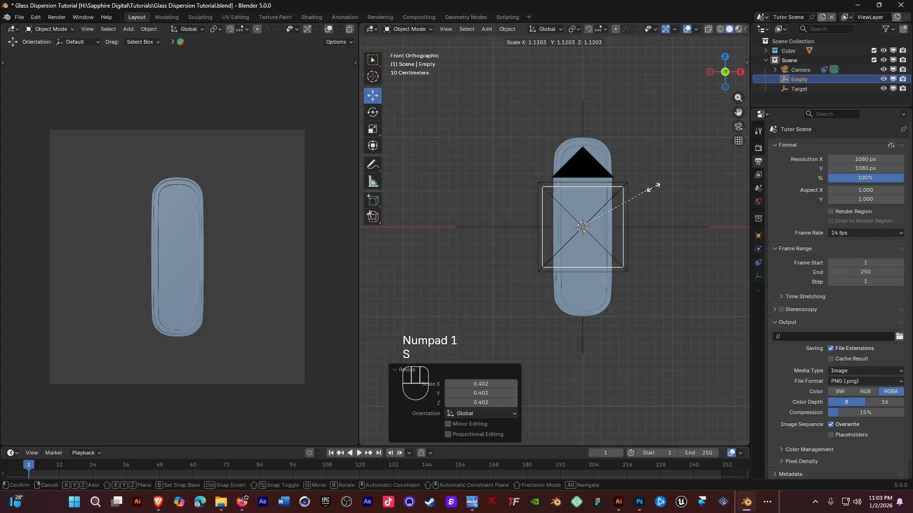
{"action": "left_click", "coordinate": [656, 185]}
{"action": "left_click", "coordinate": [651, 175]}
- Parent the slab to the cube empty with Object (Keep Transform) and clear the selection
{"action": "middle_click_drag", "start_coordinate": [581, 186], "coordinate": [600, 201]}
{"action": "left_click", "coordinate": [590, 117]}
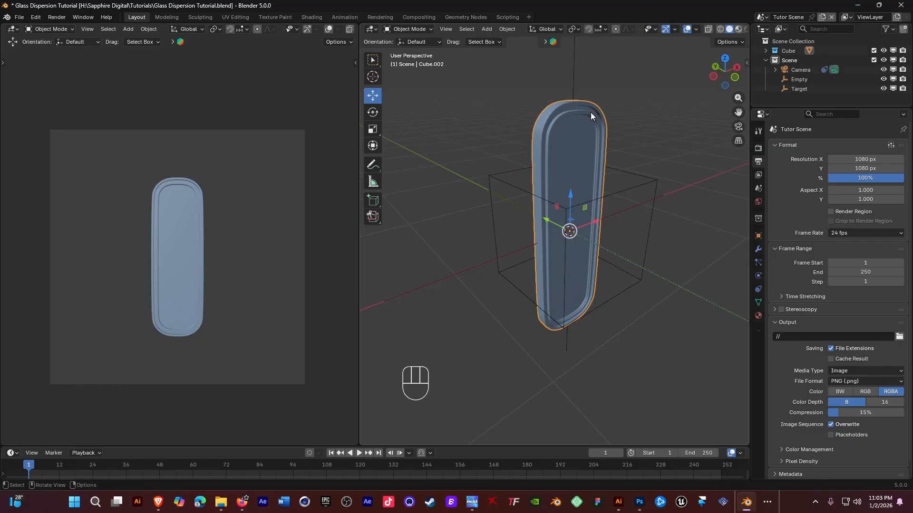
{"action": "left_click", "coordinate": [639, 176], "text": "shift"}
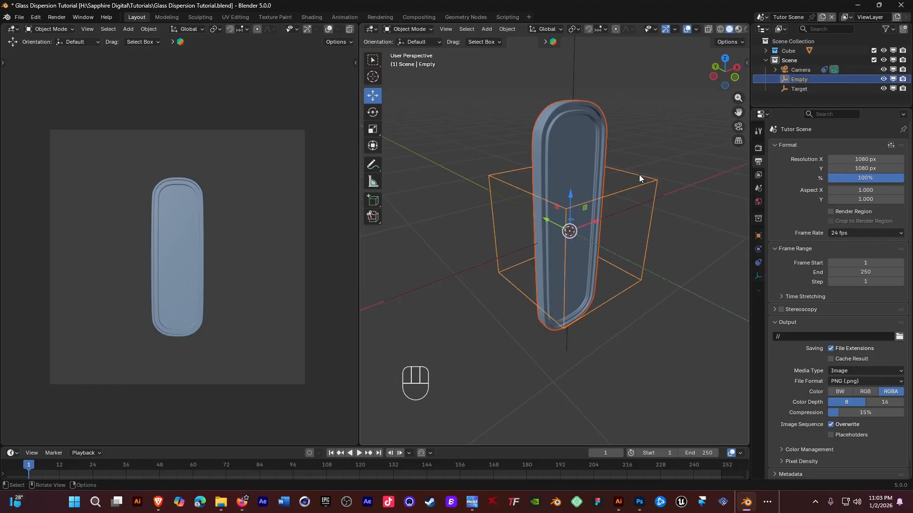
{"action": "key", "text": "ctrl+p"}
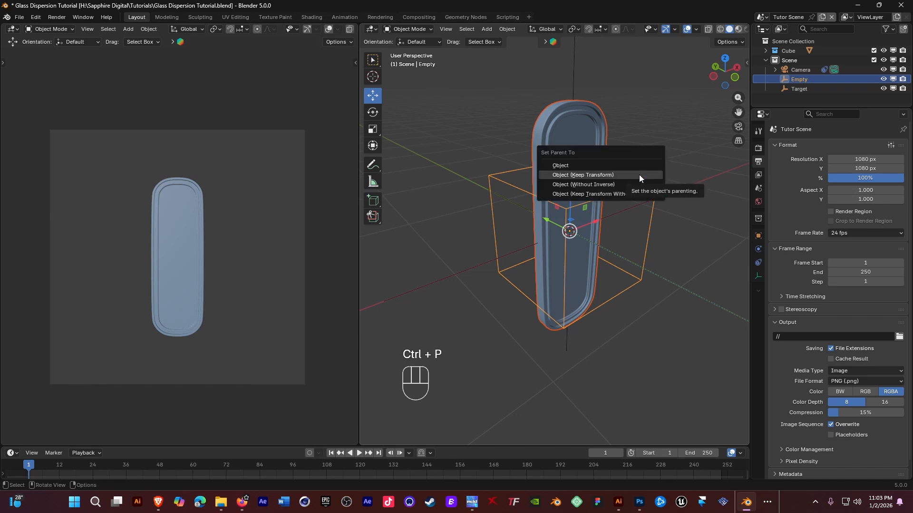
{"action": "left_click", "coordinate": [565, 176]}
{"action": "left_click", "coordinate": [642, 145]}
- Try a trackball rotation of the cube empty to test the slab's parenting, and cancel it
{"action": "left_click", "coordinate": [630, 190]}
{"action": "key", "text": "r"}
{"action": "key", "text": "r"}
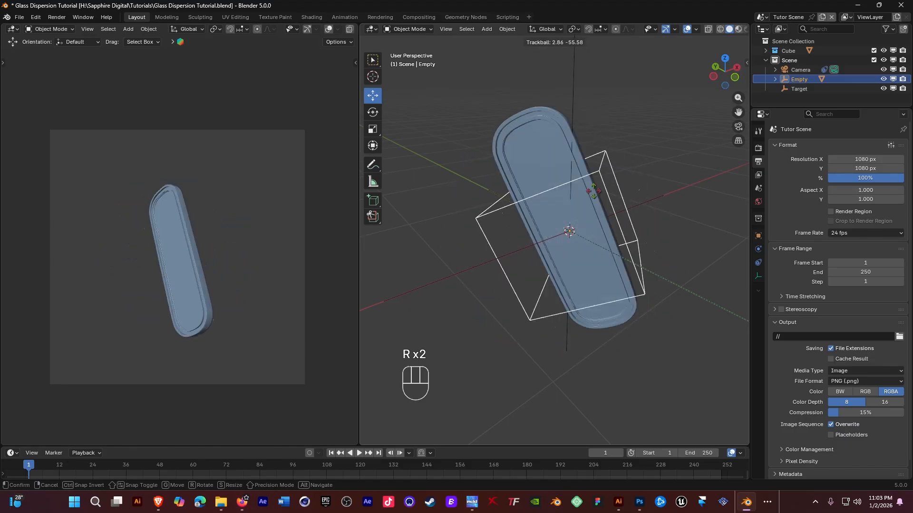
{"action": "key", "text": "Escape"}
{"action": "left_click", "coordinate": [679, 130]}
- Select the cube empty and frame it in the main viewport
{"action": "mouse_move", "coordinate": [577, 187]}
{"action": "middle_mouse_down"}
{"action": "mouse_move", "coordinate": [601, 195]}
{"action": "mouse_move", "coordinate": [566, 187]}
{"action": "middle_mouse_up"}
{"action": "left_click", "coordinate": [625, 170]}
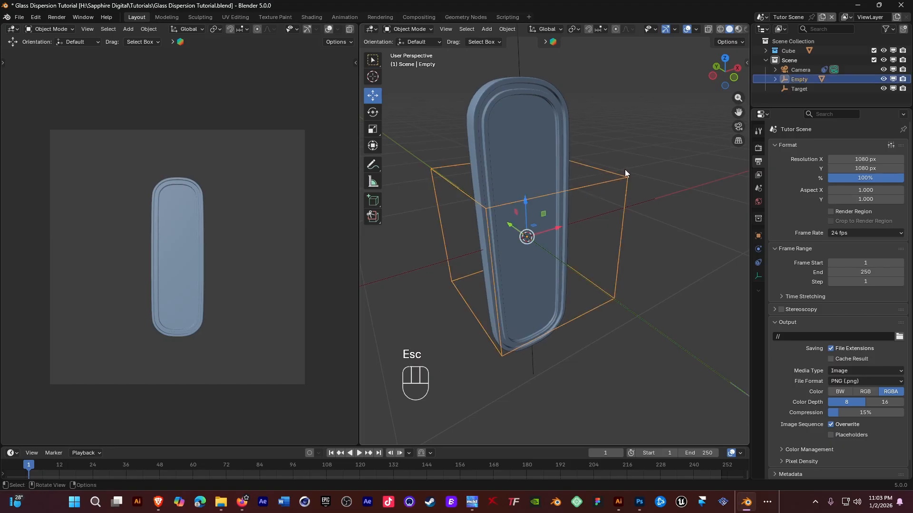
{"action": "key", "text": "KP_Decimal"}
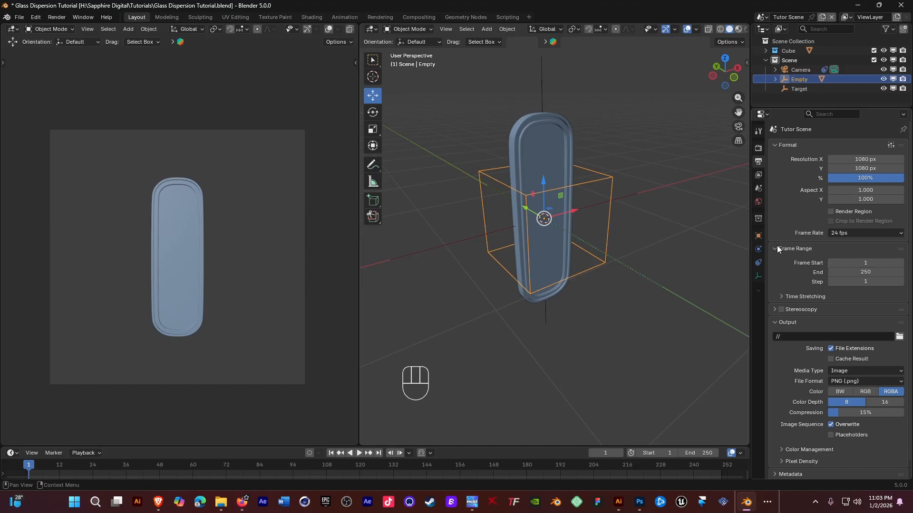
- Rotate the Empty to -15° on X and -44° on Z, then save the file
{"action": "left_click", "coordinate": [758, 236]}
{"action": "left_click_drag", "start_coordinate": [854, 207], "coordinate": [828, 226]}
{"action": "key", "text": "ctrl+z"}
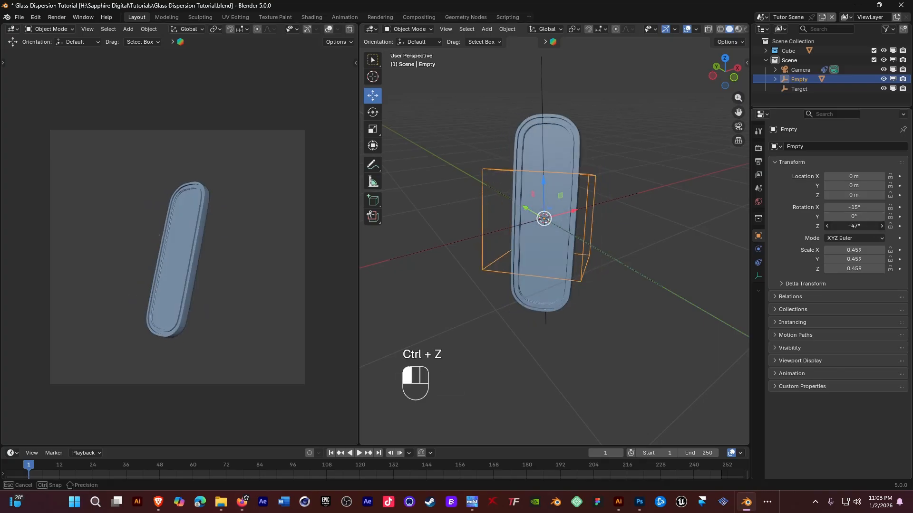
{"action": "left_click_drag", "start_coordinate": [828, 226], "coordinate": [829, 225]}
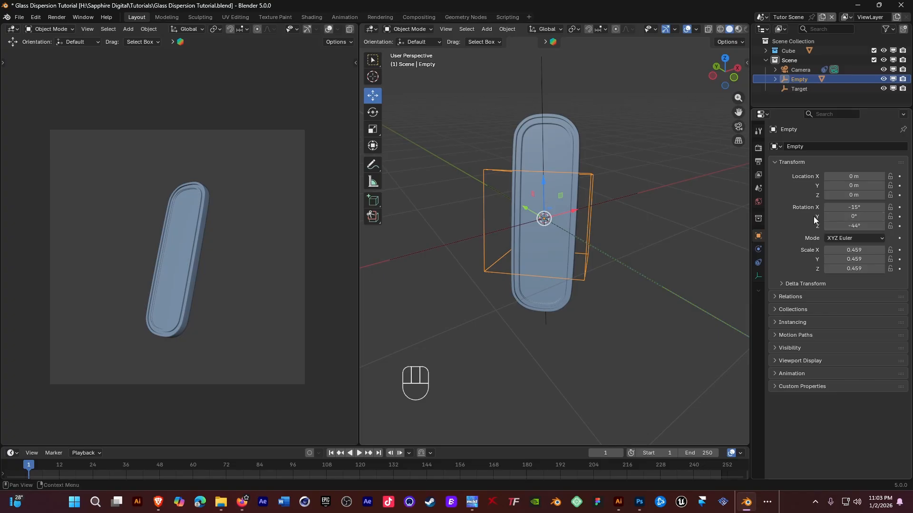
{"action": "left_click", "coordinate": [583, 147]}
{"action": "mouse_move", "coordinate": [565, 146]}
{"action": "middle_mouse_down"}
{"action": "mouse_move", "coordinate": [629, 126]}
{"action": "mouse_move", "coordinate": [598, 132]}
{"action": "mouse_move", "coordinate": [565, 167]}
{"action": "mouse_move", "coordinate": [537, 167]}
{"action": "mouse_move", "coordinate": [565, 152]}
{"action": "middle_mouse_up"}
{"action": "key", "text": "ctrl+s"}
{"action": "scroll", "coordinate": [571, 143], "scroll_direction": "down", "scroll_amount": 3}
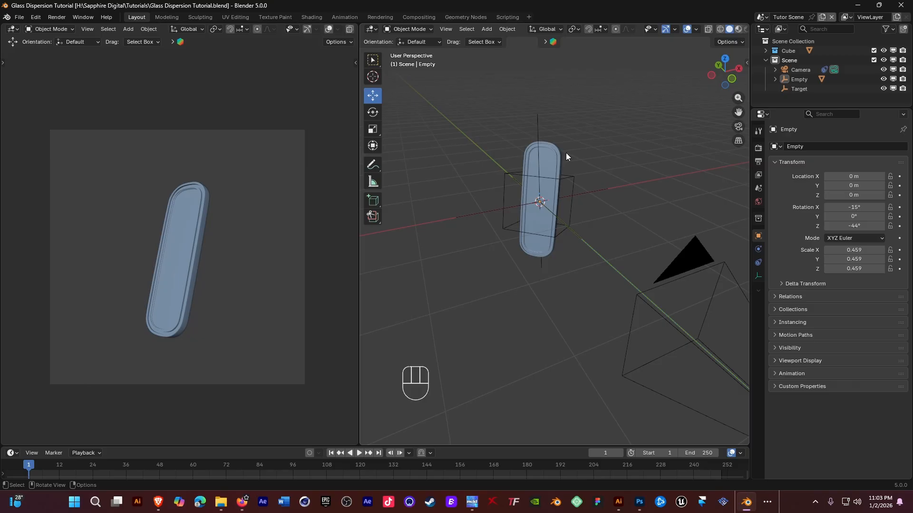
- Set the render engine to Cycles with GPU Compute as the device
{"action": "left_click", "coordinate": [758, 148]}
{"action": "left_click", "coordinate": [879, 145]}
{"action": "left_click", "coordinate": [851, 178]}
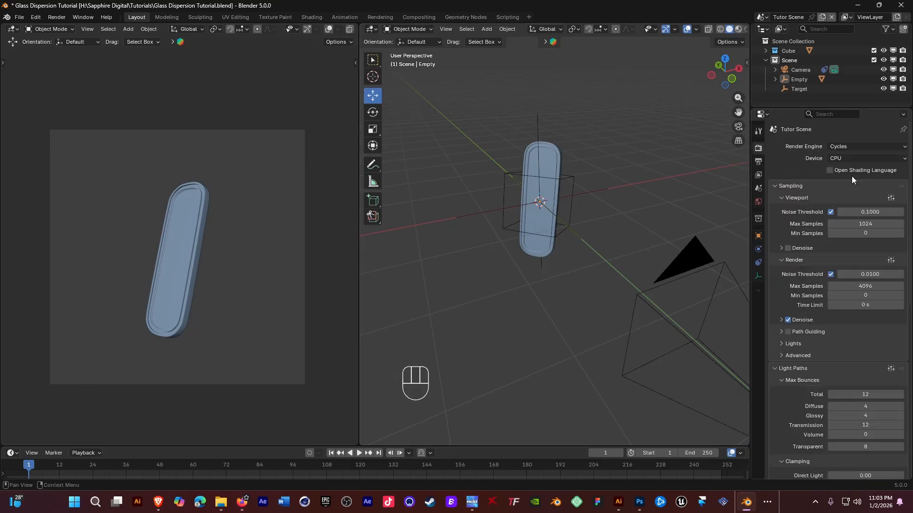
{"action": "left_click", "coordinate": [852, 158]}
{"action": "left_click", "coordinate": [845, 178]}
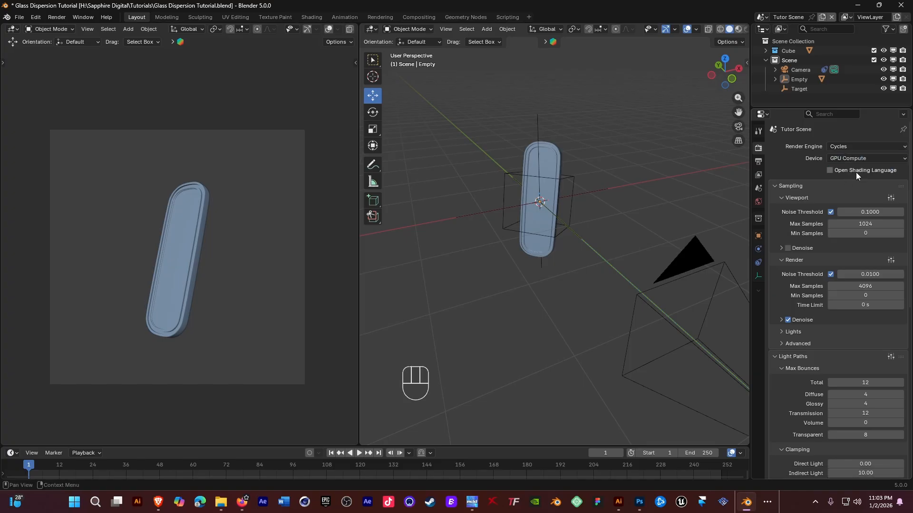
- Set the sampling limits to 100 max samples for the viewport and 200 for the render
{"action": "left_click", "coordinate": [865, 223]}
{"action": "type", "text": "1"}
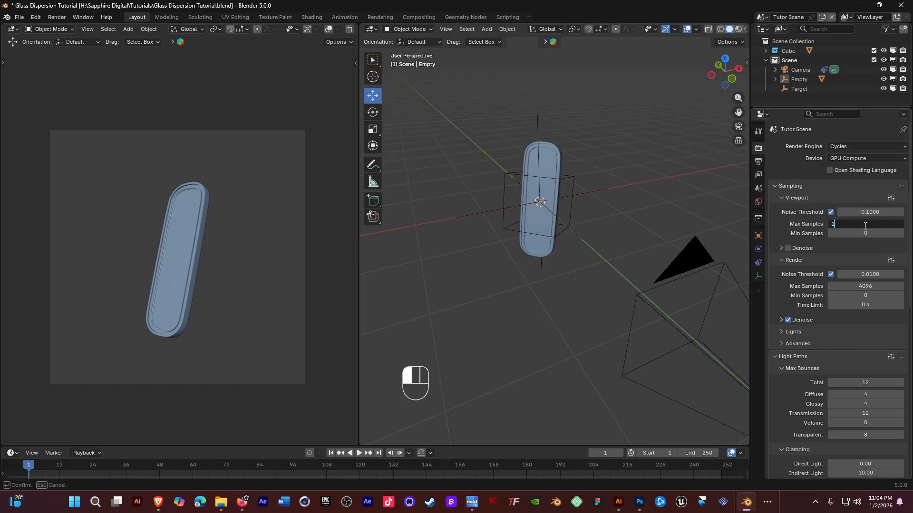
{"action": "type", "text": "00"}
{"action": "key", "text": "Return"}
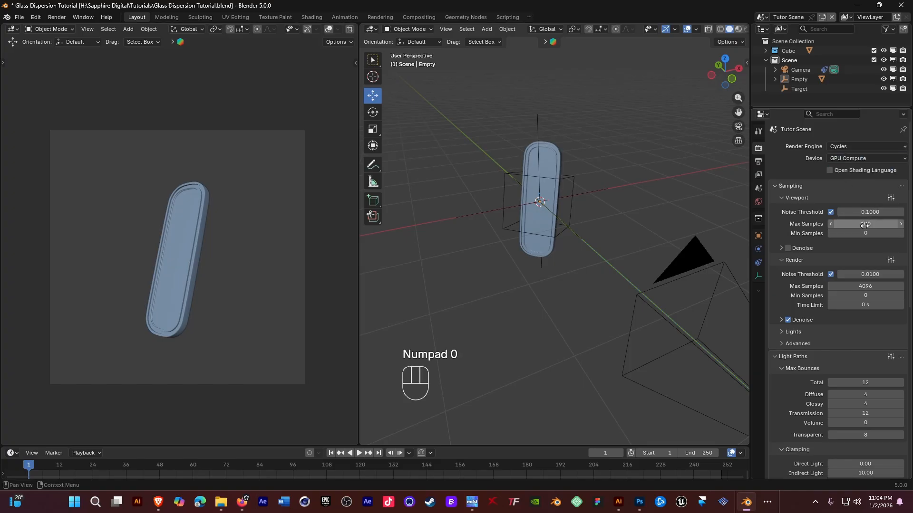
{"action": "left_click", "coordinate": [866, 286]}
{"action": "type", "text": "20"}
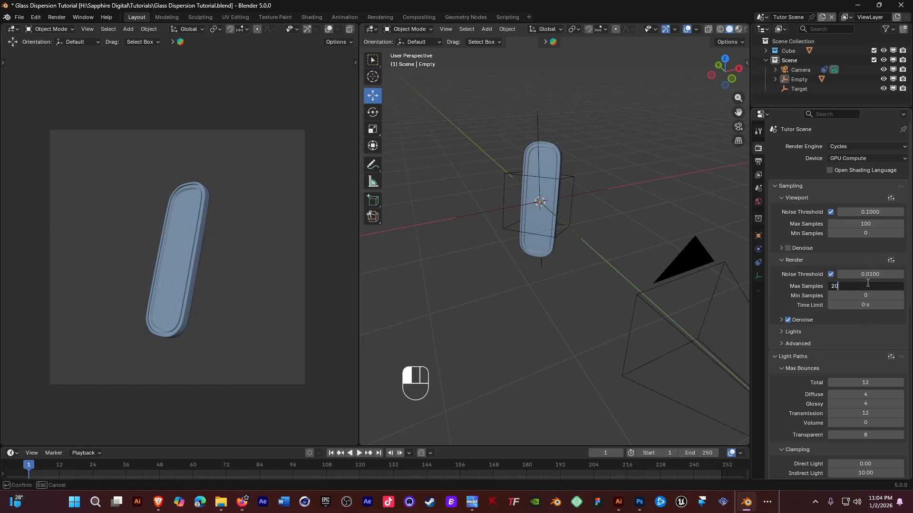
{"action": "type", "text": "0"}
{"action": "key", "text": "Return"}
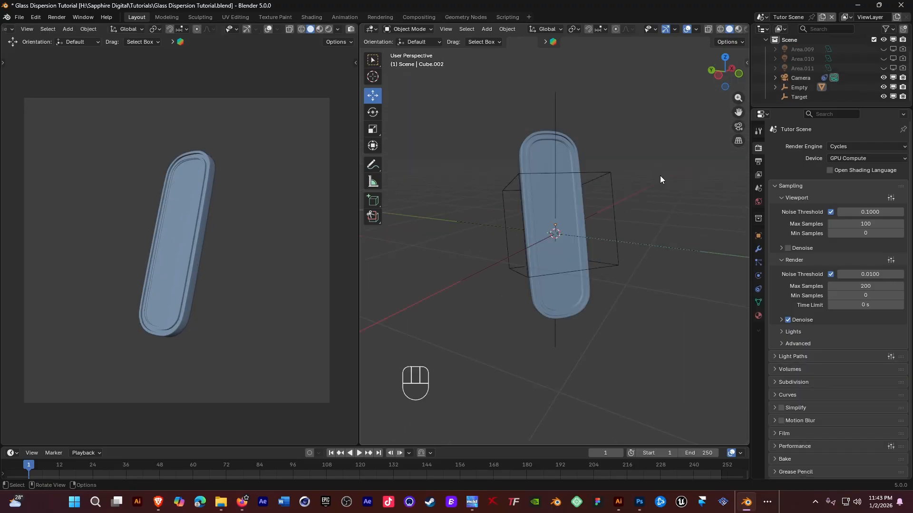
- Add an area light at the world origin in the front orthographic view
{"action": "scroll", "coordinate": [664, 176], "scroll_direction": "down", "scroll_amount": 2}
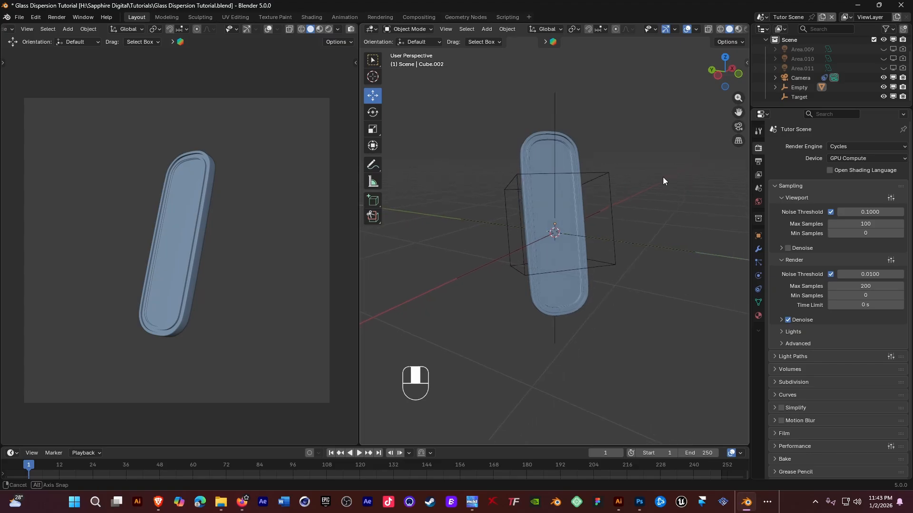
{"action": "middle_click_drag", "start_coordinate": [649, 181], "coordinate": [617, 193]}
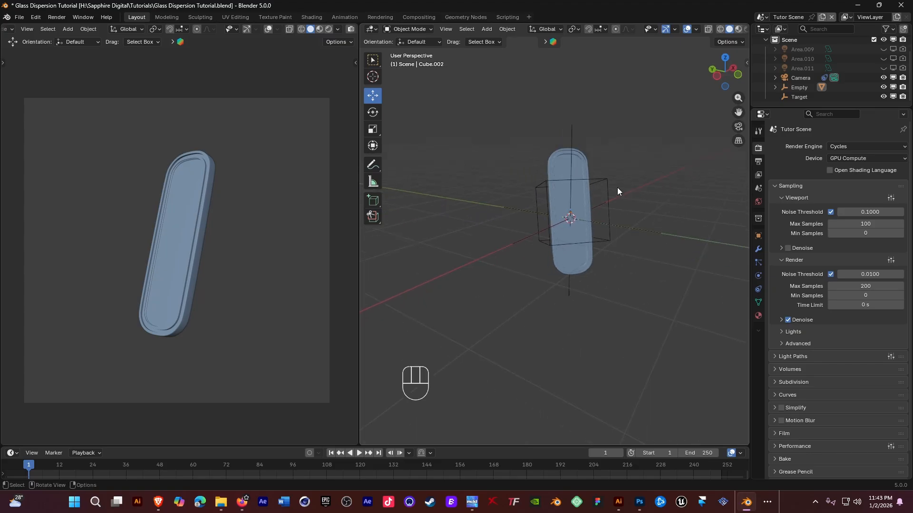
{"action": "key", "text": "KP_1"}
{"action": "middle_click_drag", "start_coordinate": [535, 207], "coordinate": [514, 206], "text": "shift"}
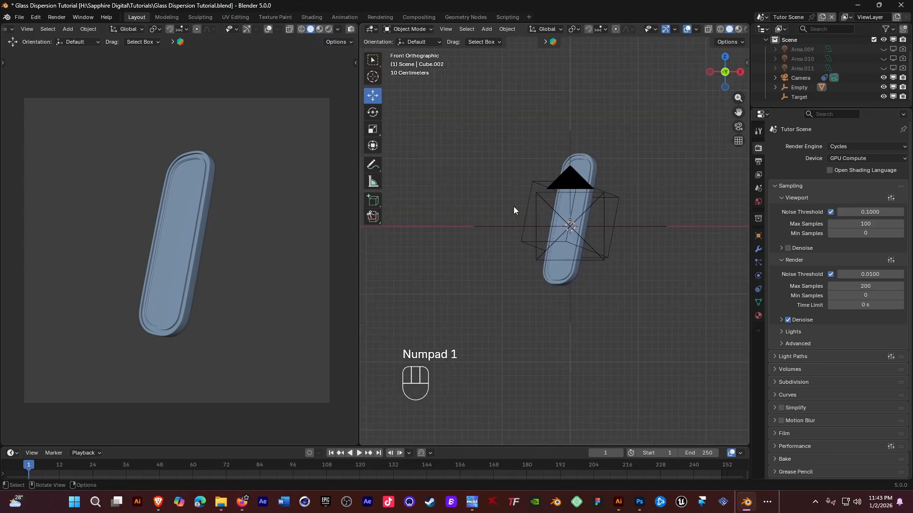
{"action": "key", "text": "shift+a"}
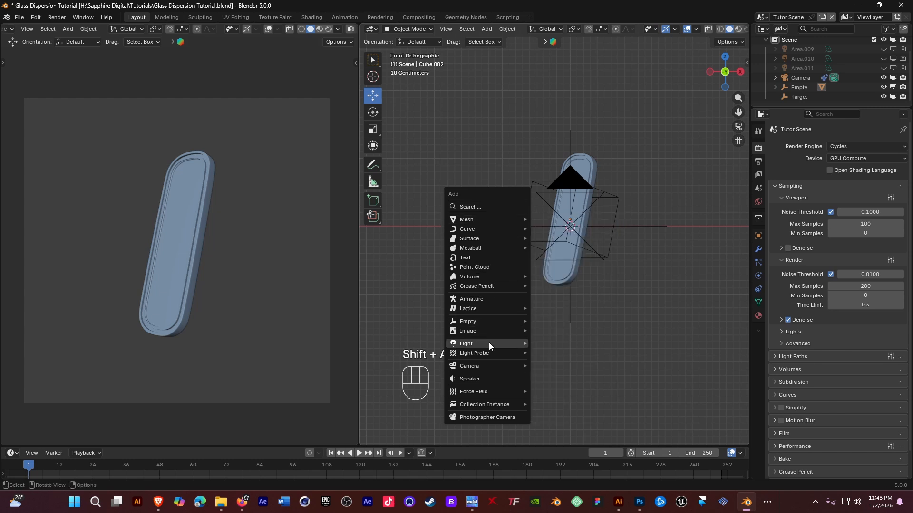
{"action": "mouse_move", "coordinate": [505, 345]}
{"action": "left_click", "coordinate": [567, 375]}
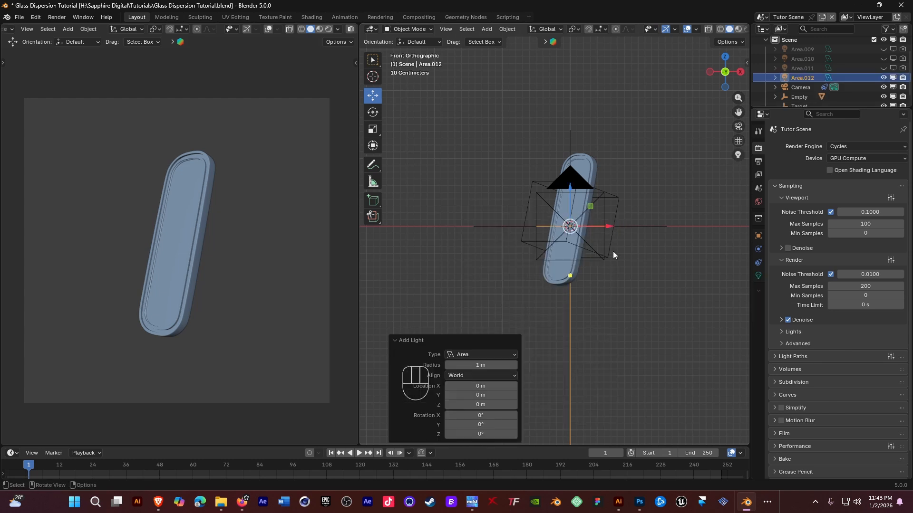
- Turn the area light to face -X, move it beside the slab on the +X side, and scale it by about 1.79
{"action": "key", "text": "r"}
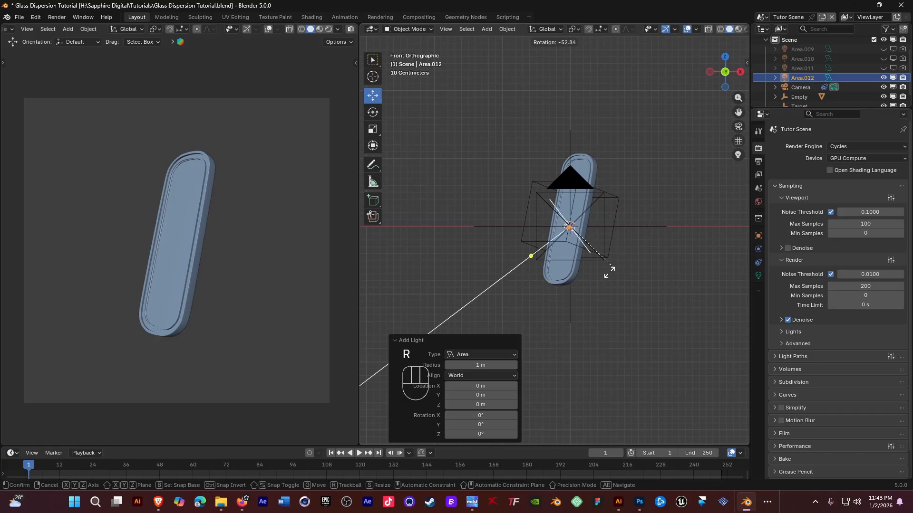
{"action": "left_click", "coordinate": [578, 282]}
{"action": "left_click_drag", "start_coordinate": [600, 226], "coordinate": [692, 226]}
{"action": "key", "text": "s"}
{"action": "left_click", "coordinate": [707, 187]}
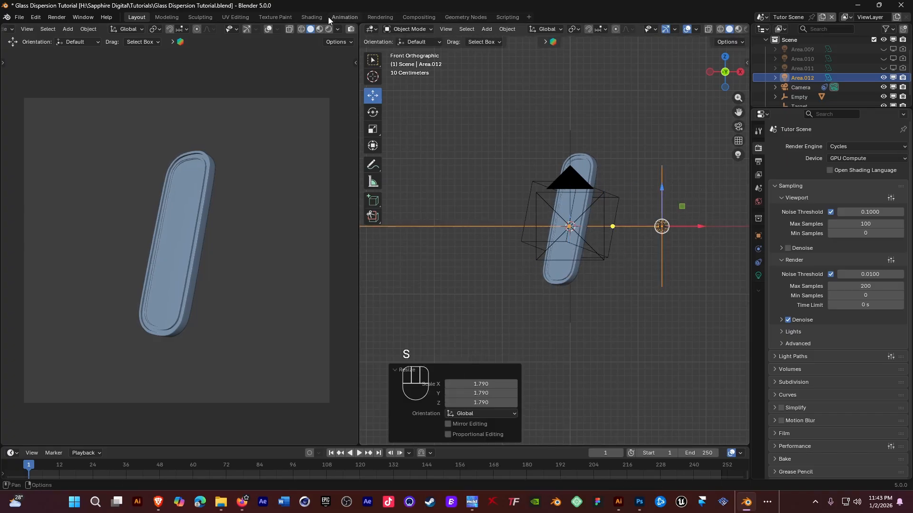
- With the camera view in rendered shading, move the area light about 0.23 m further along X and enlarge it by about 1.3
{"action": "left_click", "coordinate": [328, 29]}
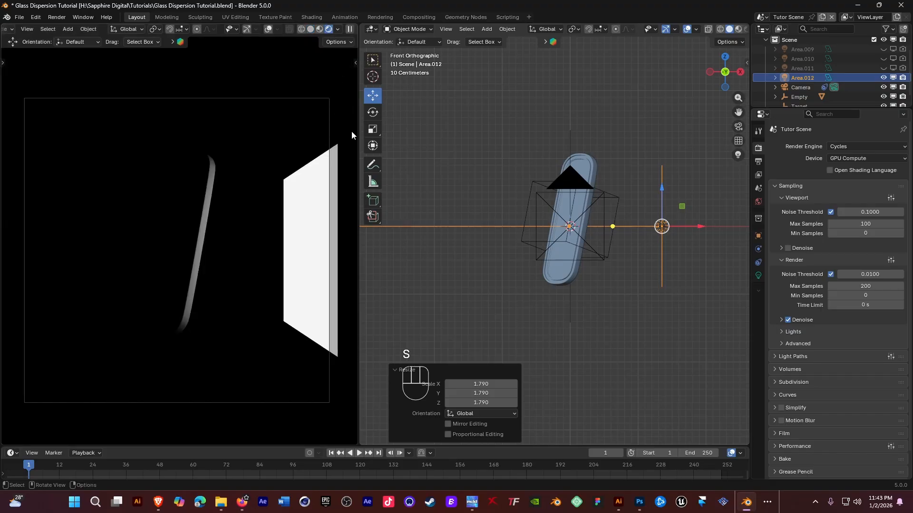
{"action": "left_click", "coordinate": [694, 177]}
{"action": "left_click", "coordinate": [675, 223]}
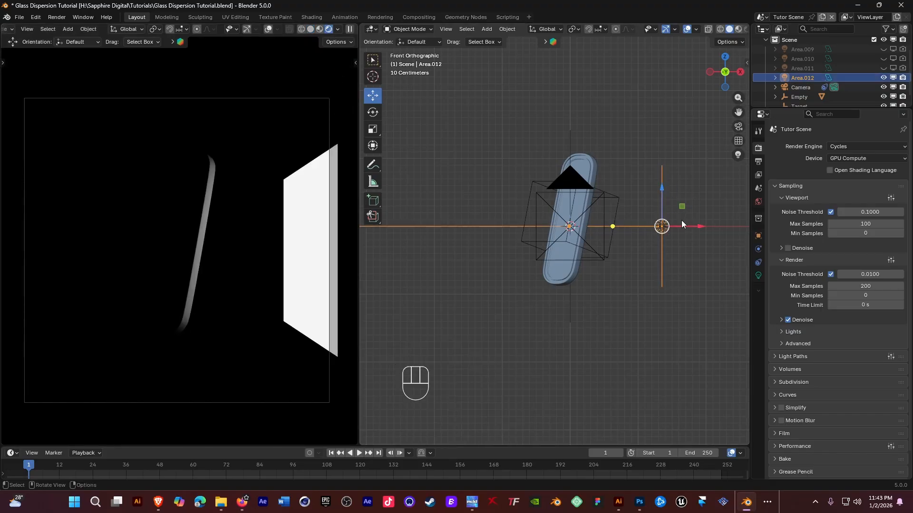
{"action": "key", "text": "s"}
{"action": "left_click", "coordinate": [683, 216]}
{"action": "key", "text": "g"}
{"action": "key", "text": "x"}
{"action": "left_click", "coordinate": [711, 226]}
{"action": "key", "text": "s"}
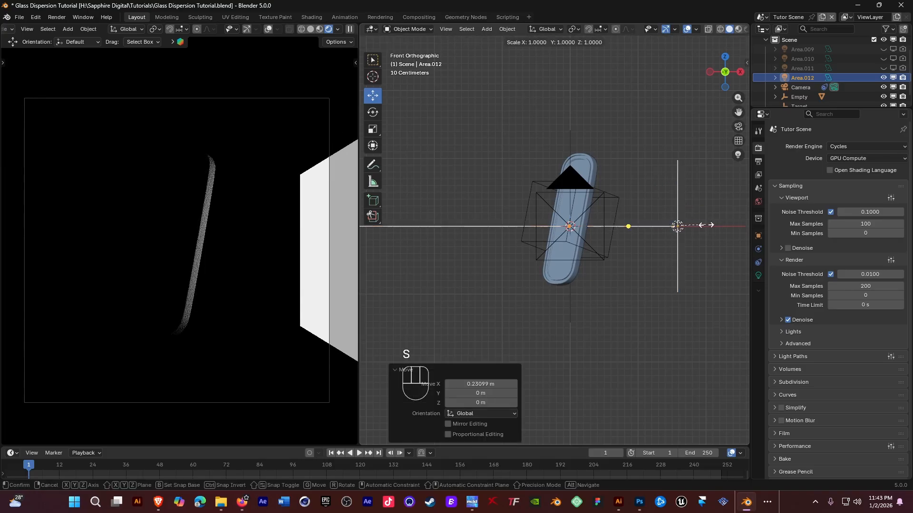
{"action": "left_click", "coordinate": [714, 224]}
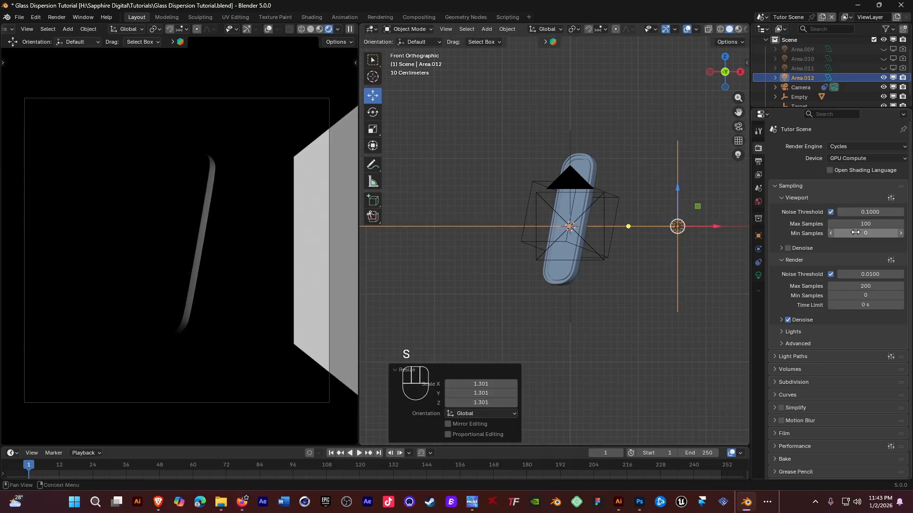
- Raise the area light's power to 160 W and turn off its camera ray visibility
{"action": "left_click", "coordinate": [759, 274]}
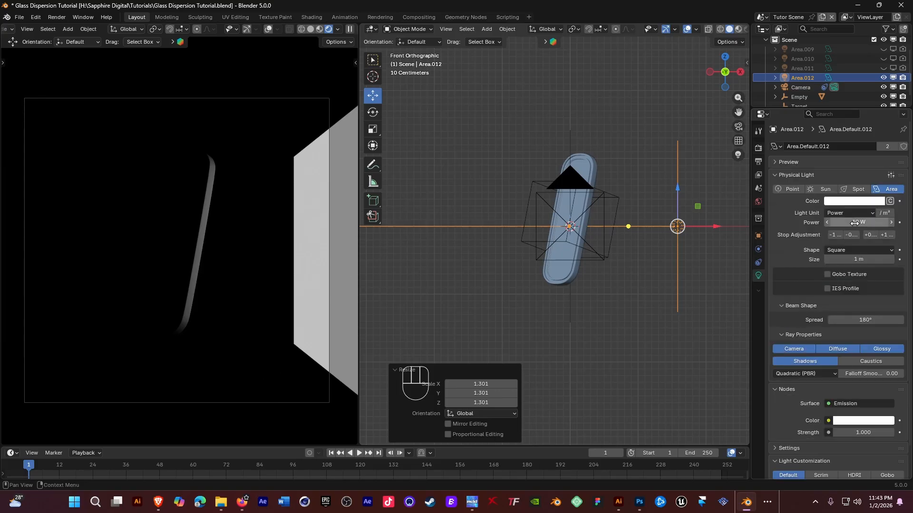
{"action": "left_click", "coordinate": [886, 235]}
{"action": "left_click", "coordinate": [886, 235]}
{"action": "left_click", "coordinate": [886, 235]}
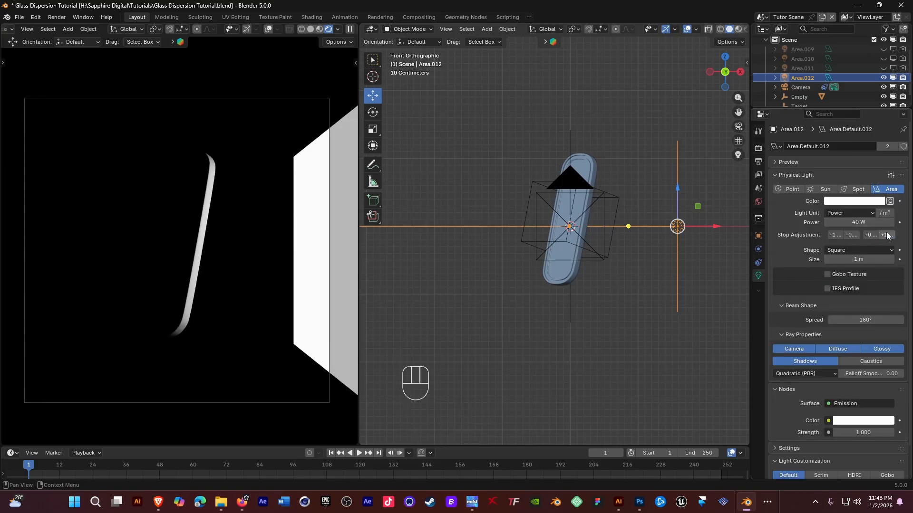
{"action": "left_click", "coordinate": [886, 235]}
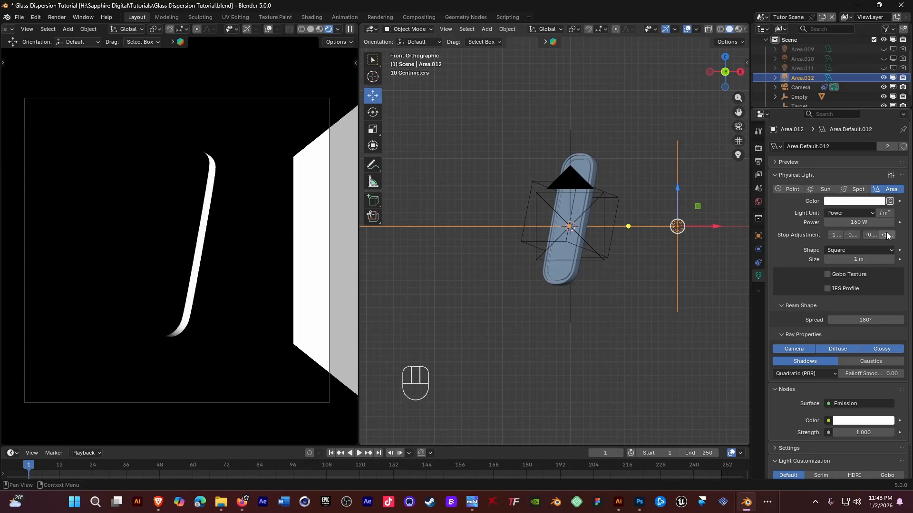
{"action": "left_click", "coordinate": [886, 235]}
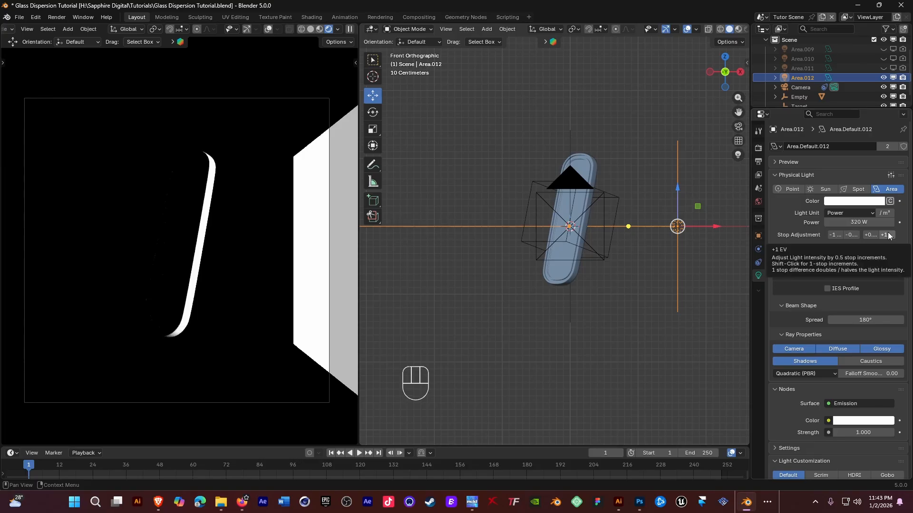
{"action": "left_click", "coordinate": [838, 236]}
{"action": "left_click", "coordinate": [837, 236]}
{"action": "left_click", "coordinate": [885, 234]}
{"action": "left_click", "coordinate": [643, 171]}
- Duplicate the area light and place the copy about -3.03 m along X, on the slab's opposite side
{"action": "left_click", "coordinate": [675, 226]}
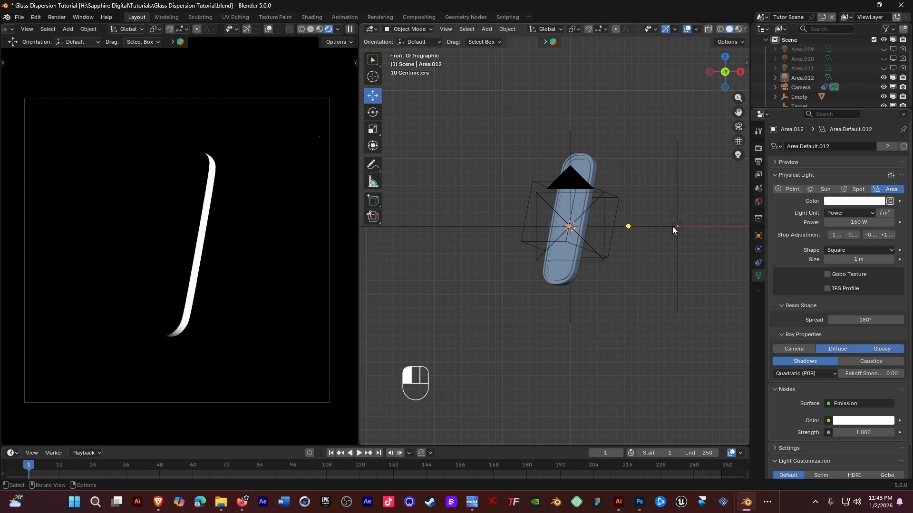
{"action": "key", "text": "shift+d"}
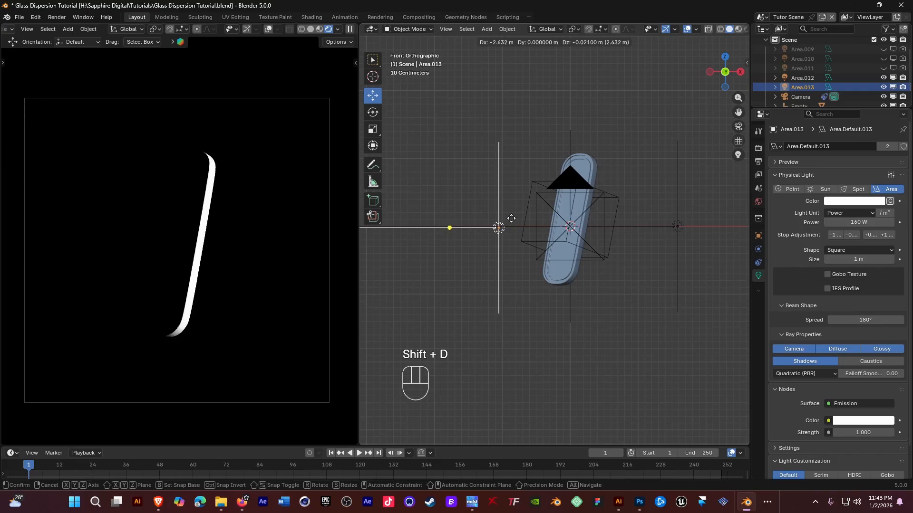
{"action": "key", "text": "x"}
{"action": "left_click", "coordinate": [485, 223]}
- Rotate the duplicated area light by -180° to face the slab and move it about -1.04 m along X
{"action": "key", "text": "r"}
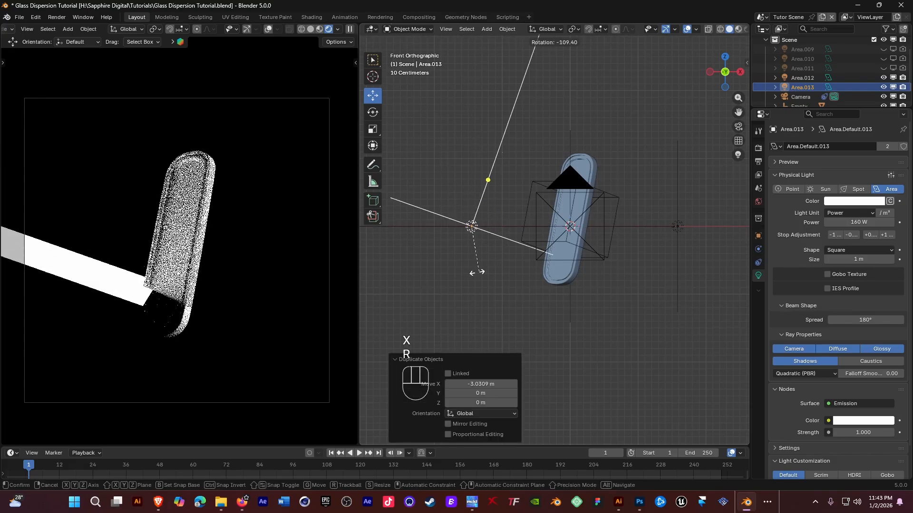
{"action": "key", "text": "ctrl"}
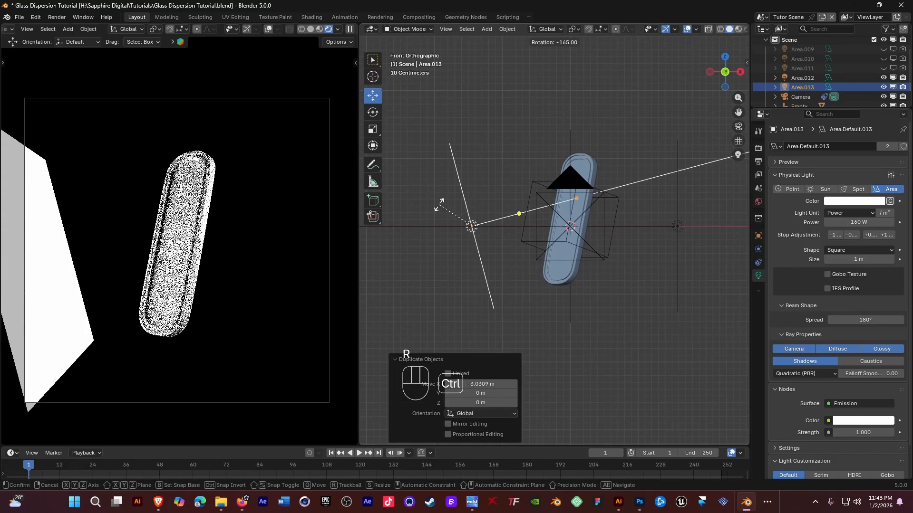
{"action": "left_click", "coordinate": [452, 204]}
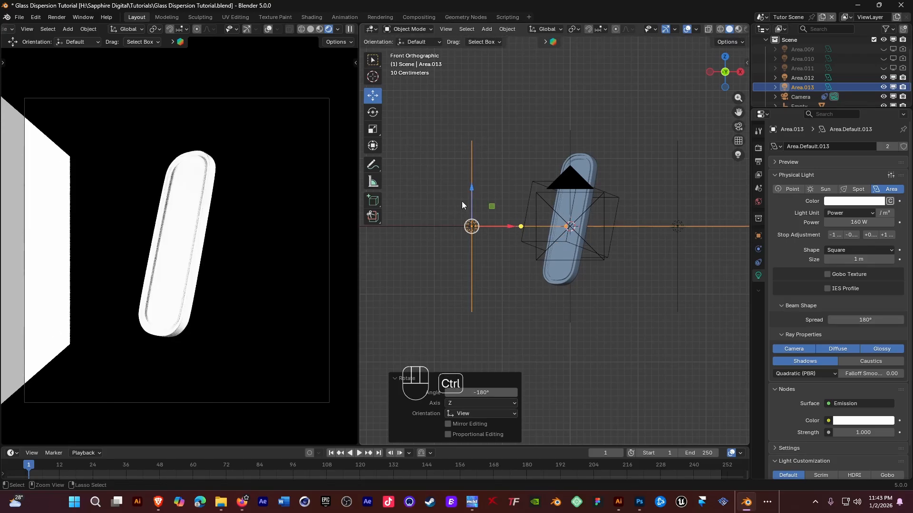
{"action": "left_click_drag", "start_coordinate": [503, 227], "coordinate": [431, 227]}
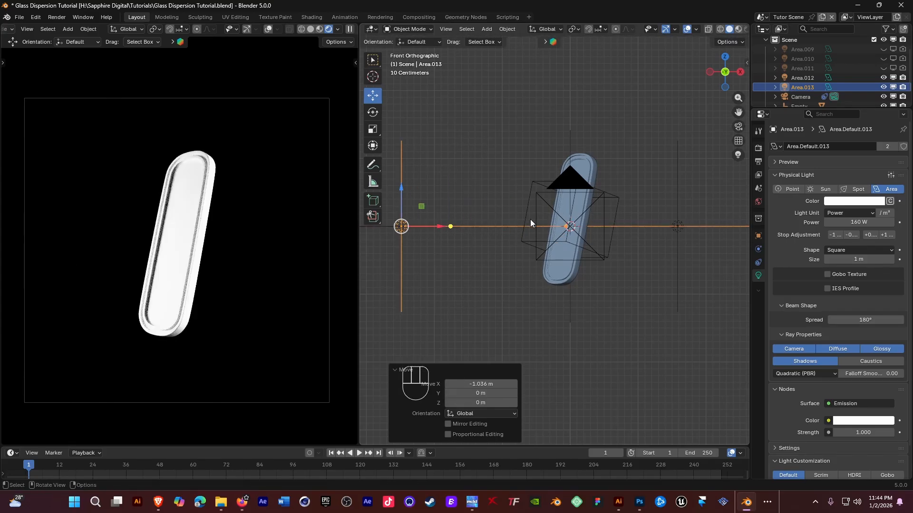
- Lower the duplicated area light's power to 40 W and turn off its camera ray visibility
{"action": "left_click", "coordinate": [835, 235]}
{"action": "left_click", "coordinate": [835, 236]}
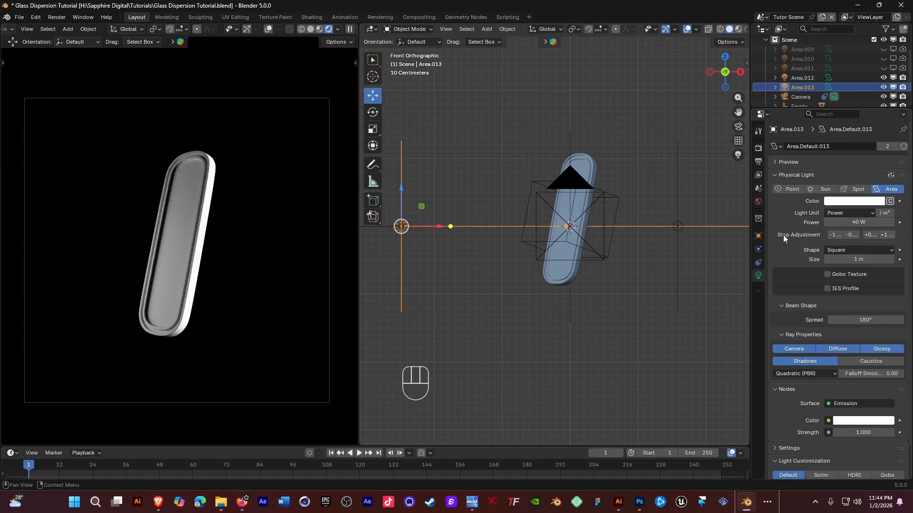
{"action": "left_click", "coordinate": [628, 150]}
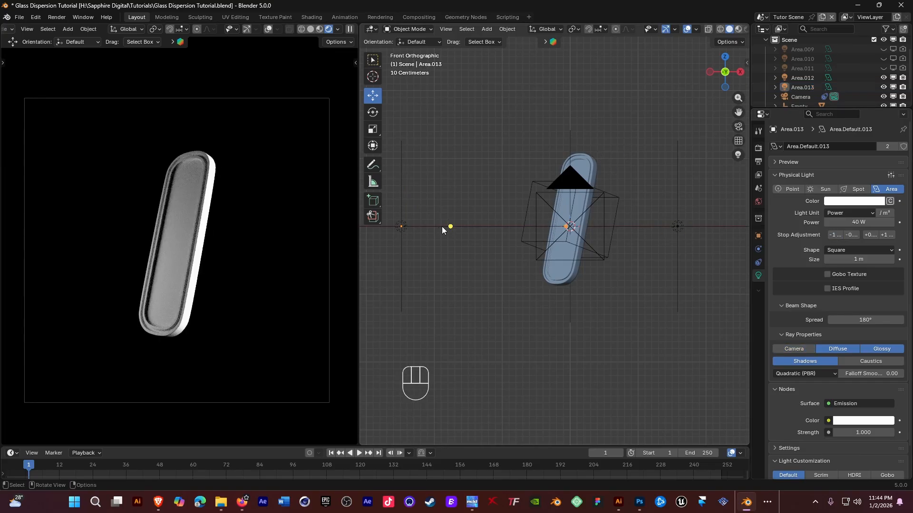
- Duplicate the 40 W area light and move the copy 2.5 m along X to the slab's position
{"action": "middle_click_drag", "start_coordinate": [598, 184], "coordinate": [572, 201], "text": "shift"}
{"action": "scroll", "coordinate": [573, 198], "scroll_direction": "down", "scroll_amount": 2}
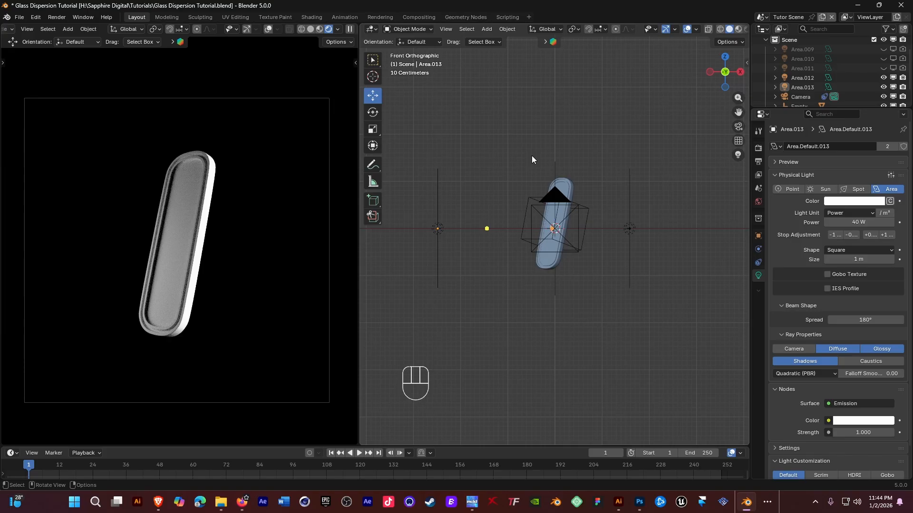
{"action": "key", "text": "shift"}
{"action": "key", "text": "shift+a"}
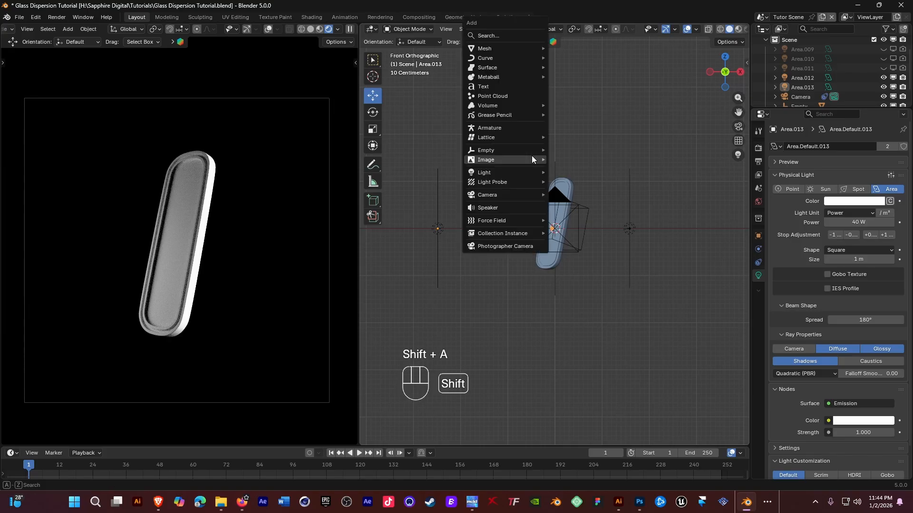
{"action": "left_click", "coordinate": [444, 226]}
{"action": "left_click", "coordinate": [445, 230]}
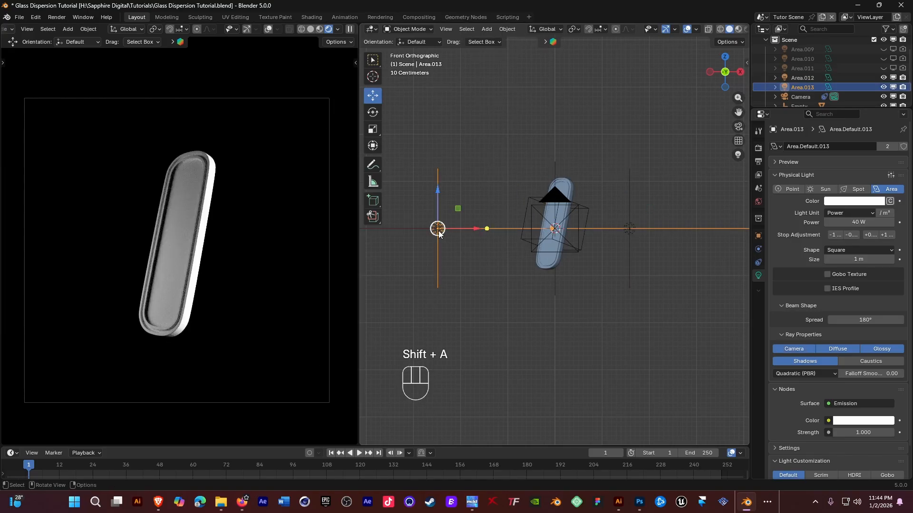
{"action": "key", "text": "shift+d"}
{"action": "key", "text": "ctrl"}
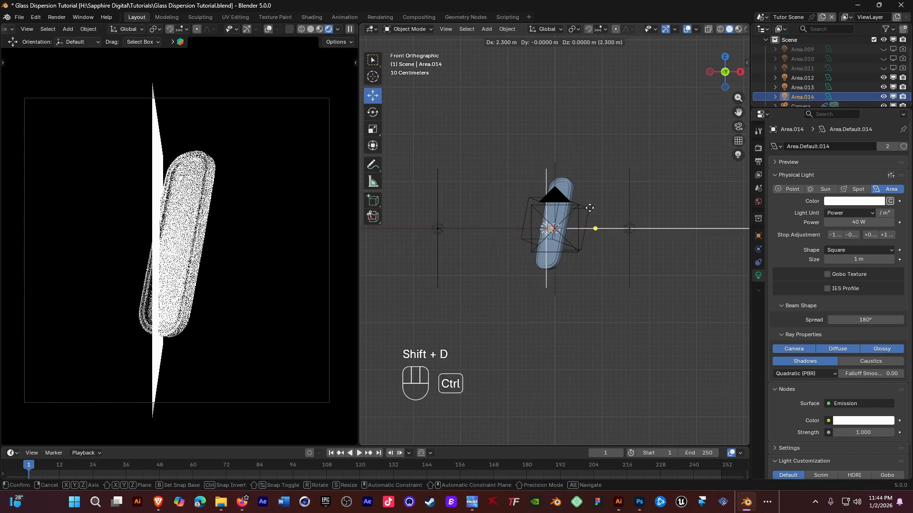
{"action": "left_click", "coordinate": [597, 208]}
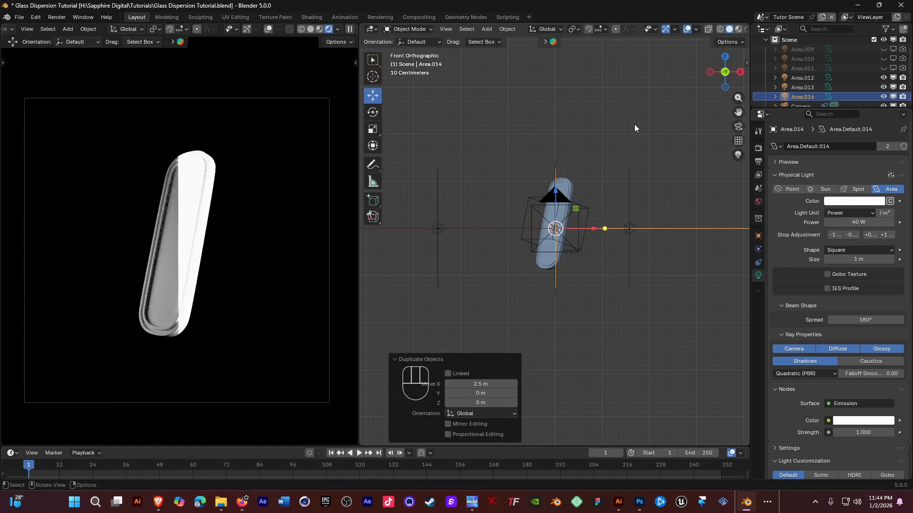
- From the top view, rotate the new light 90° about Z and move it about -2.61 m along Y, between camera and slab
{"action": "key", "text": "KP_7"}
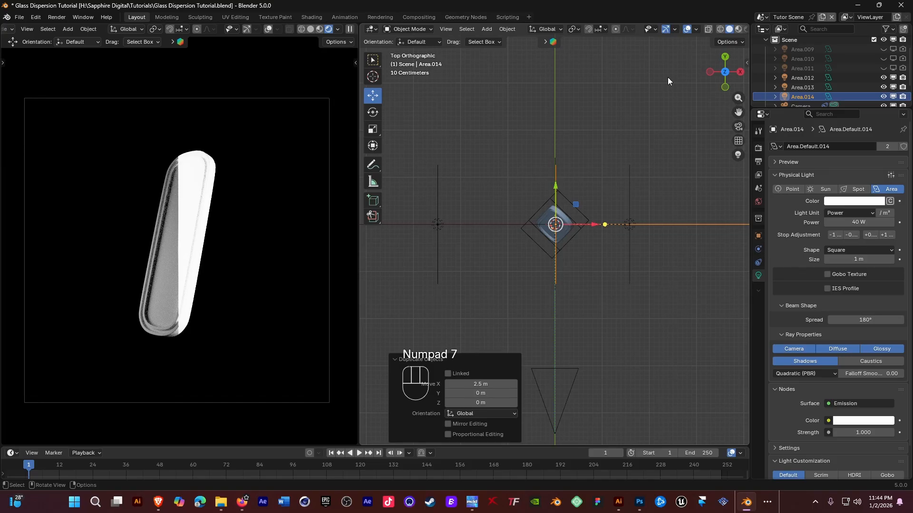
{"action": "key", "text": "r"}
{"action": "key", "text": "ctrl"}
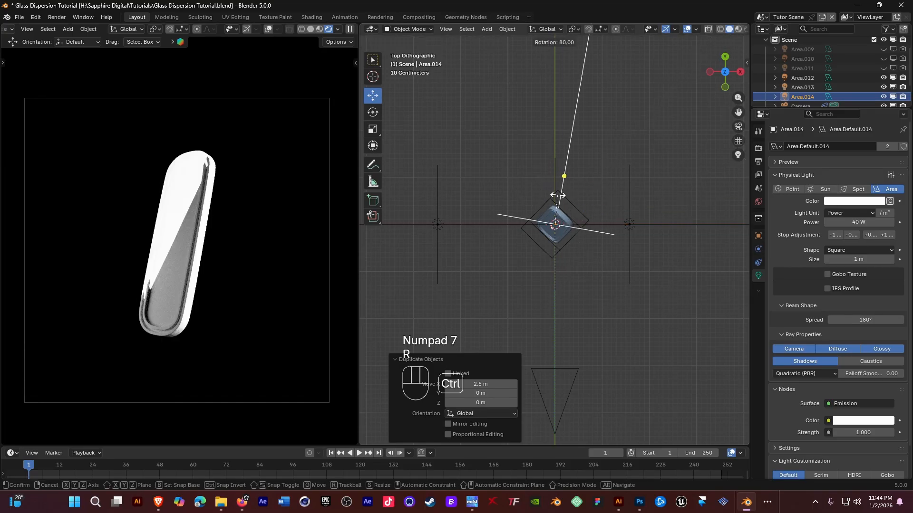
{"action": "left_click", "coordinate": [556, 191]}
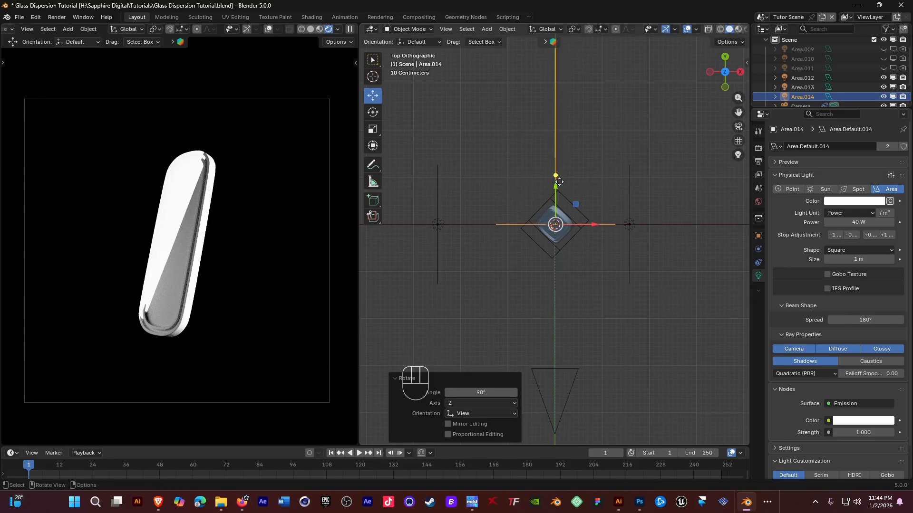
{"action": "left_click_drag", "start_coordinate": [559, 191], "coordinate": [571, 315]}
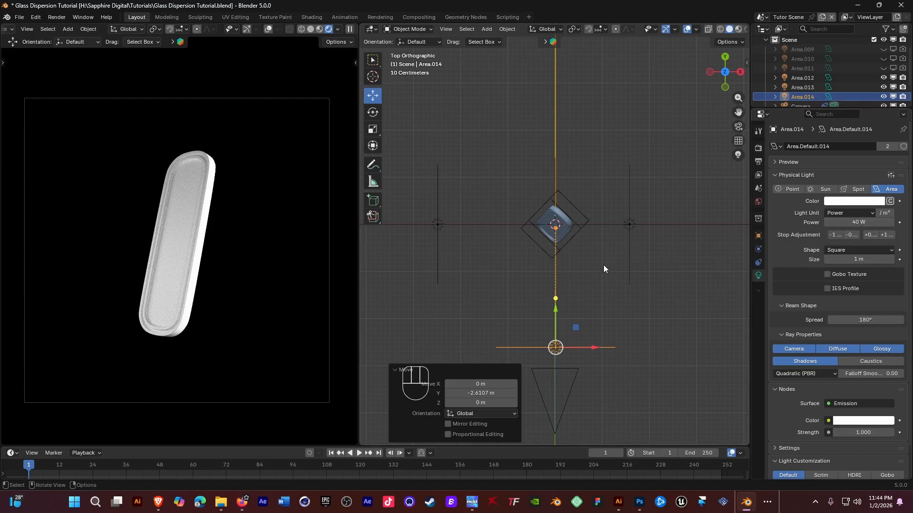
- Turn off the front area light's camera ray visibility and save the file
{"action": "middle_click_drag", "start_coordinate": [549, 247], "coordinate": [670, 244]}
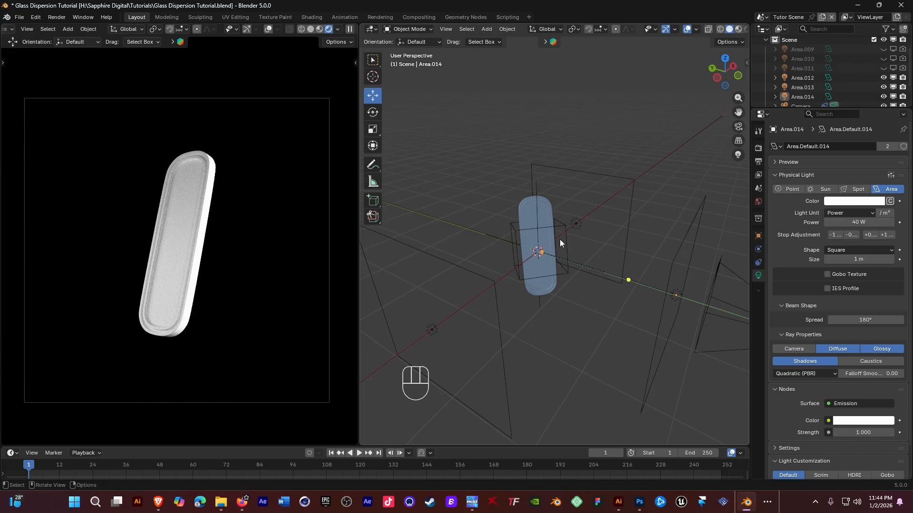
{"action": "middle_click_drag", "start_coordinate": [560, 238], "coordinate": [567, 212], "text": "shift"}
{"action": "scroll", "coordinate": [566, 212], "scroll_direction": "up", "scroll_amount": 1}
{"action": "key", "text": "ctrl+s"}
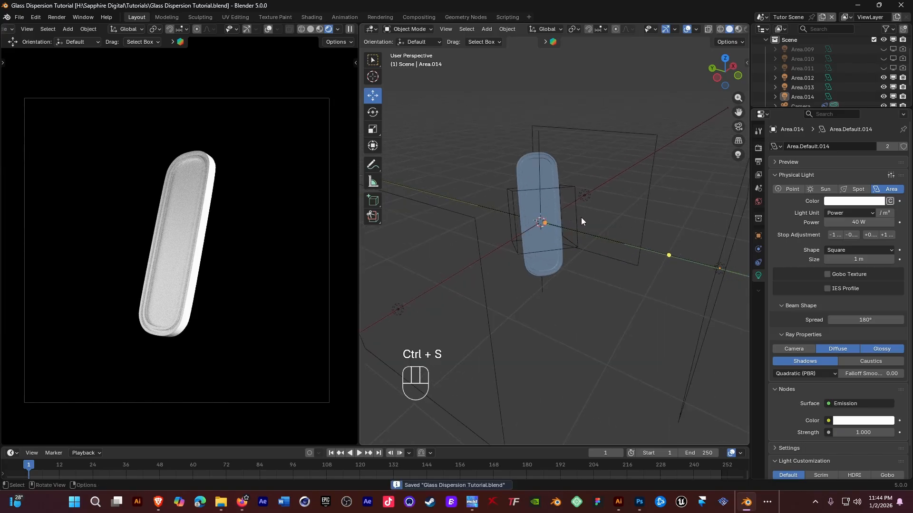
- Add a mesh plane at the scene's centre, scale it by about 2.31 and rotate it 90° about X
{"action": "middle_click_drag", "start_coordinate": [580, 97], "coordinate": [540, 184]}
{"action": "key", "text": "shift+a"}
{"action": "mouse_move", "coordinate": [507, 161]}
{"action": "mouse_move", "coordinate": [507, 48]}
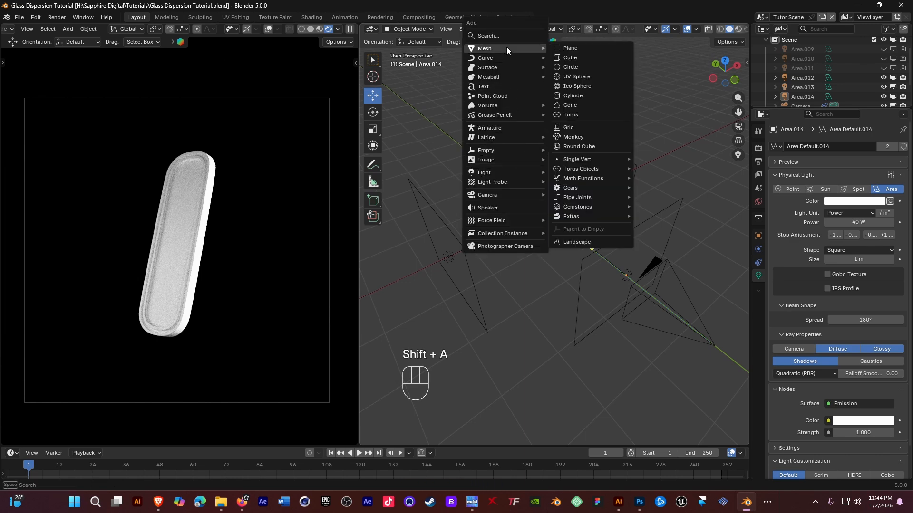
{"action": "left_click", "coordinate": [578, 46]}
{"action": "key", "text": "s"}
{"action": "left_click", "coordinate": [617, 150]}
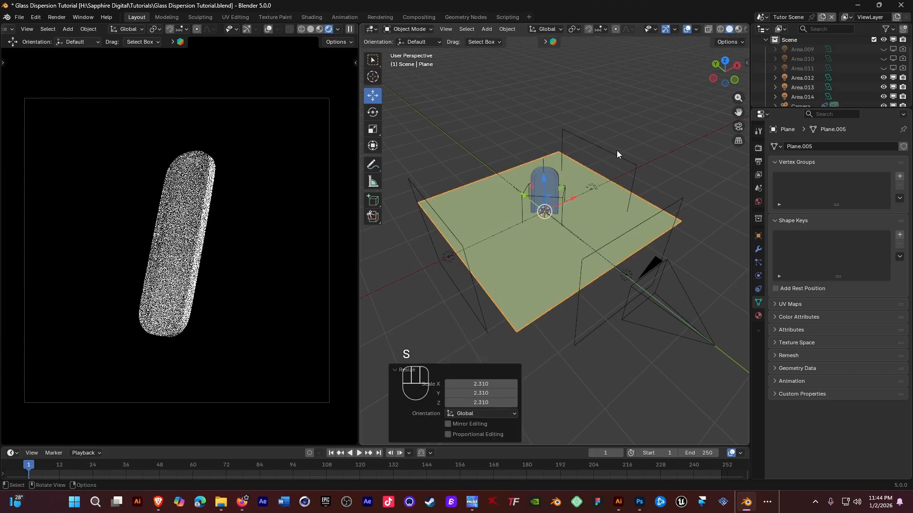
{"action": "key", "text": "r"}
{"action": "key", "text": "x"}
{"action": "key", "text": "KP_9"}
{"action": "key", "text": "KP_0"}
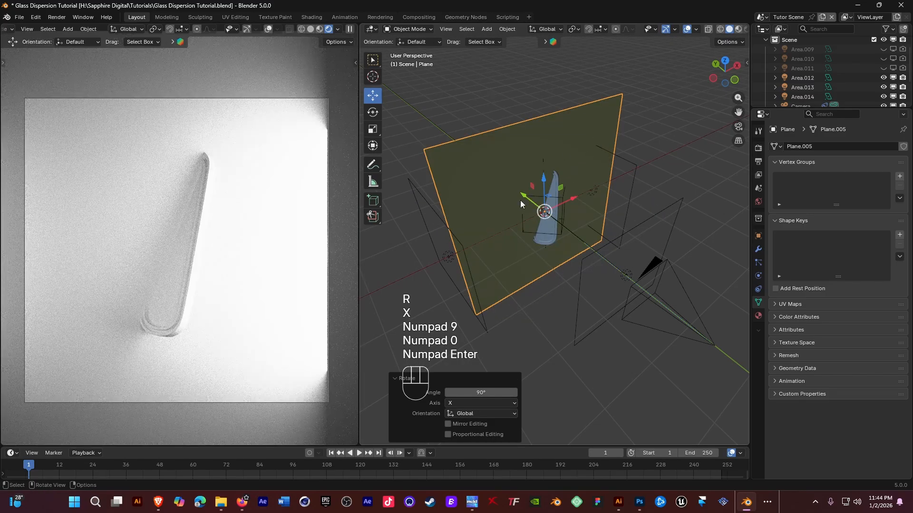
- Move the plane behind the slab along Y by about 1.77 m plus 1.85 m, and enlarge it to fill the camera frame
{"action": "left_click_drag", "start_coordinate": [524, 196], "coordinate": [473, 175]}
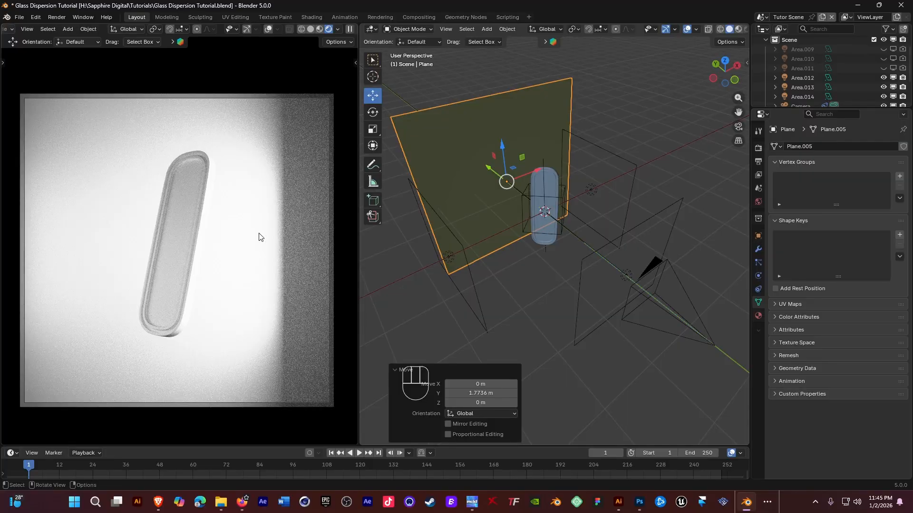
{"action": "left_click_drag", "start_coordinate": [490, 169], "coordinate": [451, 160]}
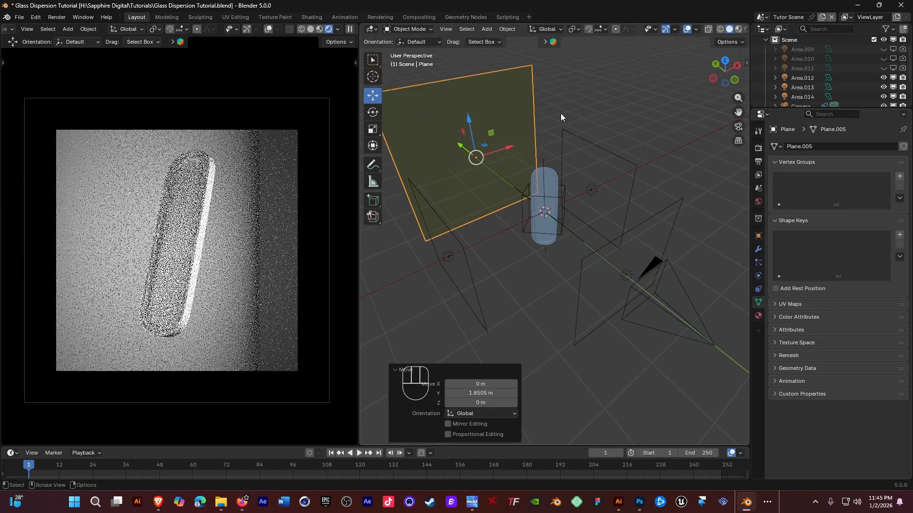
{"action": "key", "text": "s"}
{"action": "left_click", "coordinate": [609, 102]}
- Spread the two side area lights outward along X, moving the 160 W light about 1.99 m, and save the file
{"action": "middle_click_drag", "start_coordinate": [608, 102], "coordinate": [538, 164]}
{"action": "left_click", "coordinate": [606, 178]}
{"action": "left_click", "coordinate": [580, 177]}
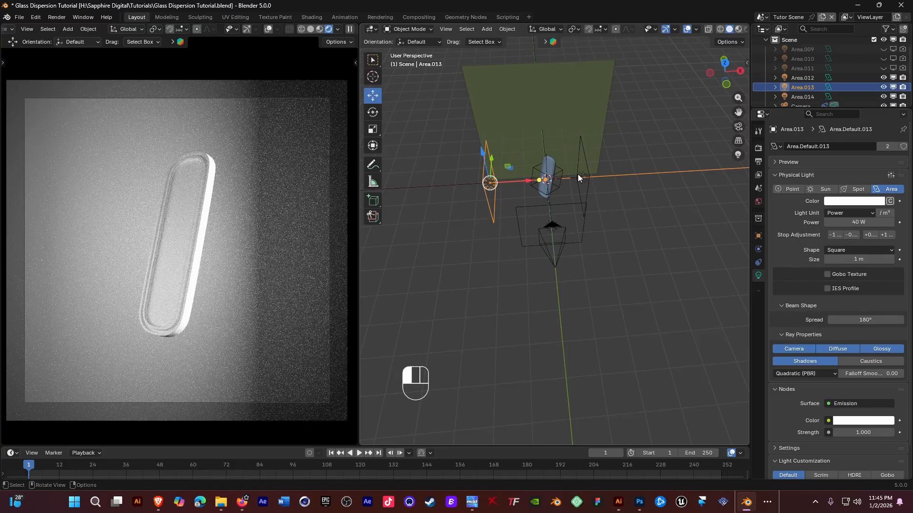
{"action": "left_click_drag", "start_coordinate": [617, 176], "coordinate": [660, 175]}
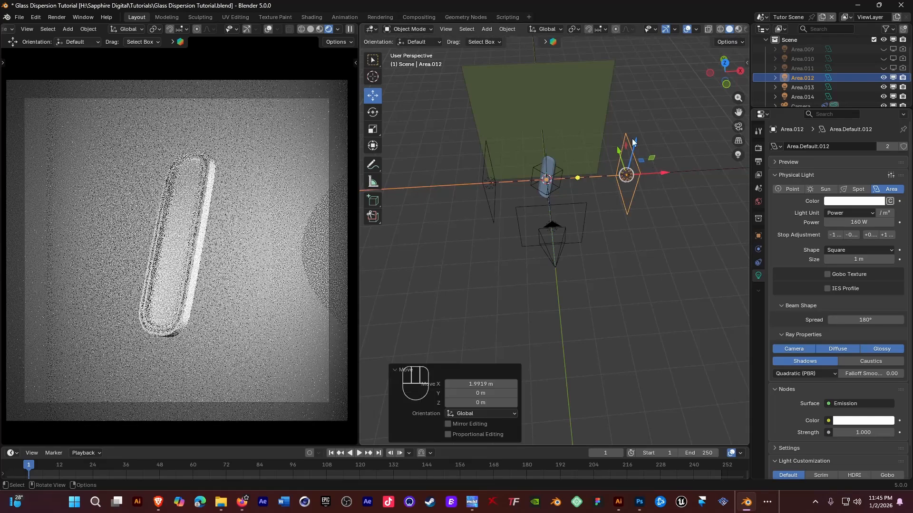
{"action": "left_click", "coordinate": [490, 183]}
{"action": "left_click_drag", "start_coordinate": [512, 183], "coordinate": [485, 189]}
{"action": "left_click", "coordinate": [668, 106]}
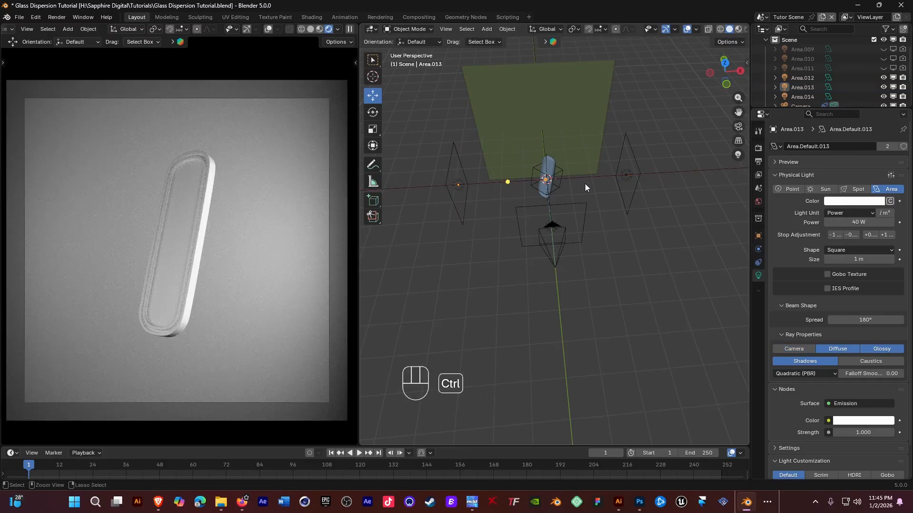
{"action": "key", "text": "ctrl+s"}
- Move the backdrop plane about -0.62 m along Y and scale it to about 0.85
{"action": "mouse_move", "coordinate": [564, 161]}
{"action": "middle_mouse_down"}
{"action": "mouse_move", "coordinate": [579, 192]}
{"action": "mouse_move", "coordinate": [585, 170]}
{"action": "mouse_move", "coordinate": [560, 161]}
{"action": "middle_mouse_up"}
{"action": "left_click", "coordinate": [509, 165]}
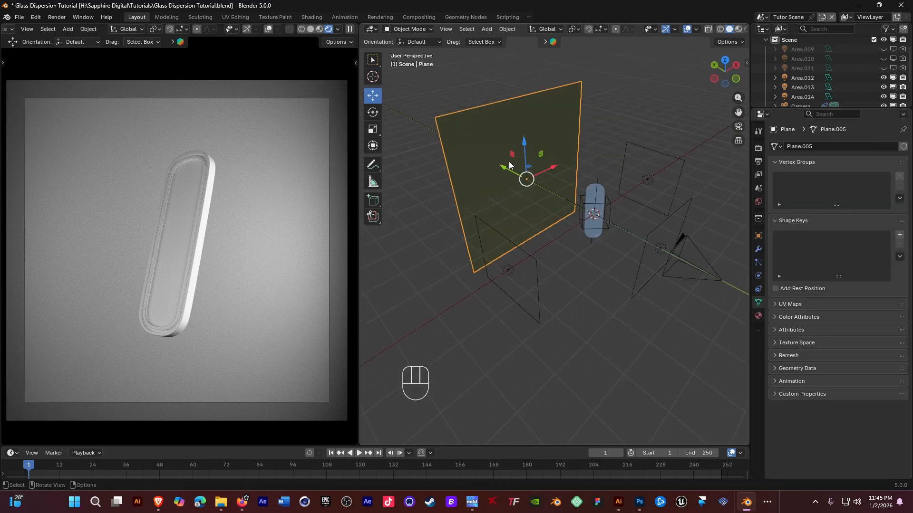
{"action": "left_click_drag", "start_coordinate": [509, 167], "coordinate": [517, 175]}
{"action": "key", "text": "s"}
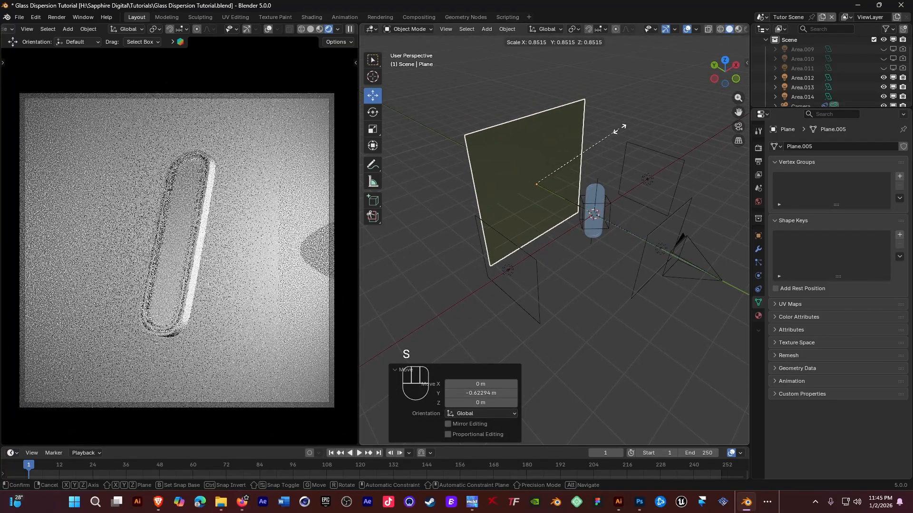
{"action": "left_click", "coordinate": [619, 128]}
- Apply the backdrop plane's transformation and save the file
{"action": "middle_click_drag", "start_coordinate": [633, 94], "coordinate": [578, 159]}
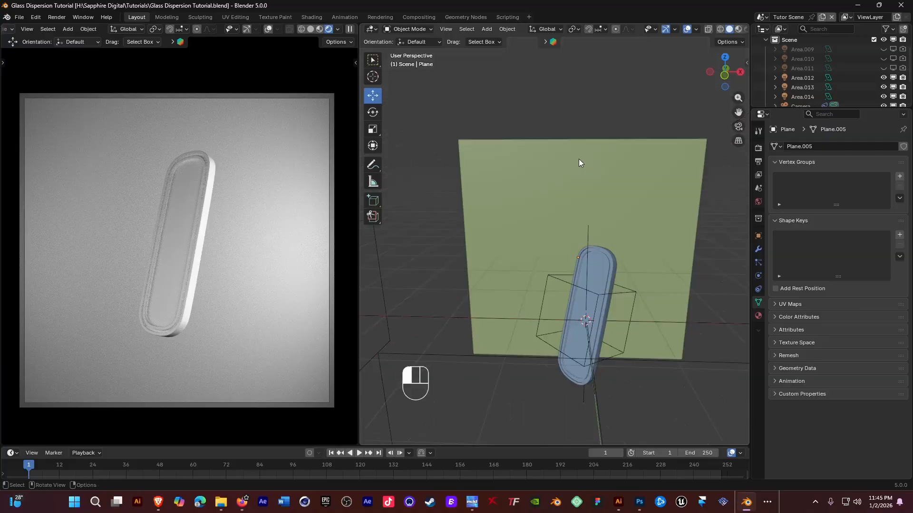
{"action": "key", "text": "ctrl+a"}
{"action": "left_click", "coordinate": [546, 187]}
{"action": "left_click", "coordinate": [562, 102]}
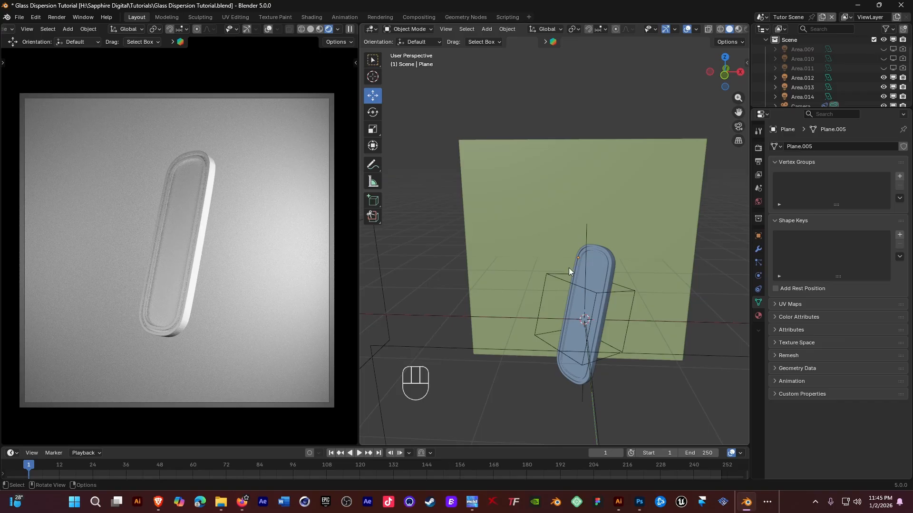
{"action": "key", "text": "ctrl+s"}
- Create a new material named "BG Design" for the backdrop plane in the Shader Editor
{"action": "middle_click_drag", "start_coordinate": [589, 185], "coordinate": [560, 216], "text": "shift"}
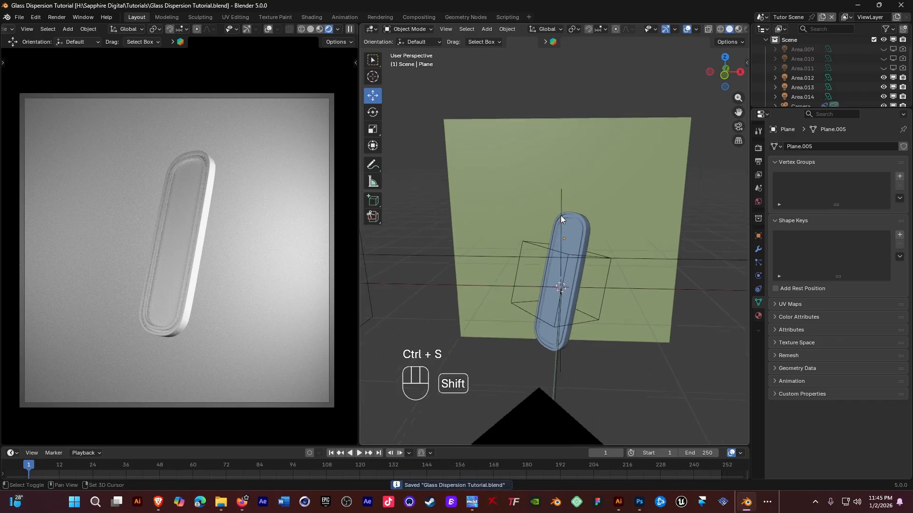
{"action": "left_click", "coordinate": [610, 179]}
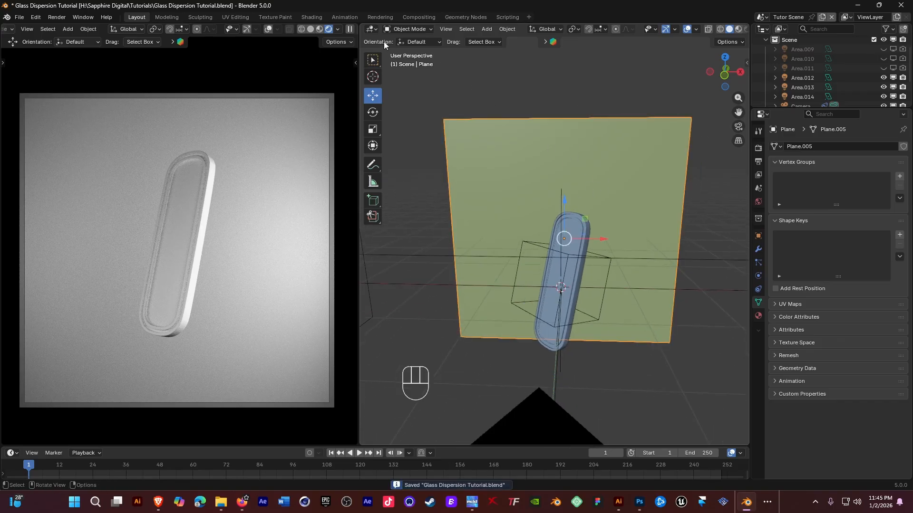
{"action": "left_click", "coordinate": [376, 30]}
{"action": "left_click", "coordinate": [402, 108]}
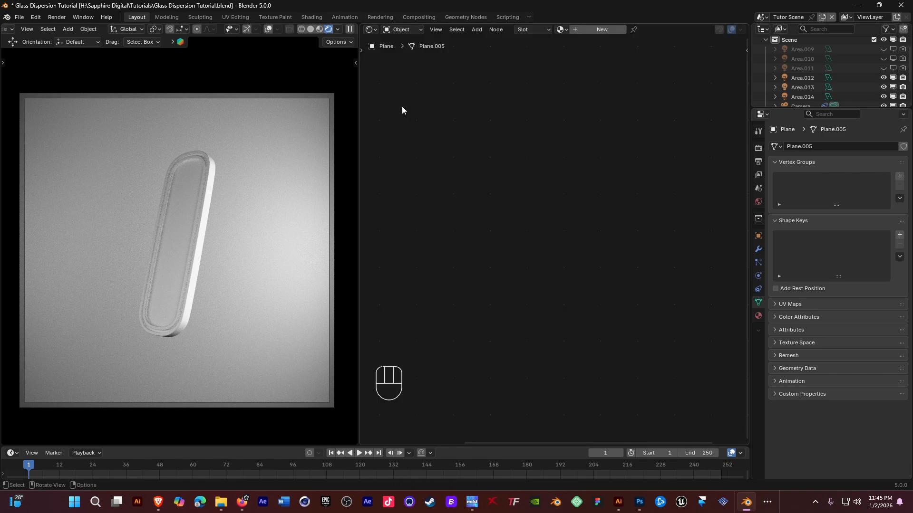
{"action": "left_click", "coordinate": [603, 30]}
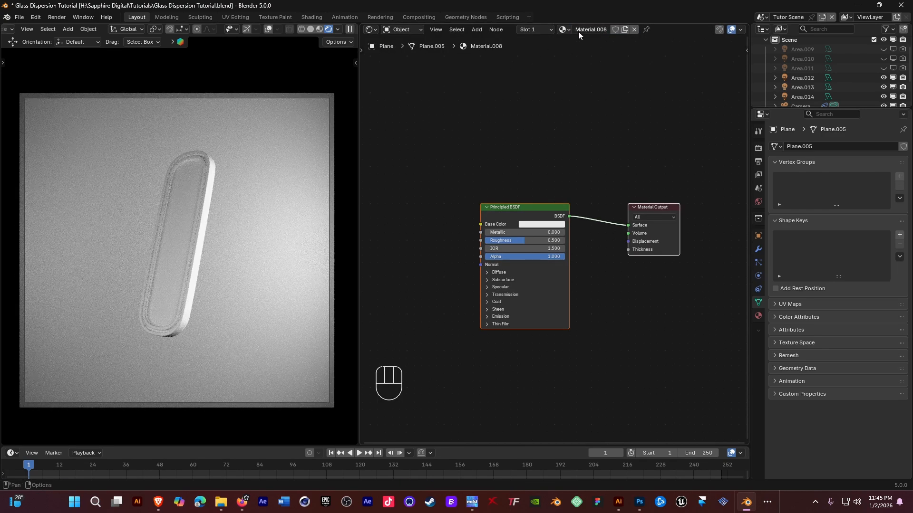
{"action": "left_click", "coordinate": [587, 31]}
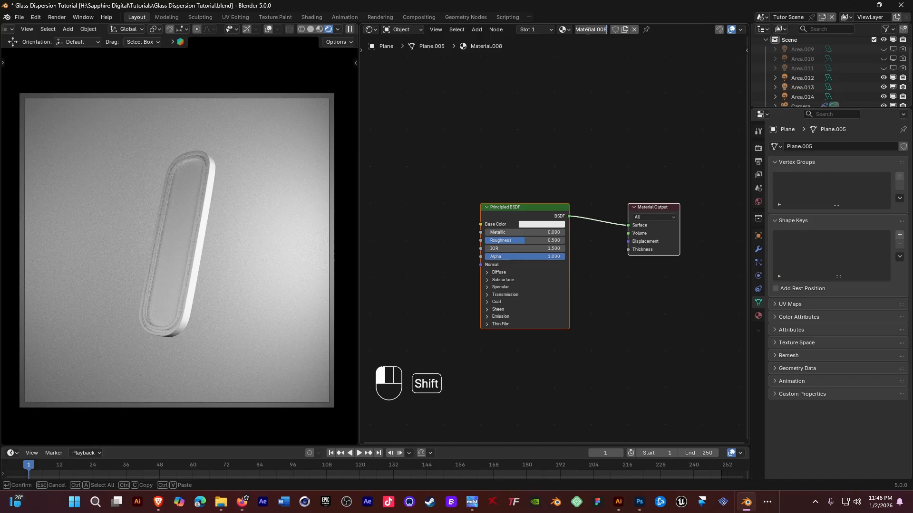
{"action": "type", "text": "BG"}
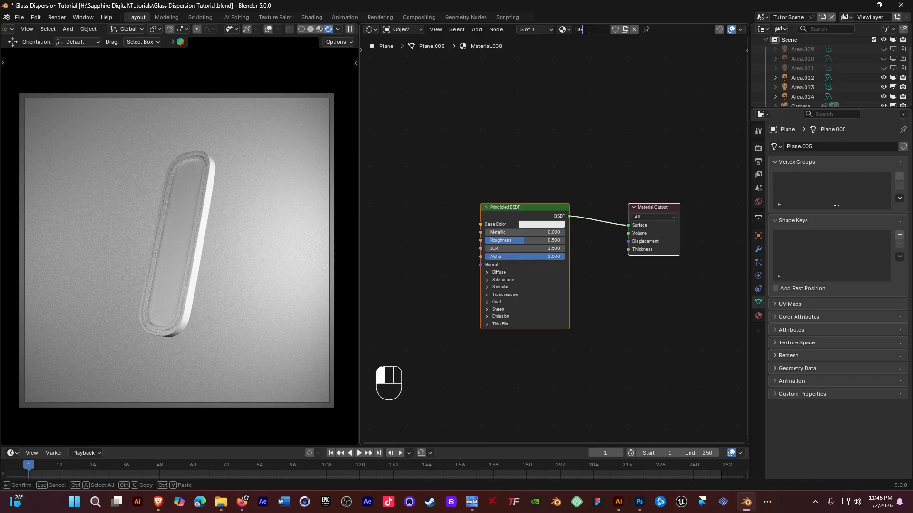
{"action": "type", "text": " Dis"}
{"action": "key", "text": "Return"}
- Add an Image Texture node feeding the Principled BSDF's Base Color and load "Sapphre BG 2.png" into it
{"action": "middle_click_drag", "start_coordinate": [531, 179], "coordinate": [577, 148]}
{"action": "left_click", "coordinate": [422, 190]}
{"action": "key", "text": "shift+a"}
{"action": "left_click", "coordinate": [422, 189]}
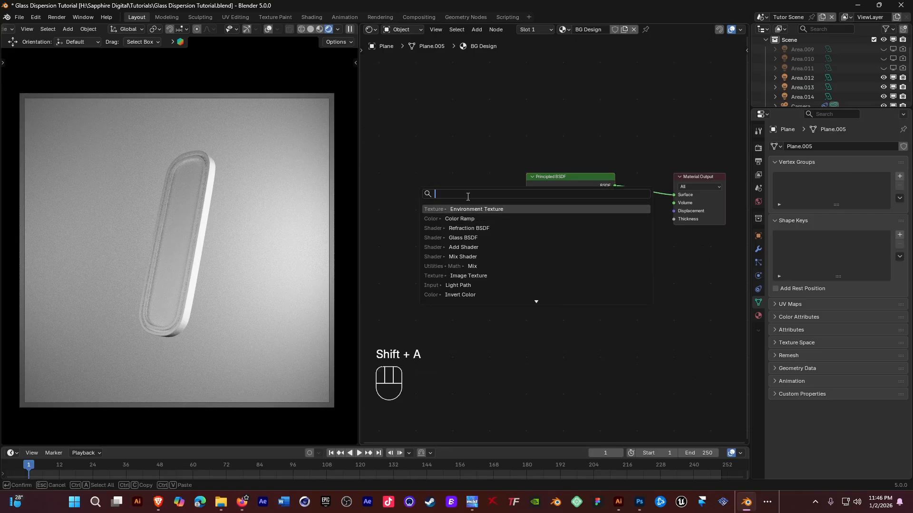
{"action": "type", "text": "im"}
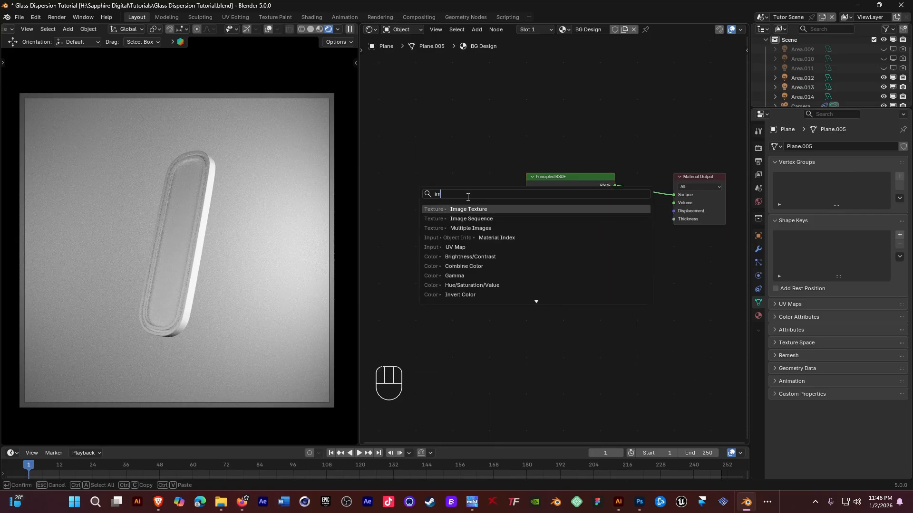
{"action": "left_click", "coordinate": [466, 209]}
{"action": "left_click", "coordinate": [386, 184]}
{"action": "left_click_drag", "start_coordinate": [461, 194], "coordinate": [526, 194]}
{"action": "left_click_drag", "start_coordinate": [426, 187], "coordinate": [440, 186]}
{"action": "left_click", "coordinate": [470, 211]}
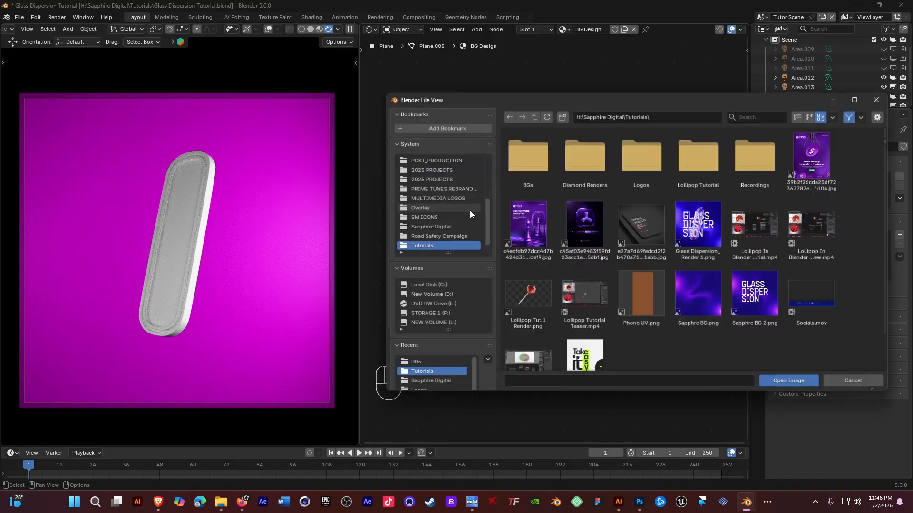
{"action": "double_click", "coordinate": [770, 290]}
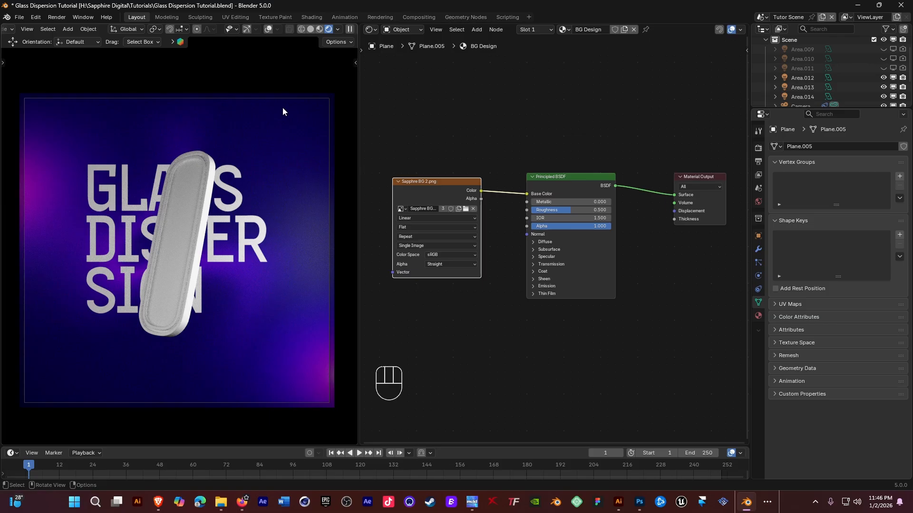
- Switch to Photoshop to examine the source artwork of the background image
{"action": "left_click", "coordinate": [640, 502]}
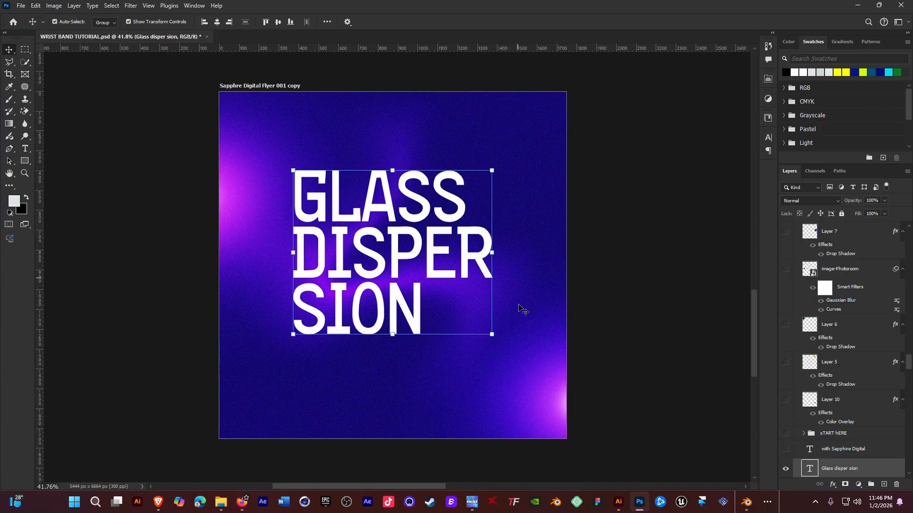
{"action": "mouse_move", "coordinate": [643, 504]}
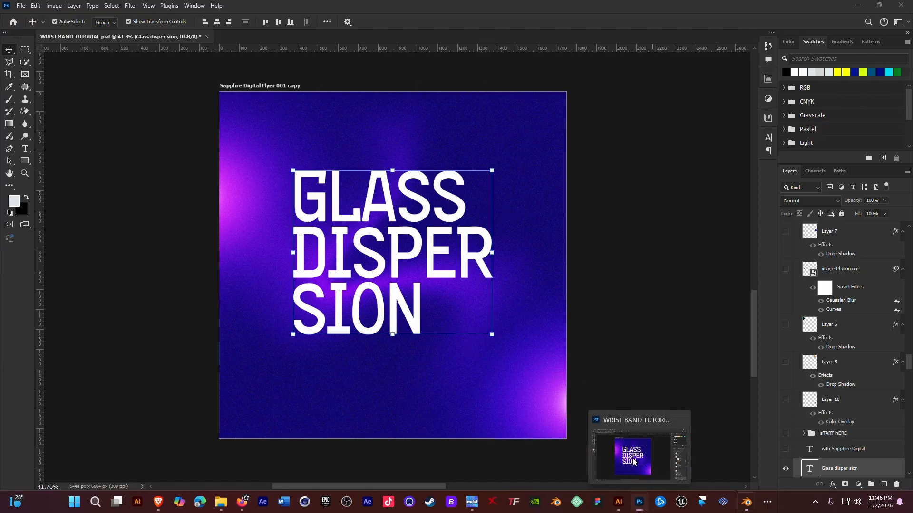
- Switch back to Blender and save the file with the finished backdrop material
{"action": "left_click", "coordinate": [632, 462]}
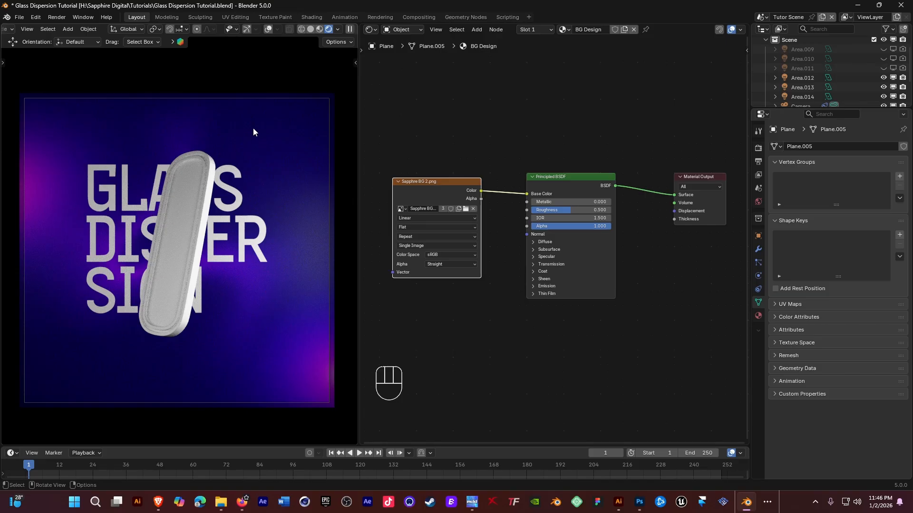
{"action": "left_click", "coordinate": [533, 127]}
{"action": "middle_click_drag", "start_coordinate": [462, 152], "coordinate": [488, 141]}
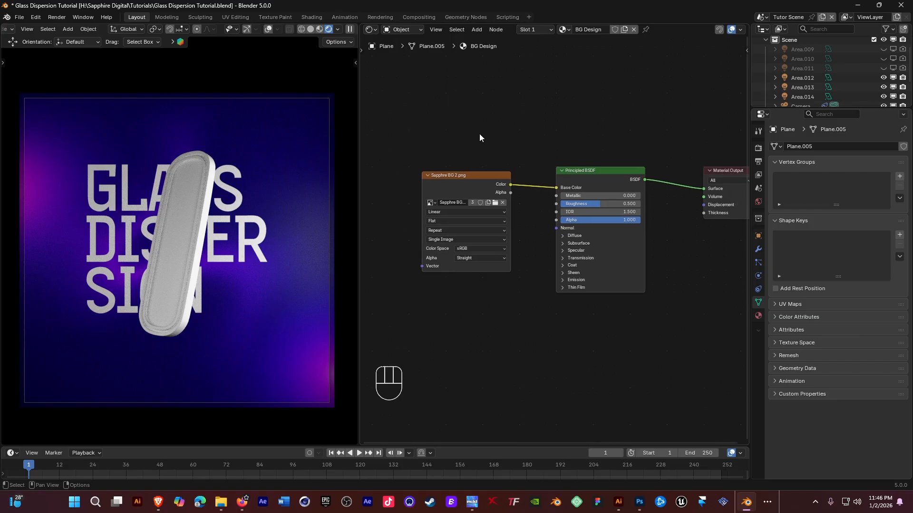
{"action": "key", "text": "ctrl+s"}
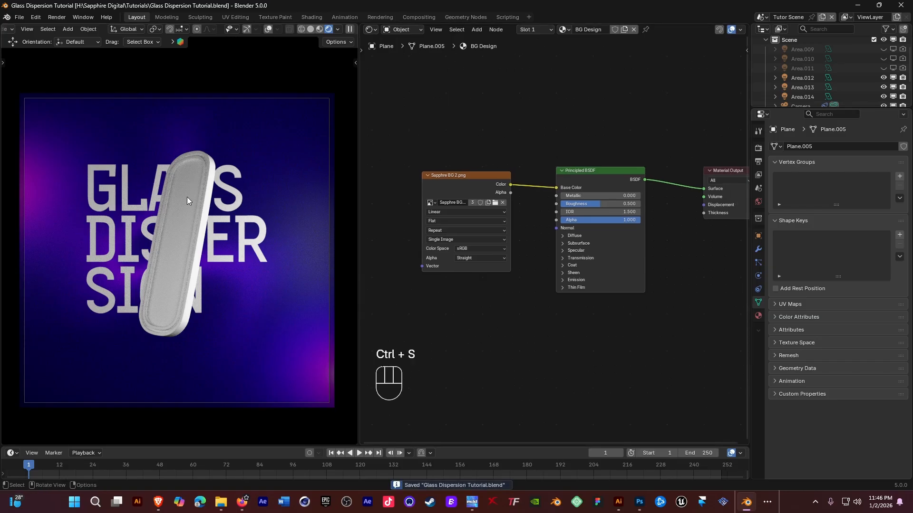
- Create a new material named "Glass Material" for the tilted rounded slab and save the file
{"action": "left_click", "coordinate": [201, 188]}
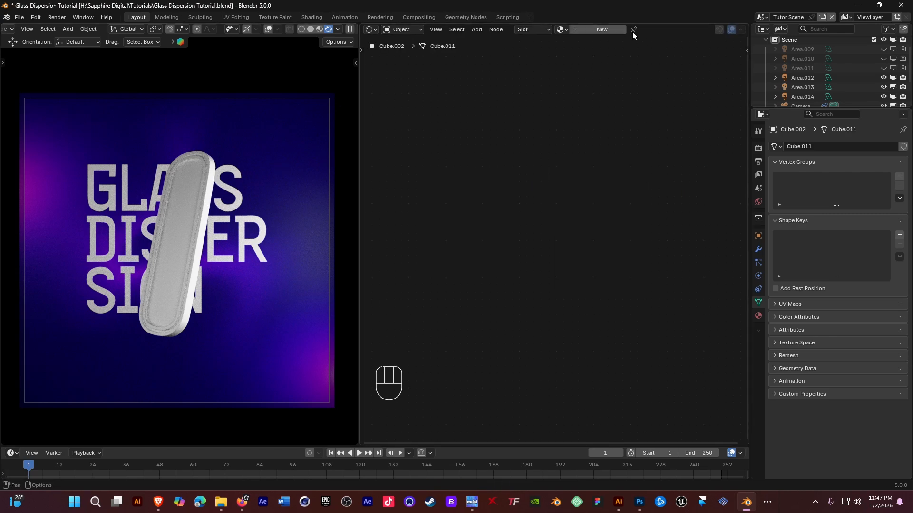
{"action": "left_click", "coordinate": [614, 30]}
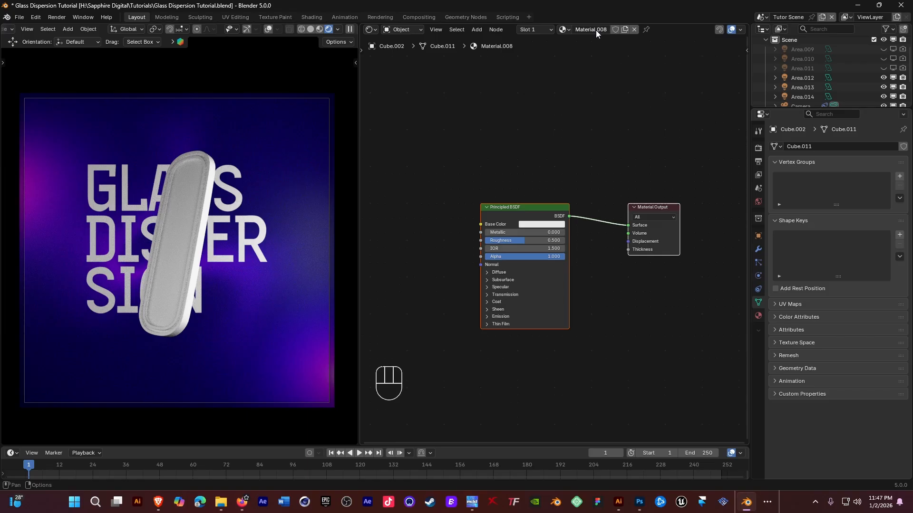
{"action": "left_click", "coordinate": [596, 29]}
{"action": "type", "text": "G"}
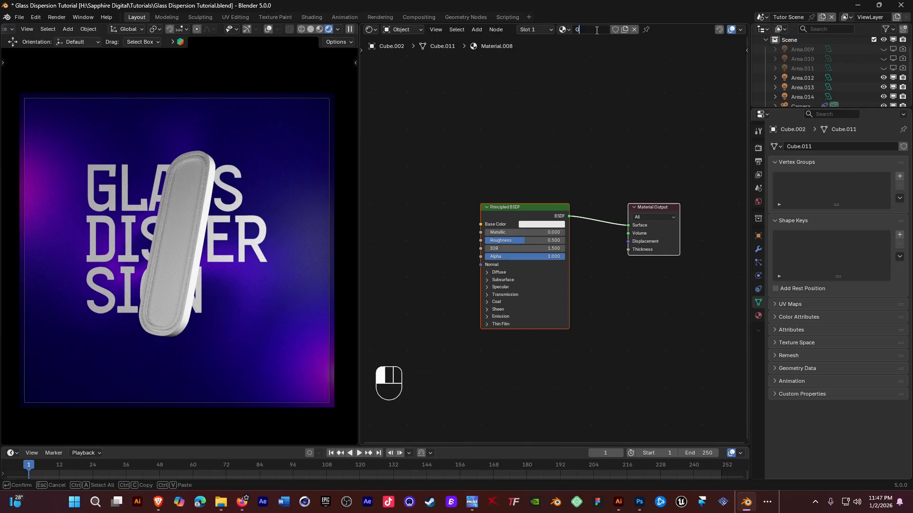
{"action": "type", "text": "lass"}
{"action": "type", "text": " Matt"}
{"action": "type", "text": "eria"}
{"action": "type", "text": "l"}
{"action": "left_click", "coordinate": [645, 74]}
{"action": "left_click", "coordinate": [595, 92]}
{"action": "key", "text": "ctrl+s"}
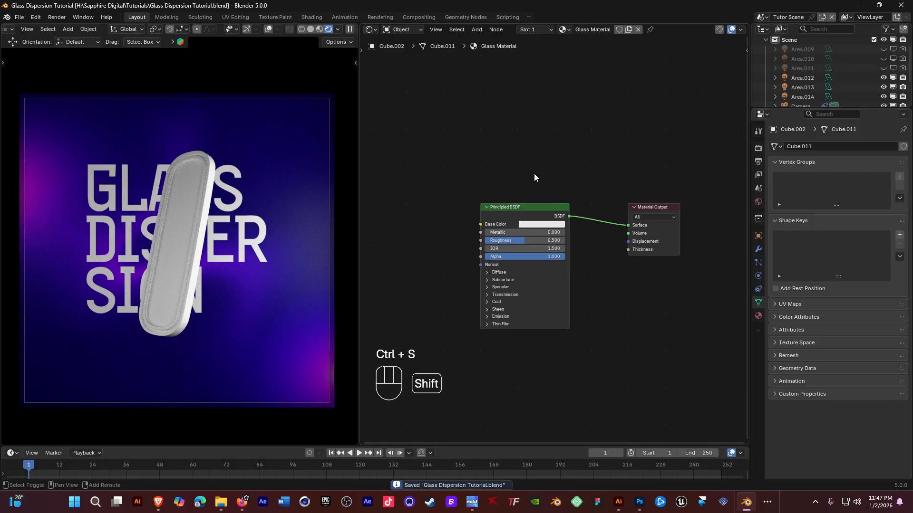
- Delete the Principled BSDF node from the Glass Material node tree
{"action": "middle_click_drag", "start_coordinate": [534, 173], "coordinate": [541, 146], "text": "shift"}
{"action": "scroll", "coordinate": [533, 191], "scroll_direction": "up", "scroll_amount": 2}
{"action": "middle_click_drag", "start_coordinate": [549, 199], "coordinate": [587, 172], "text": "shift"}
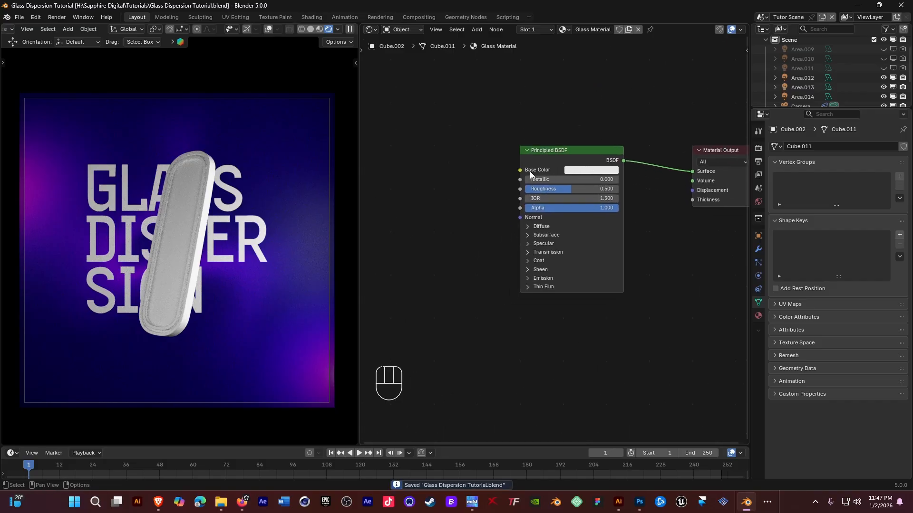
{"action": "left_click", "coordinate": [571, 162]}
{"action": "key", "text": "Delete"}
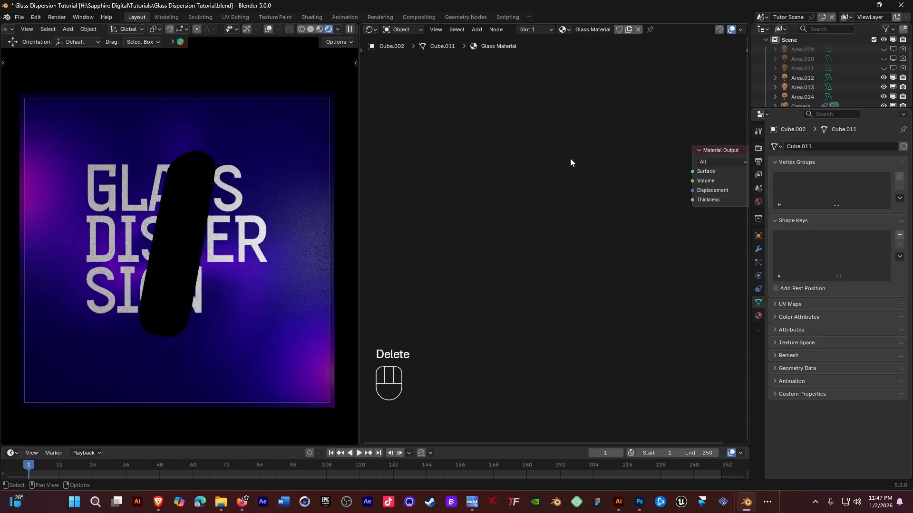
- Add a Mix Shader node just before the Material Output node
{"action": "middle_click_drag", "start_coordinate": [565, 181], "coordinate": [530, 175], "text": "shift"}
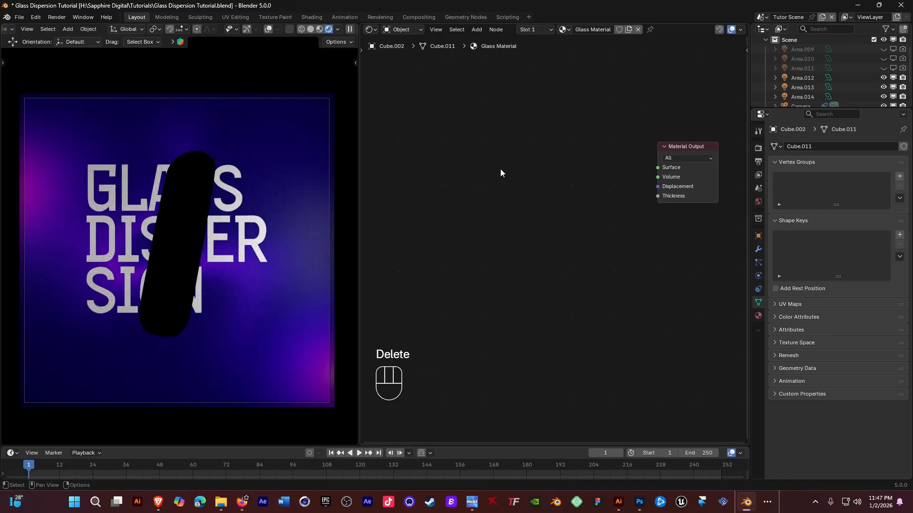
{"action": "key", "text": "shift+a"}
{"action": "left_click", "coordinate": [510, 167]}
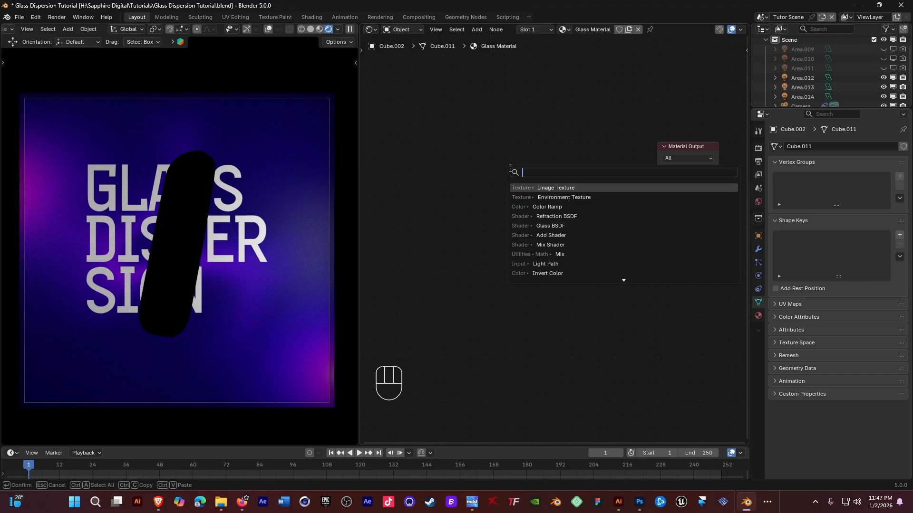
{"action": "type", "text": "mix"}
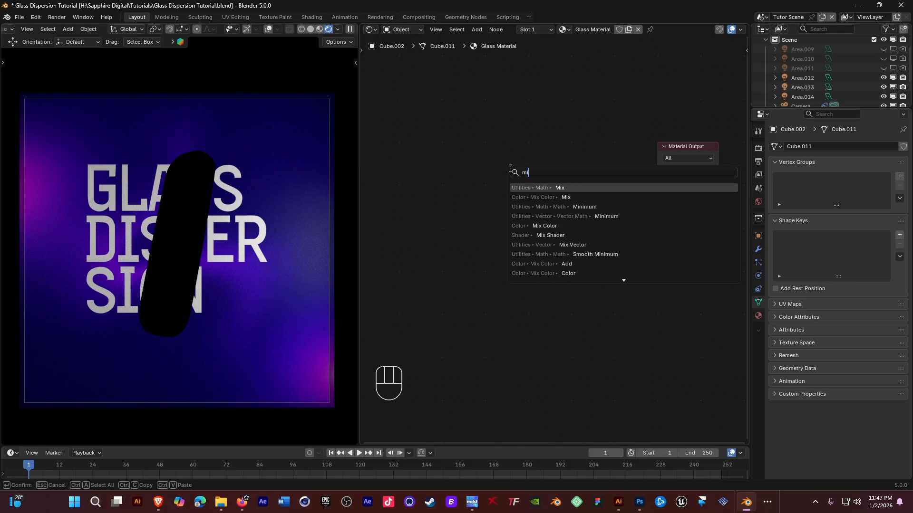
{"action": "left_click", "coordinate": [551, 217]}
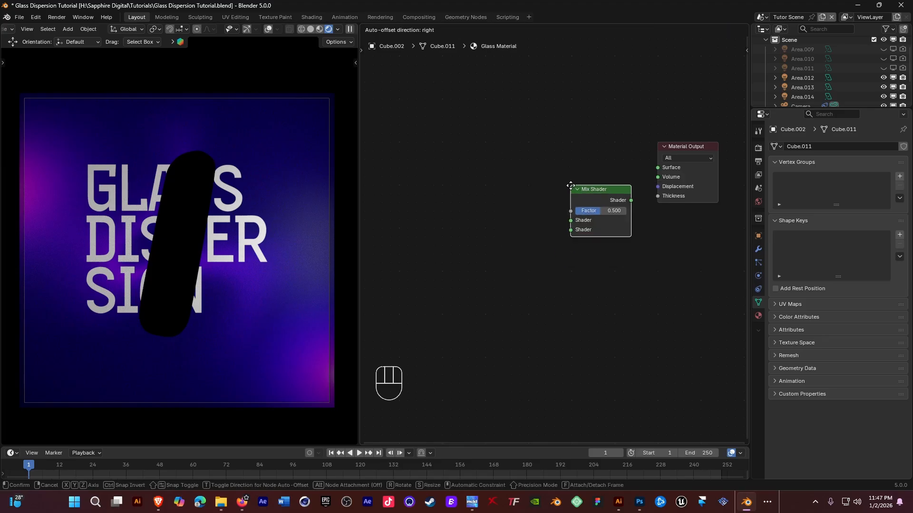
{"action": "left_click", "coordinate": [569, 161]}
- Add a Glass BSDF node below and before the Mix Shader
{"action": "key", "text": "shift+a"}
{"action": "left_click", "coordinate": [569, 161]}
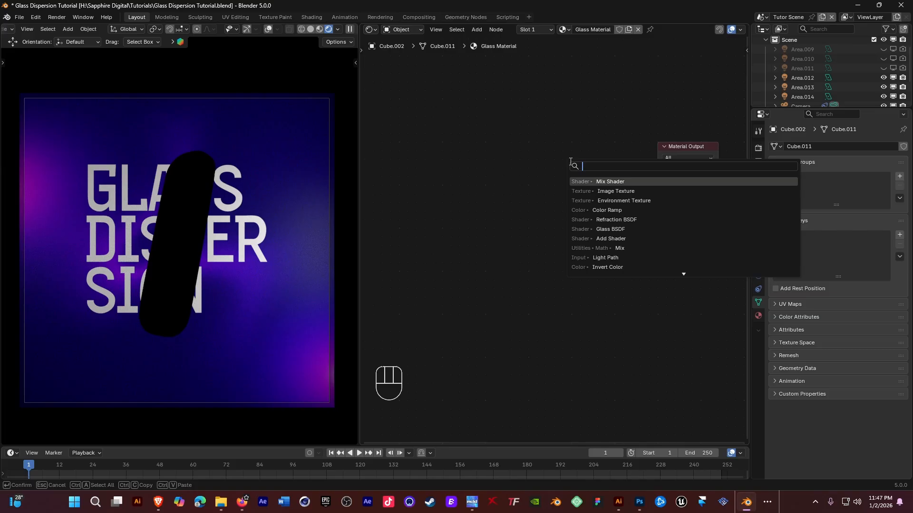
{"action": "type", "text": "glas"}
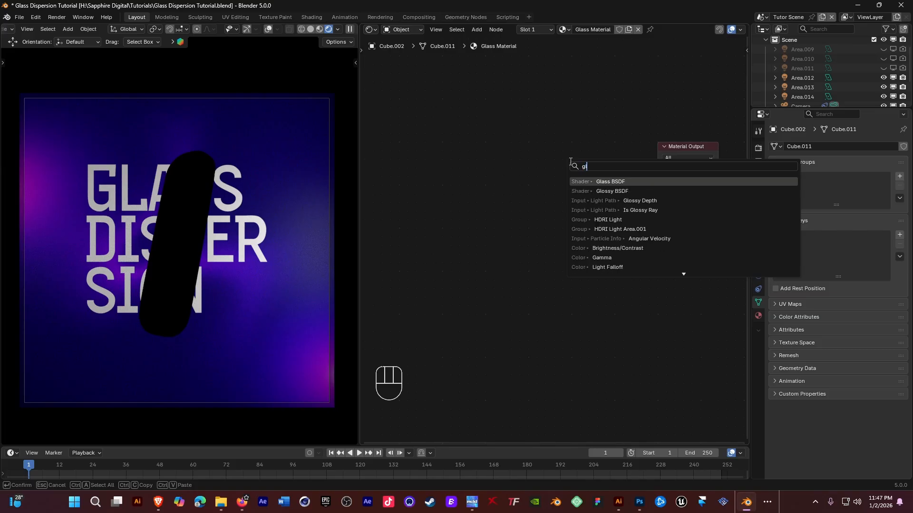
{"action": "left_click", "coordinate": [616, 182]}
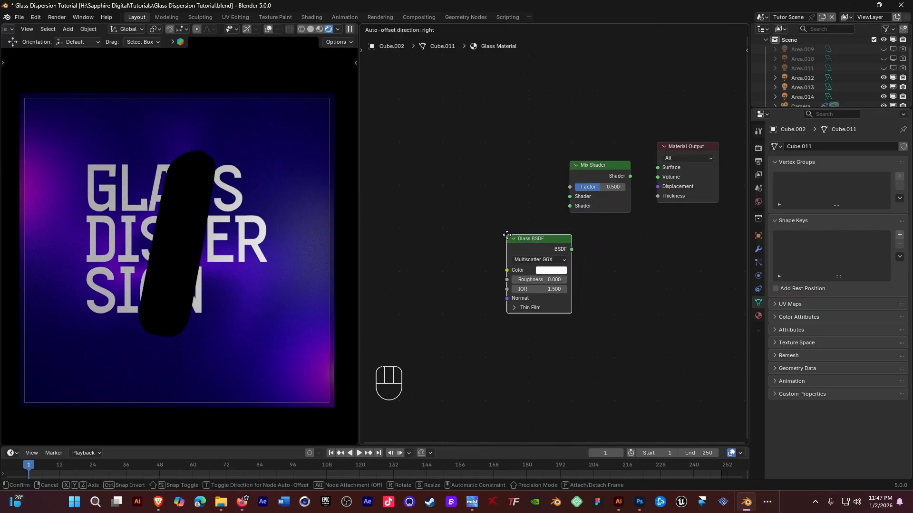
{"action": "left_click", "coordinate": [486, 247]}
- Add an Add Shader node before the Mix Shader and place a duplicate of it in front of the first one
{"action": "key", "text": "shift+a"}
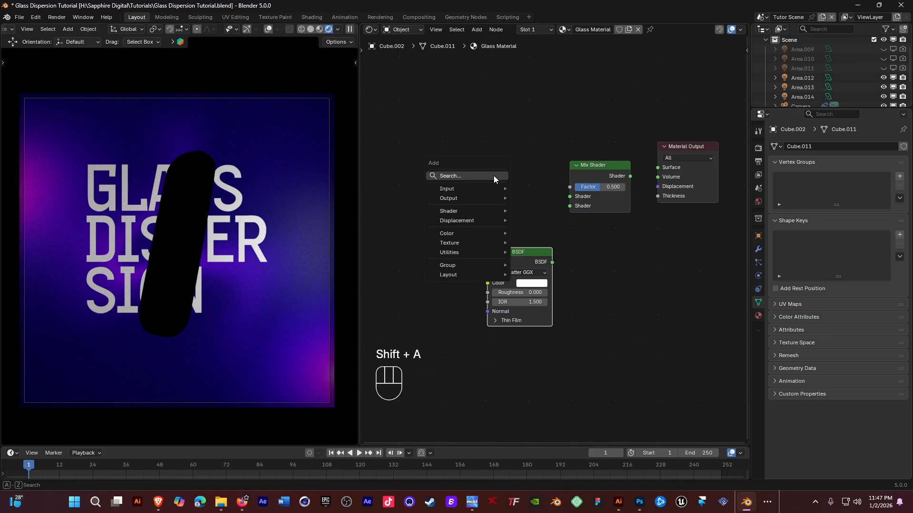
{"action": "left_click", "coordinate": [494, 177]}
{"action": "type", "text": "add"}
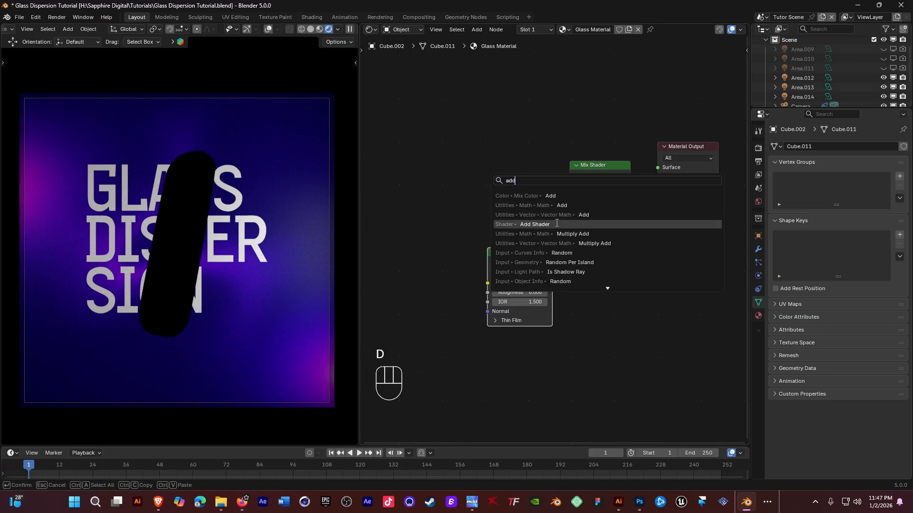
{"action": "left_click", "coordinate": [556, 223]}
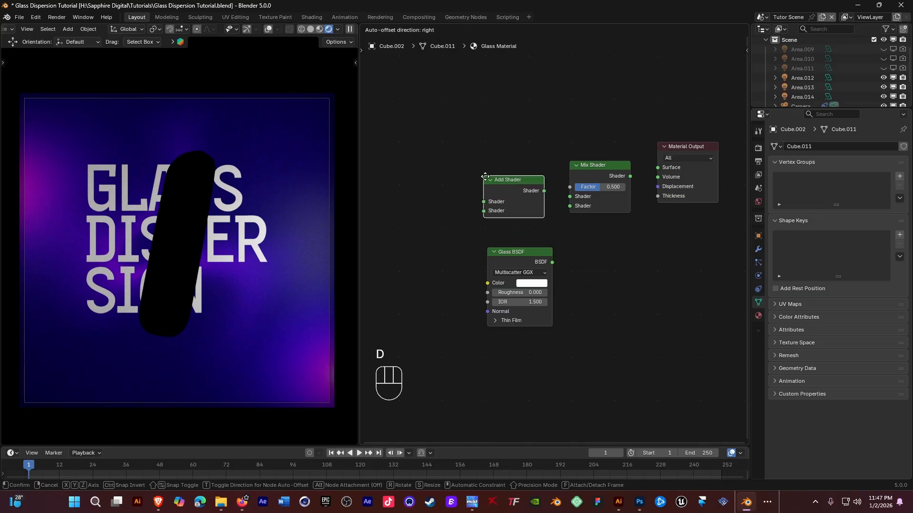
{"action": "left_click", "coordinate": [457, 161]}
{"action": "key", "text": "shift+d"}
{"action": "left_click", "coordinate": [384, 157]}
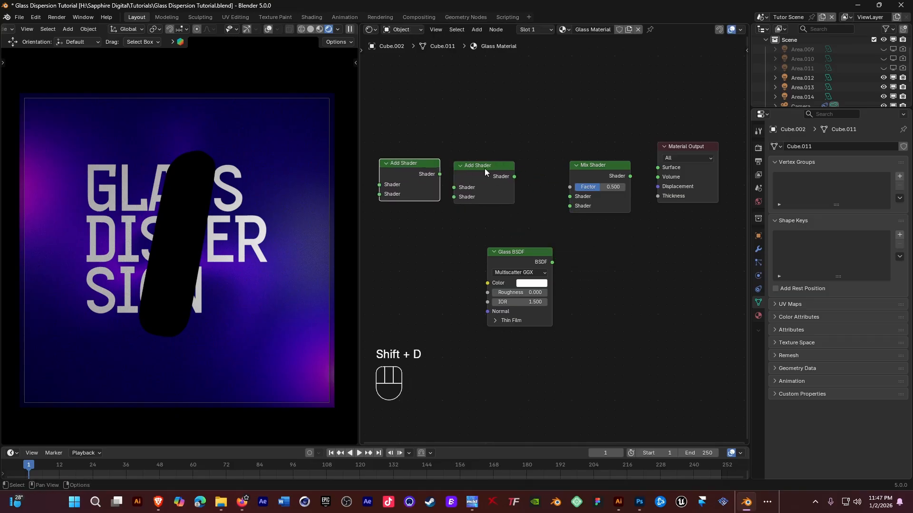
- Add a Light Path node, place it above the shader nodes and collapse it
{"action": "key", "text": "shift+a"}
{"action": "left_click", "coordinate": [532, 127]}
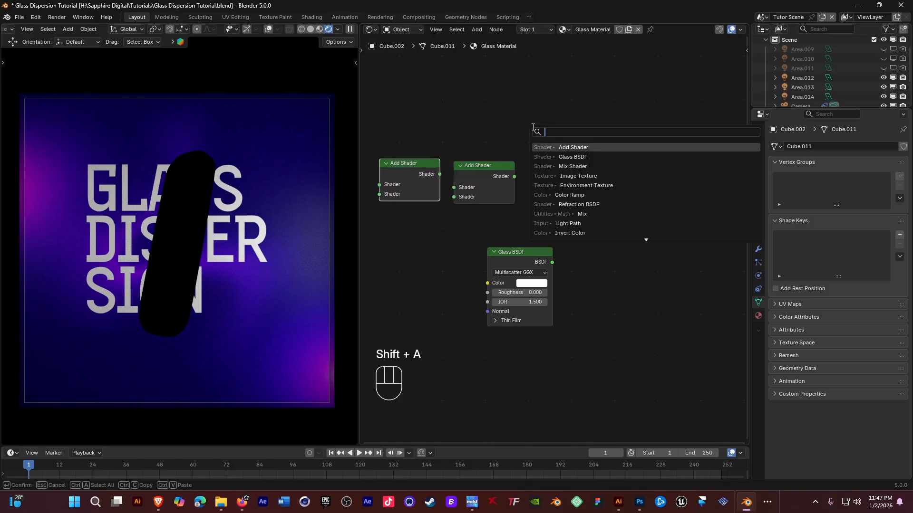
{"action": "type", "text": "ligh"}
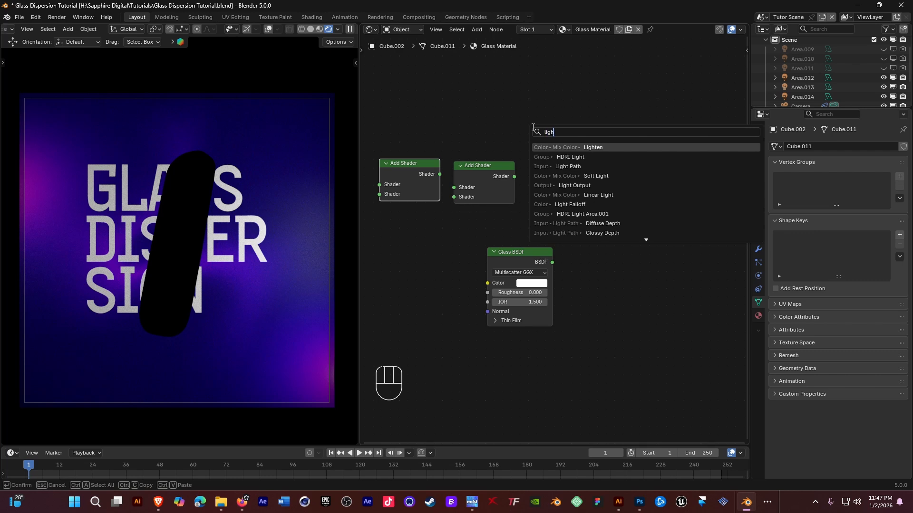
{"action": "left_click", "coordinate": [565, 167]}
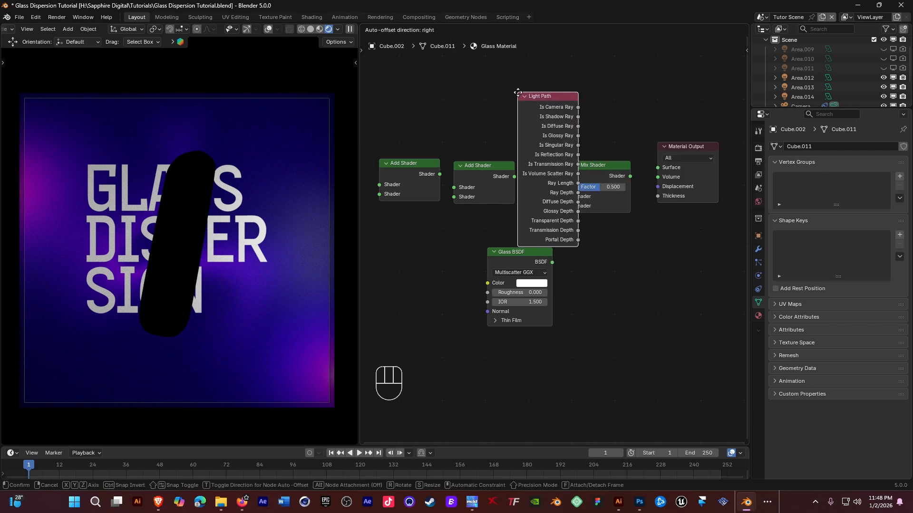
{"action": "left_click", "coordinate": [516, 74]}
{"action": "scroll", "coordinate": [547, 133], "scroll_direction": "up", "scroll_amount": 1}
{"action": "left_click_drag", "start_coordinate": [556, 135], "coordinate": [575, 98]}
{"action": "left_click", "coordinate": [540, 63]}
{"action": "key", "text": "Escape"}
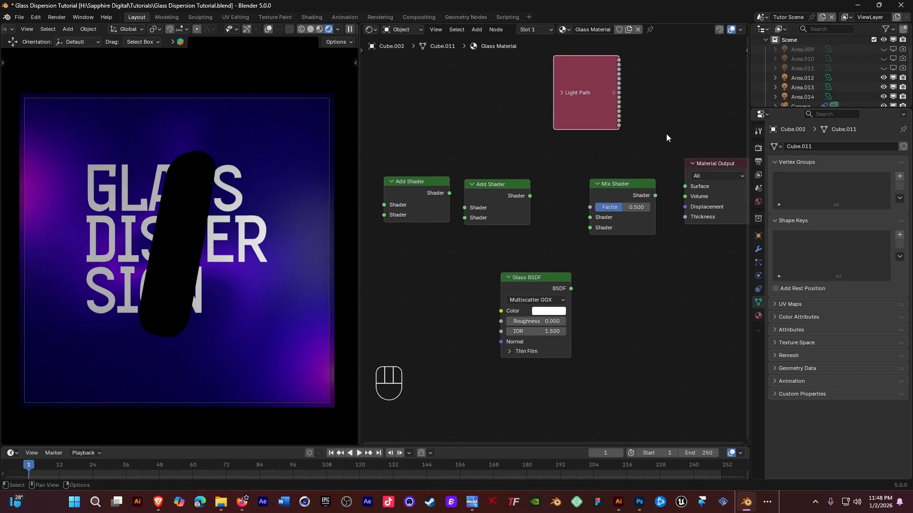
- Wire the Mix Shader to the Material Output's Surface, with the nearer Add Shader and the Glass BSDF as its first and second shader inputs
{"action": "left_click_drag", "start_coordinate": [613, 180], "coordinate": [665, 185]}
{"action": "left_click_drag", "start_coordinate": [510, 195], "coordinate": [556, 203]}
{"action": "left_click_drag", "start_coordinate": [552, 287], "coordinate": [554, 213]}
{"action": "middle_click_drag", "start_coordinate": [541, 234], "coordinate": [620, 230]}
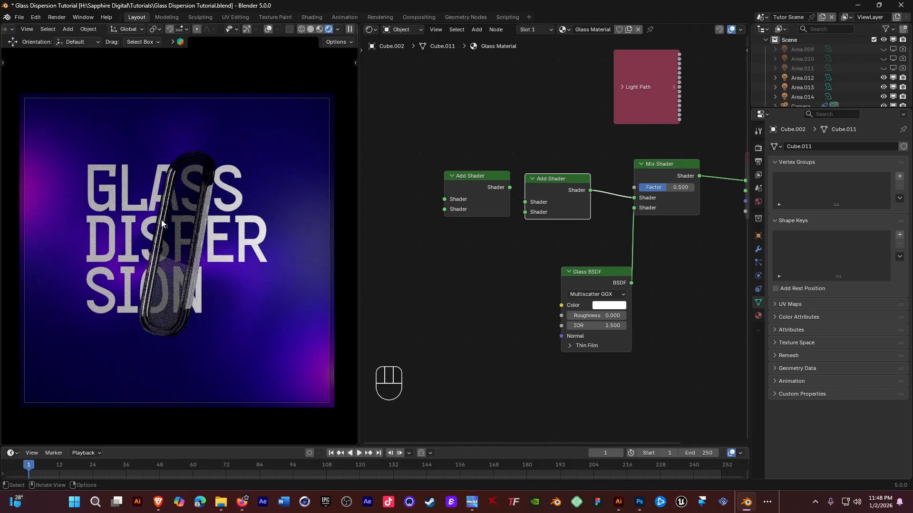
- Align the Glass BSDF under the Add Shaders and connect the duplicate Add Shader to the other one's first Shader input
{"action": "left_click_drag", "start_coordinate": [602, 272], "coordinate": [563, 250]}
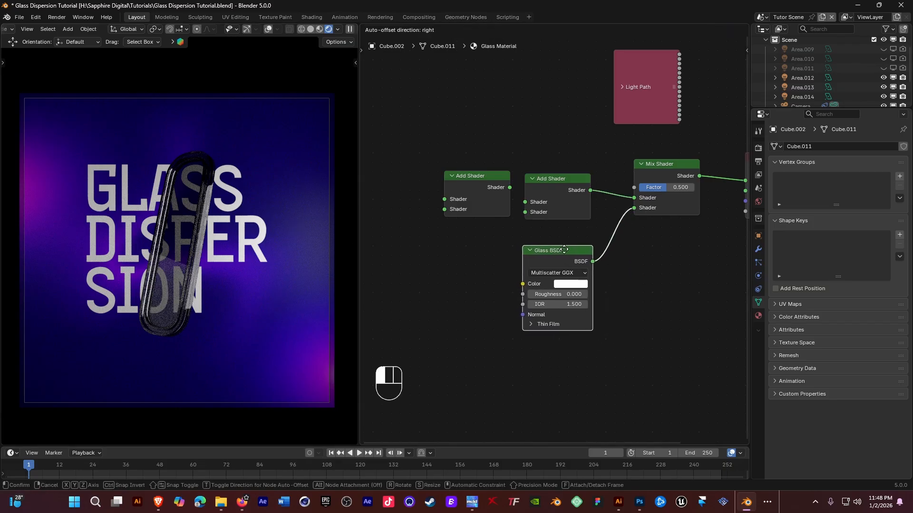
{"action": "left_click_drag", "start_coordinate": [492, 177], "coordinate": [491, 181]}
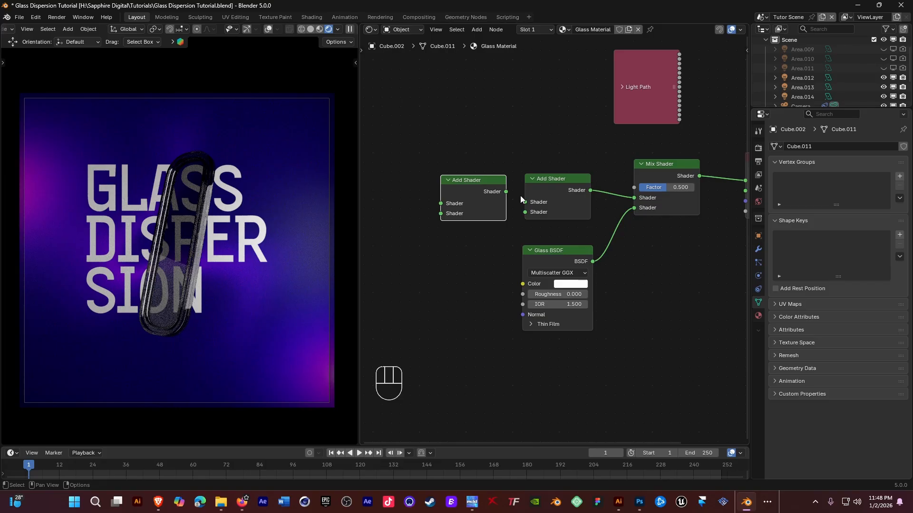
{"action": "middle_click_drag", "start_coordinate": [560, 200], "coordinate": [514, 213]}
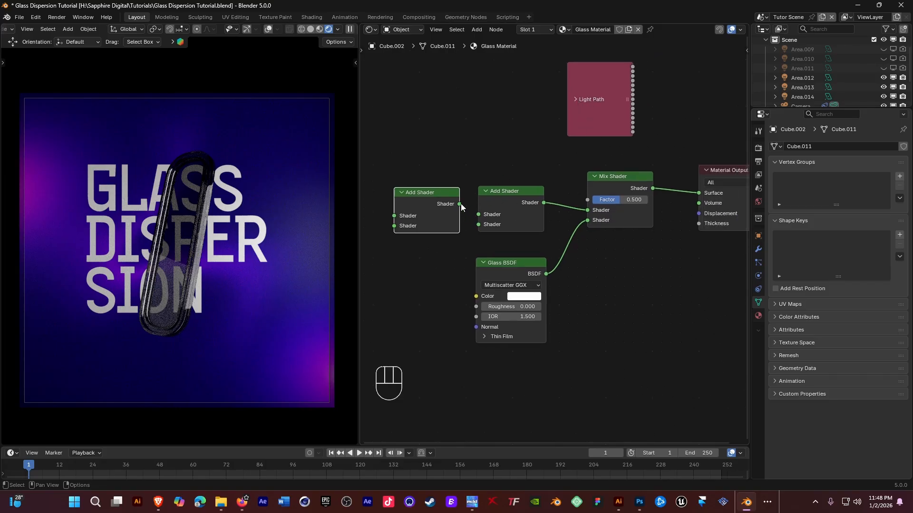
{"action": "left_click_drag", "start_coordinate": [460, 203], "coordinate": [478, 214]}
{"action": "middle_click_drag", "start_coordinate": [510, 207], "coordinate": [481, 234]}
- Expand the Light Path node, connect its Transmission Depth to the Mix Shader's Factor and reposition it above the Add Shaders
{"action": "left_click", "coordinate": [545, 128]}
{"action": "middle_click_drag", "start_coordinate": [577, 133], "coordinate": [541, 147]}
{"action": "left_click_drag", "start_coordinate": [541, 148], "coordinate": [496, 53]}
{"action": "middle_click_drag", "start_coordinate": [509, 157], "coordinate": [511, 136]}
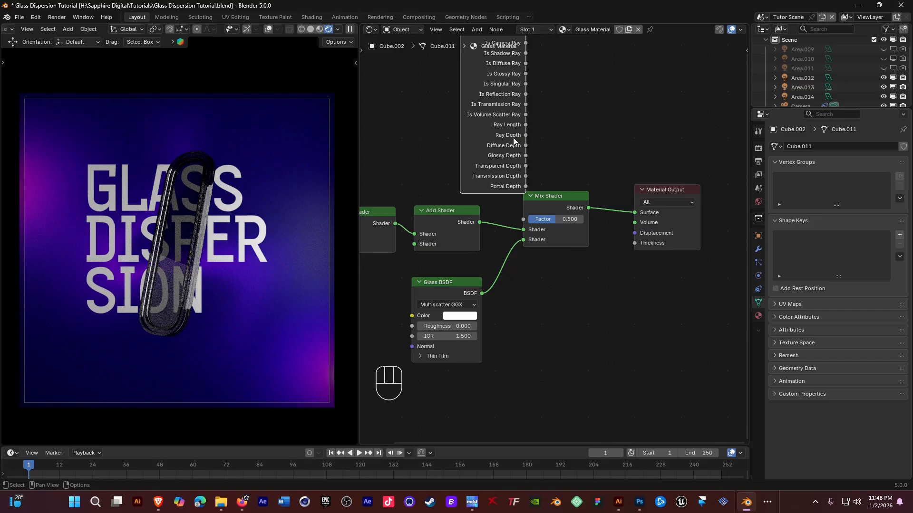
{"action": "left_click_drag", "start_coordinate": [526, 178], "coordinate": [523, 219]}
{"action": "middle_click_drag", "start_coordinate": [570, 198], "coordinate": [611, 240]}
{"action": "scroll", "coordinate": [593, 196], "scroll_direction": "down", "scroll_amount": 2}
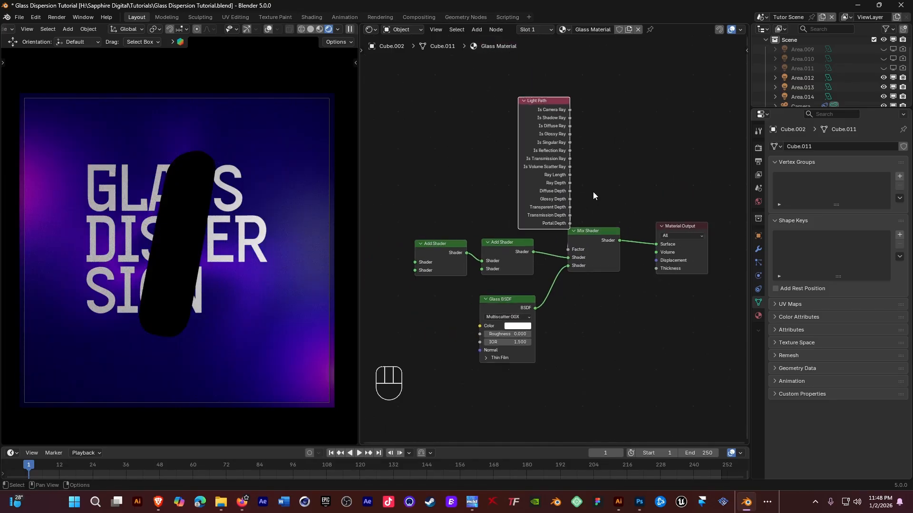
{"action": "left_click_drag", "start_coordinate": [543, 111], "coordinate": [506, 94]}
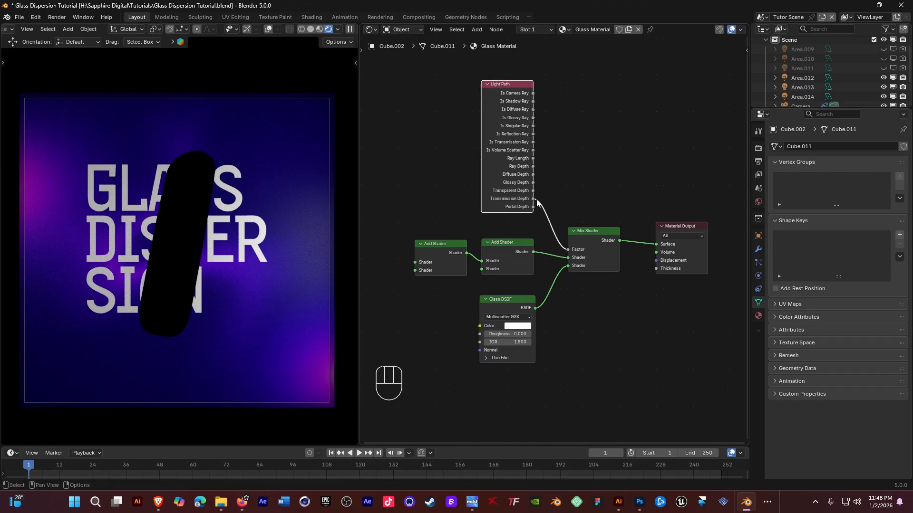
{"action": "left_click_drag", "start_coordinate": [534, 190], "coordinate": [571, 244]}
- Add a Refraction BSDF node and connect it to the first Shader input of the foremost Add Shader
{"action": "middle_click_drag", "start_coordinate": [596, 183], "coordinate": [607, 165]}
{"action": "middle_click_drag", "start_coordinate": [554, 201], "coordinate": [621, 183]}
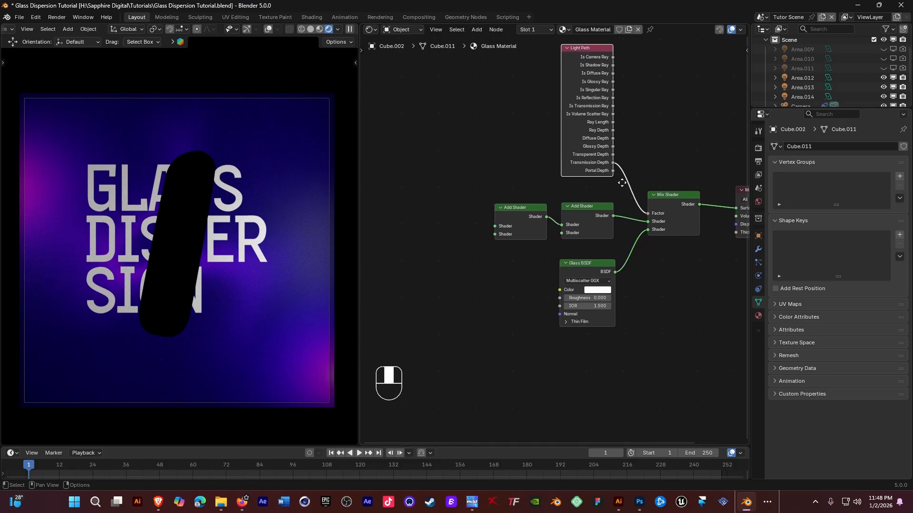
{"action": "key", "text": "shift+a"}
{"action": "left_click", "coordinate": [467, 179]}
{"action": "type", "text": "refr"}
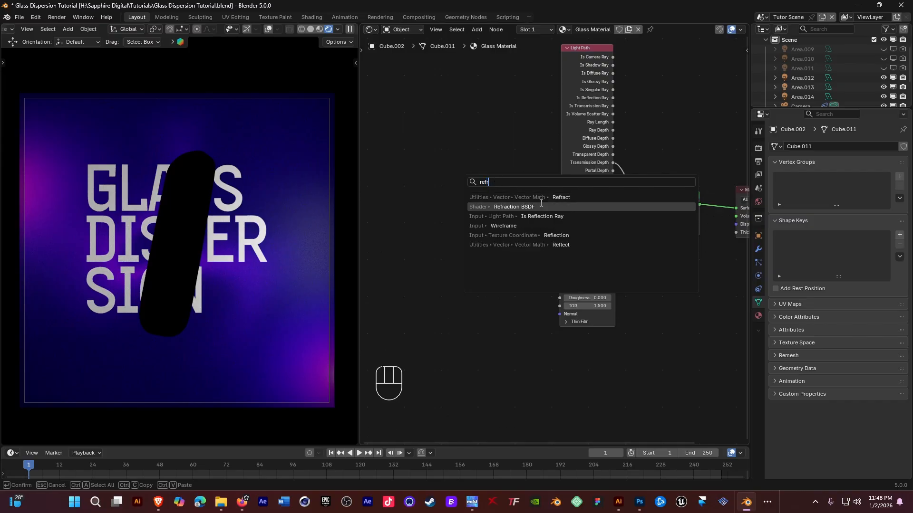
{"action": "left_click", "coordinate": [541, 203]}
{"action": "left_click", "coordinate": [406, 213]}
{"action": "left_click_drag", "start_coordinate": [458, 225], "coordinate": [496, 227]}
- Duplicate the Refraction BSDF node and place the copy directly below the original
{"action": "middle_click_drag", "start_coordinate": [478, 227], "coordinate": [472, 204]}
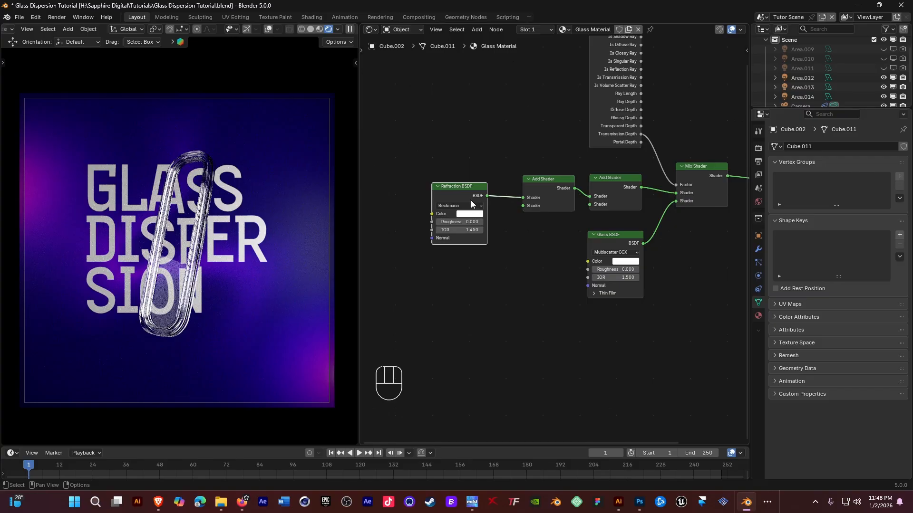
{"action": "key", "text": "shift+d"}
{"action": "left_click", "coordinate": [498, 269]}
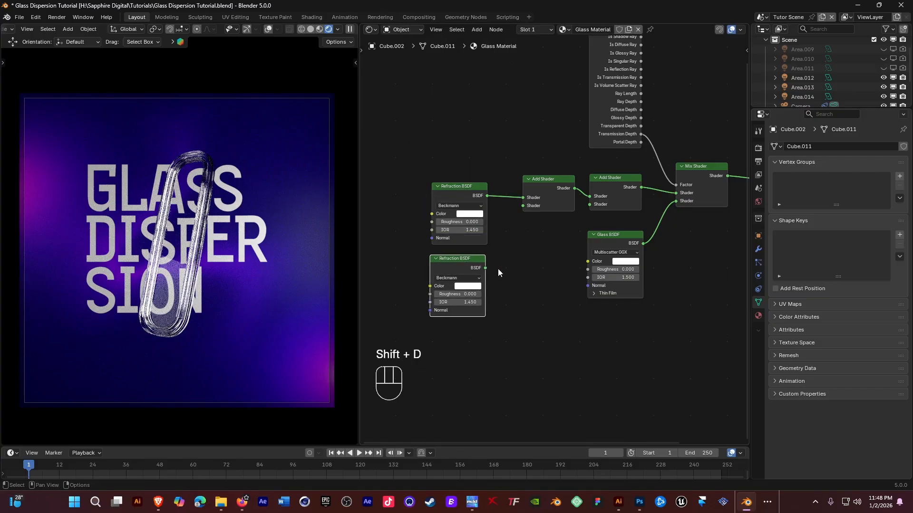
- Connect the second Refraction BSDF to the first Add Shader, and duplicate it to feed the second Add Shader's free Shader input
{"action": "left_click_drag", "start_coordinate": [484, 268], "coordinate": [521, 244]}
{"action": "left_click_drag", "start_coordinate": [522, 207], "coordinate": [522, 205]}
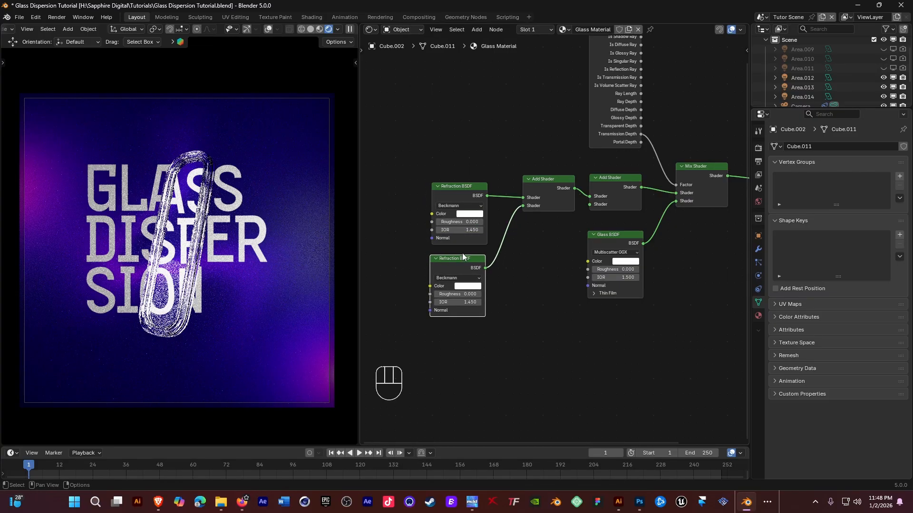
{"action": "left_click", "coordinate": [461, 261]}
{"action": "key", "text": "shift+d"}
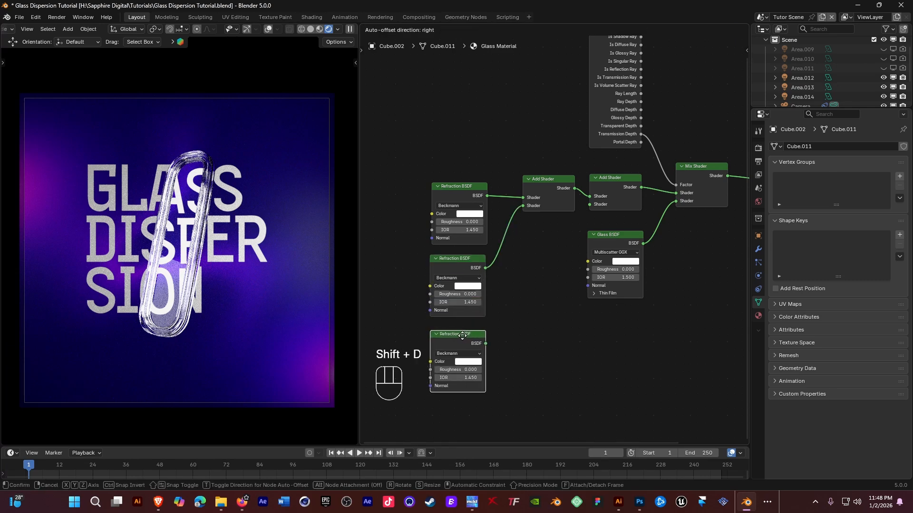
{"action": "left_click", "coordinate": [459, 336]}
{"action": "left_click_drag", "start_coordinate": [482, 340], "coordinate": [589, 205]}
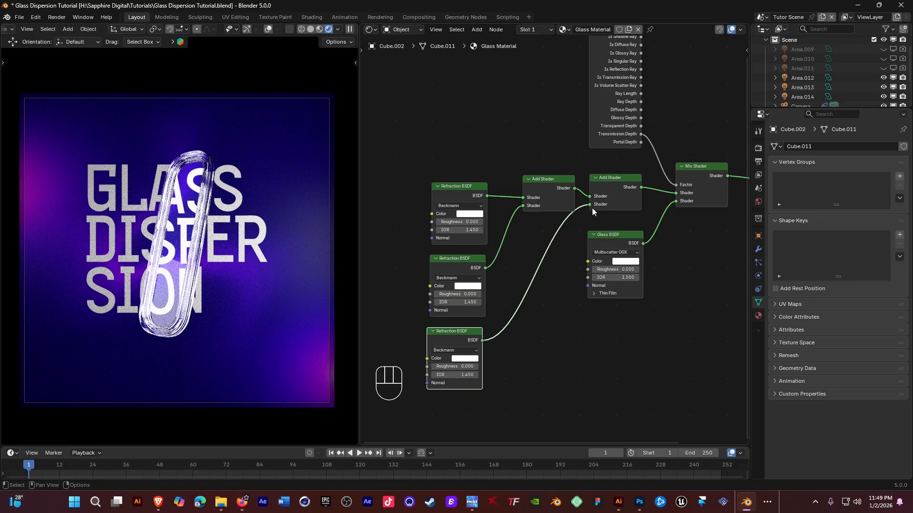
- Space out the first Add Shader and the three Refraction BSDF nodes into a tidy column layout and save the file
{"action": "middle_click_drag", "start_coordinate": [543, 253], "coordinate": [601, 241]}
{"action": "middle_click_drag", "start_coordinate": [612, 208], "coordinate": [562, 222]}
{"action": "key", "text": "ctrl+s"}
{"action": "left_click_drag", "start_coordinate": [561, 178], "coordinate": [548, 158]}
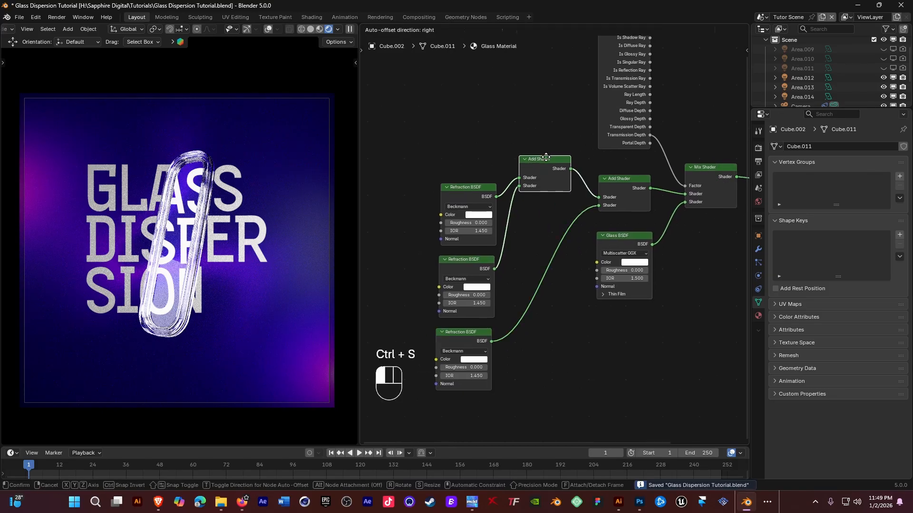
{"action": "left_click_drag", "start_coordinate": [475, 188], "coordinate": [464, 160]}
{"action": "left_click_drag", "start_coordinate": [465, 269], "coordinate": [446, 252]}
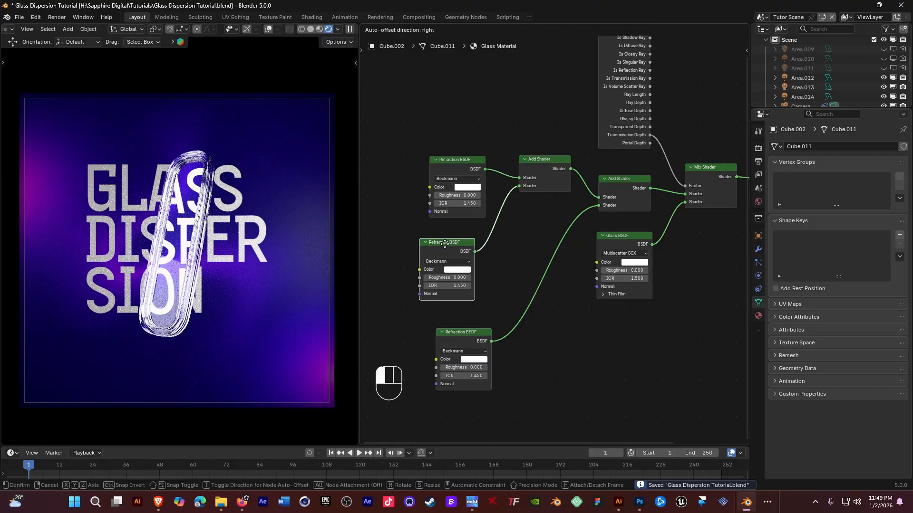
{"action": "left_click_drag", "start_coordinate": [460, 330], "coordinate": [447, 319]}
{"action": "left_click_drag", "start_coordinate": [457, 240], "coordinate": [466, 237]}
{"action": "left_click_drag", "start_coordinate": [446, 318], "coordinate": [450, 320]}
{"action": "middle_click_drag", "start_coordinate": [470, 225], "coordinate": [476, 208]}
{"action": "key", "text": "ctrl+s"}
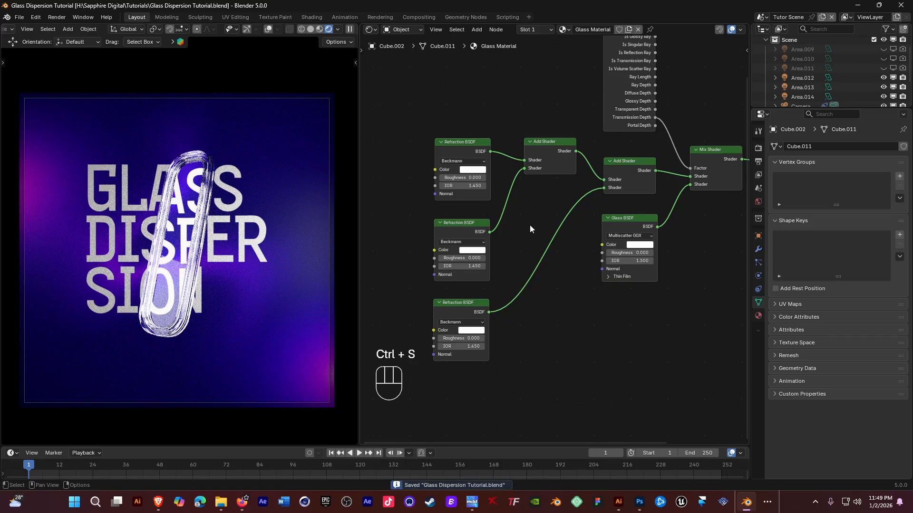
- Set the top Refraction BSDF's IOR to 1.4
{"action": "middle_click_drag", "start_coordinate": [529, 225], "coordinate": [532, 175]}
{"action": "scroll", "coordinate": [533, 175], "scroll_direction": "up", "scroll_amount": 1}
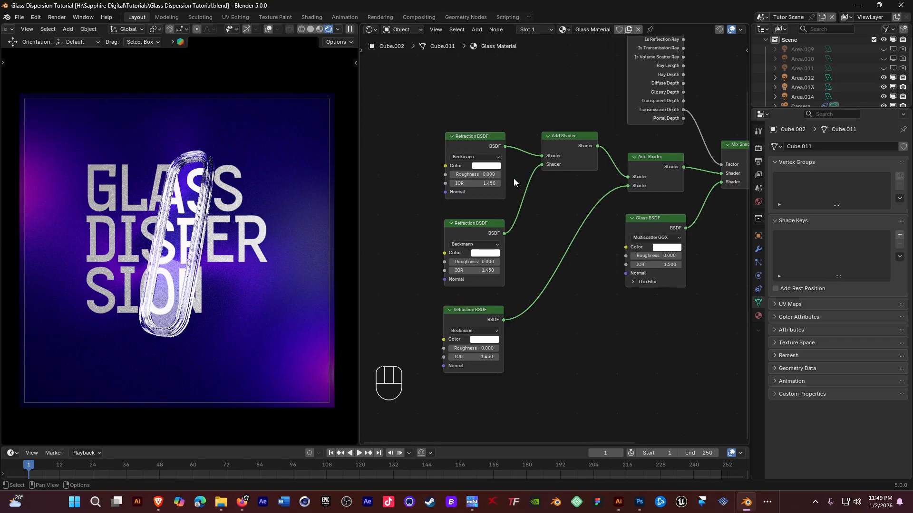
{"action": "left_click_drag", "start_coordinate": [486, 136], "coordinate": [484, 137]}
{"action": "scroll", "coordinate": [530, 174], "scroll_direction": "up", "scroll_amount": 1}
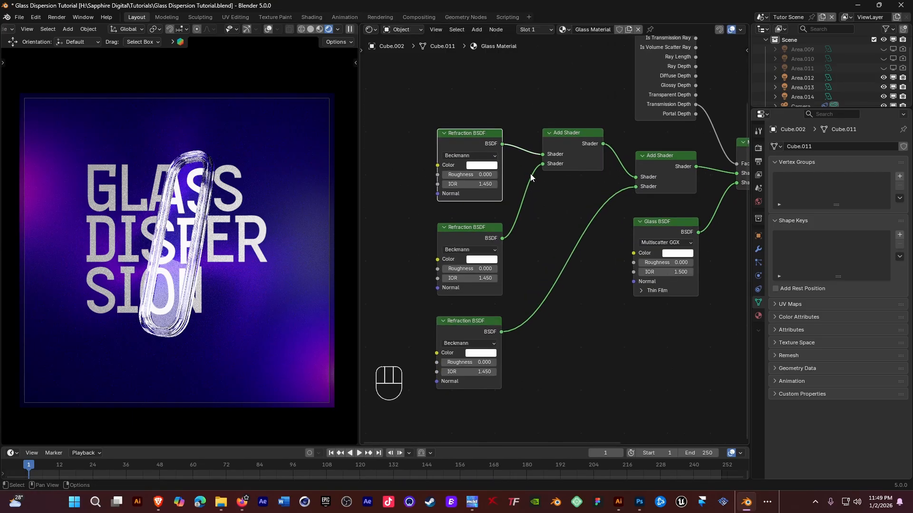
{"action": "left_click", "coordinate": [496, 184]}
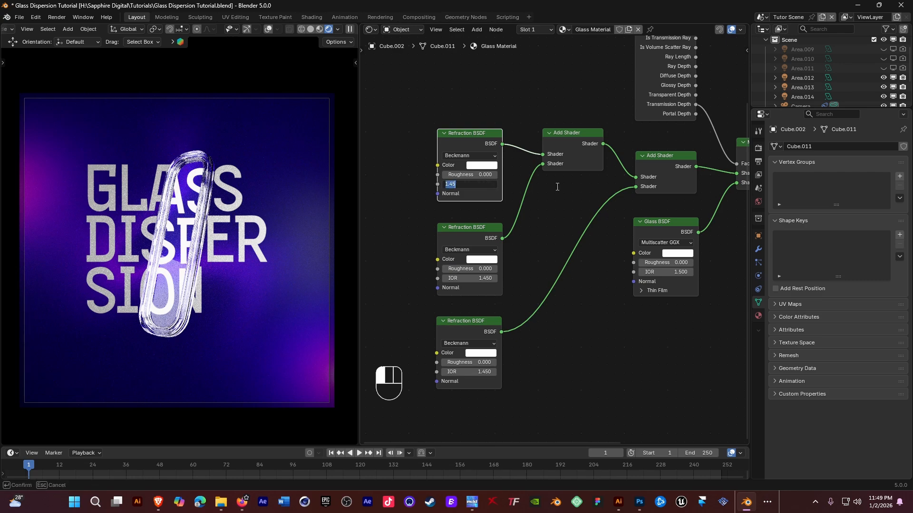
{"action": "type", "text": "1.4"}
{"action": "key", "text": "Return"}
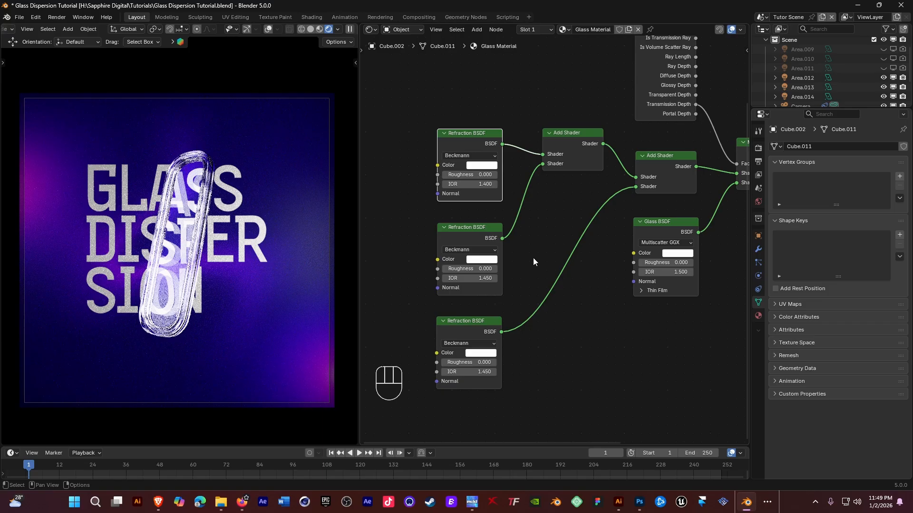
- Keep the middle Refraction BSDF's IOR at 1.45 and set the bottom one's IOR to 1.5
{"action": "left_click", "coordinate": [485, 278]}
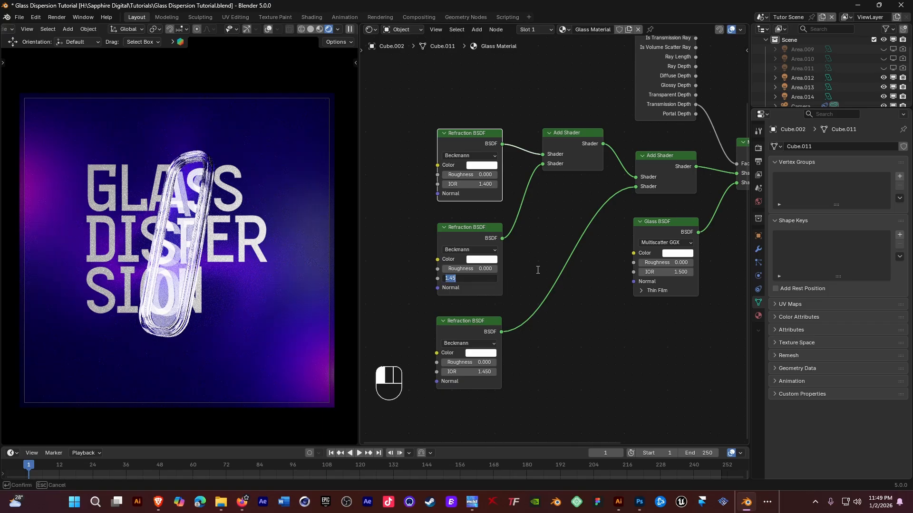
{"action": "key", "text": "Return"}
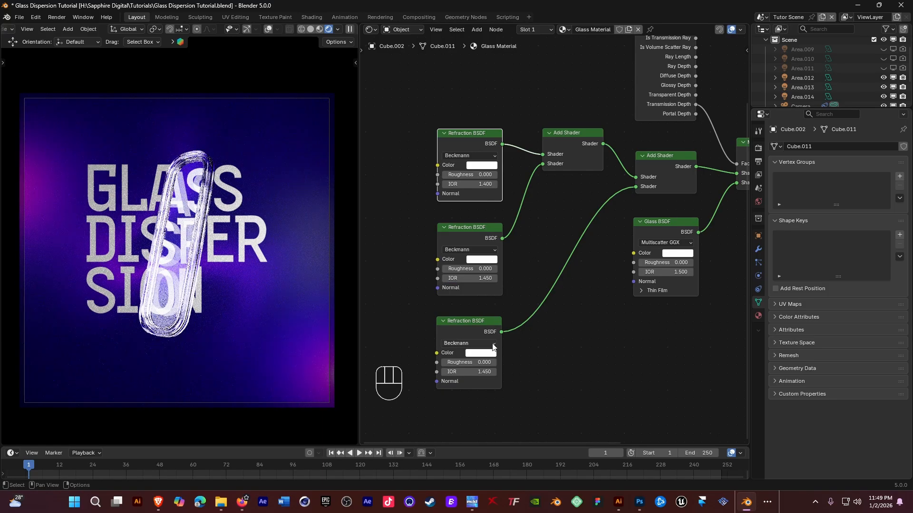
{"action": "middle_click_drag", "start_coordinate": [487, 369], "coordinate": [488, 344]}
{"action": "left_click", "coordinate": [488, 345]}
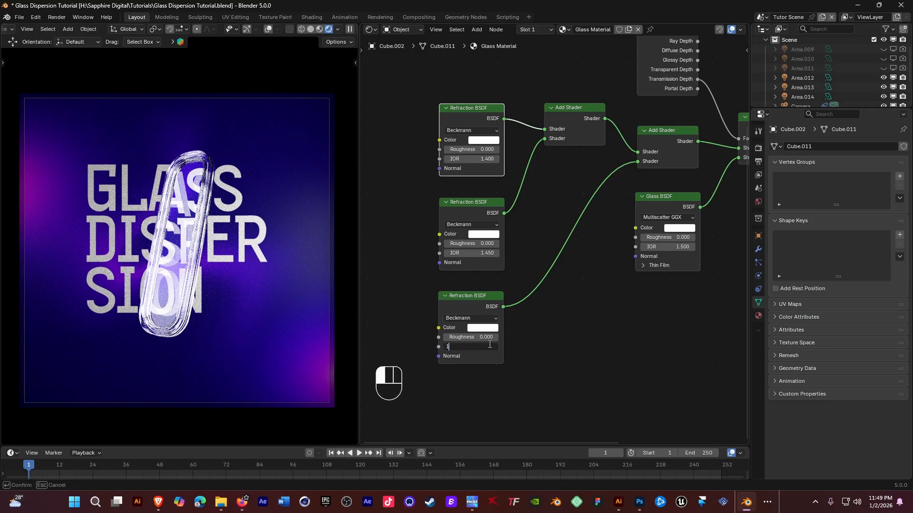
{"action": "type", "text": "1.5"}
{"action": "key", "text": "Return"}
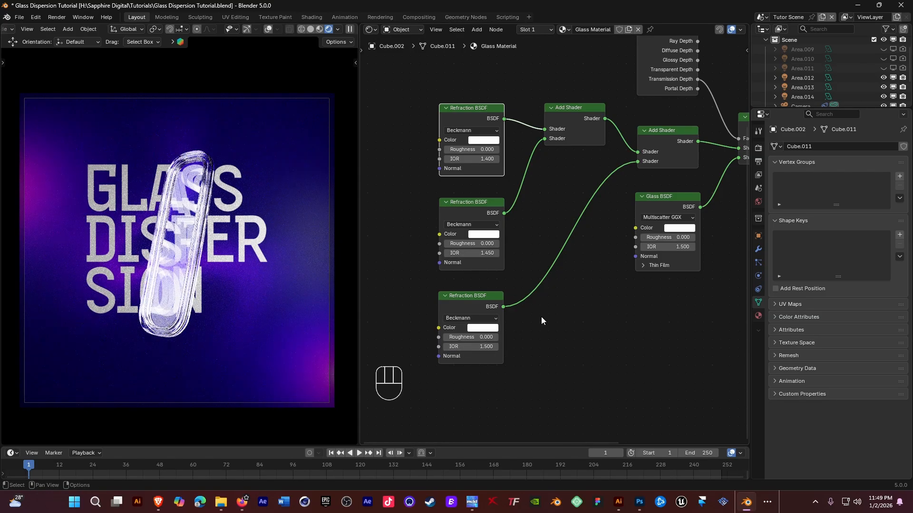
- Set the top Refraction BSDF's color to pure red (#FF0000) and the middle one's to pure green (#00FF00)
{"action": "middle_click_drag", "start_coordinate": [529, 220], "coordinate": [575, 222]}
{"action": "left_click", "coordinate": [530, 145]}
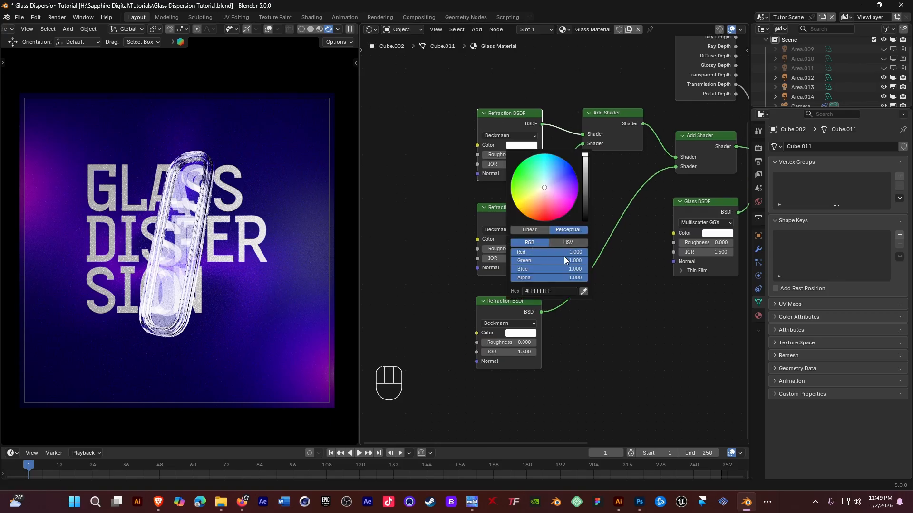
{"action": "left_click_drag", "start_coordinate": [563, 261], "coordinate": [513, 267]}
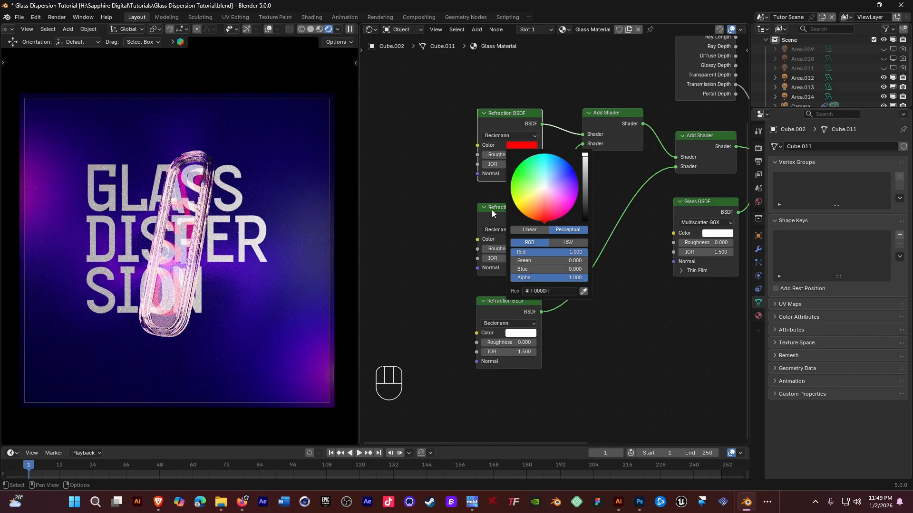
{"action": "left_click", "coordinate": [530, 239]}
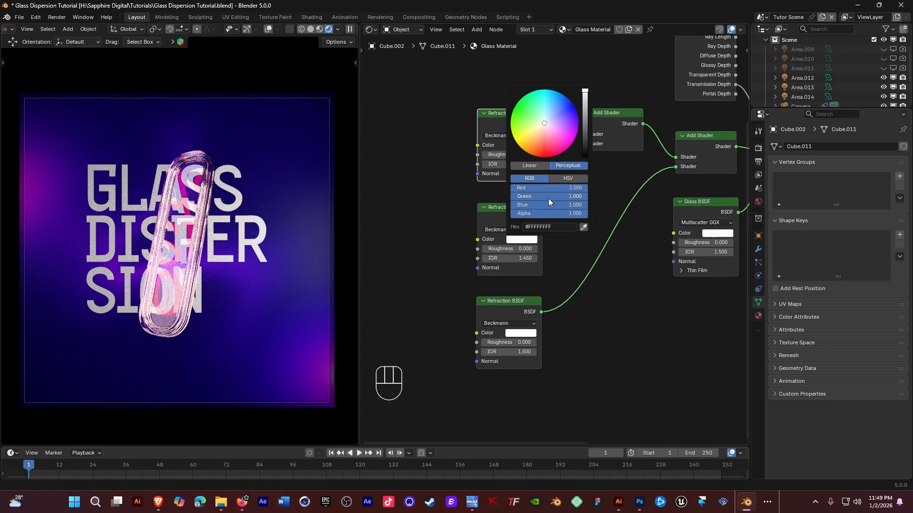
{"action": "left_click_drag", "start_coordinate": [573, 190], "coordinate": [511, 205]}
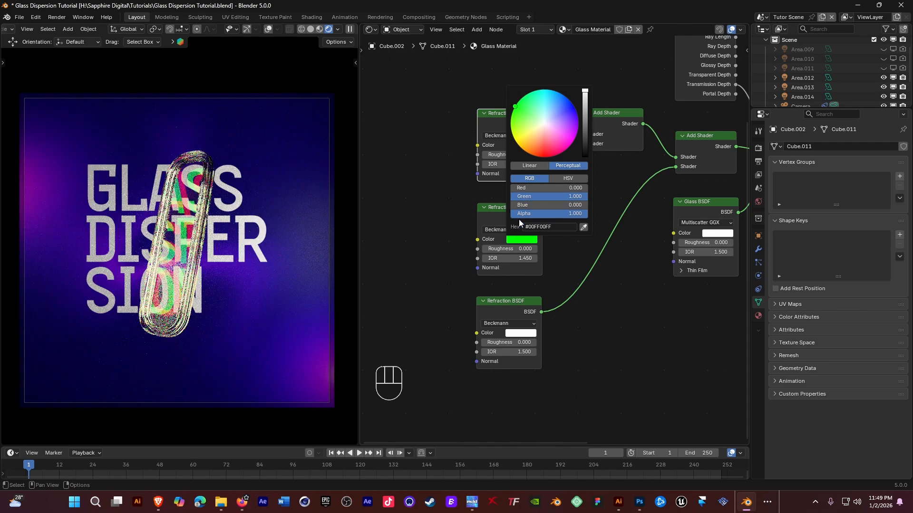
- Set the bottom Refraction BSDF's color to pure blue by zeroing its red and green values, and save the file
{"action": "left_click", "coordinate": [518, 332]}
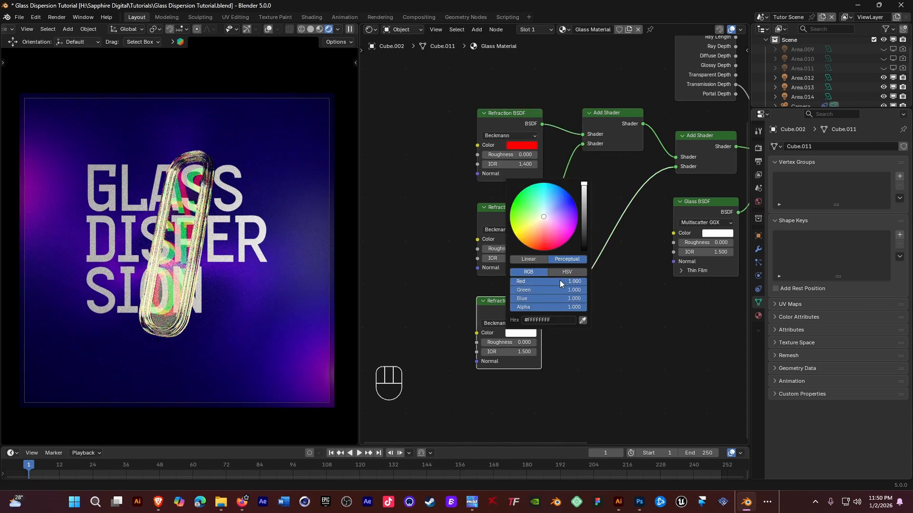
{"action": "left_click_drag", "start_coordinate": [560, 281], "coordinate": [511, 290]}
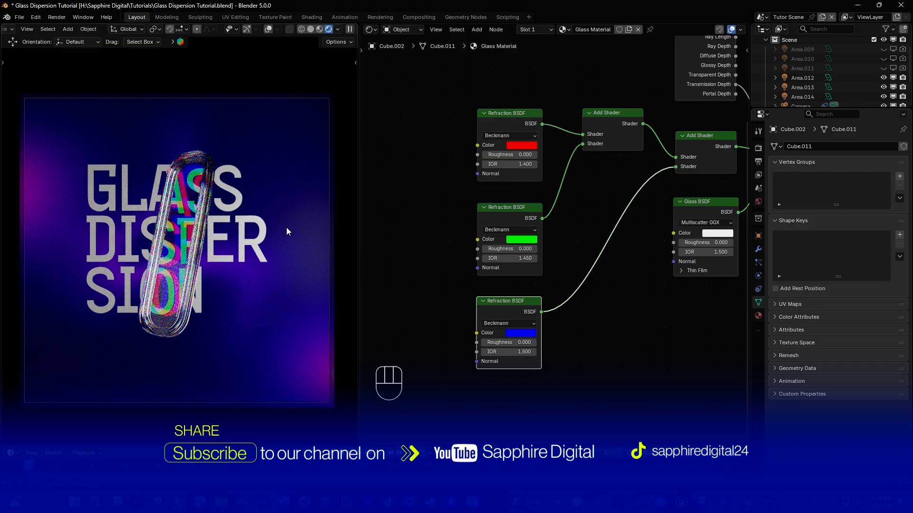
{"action": "key", "text": "ctrl+s"}
- Add a Color Ramp node in the empty space before the three Refraction BSDF nodes
{"action": "middle_click_drag", "start_coordinate": [589, 216], "coordinate": [608, 205]}
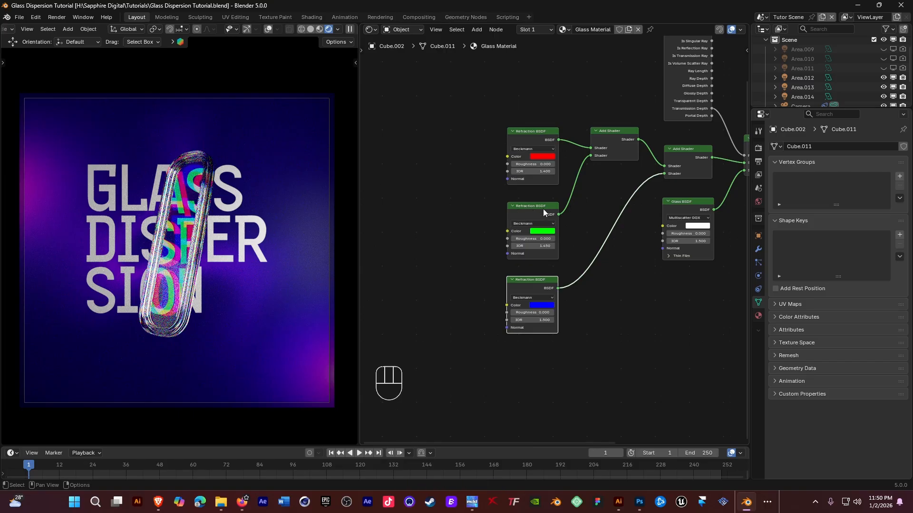
{"action": "scroll", "coordinate": [542, 165], "scroll_direction": "up", "scroll_amount": 2}
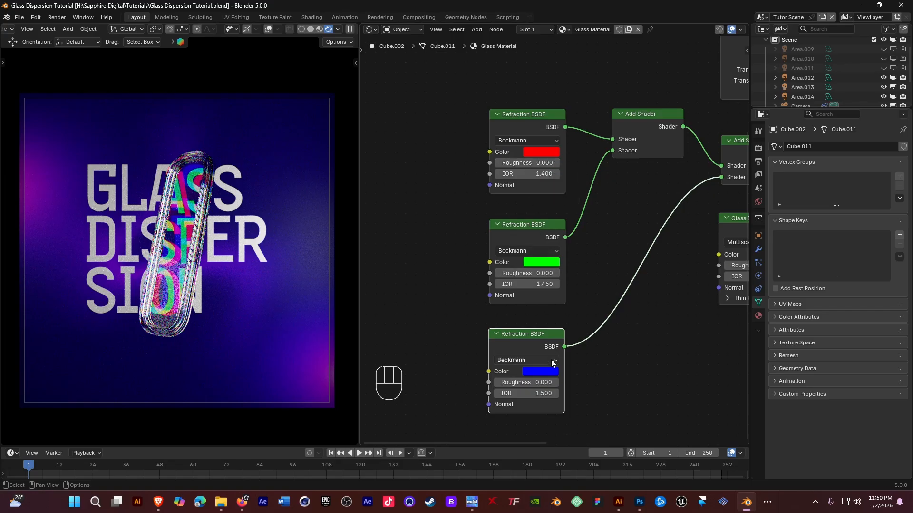
{"action": "middle_click_drag", "start_coordinate": [536, 190], "coordinate": [569, 184]}
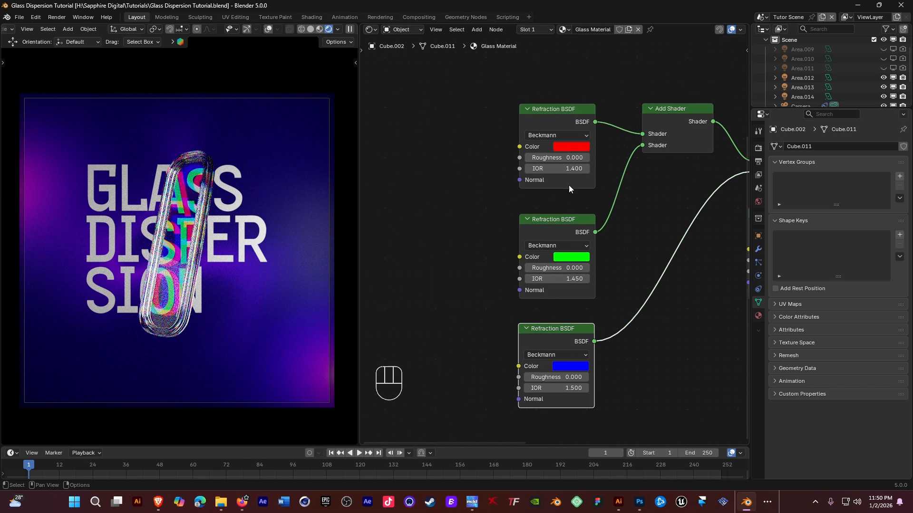
{"action": "mouse_move", "coordinate": [441, 190]}
{"action": "middle_mouse_down"}
{"action": "mouse_move", "coordinate": [472, 188]}
{"action": "mouse_move", "coordinate": [446, 185]}
{"action": "mouse_move", "coordinate": [445, 202]}
{"action": "middle_mouse_up"}
{"action": "left_click", "coordinate": [421, 178]}
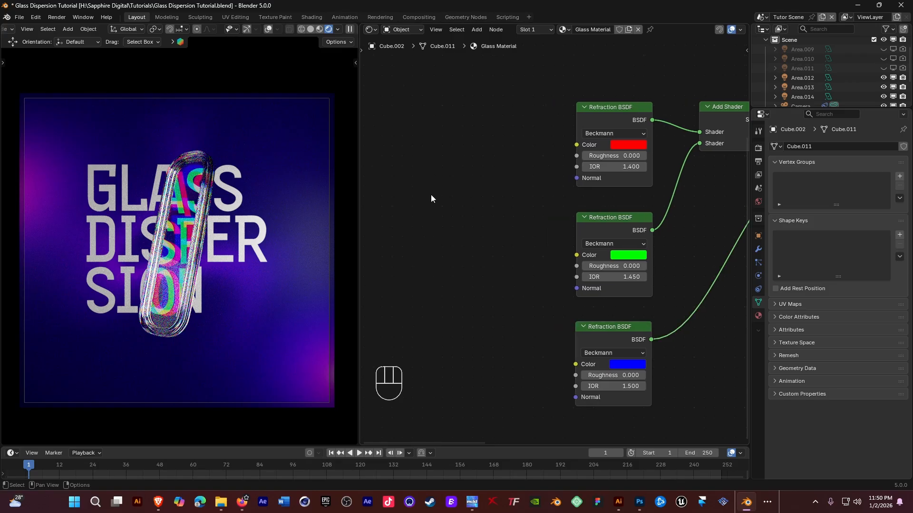
{"action": "key", "text": "shift+a"}
{"action": "left_click", "coordinate": [417, 179]}
{"action": "type", "text": "colo"}
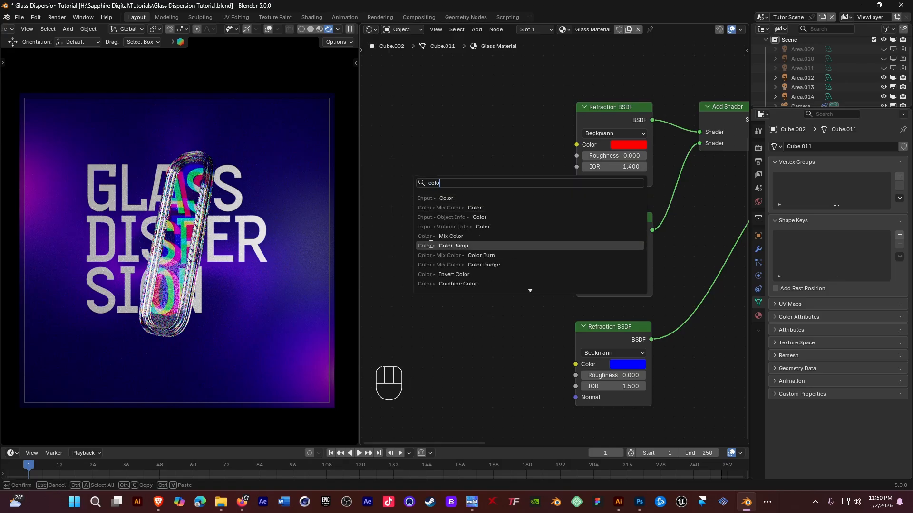
{"action": "left_click", "coordinate": [430, 244]}
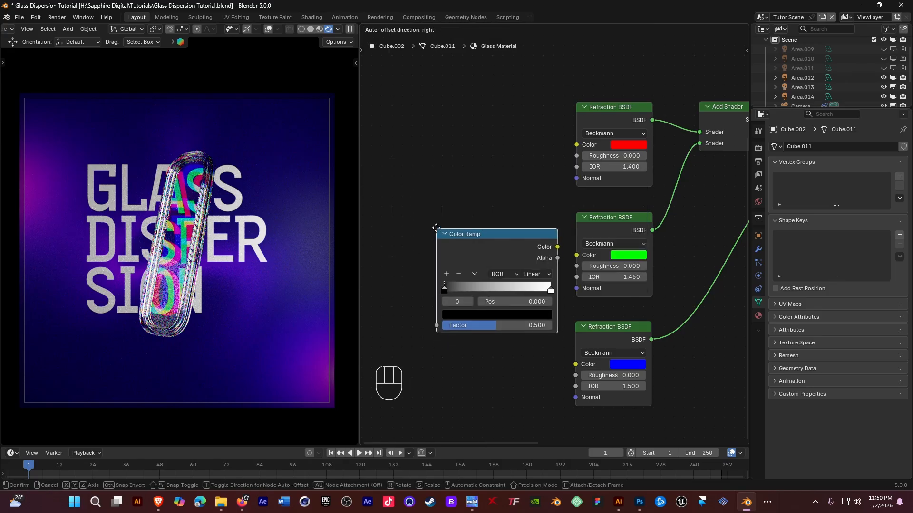
{"action": "left_click", "coordinate": [392, 206]}
- Connect the Color Ramp's Color output to the Roughness input of all three Refraction BSDF nodes
{"action": "left_click_drag", "start_coordinate": [463, 159], "coordinate": [577, 156]}
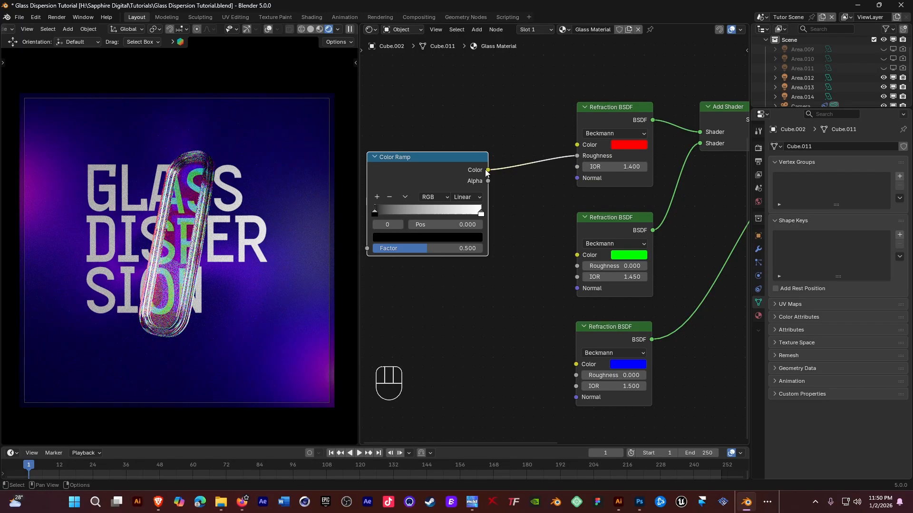
{"action": "left_click_drag", "start_coordinate": [488, 170], "coordinate": [570, 268]}
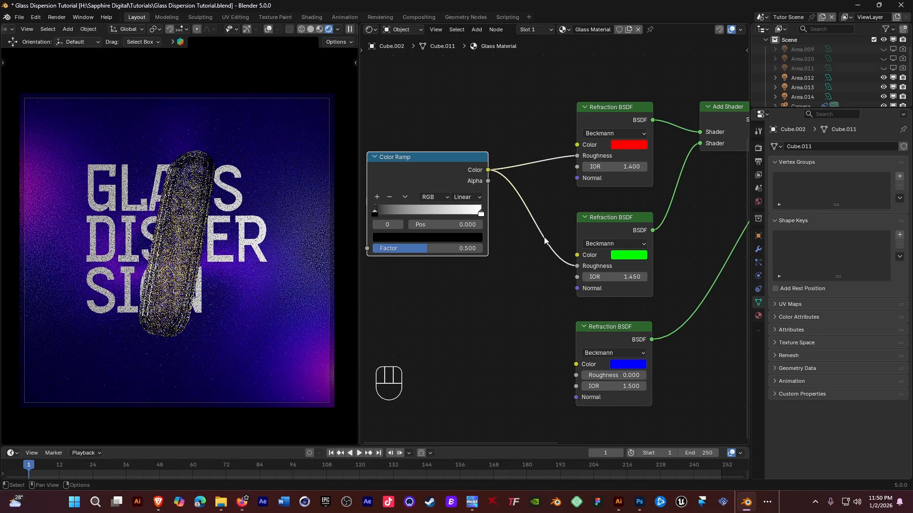
{"action": "left_click_drag", "start_coordinate": [487, 170], "coordinate": [566, 373]}
- Move the Color Ramp's black stop to position 0.423 and save the file
{"action": "middle_click_drag", "start_coordinate": [482, 217], "coordinate": [510, 205]}
{"action": "left_click_drag", "start_coordinate": [440, 206], "coordinate": [486, 204]}
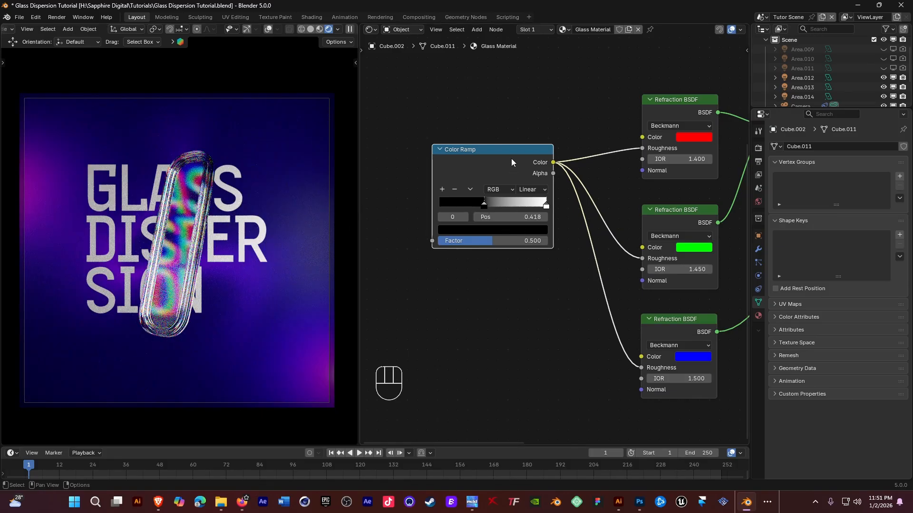
{"action": "mouse_move", "coordinate": [547, 207]}
{"action": "left_mouse_down"}
{"action": "mouse_move", "coordinate": [534, 205]}
{"action": "mouse_move", "coordinate": [546, 204]}
{"action": "left_mouse_up"}
{"action": "left_click_drag", "start_coordinate": [480, 207], "coordinate": [482, 206]}
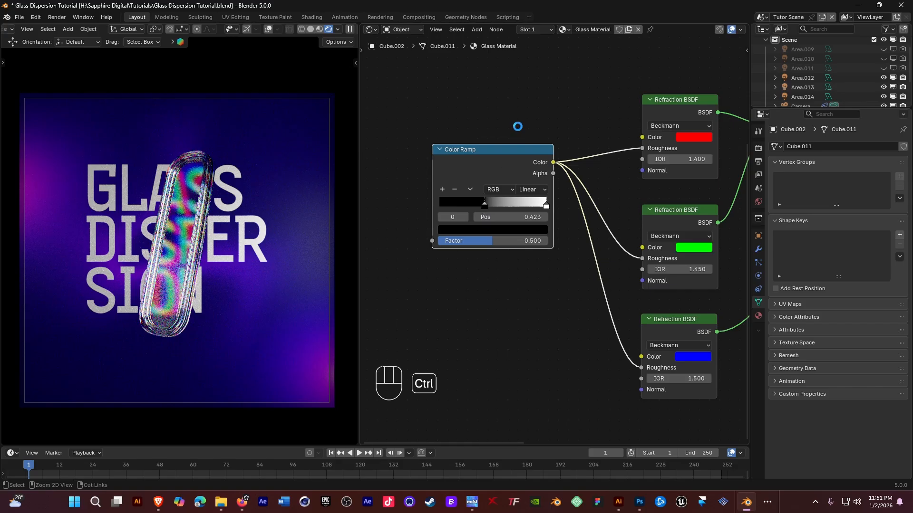
{"action": "key", "text": "ctrl+s"}
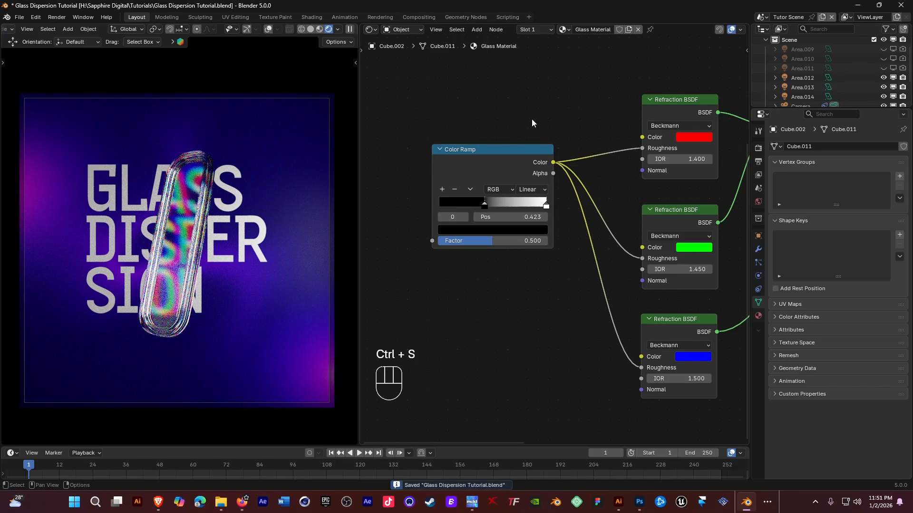
- Switch the node editor area to a 3D viewport and render the current frame to inspect the glass dispersion
{"action": "left_click", "coordinate": [371, 29]}
{"action": "left_click", "coordinate": [392, 52]}
{"action": "scroll", "coordinate": [476, 122], "scroll_direction": "down", "scroll_amount": 4}
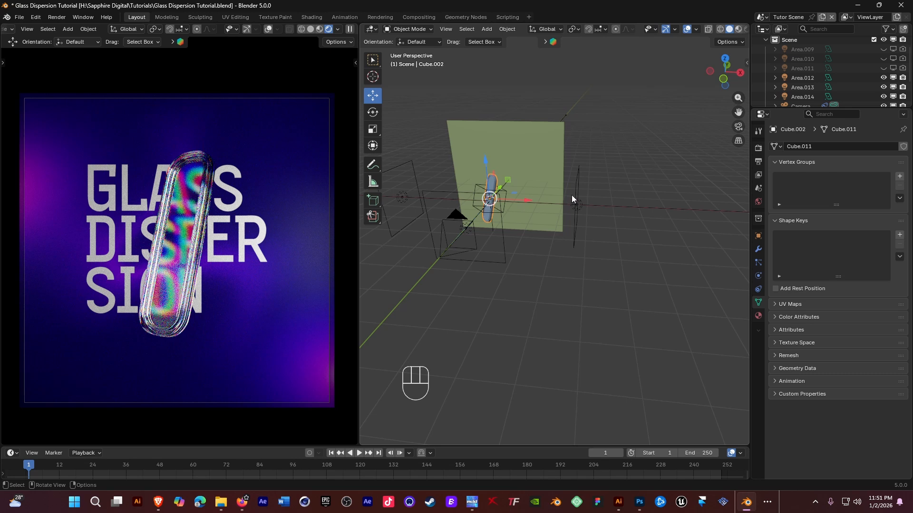
{"action": "middle_click_drag", "start_coordinate": [541, 196], "coordinate": [550, 196], "text": "shift"}
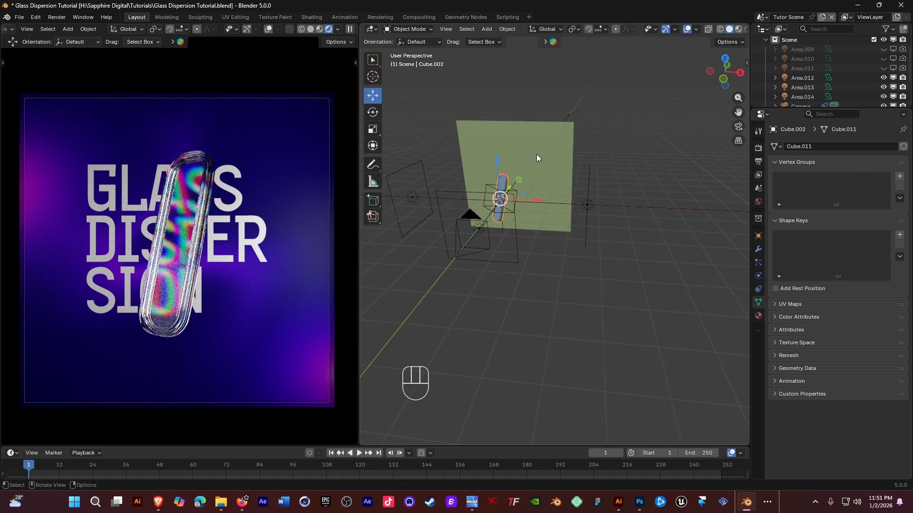
{"action": "key", "text": "F12"}
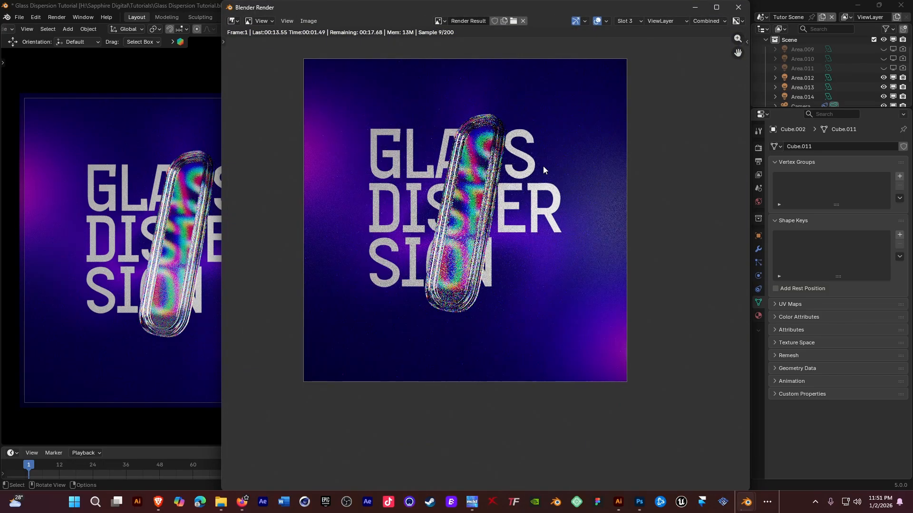
{"action": "scroll", "coordinate": [543, 166], "scroll_direction": "up", "scroll_amount": 1}
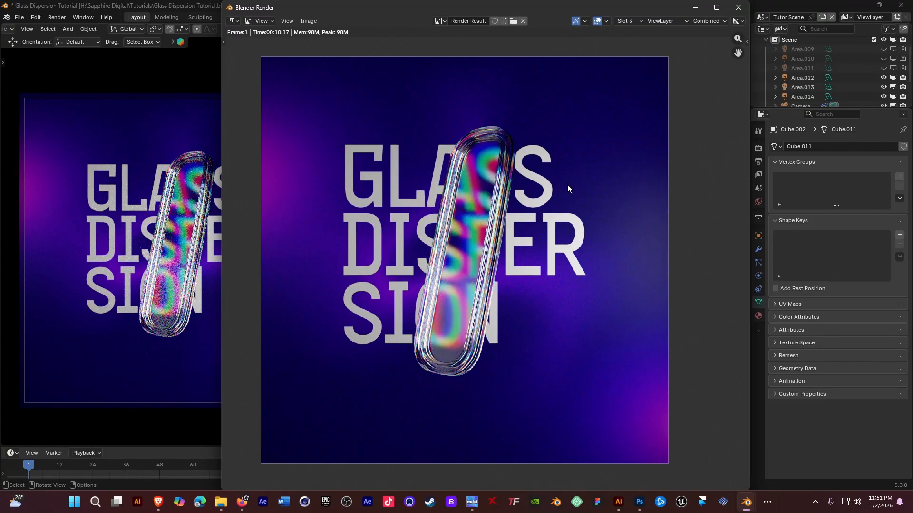
- Examine the rendered slab's dispersion and the distorted title text up close, and close the render window
{"action": "scroll", "coordinate": [506, 202], "scroll_direction": "up", "scroll_amount": 2}
{"action": "scroll", "coordinate": [507, 201], "scroll_direction": "down", "scroll_amount": 2}
{"action": "scroll", "coordinate": [507, 201], "scroll_direction": "up", "scroll_amount": 2}
{"action": "scroll", "coordinate": [507, 201], "scroll_direction": "down", "scroll_amount": 3}
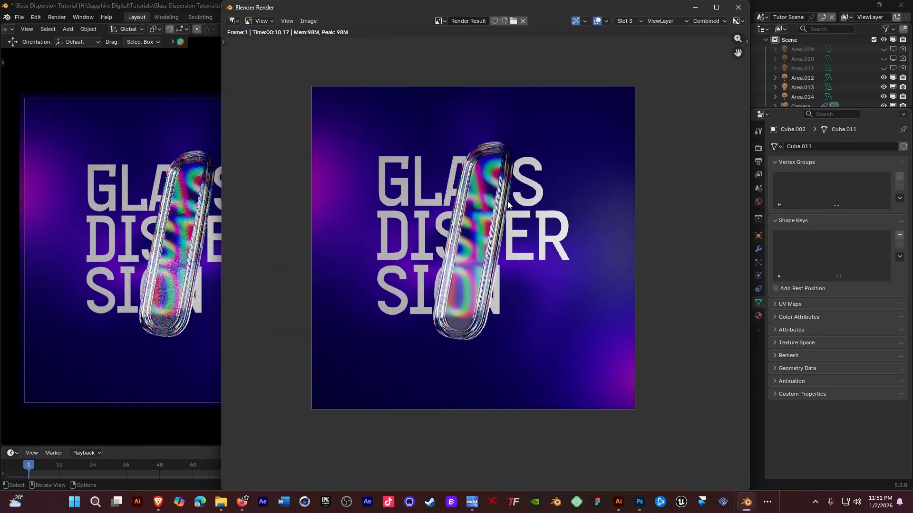
{"action": "scroll", "coordinate": [477, 211], "scroll_direction": "up", "scroll_amount": 3}
{"action": "scroll", "coordinate": [477, 211], "scroll_direction": "down", "scroll_amount": 2}
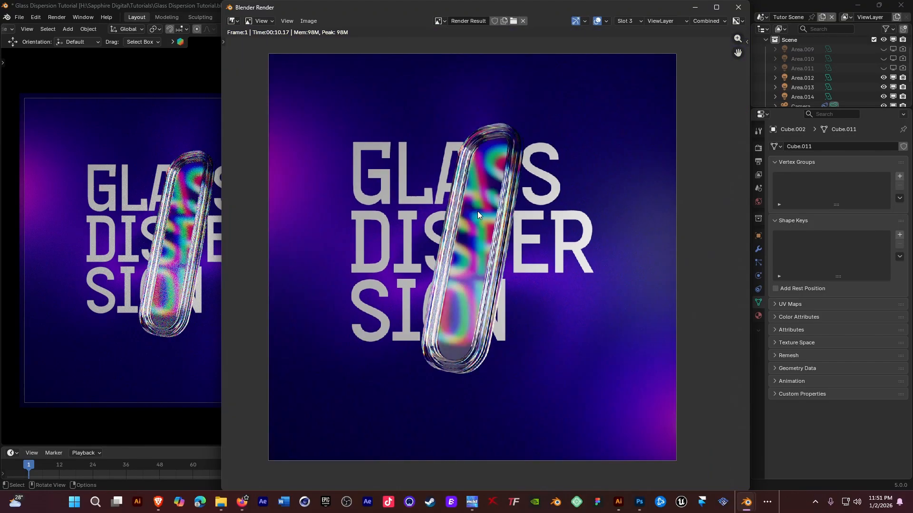
{"action": "scroll", "coordinate": [477, 211], "scroll_direction": "up", "scroll_amount": 2}
{"action": "scroll", "coordinate": [477, 212], "scroll_direction": "down", "scroll_amount": 4}
{"action": "scroll", "coordinate": [478, 212], "scroll_direction": "up", "scroll_amount": 3}
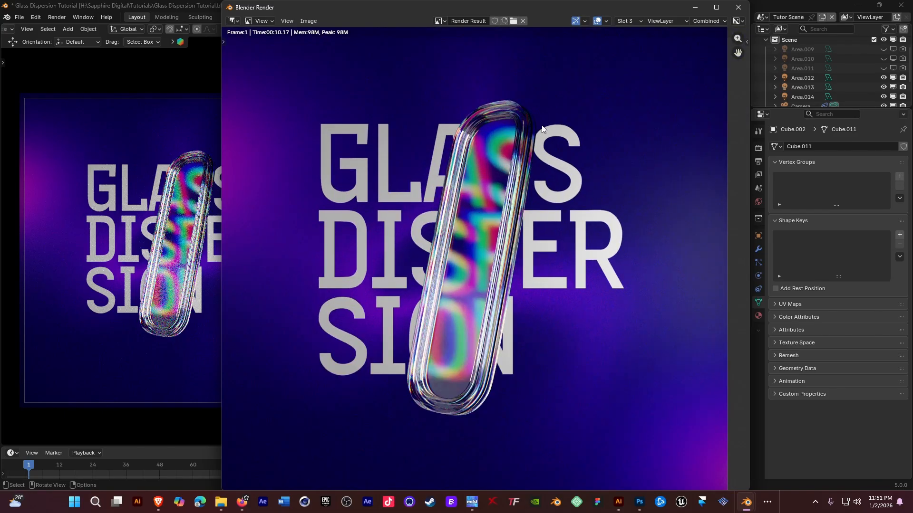
{"action": "left_click", "coordinate": [738, 7]}
- Set the final render's maximum samples to 400, deselect the slab and save the file
{"action": "left_click", "coordinate": [758, 148]}
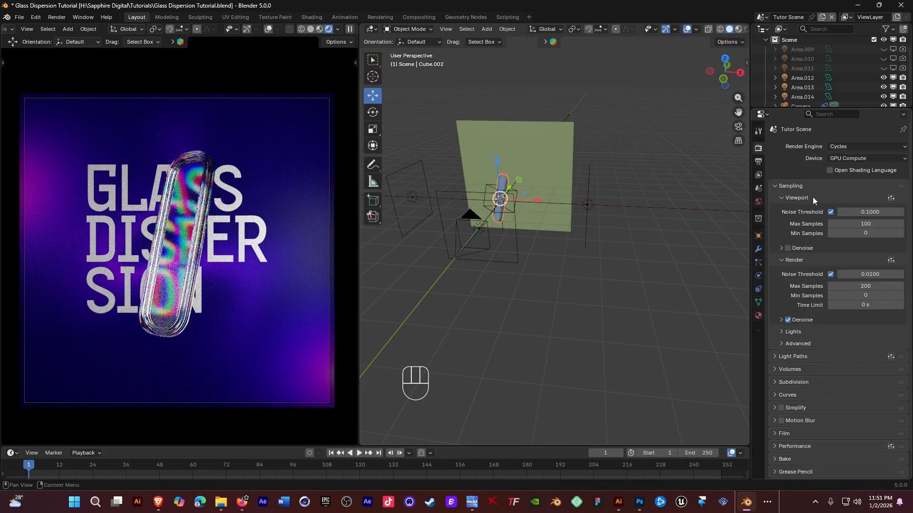
{"action": "left_click", "coordinate": [867, 286]}
{"action": "type", "text": "30"}
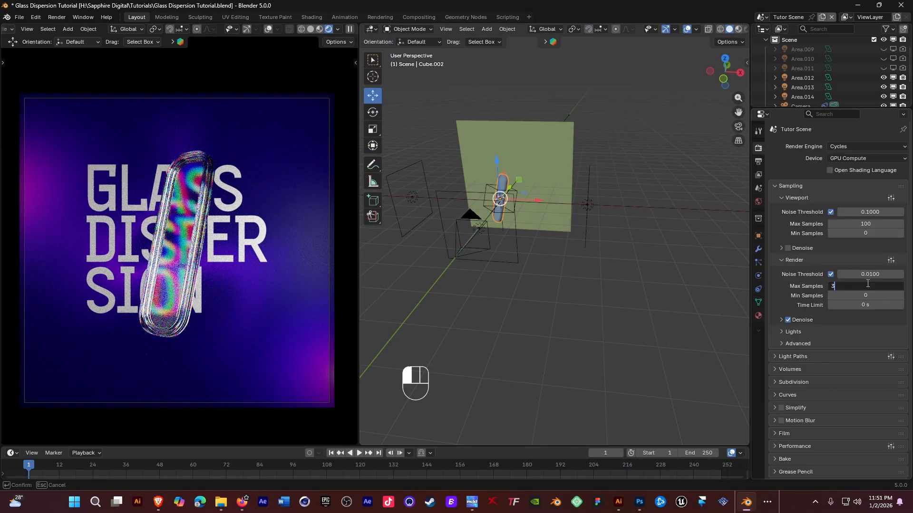
{"action": "key", "text": "BackSpace"}
{"action": "key", "text": "BackSpace"}
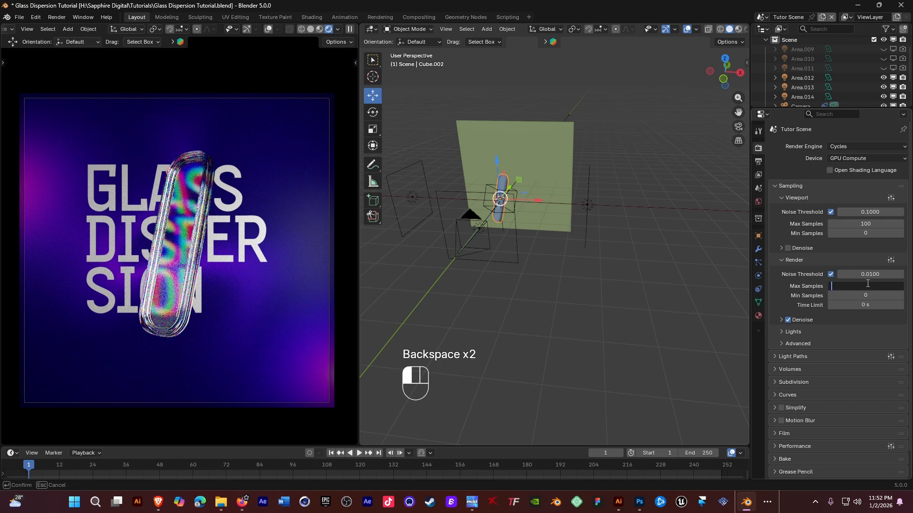
{"action": "type", "text": "400"}
{"action": "key", "text": "Return"}
{"action": "left_click", "coordinate": [644, 160], "text": "ctrl"}
{"action": "key", "text": "ctrl+s"}
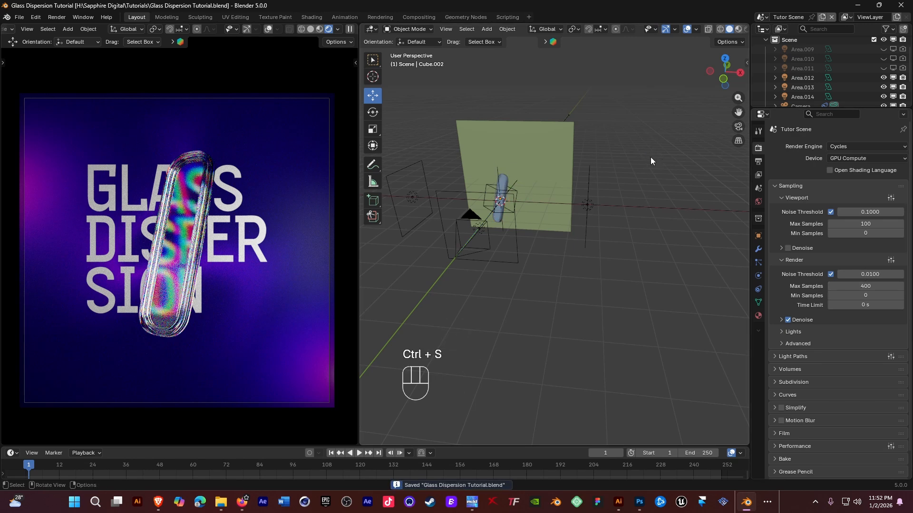
- Set the power of the area light on the right side of the slab to 200 W
{"action": "middle_click_drag", "start_coordinate": [550, 161], "coordinate": [574, 159], "text": "shift"}
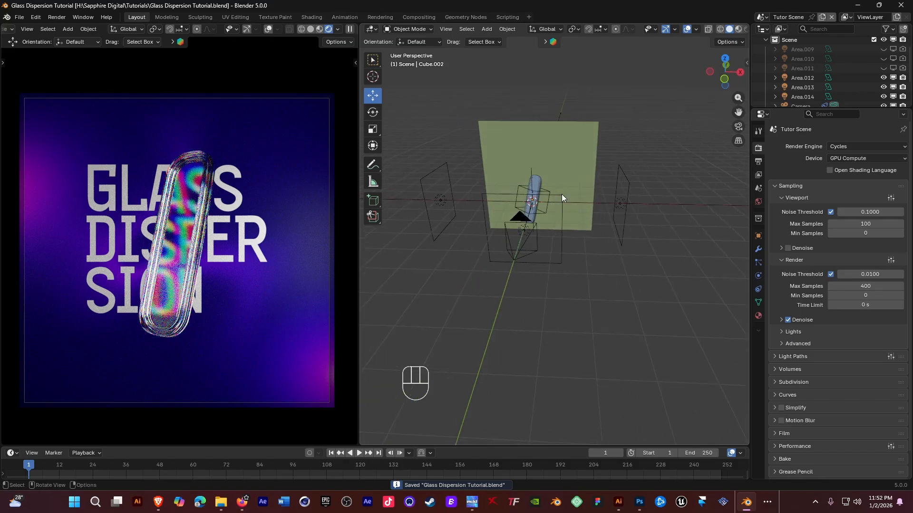
{"action": "left_click", "coordinate": [629, 192]}
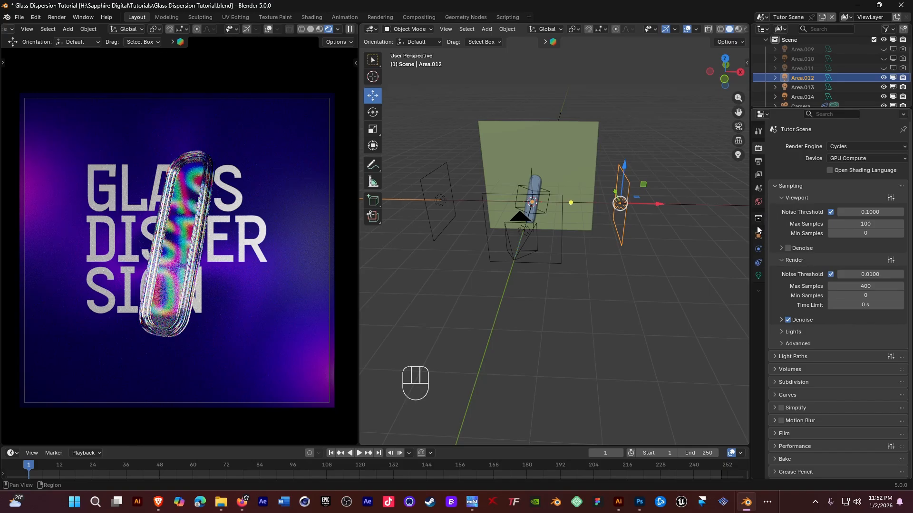
{"action": "left_click", "coordinate": [758, 276]}
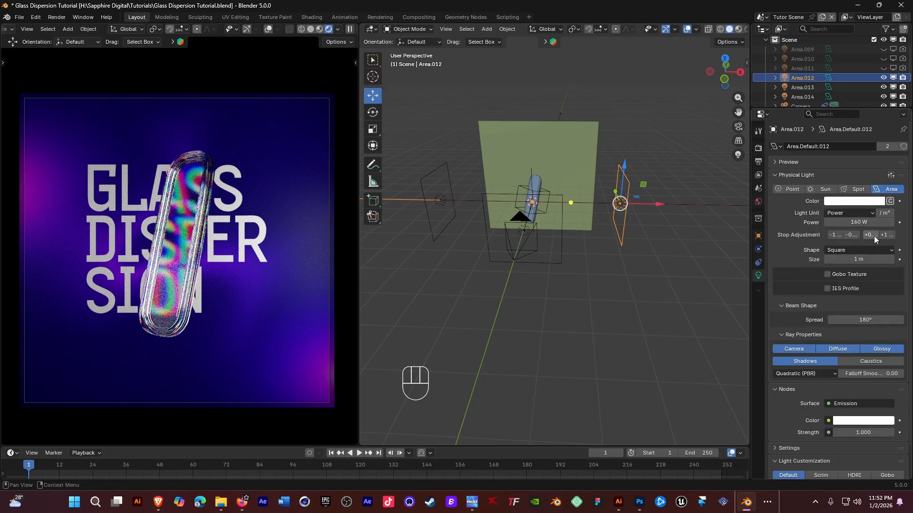
{"action": "left_click", "coordinate": [862, 222]}
{"action": "type", "text": "200"}
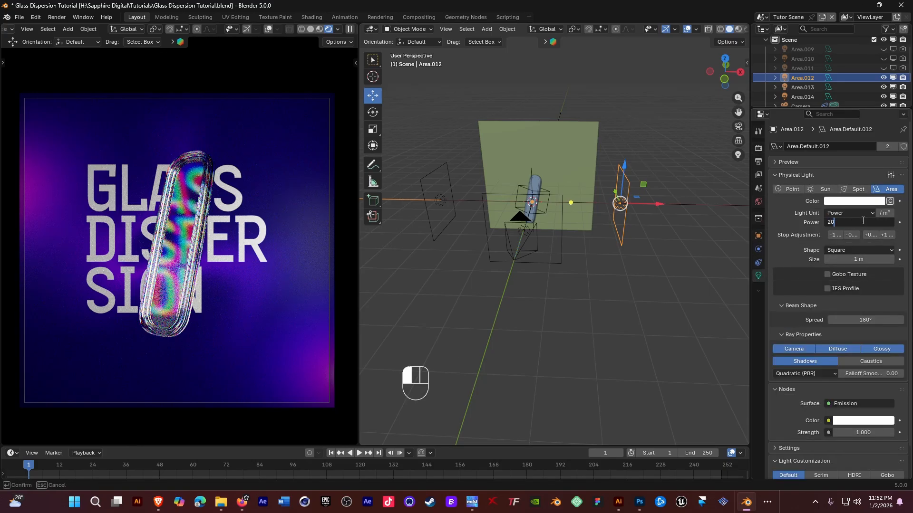
{"action": "key", "text": "Return"}
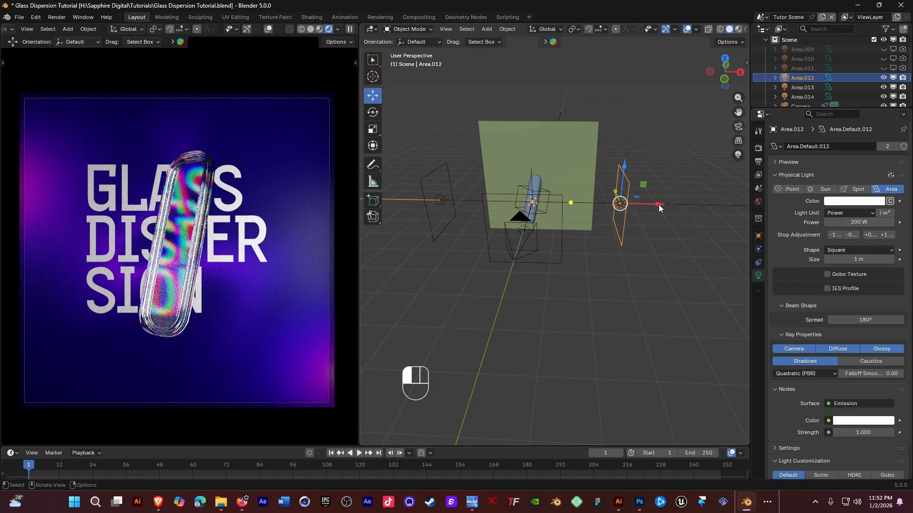
- Move the left area light about 0.5 m along X toward the slab, disable its Camera ray visibility and save the file
{"action": "left_click", "coordinate": [450, 187]}
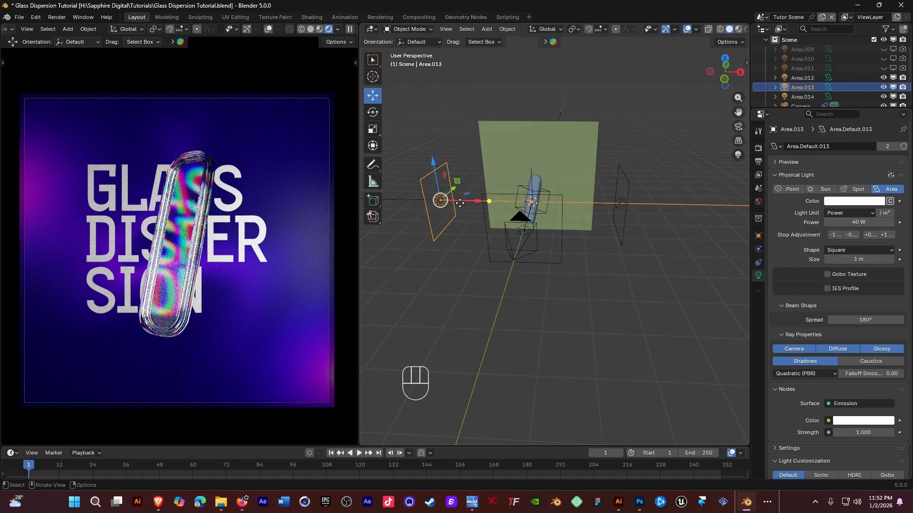
{"action": "left_click_drag", "start_coordinate": [466, 200], "coordinate": [479, 200]}
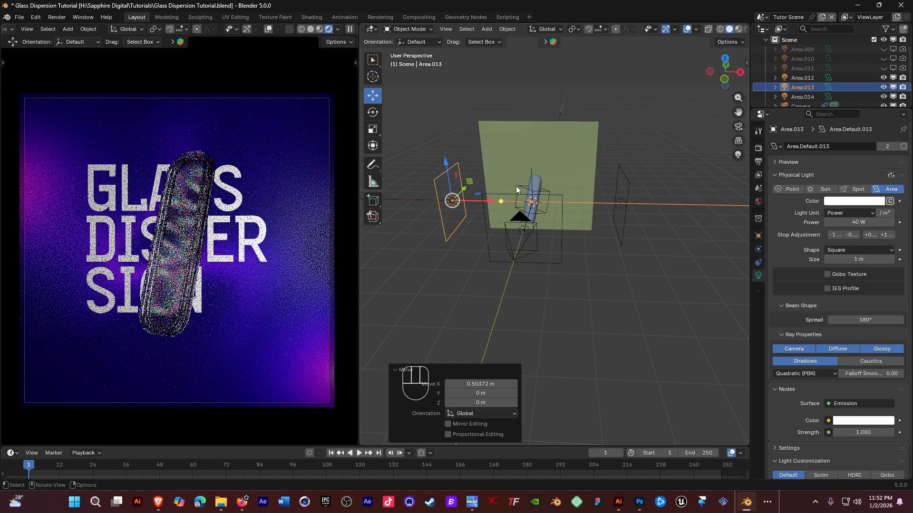
{"action": "left_click", "coordinate": [681, 118]}
{"action": "key", "text": "ctrl+s"}
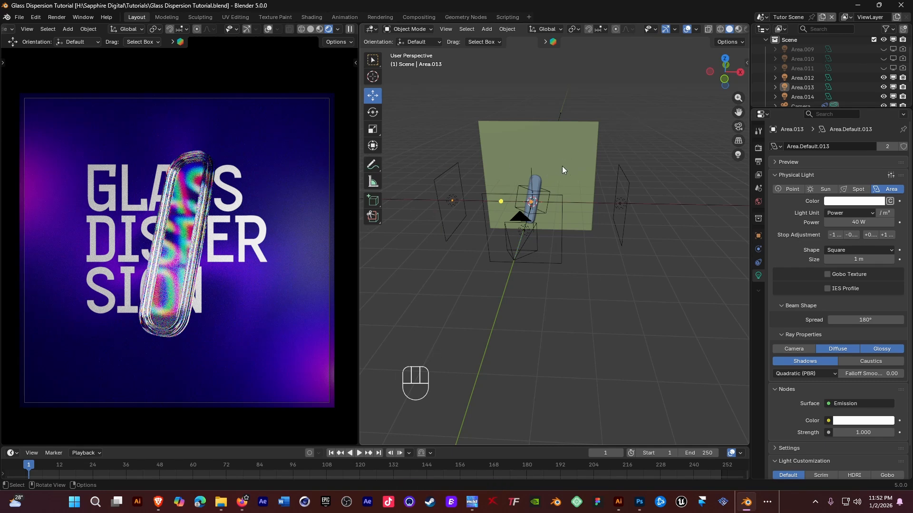
- Switch the 3D viewport area beside the rendered preview to the Shader Editor and show the World shader
{"action": "left_click", "coordinate": [762, 202]}
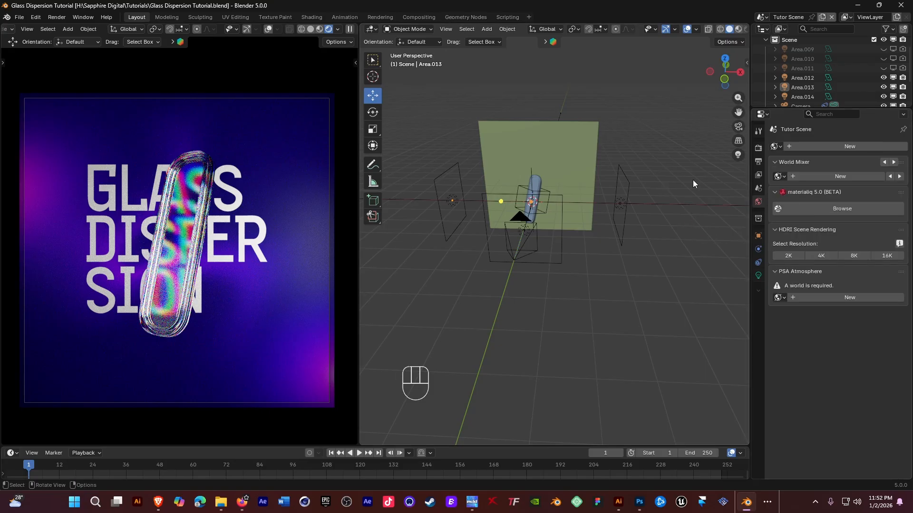
{"action": "key", "text": "ctrl+s"}
{"action": "left_click", "coordinate": [374, 30]}
{"action": "left_click", "coordinate": [396, 107]}
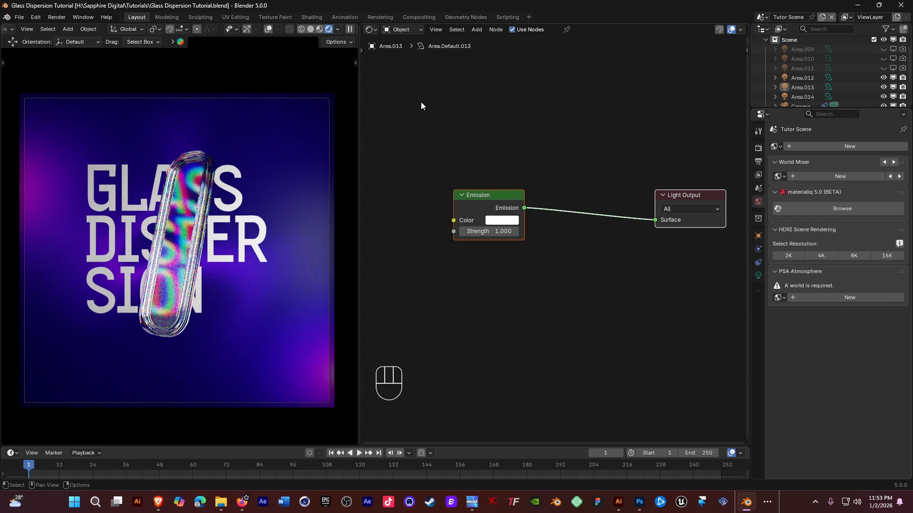
{"action": "left_click", "coordinate": [404, 30]}
{"action": "left_click", "coordinate": [408, 61]}
{"action": "key", "text": "space"}
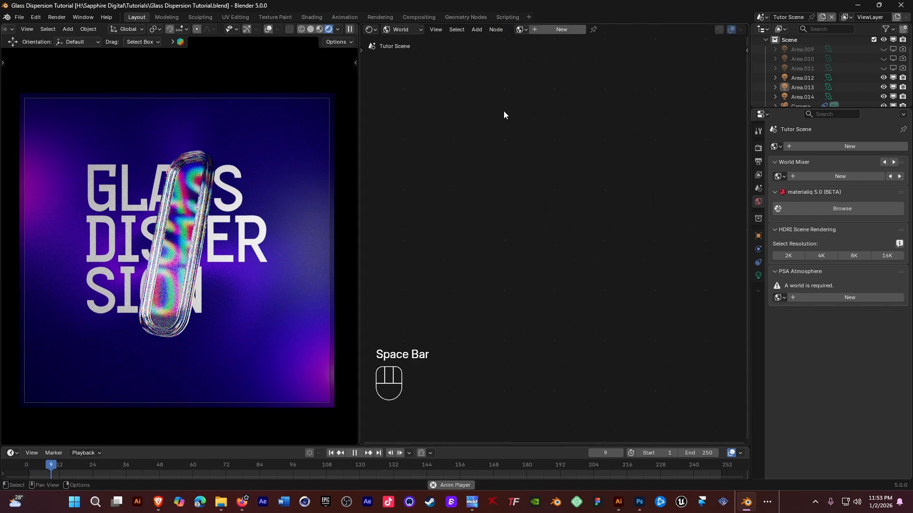
{"action": "key", "text": "space"}
{"action": "left_click", "coordinate": [331, 453]}
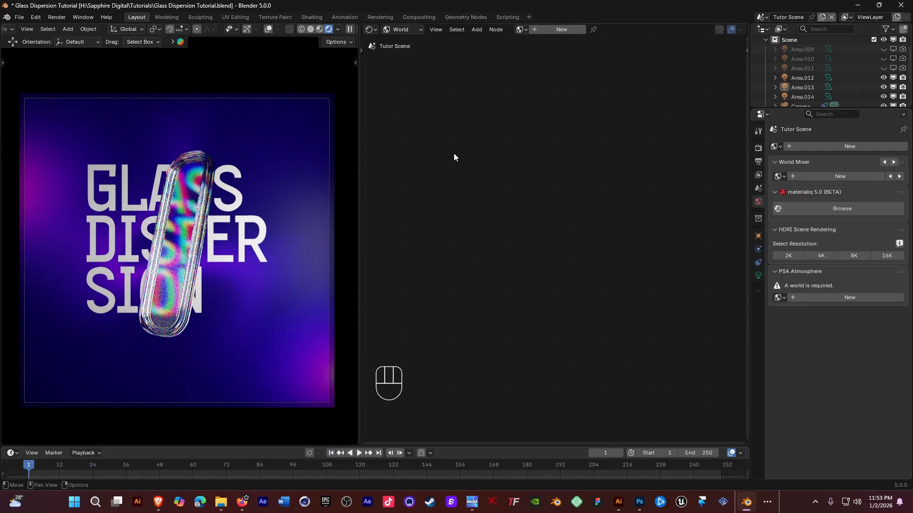
- Create a new world for the scene and move its Background node closer to the World Output node
{"action": "left_click", "coordinate": [558, 28]}
{"action": "scroll", "coordinate": [528, 157], "scroll_direction": "down", "scroll_amount": 1}
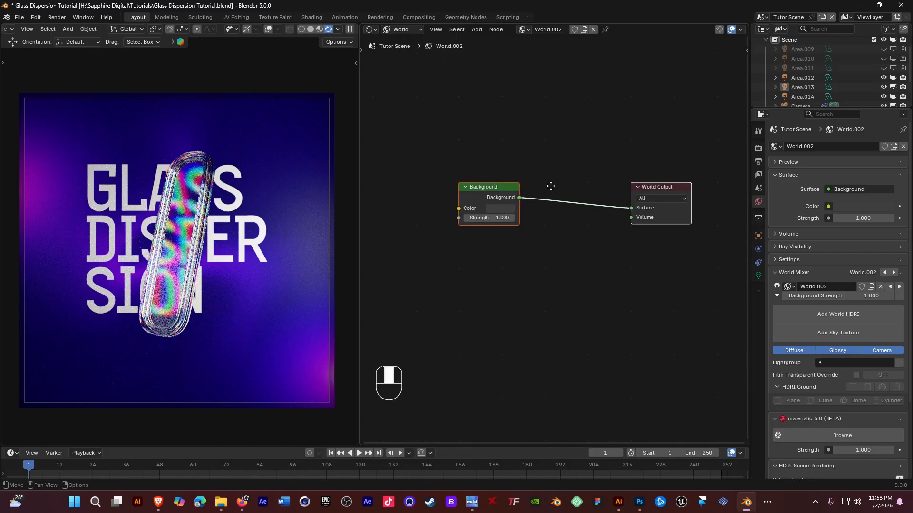
{"action": "left_click_drag", "start_coordinate": [499, 189], "coordinate": [547, 194]}
{"action": "left_click", "coordinate": [577, 151]}
- Add an Environment Texture node and place it in front of the Background node
{"action": "key", "text": "shift+a"}
{"action": "left_click", "coordinate": [466, 153]}
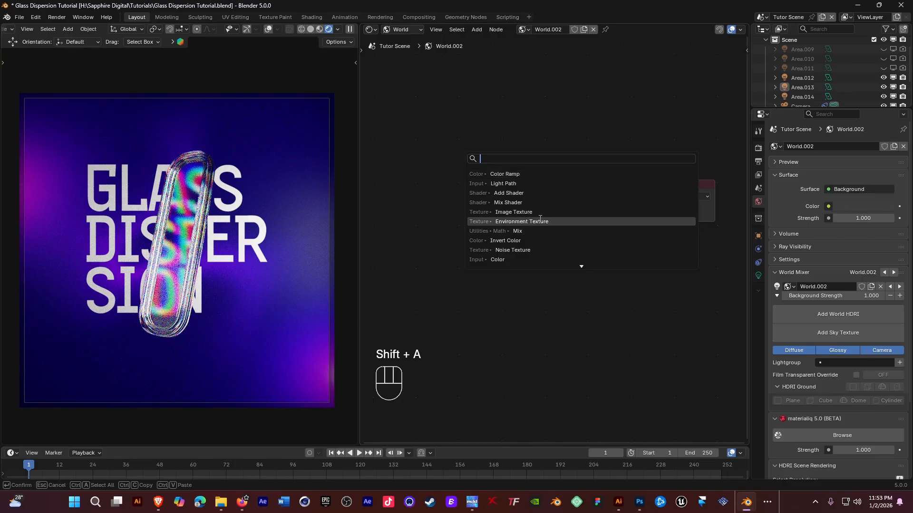
{"action": "left_click", "coordinate": [521, 222]}
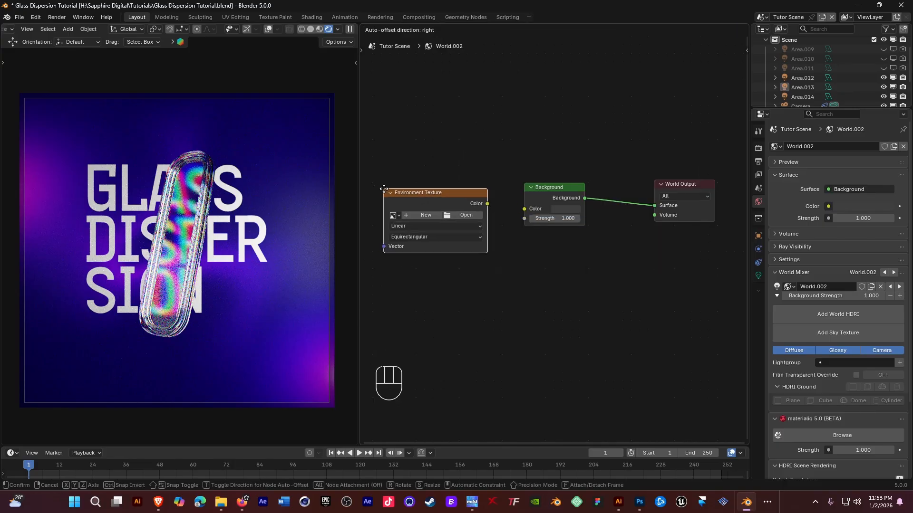
{"action": "left_click", "coordinate": [469, 190]}
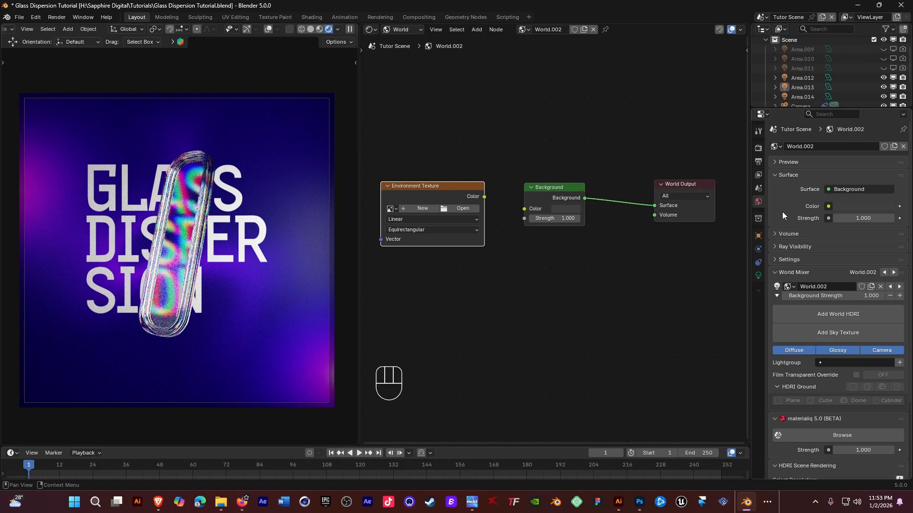
{"action": "middle_click_drag", "start_coordinate": [546, 164], "coordinate": [573, 161]}
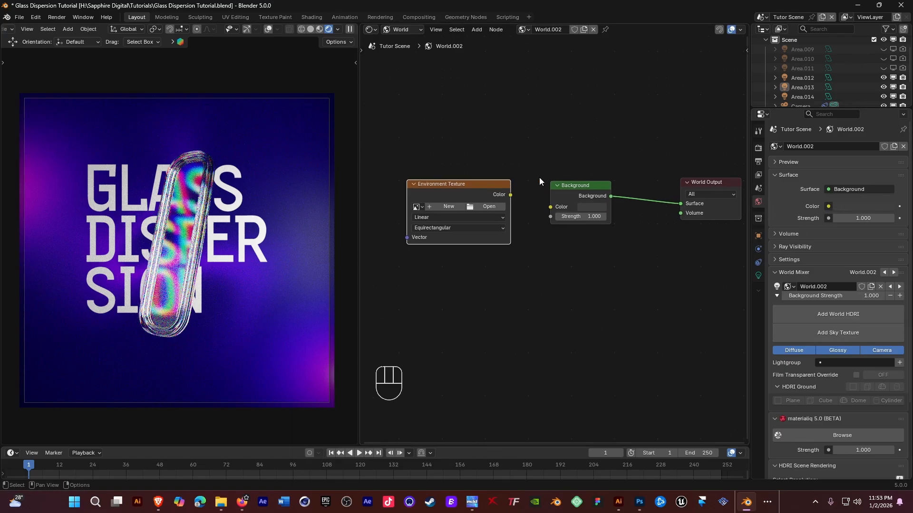
{"action": "left_click_drag", "start_coordinate": [479, 187], "coordinate": [470, 186]}
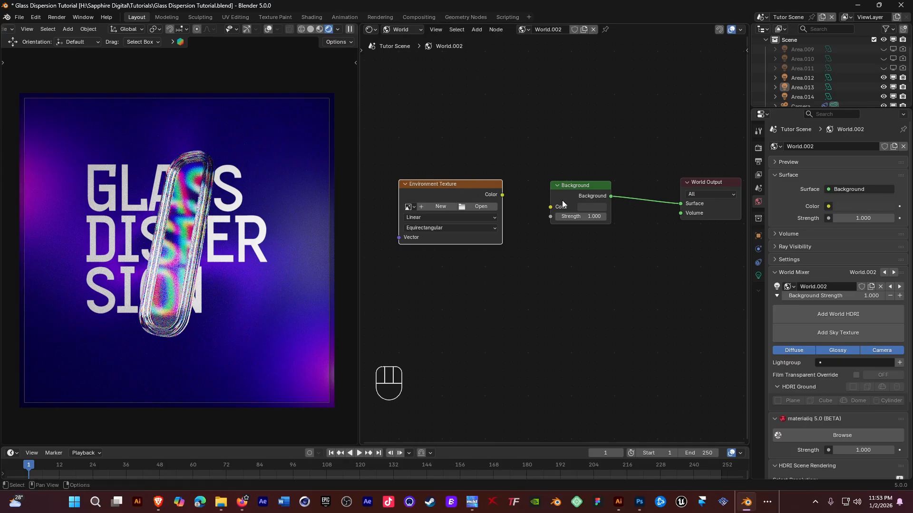
- Set the Background color to black and connect the Environment Texture's Color output to the Background's Color input
{"action": "left_click", "coordinate": [589, 206]}
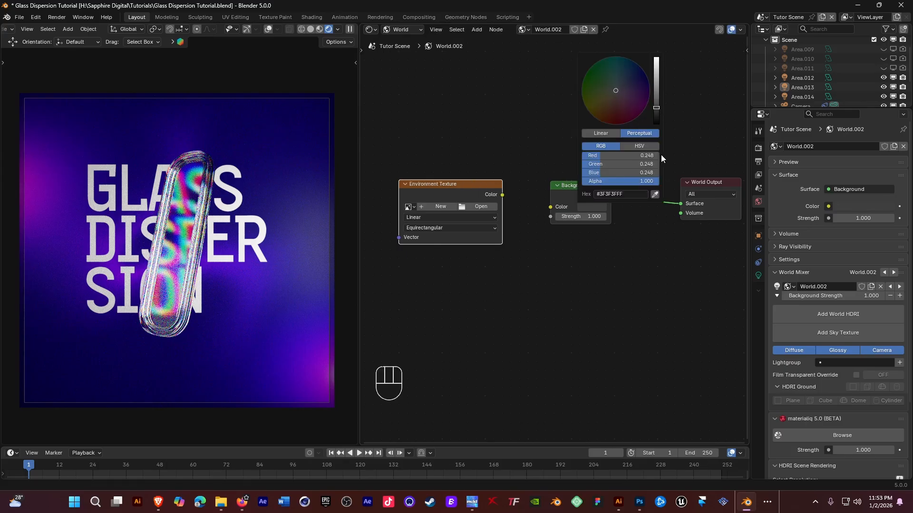
{"action": "left_click_drag", "start_coordinate": [657, 120], "coordinate": [657, 124]}
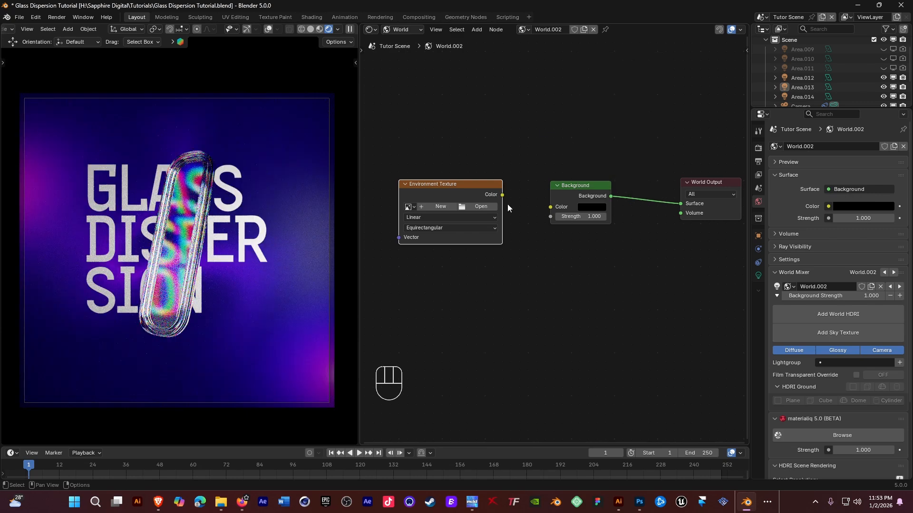
{"action": "left_click_drag", "start_coordinate": [502, 195], "coordinate": [551, 207]}
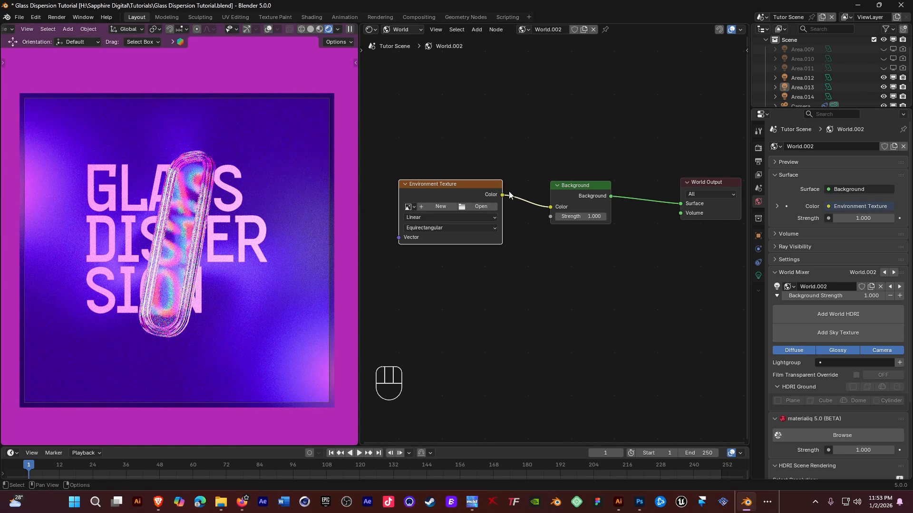
- Load Abstract bg 1.jpg from the BGs folder into the Environment Texture node
{"action": "middle_click_drag", "start_coordinate": [508, 195], "coordinate": [554, 182]}
{"action": "left_click", "coordinate": [521, 193]}
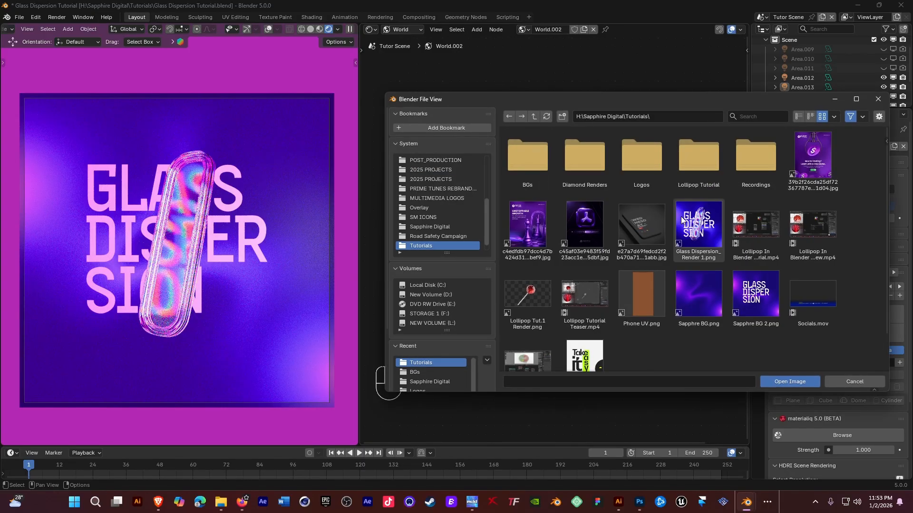
{"action": "left_click", "coordinate": [539, 164]}
{"action": "left_click", "coordinate": [538, 160]}
{"action": "left_click", "coordinate": [584, 156]}
{"action": "left_click", "coordinate": [542, 154]}
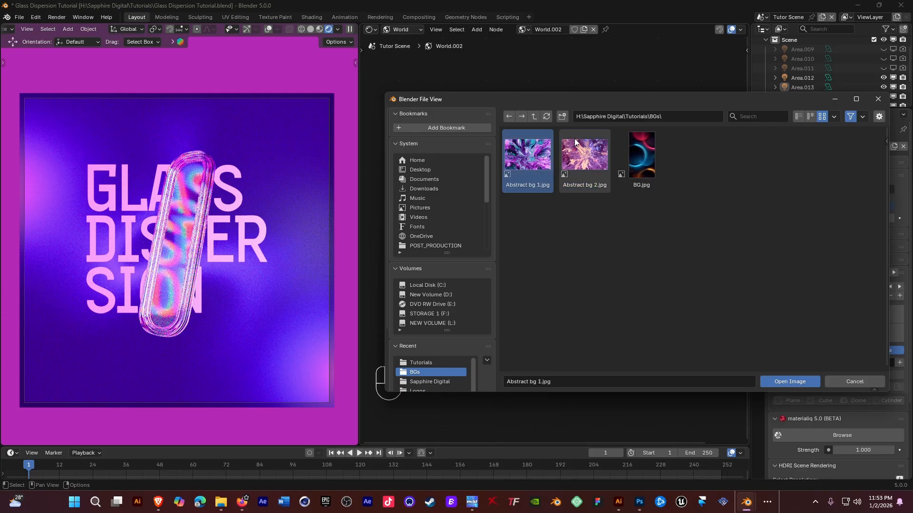
{"action": "double_click", "coordinate": [533, 160]}
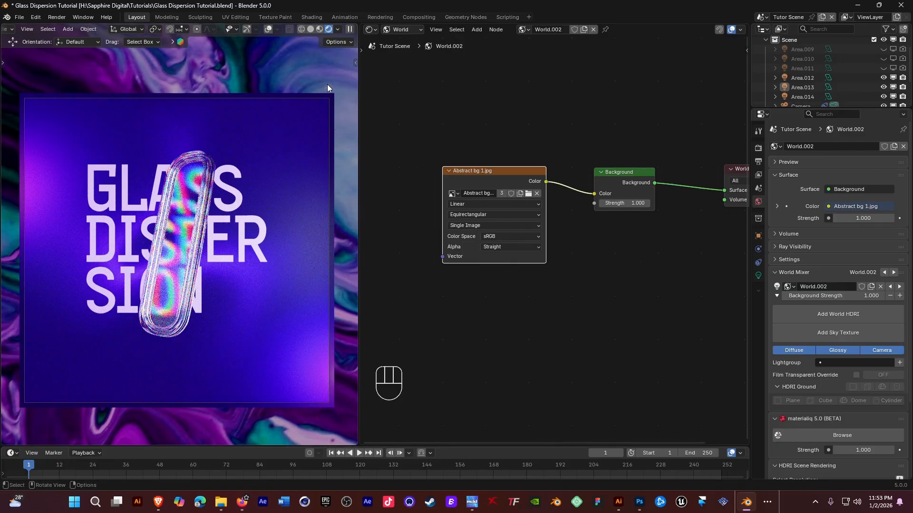
- Enable the Transparent option in the render's Film settings to hide the environment image behind the scene
{"action": "left_click", "coordinate": [758, 148]}
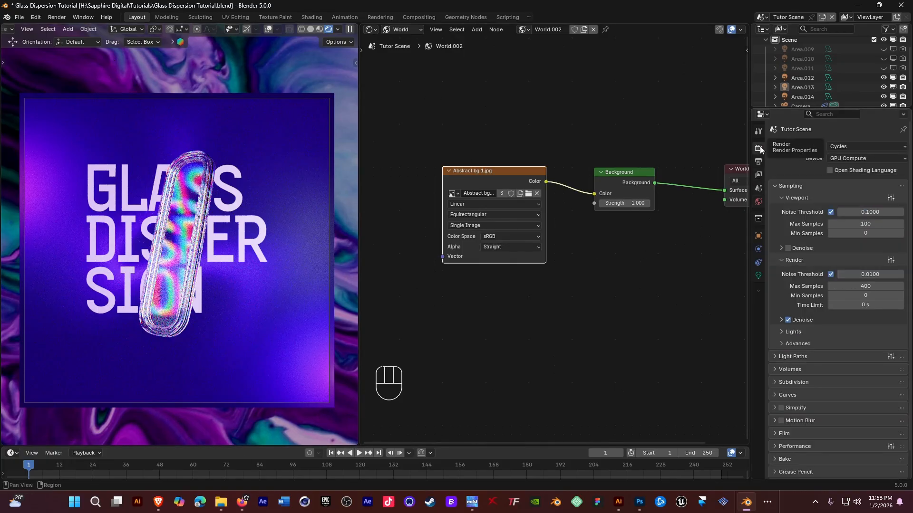
{"action": "scroll", "coordinate": [853, 226], "scroll_direction": "down", "scroll_amount": 2}
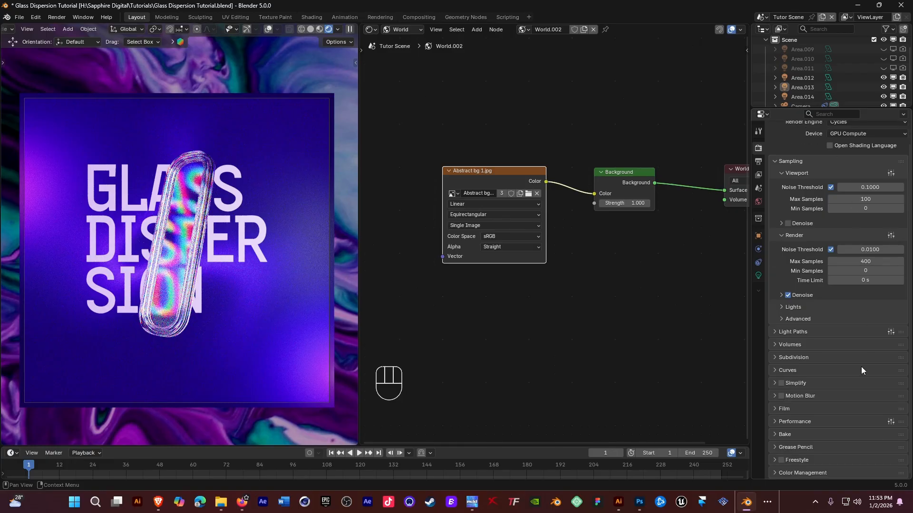
{"action": "left_click", "coordinate": [774, 408]}
{"action": "scroll", "coordinate": [808, 418], "scroll_direction": "down", "scroll_amount": 5}
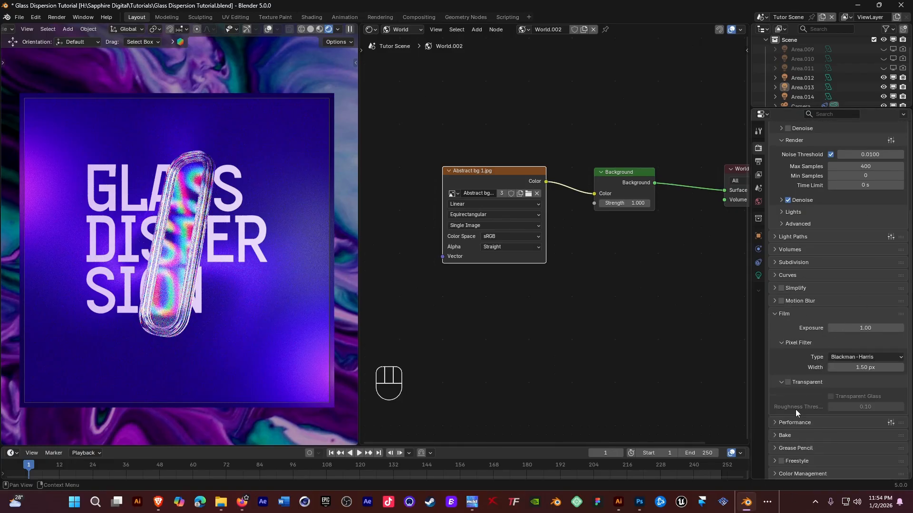
{"action": "left_click", "coordinate": [788, 383]}
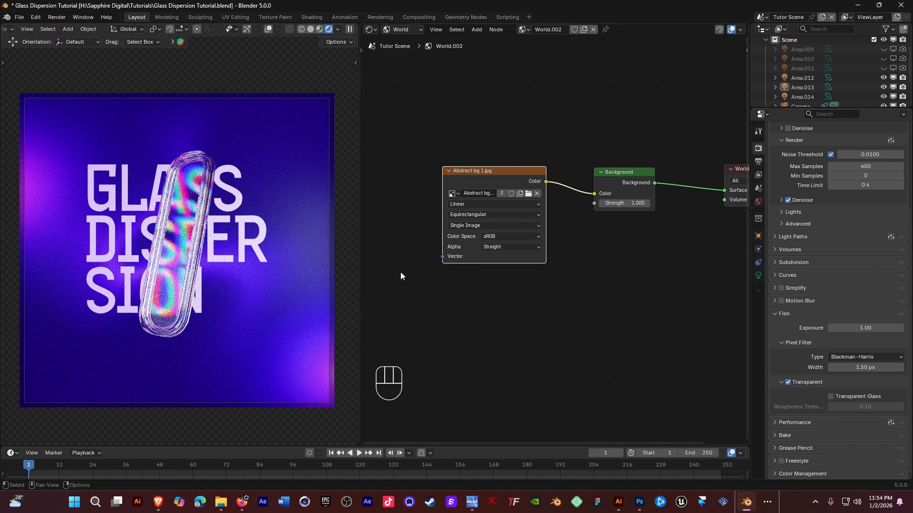
- Save the file and switch the node editor area back to a 3D Viewport
{"action": "key", "text": "ctrl+s"}
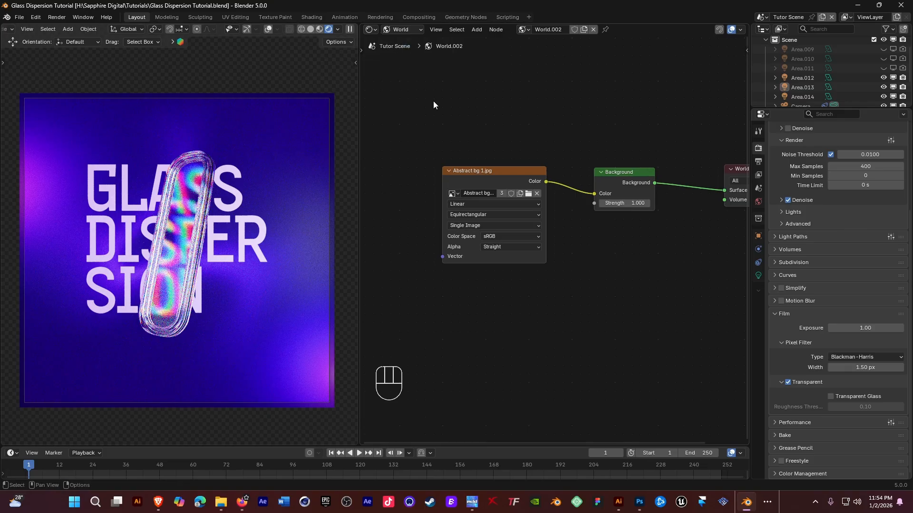
{"action": "left_click", "coordinate": [376, 27]}
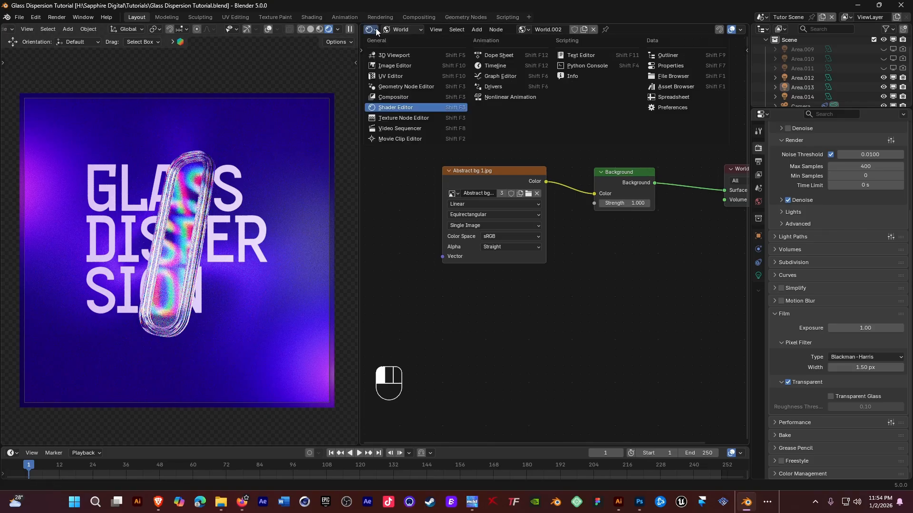
{"action": "left_click", "coordinate": [395, 56]}
- Render the current frame and examine the glass slab's edges and colour dispersion up close
{"action": "key", "text": "F12"}
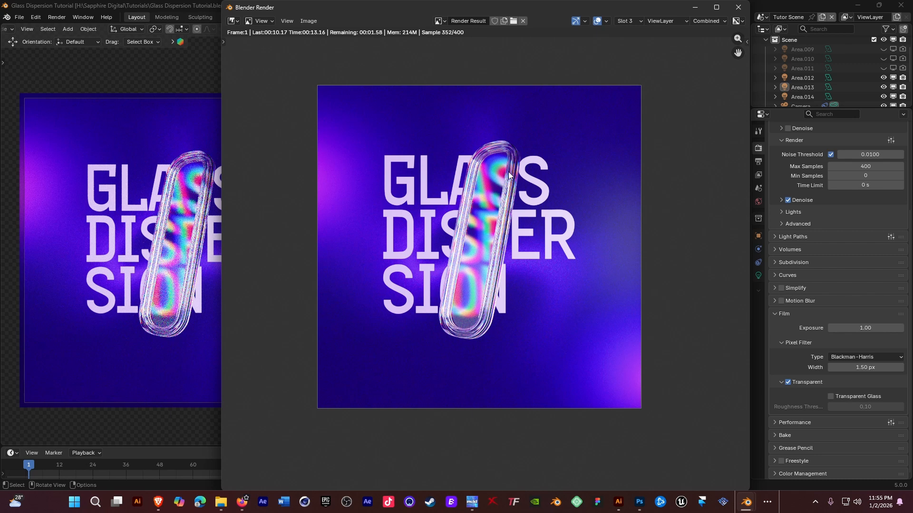
{"action": "scroll", "coordinate": [508, 172], "scroll_direction": "up", "scroll_amount": 1}
{"action": "middle_click_drag", "start_coordinate": [509, 172], "coordinate": [532, 169]}
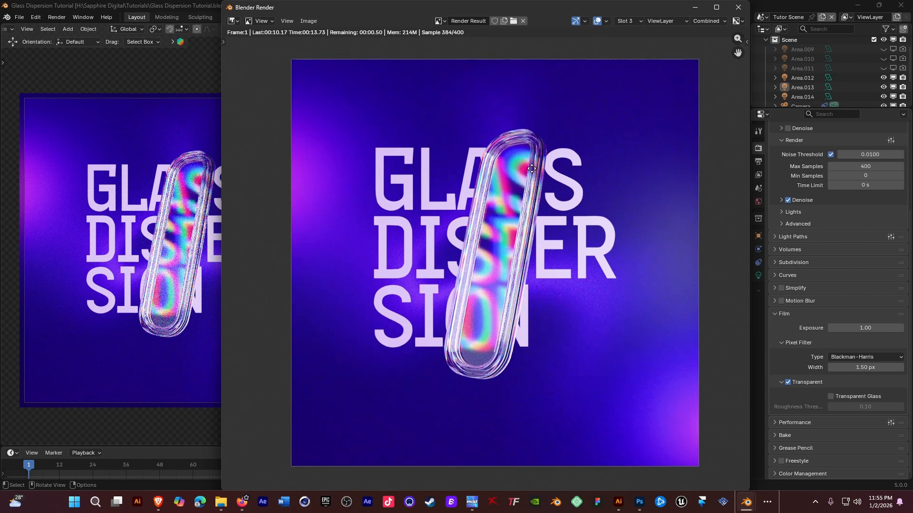
{"action": "scroll", "coordinate": [529, 169], "scroll_direction": "down", "scroll_amount": 1}
{"action": "scroll", "coordinate": [530, 170], "scroll_direction": "up", "scroll_amount": 2}
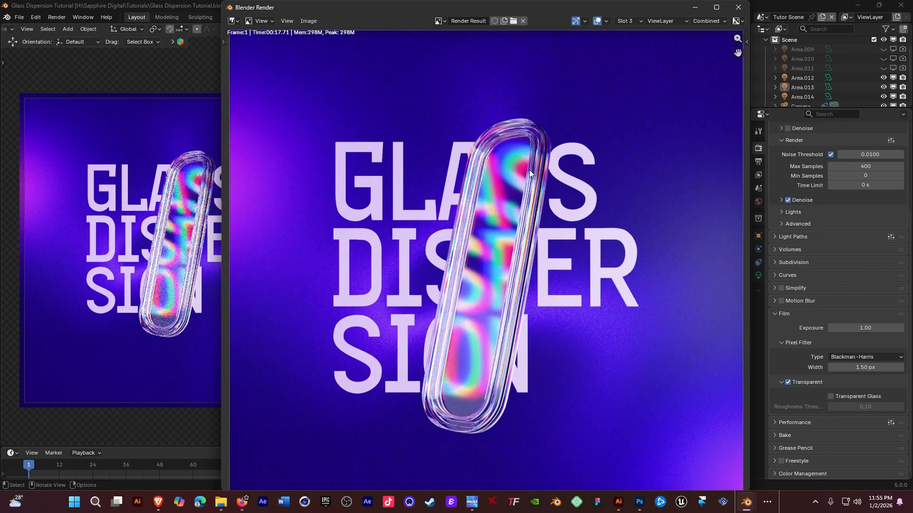
{"action": "middle_click_drag", "start_coordinate": [529, 170], "coordinate": [536, 151]}
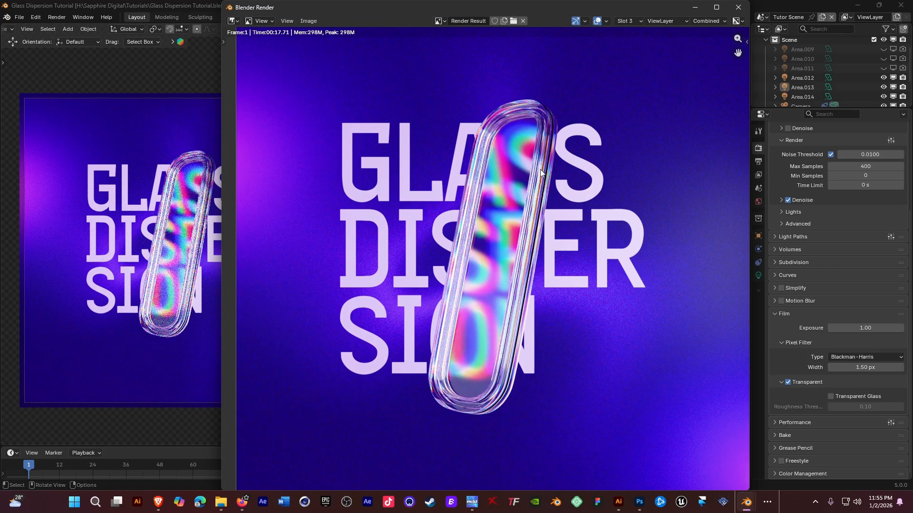
{"action": "scroll", "coordinate": [540, 169], "scroll_direction": "down", "scroll_amount": 2}
{"action": "scroll", "coordinate": [514, 181], "scroll_direction": "up", "scroll_amount": 2}
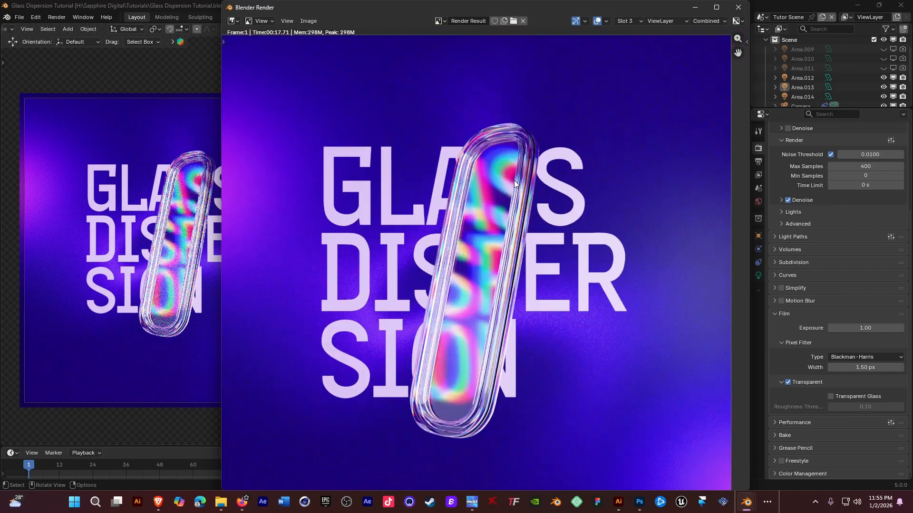
{"action": "scroll", "coordinate": [514, 181], "scroll_direction": "down", "scroll_amount": 1}
{"action": "scroll", "coordinate": [515, 181], "scroll_direction": "up", "scroll_amount": 3}
{"action": "scroll", "coordinate": [477, 183], "scroll_direction": "down", "scroll_amount": 4}
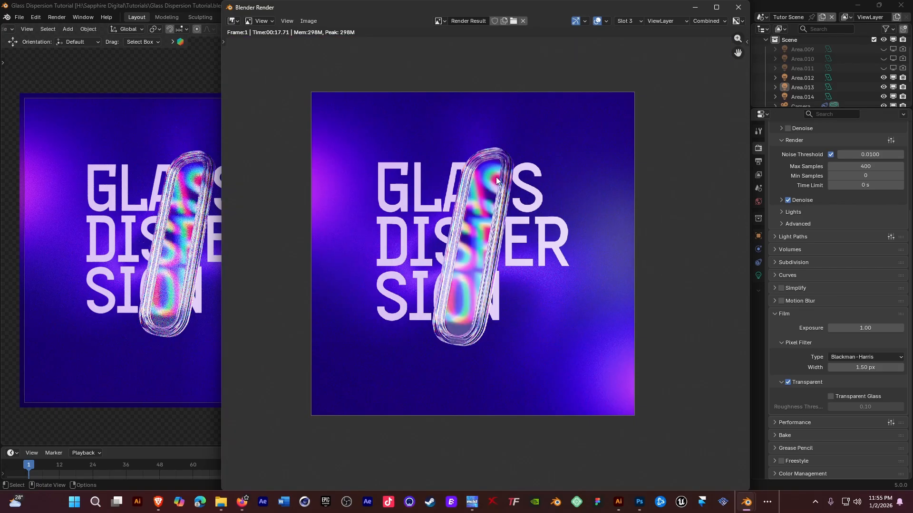
{"action": "scroll", "coordinate": [520, 191], "scroll_direction": "up", "scroll_amount": 2}
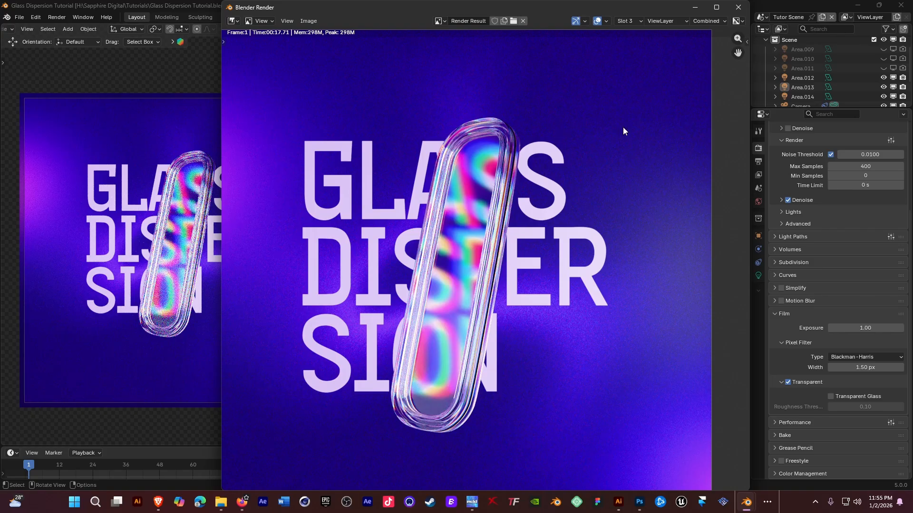
{"action": "key", "text": "Escape"}
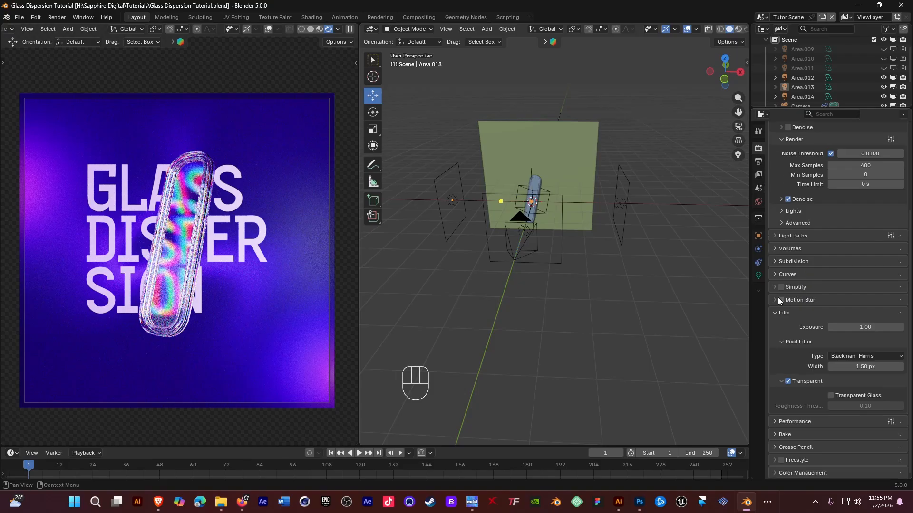
- Apply the light paths preset that sets all max bounces to 32, and save the file
{"action": "scroll", "coordinate": [778, 298], "scroll_direction": "up", "scroll_amount": 5}
{"action": "left_click", "coordinate": [778, 330]}
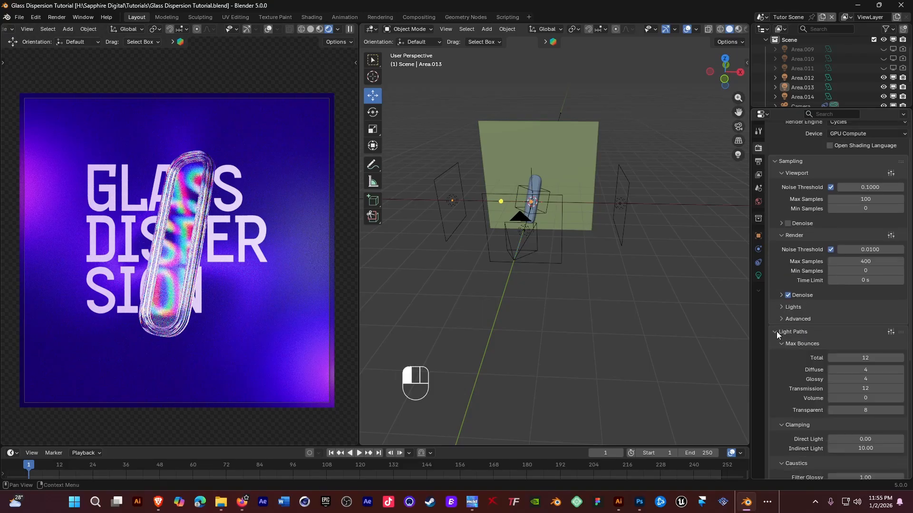
{"action": "left_click", "coordinate": [891, 332]}
{"action": "left_click", "coordinate": [864, 285]}
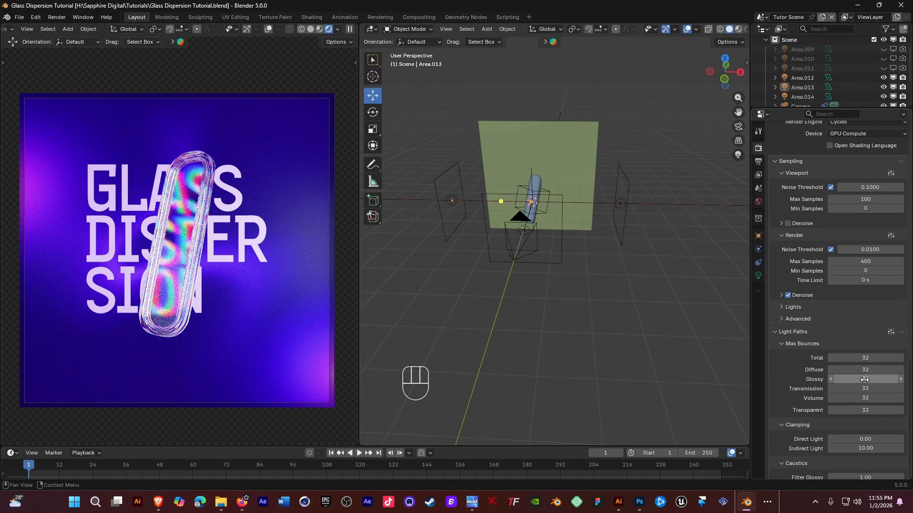
{"action": "left_click", "coordinate": [778, 344]}
{"action": "left_click", "coordinate": [776, 333]}
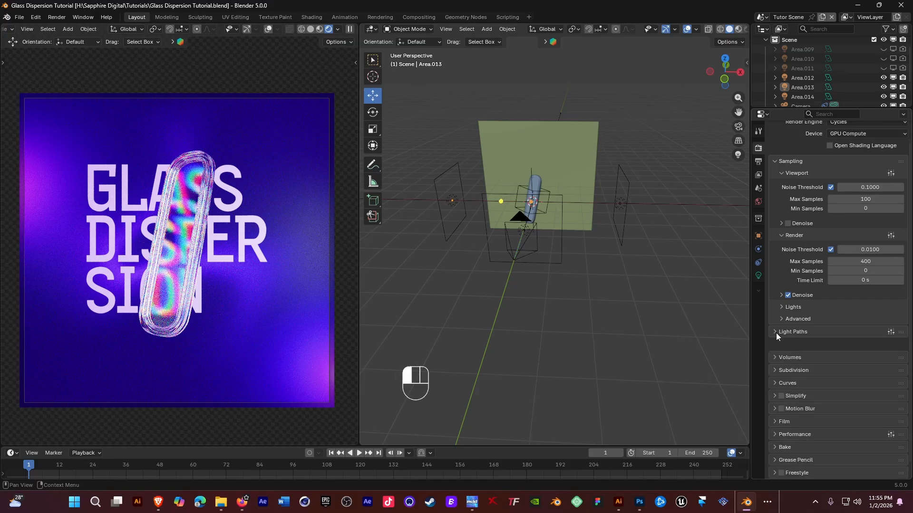
{"action": "key", "text": "ctrl+s"}
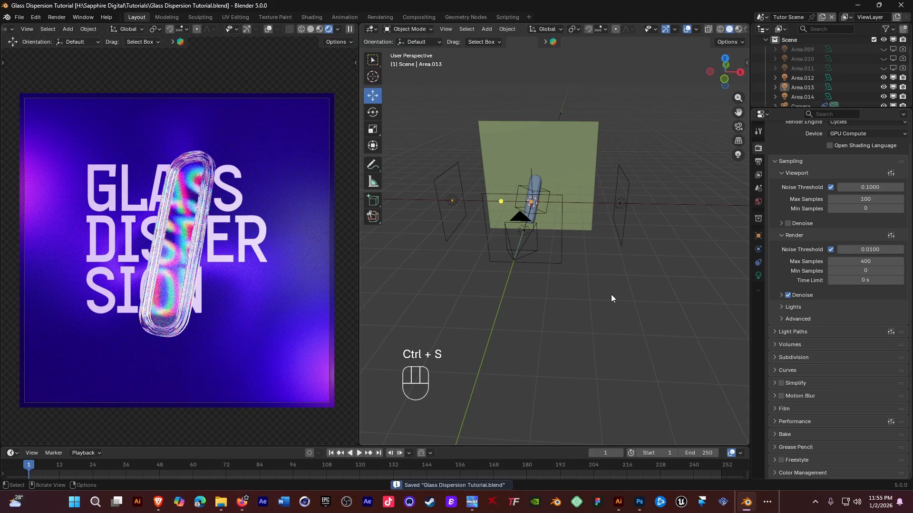
- Render the frame again with the higher light bounces and inspect the slab and background in the result
{"action": "key", "text": "F12"}
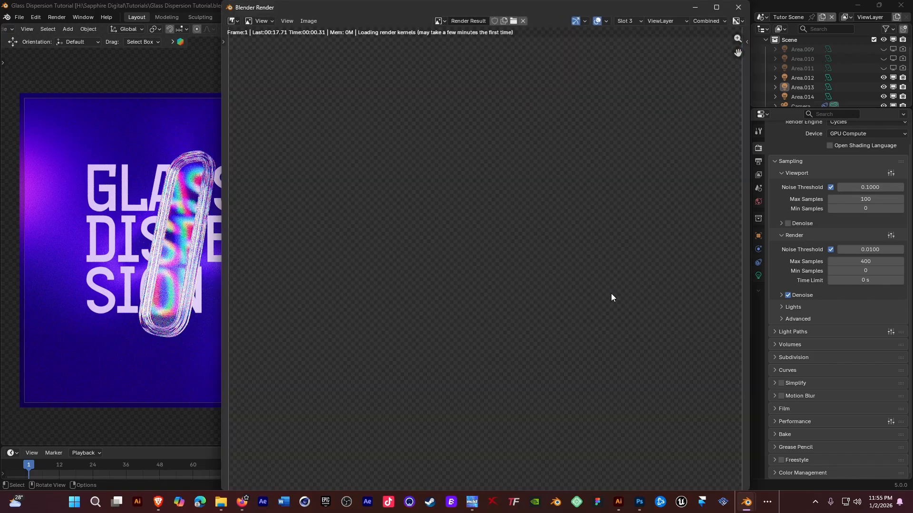
{"action": "middle_click_drag", "start_coordinate": [499, 158], "coordinate": [499, 168]}
{"action": "middle_click_drag", "start_coordinate": [512, 121], "coordinate": [515, 138]}
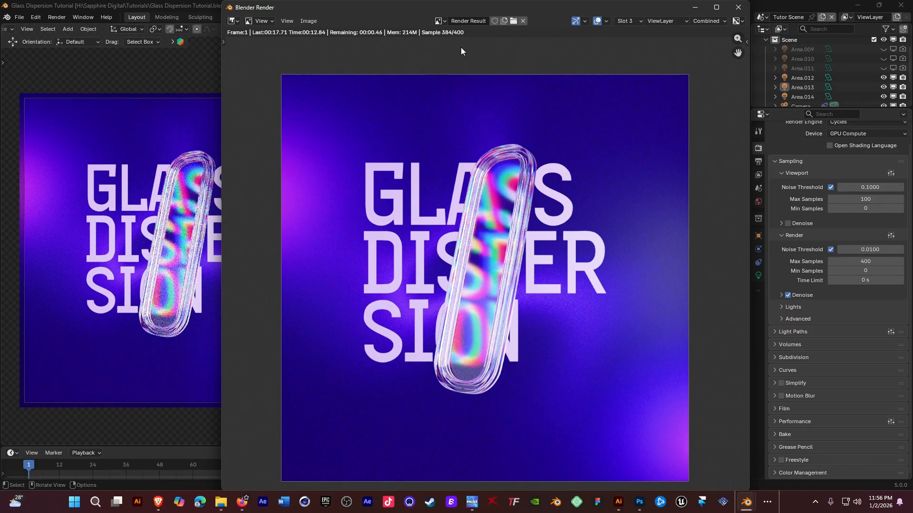
{"action": "scroll", "coordinate": [514, 173], "scroll_direction": "up", "scroll_amount": 2}
{"action": "scroll", "coordinate": [514, 173], "scroll_direction": "down", "scroll_amount": 5}
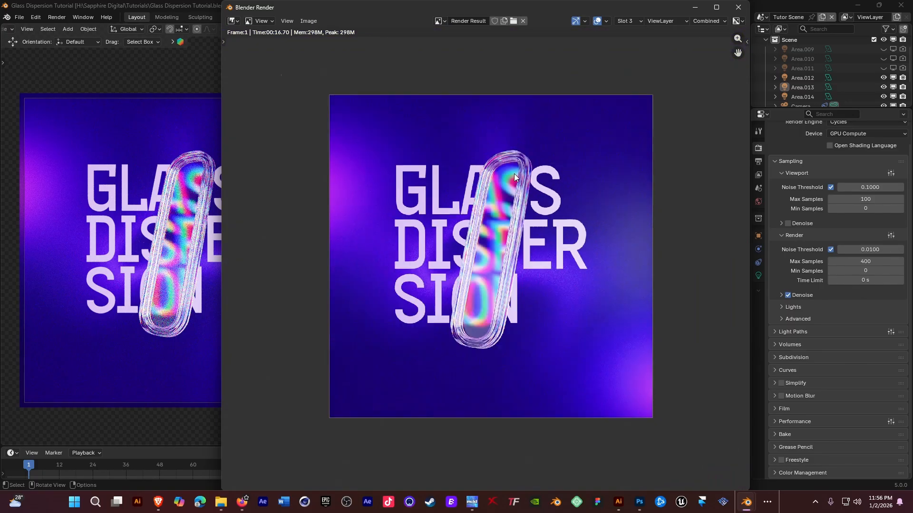
{"action": "scroll", "coordinate": [528, 202], "scroll_direction": "up", "scroll_amount": 2}
{"action": "scroll", "coordinate": [527, 202], "scroll_direction": "down", "scroll_amount": 1}
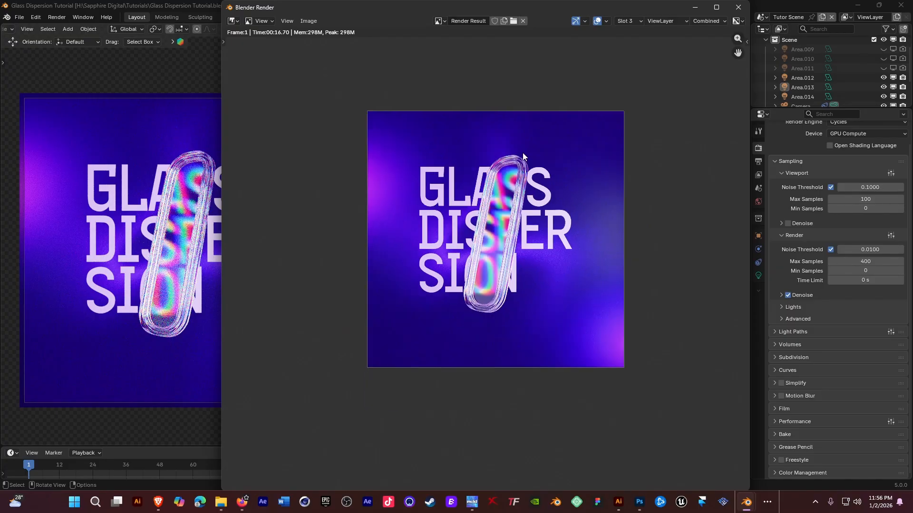
{"action": "scroll", "coordinate": [523, 152], "scroll_direction": "up", "scroll_amount": 3}
{"action": "scroll", "coordinate": [523, 152], "scroll_direction": "down", "scroll_amount": 2}
{"action": "scroll", "coordinate": [523, 153], "scroll_direction": "up", "scroll_amount": 1}
{"action": "scroll", "coordinate": [522, 153], "scroll_direction": "down", "scroll_amount": 2}
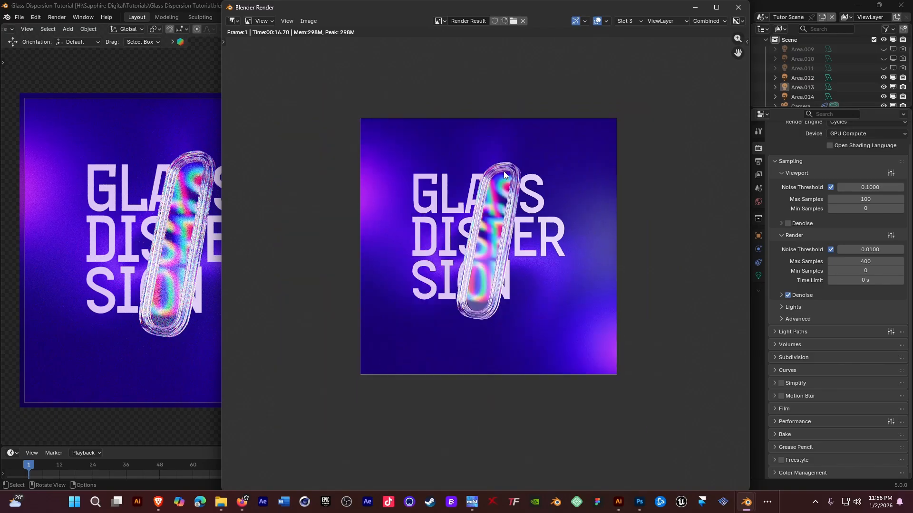
{"action": "scroll", "coordinate": [503, 172], "scroll_direction": "up", "scroll_amount": 1}
{"action": "scroll", "coordinate": [522, 167], "scroll_direction": "down", "scroll_amount": 1}
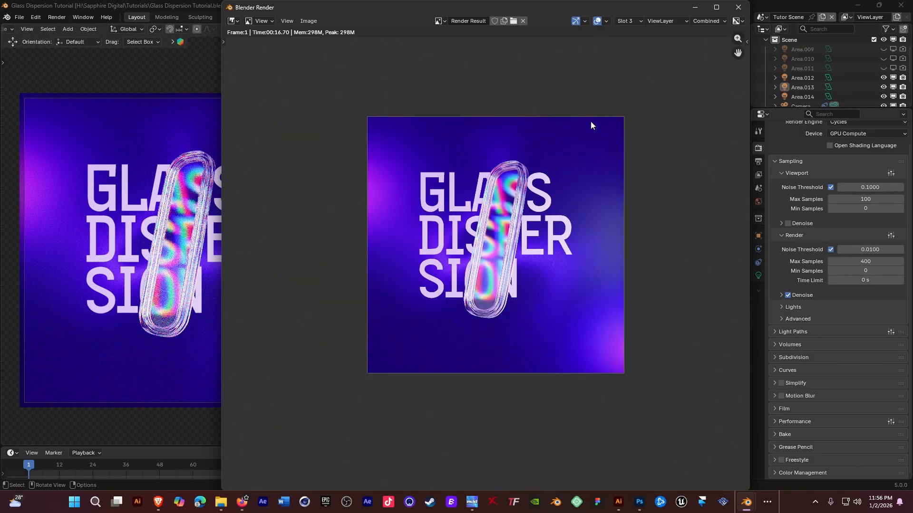
{"action": "left_click", "coordinate": [738, 7]}
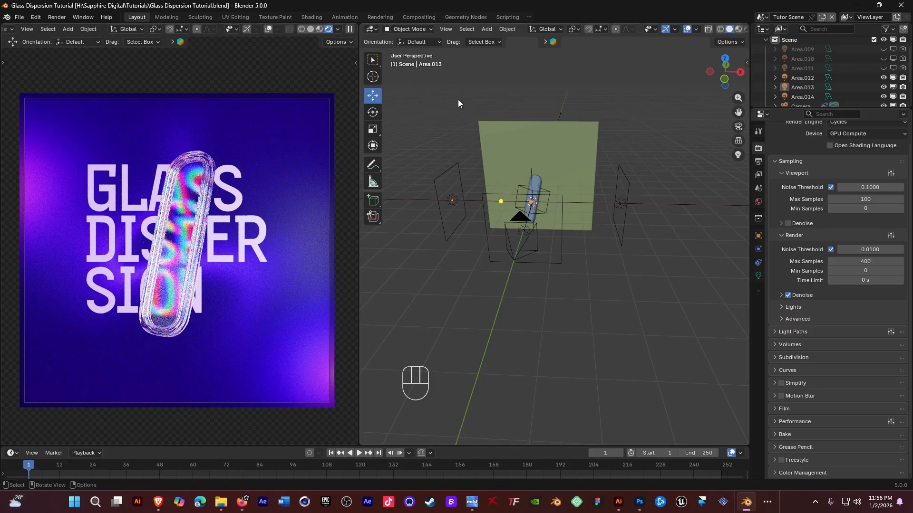
- Create a new compositor node tree in the Compositing workspace
{"action": "middle_click_drag", "start_coordinate": [552, 127], "coordinate": [527, 150], "text": "shift"}
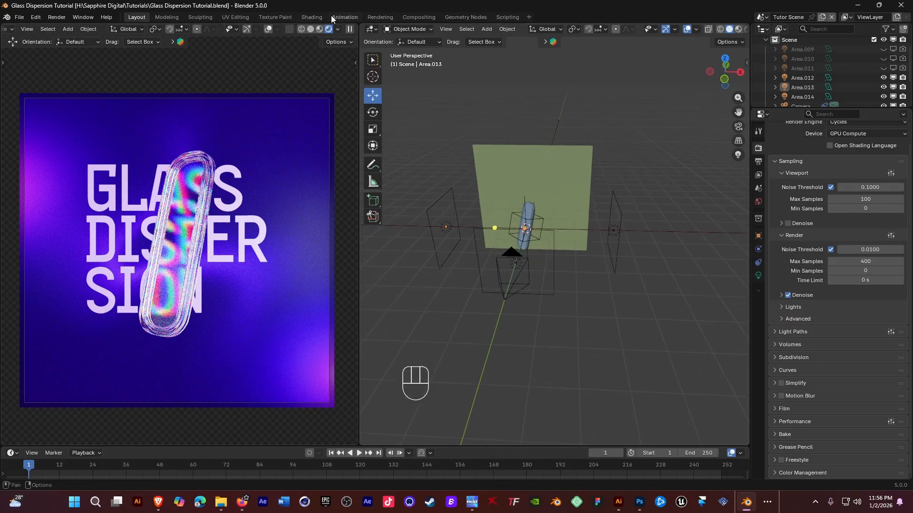
{"action": "left_click", "coordinate": [425, 17]}
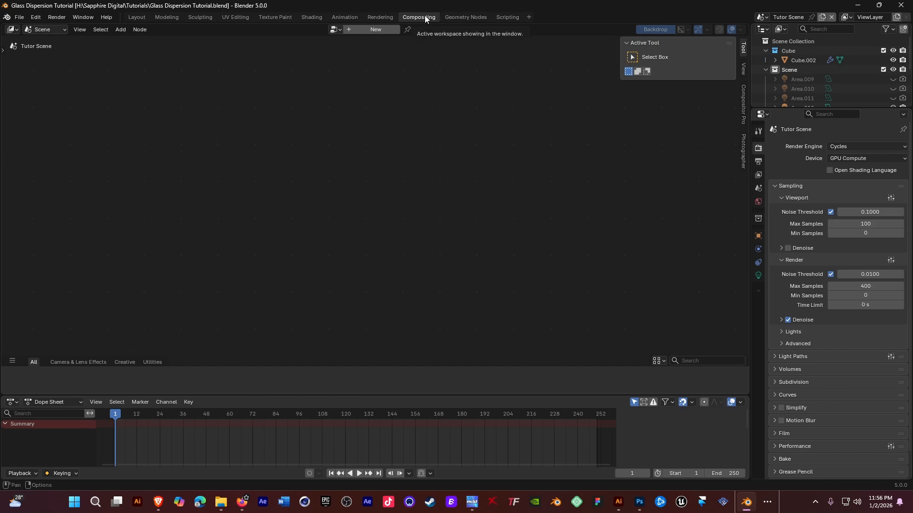
{"action": "left_click", "coordinate": [375, 29]}
- Spread the compositor nodes apart, leaving a wide gap between Render Layers and the Group Output and Viewer nodes
{"action": "scroll", "coordinate": [488, 144], "scroll_direction": "down", "scroll_amount": 1}
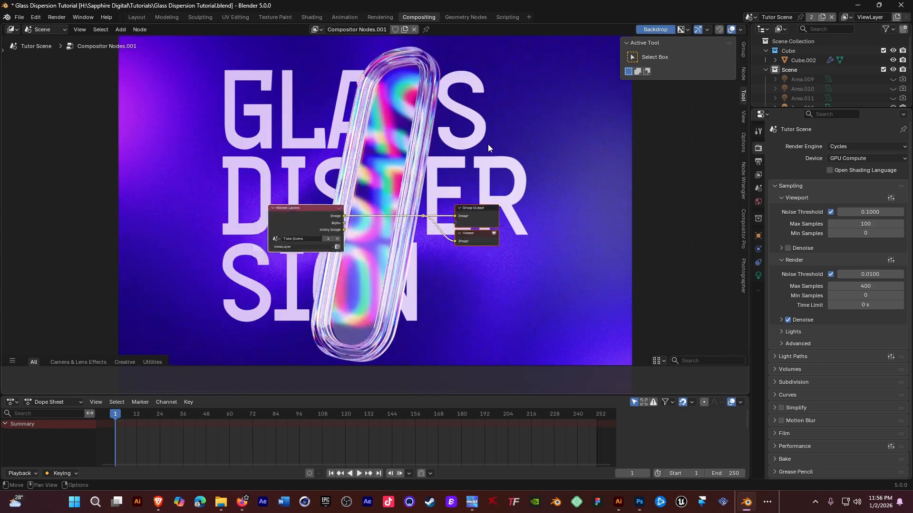
{"action": "middle_click_drag", "start_coordinate": [495, 142], "coordinate": [444, 132]}
{"action": "scroll", "coordinate": [399, 146], "scroll_direction": "up", "scroll_amount": 2}
{"action": "left_click_drag", "start_coordinate": [543, 112], "coordinate": [475, 198]}
{"action": "left_click", "coordinate": [458, 152]}
{"action": "left_click_drag", "start_coordinate": [518, 117], "coordinate": [435, 180]}
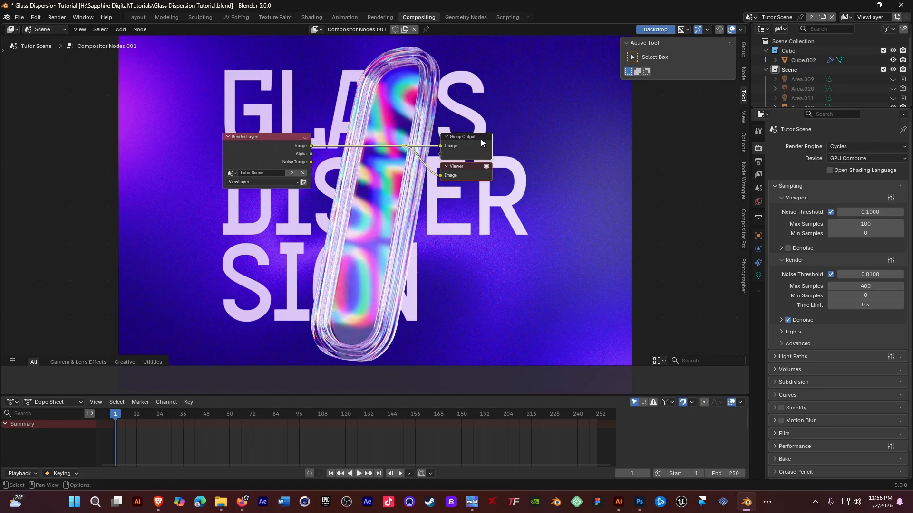
{"action": "key", "text": "g"}
{"action": "left_click", "coordinate": [552, 157]}
{"action": "left_click_drag", "start_coordinate": [282, 147], "coordinate": [231, 147]}
{"action": "left_click_drag", "start_coordinate": [565, 122], "coordinate": [397, 193]}
{"action": "key", "text": "g"}
{"action": "left_click", "coordinate": [558, 133]}
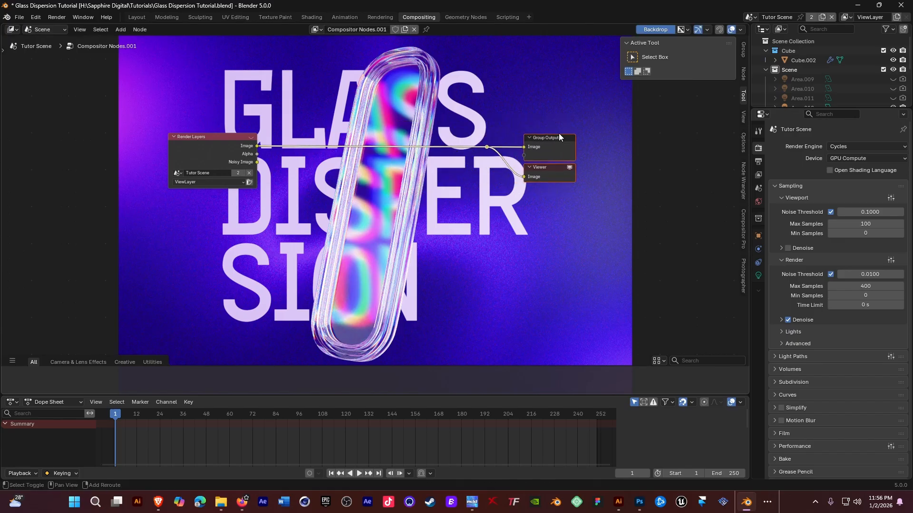
- Add an RGB Curves node and insert it on the image link after Render Layers
{"action": "key", "text": "shift+a"}
{"action": "left_click", "coordinate": [369, 217]}
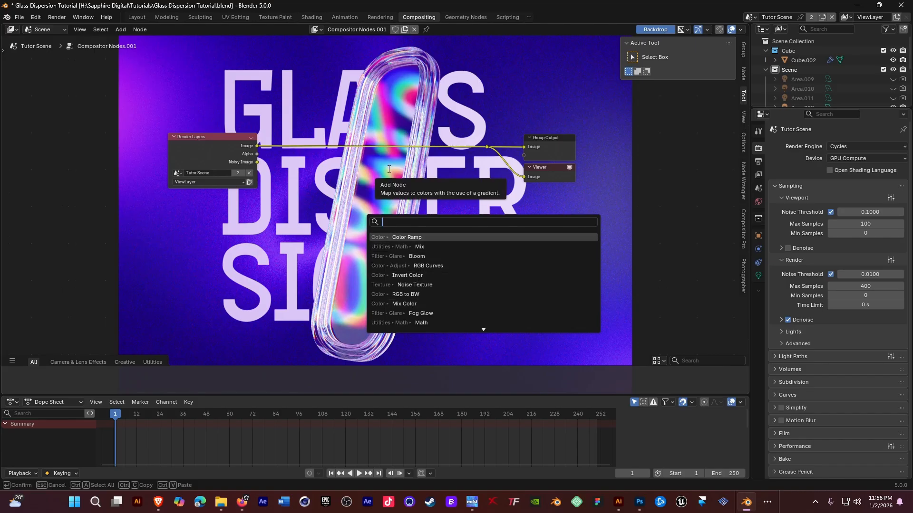
{"action": "type", "text": "rgb"}
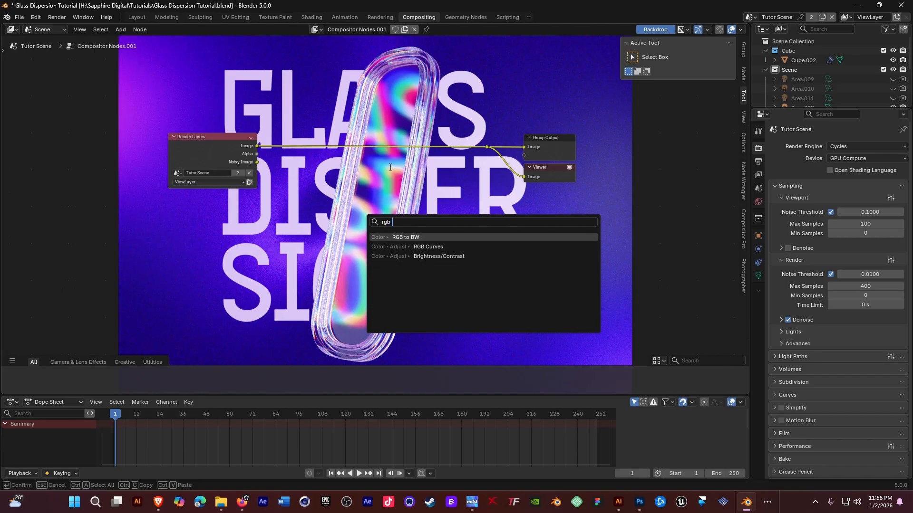
{"action": "left_click", "coordinate": [428, 246]}
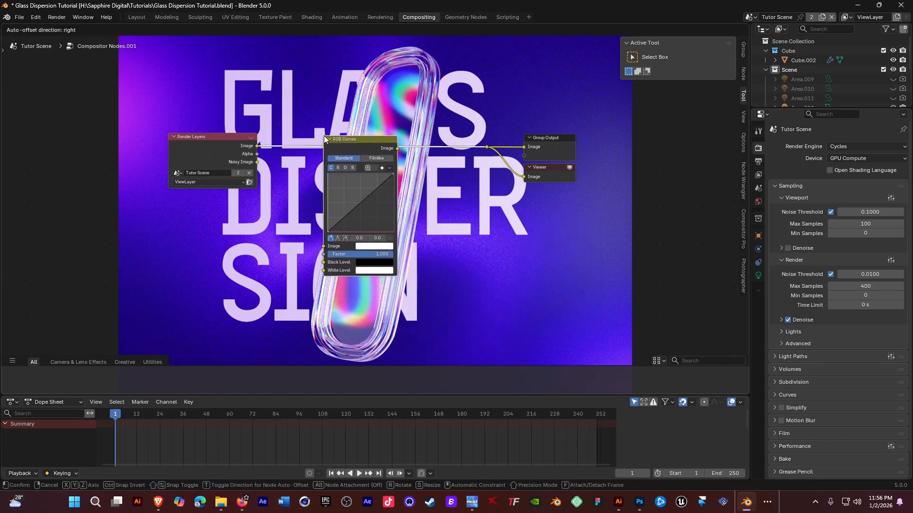
{"action": "left_click", "coordinate": [324, 136]}
- Shape the RGB Curves into a contrast S-curve with points at about 0.2, 0.1 and 0.7, 0.7, and shift the node slightly
{"action": "left_click", "coordinate": [347, 218]}
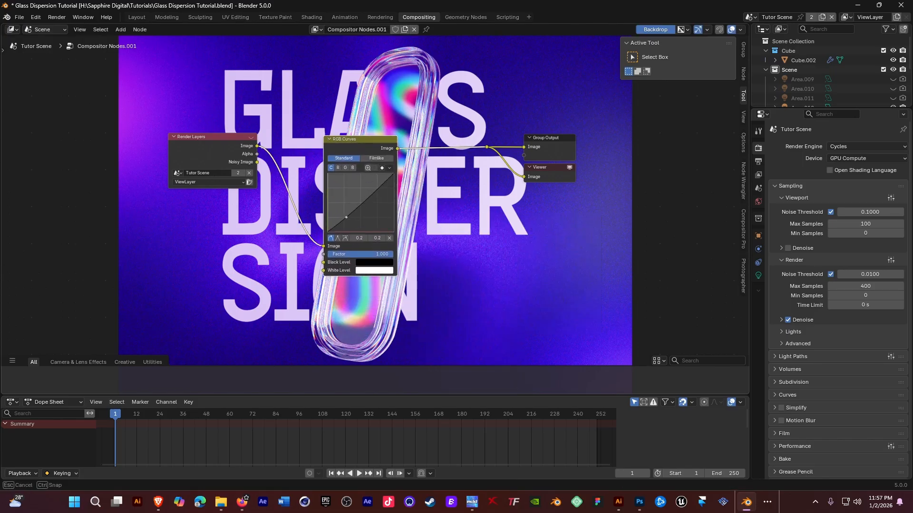
{"action": "left_click_drag", "start_coordinate": [346, 217], "coordinate": [349, 220]}
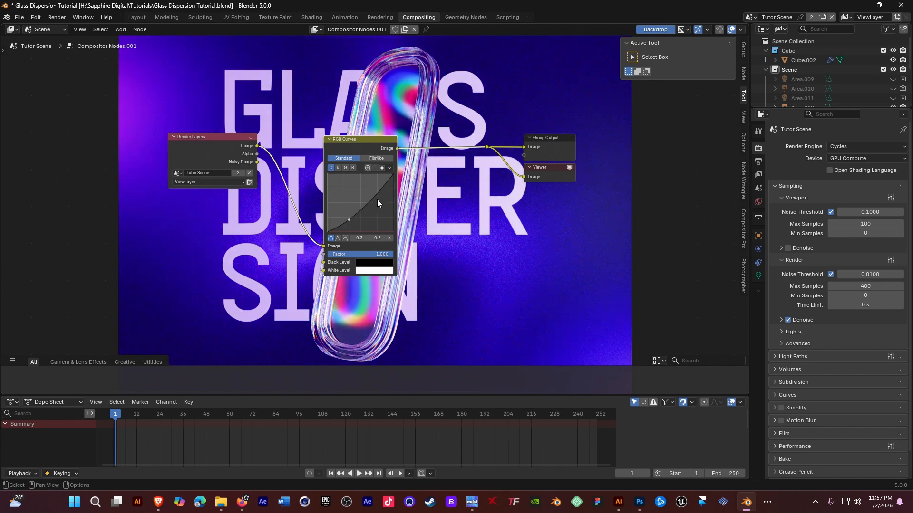
{"action": "left_click_drag", "start_coordinate": [381, 192], "coordinate": [379, 187]}
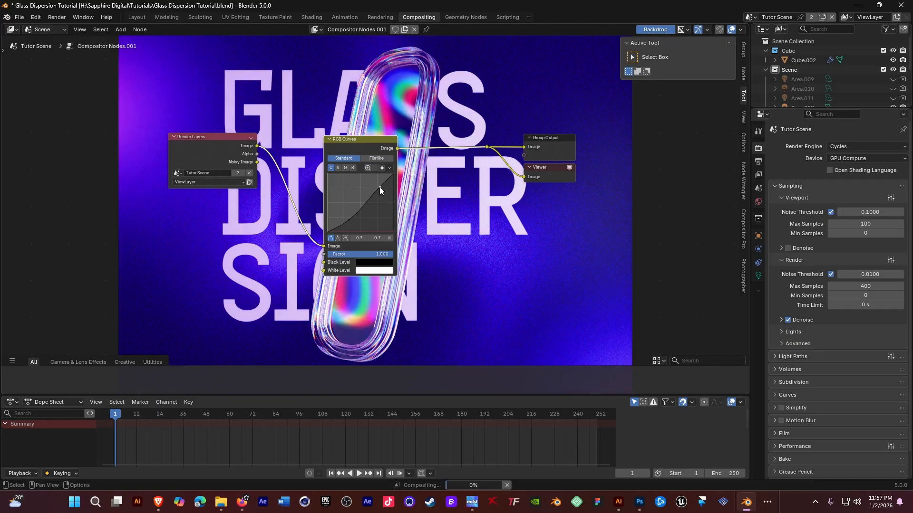
{"action": "left_click_drag", "start_coordinate": [349, 220], "coordinate": [347, 221]}
{"action": "left_click_drag", "start_coordinate": [379, 187], "coordinate": [378, 188]}
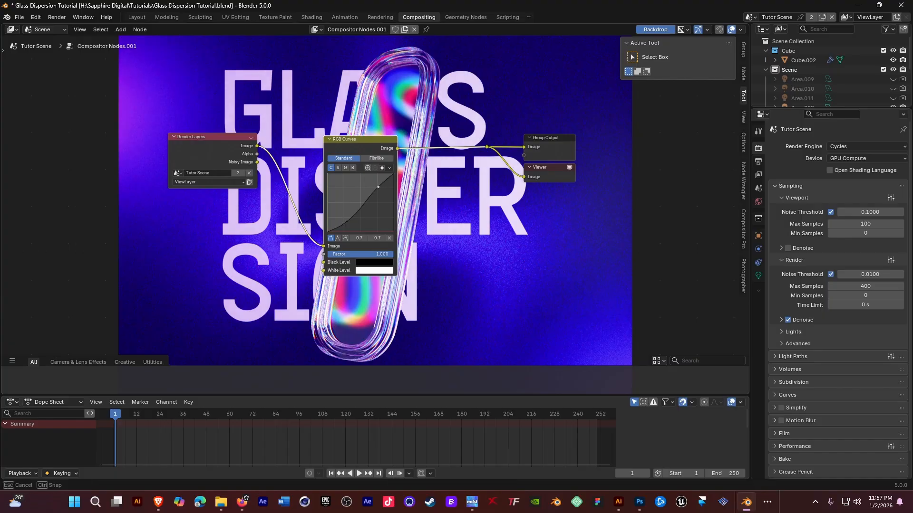
{"action": "left_click_drag", "start_coordinate": [341, 222], "coordinate": [346, 222]}
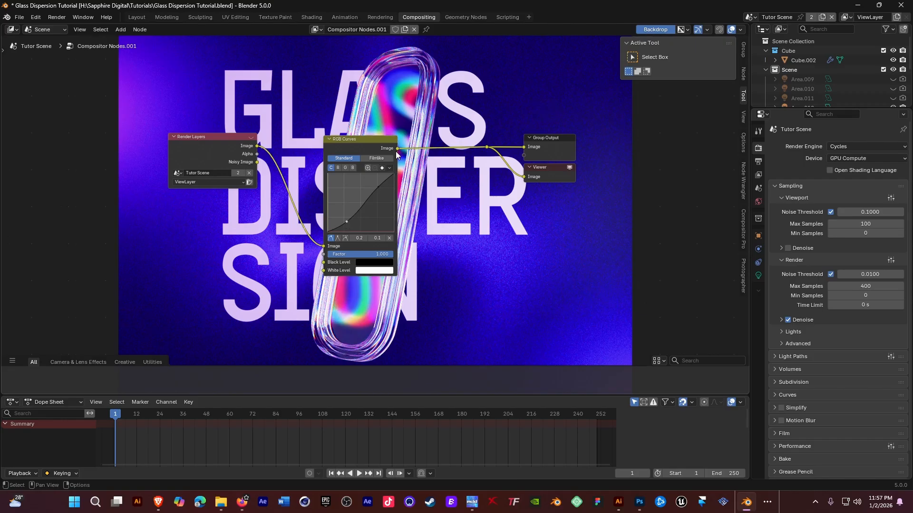
{"action": "mouse_move", "coordinate": [366, 151]}
{"action": "left_mouse_down"}
{"action": "mouse_move", "coordinate": [293, 161]}
{"action": "mouse_move", "coordinate": [435, 156]}
{"action": "mouse_move", "coordinate": [339, 159]}
{"action": "mouse_move", "coordinate": [372, 147]}
{"action": "left_mouse_up"}
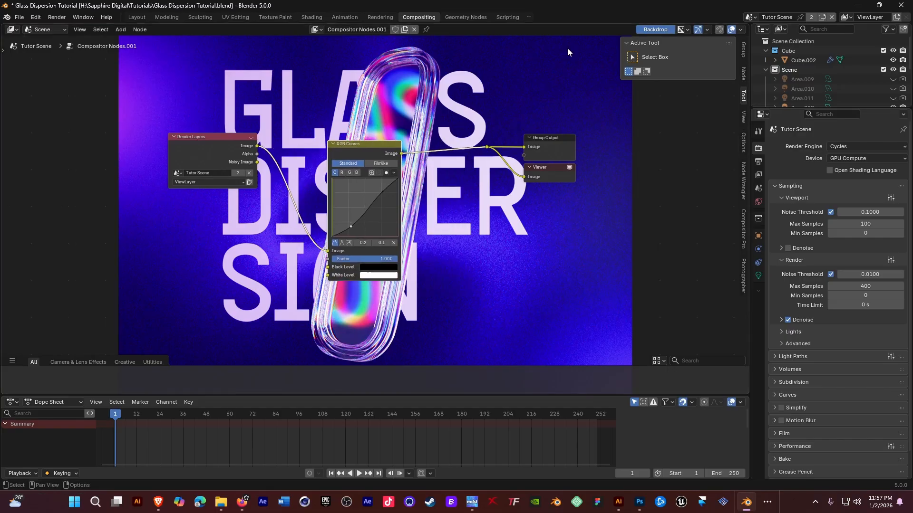
- Return to the Layout workspace and set the rendered viewport's compositor to Camera
{"action": "left_click", "coordinate": [136, 17]}
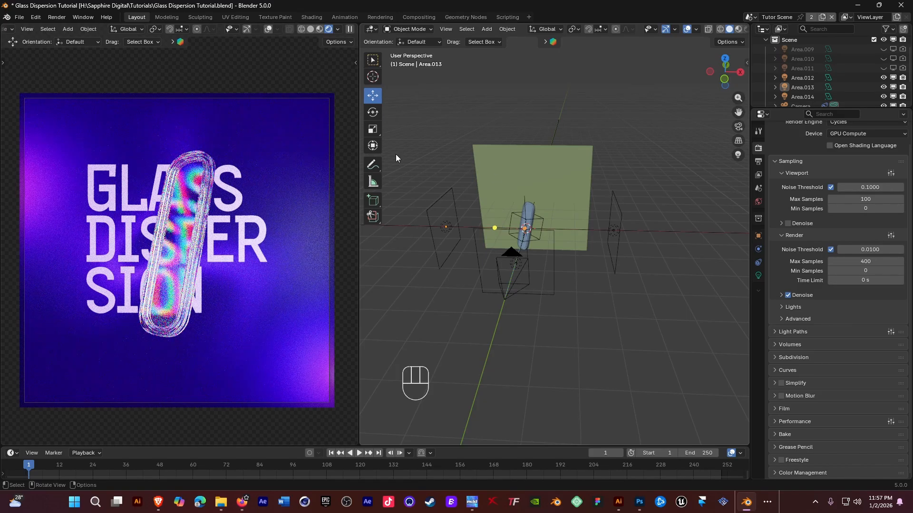
{"action": "middle_click_drag", "start_coordinate": [531, 167], "coordinate": [541, 159], "text": "shift"}
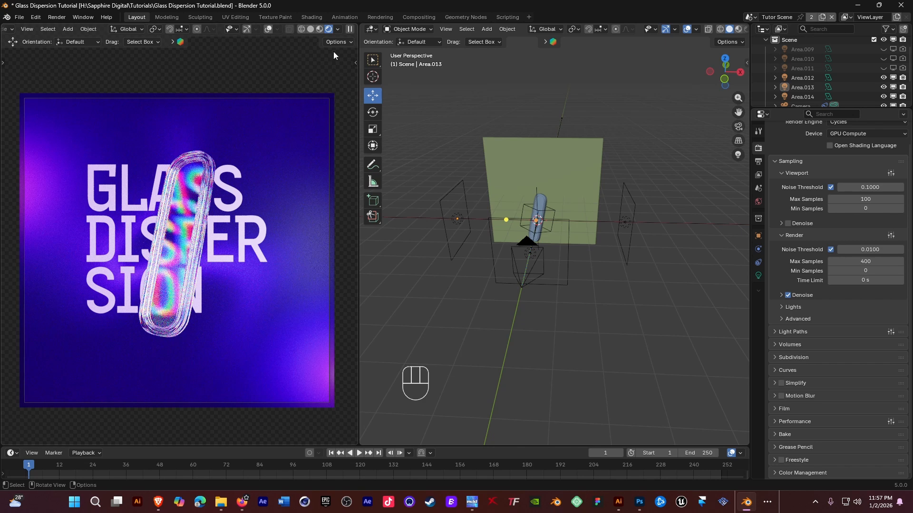
{"action": "left_click", "coordinate": [337, 29]}
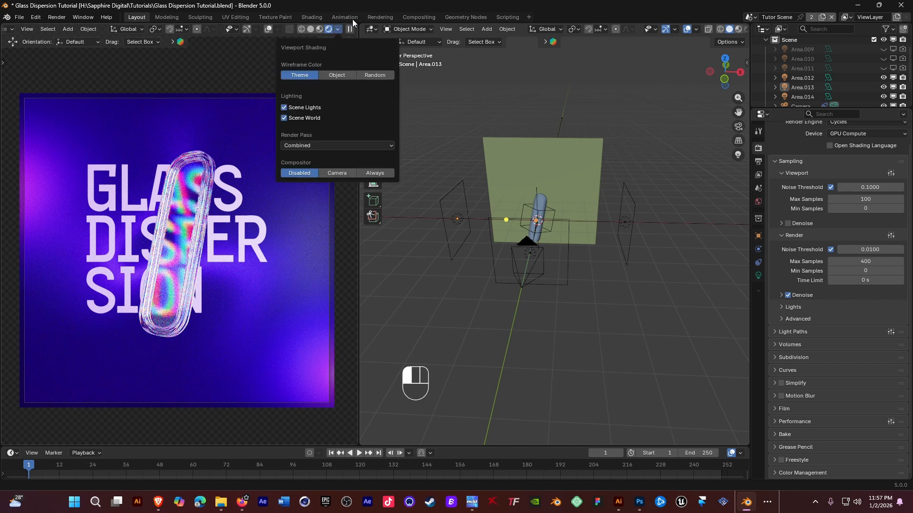
{"action": "left_click", "coordinate": [338, 29]}
{"action": "left_click", "coordinate": [339, 29]}
{"action": "left_click", "coordinate": [338, 173]}
{"action": "left_click", "coordinate": [374, 172]}
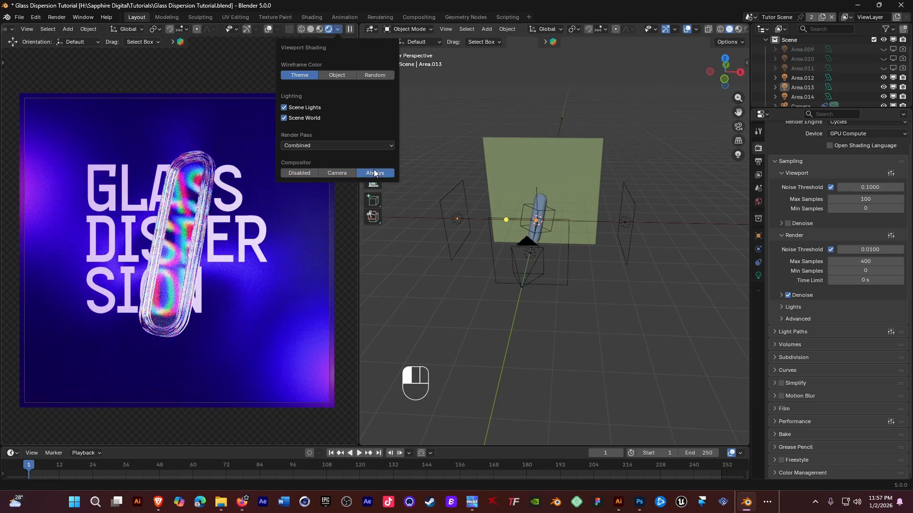
{"action": "left_click", "coordinate": [298, 173]}
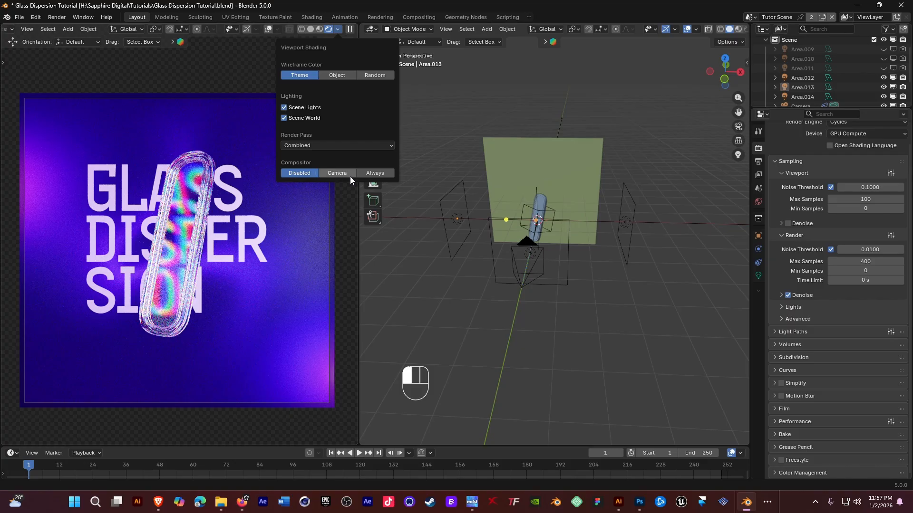
{"action": "left_click", "coordinate": [341, 174]}
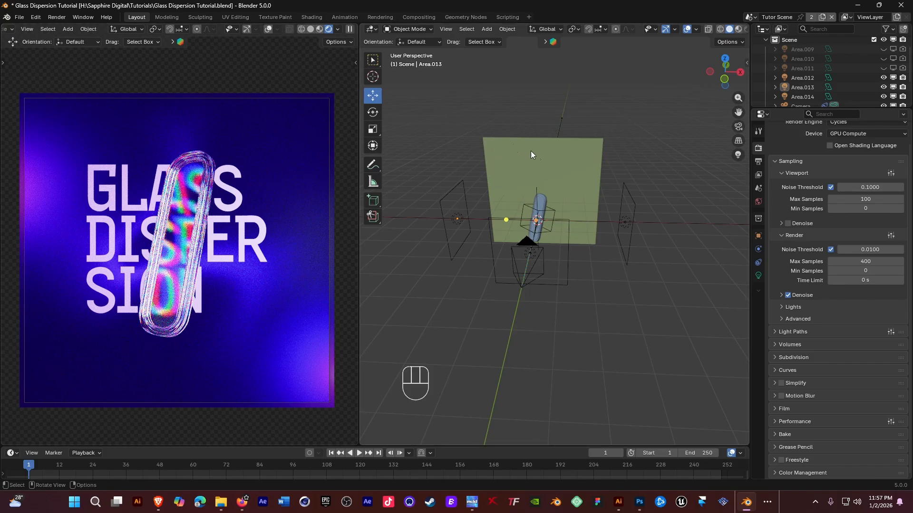
- Select the cube-shaped empty around the glass slab and raise it about 0.015 m along Z
{"action": "middle_click_drag", "start_coordinate": [531, 150], "coordinate": [547, 154]}
{"action": "middle_click_drag", "start_coordinate": [554, 187], "coordinate": [544, 247], "text": "shift"}
{"action": "scroll", "coordinate": [554, 237], "scroll_direction": "up", "scroll_amount": 3}
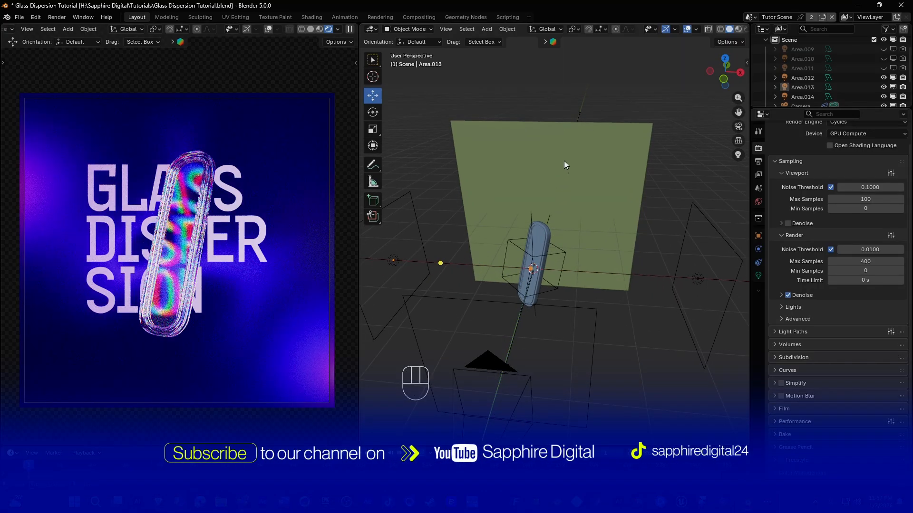
{"action": "scroll", "coordinate": [565, 181], "scroll_direction": "down", "scroll_amount": 2}
{"action": "middle_click_drag", "start_coordinate": [549, 193], "coordinate": [579, 246]}
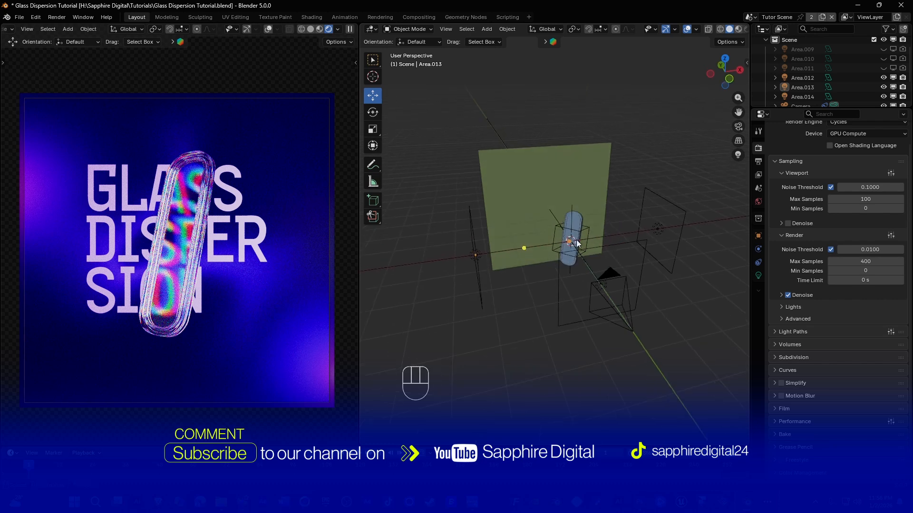
{"action": "scroll", "coordinate": [580, 246], "scroll_direction": "up", "scroll_amount": 2}
{"action": "left_click", "coordinate": [574, 199]}
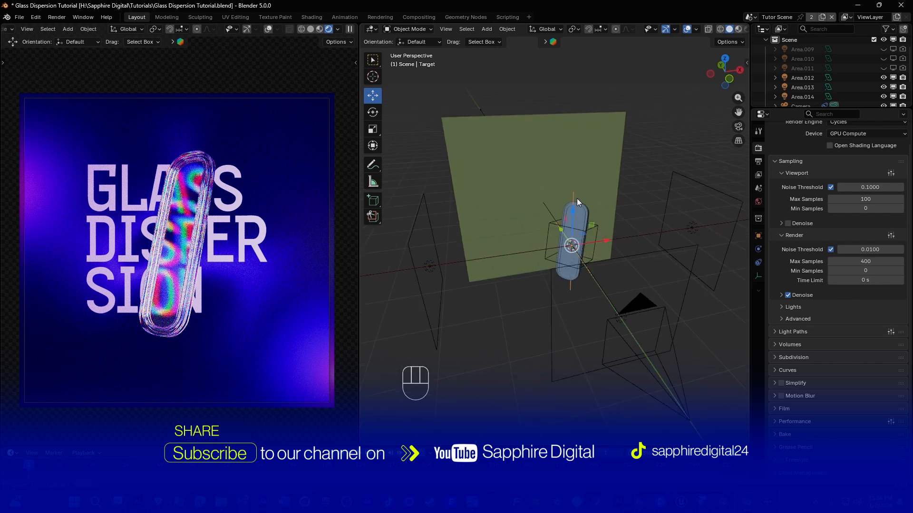
{"action": "left_click", "coordinate": [636, 300], "text": "shift"}
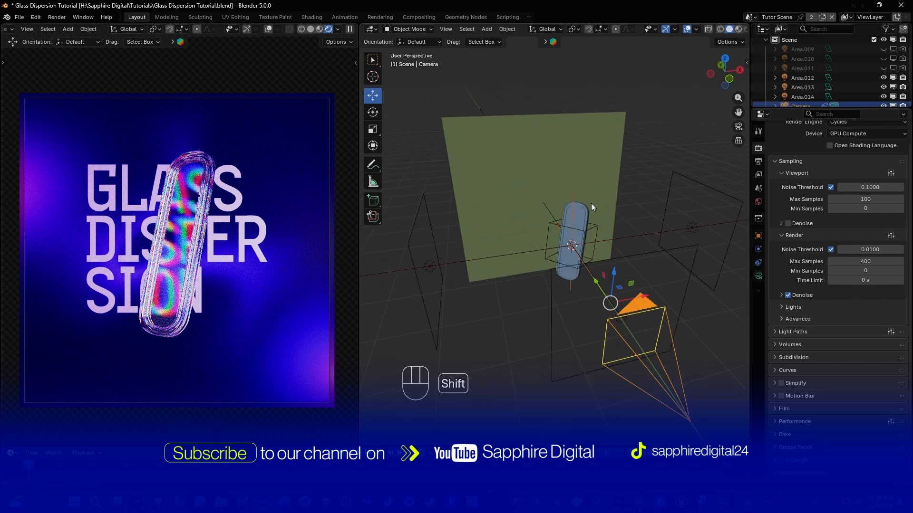
{"action": "left_click", "coordinate": [592, 228]}
{"action": "key", "text": "g"}
{"action": "key", "text": "z"}
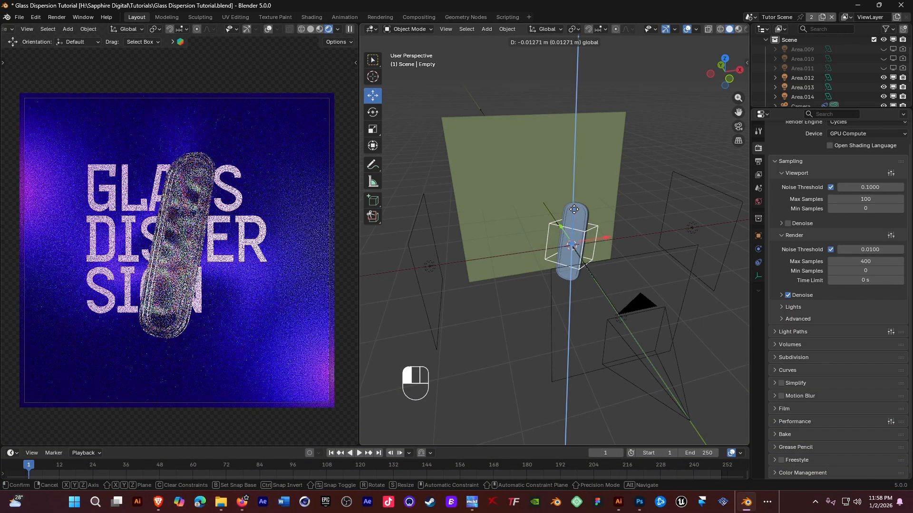
{"action": "left_click", "coordinate": [603, 210]}
{"action": "key", "text": "s"}
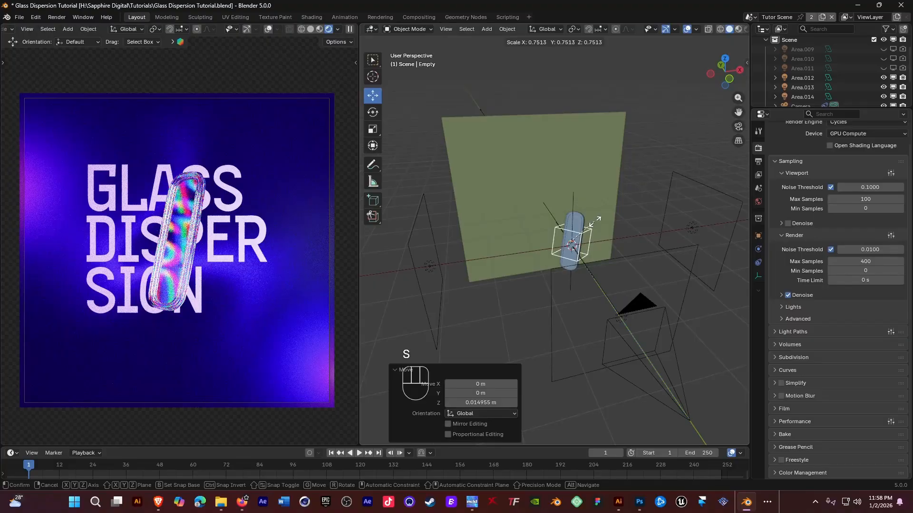
{"action": "key", "text": "Escape"}
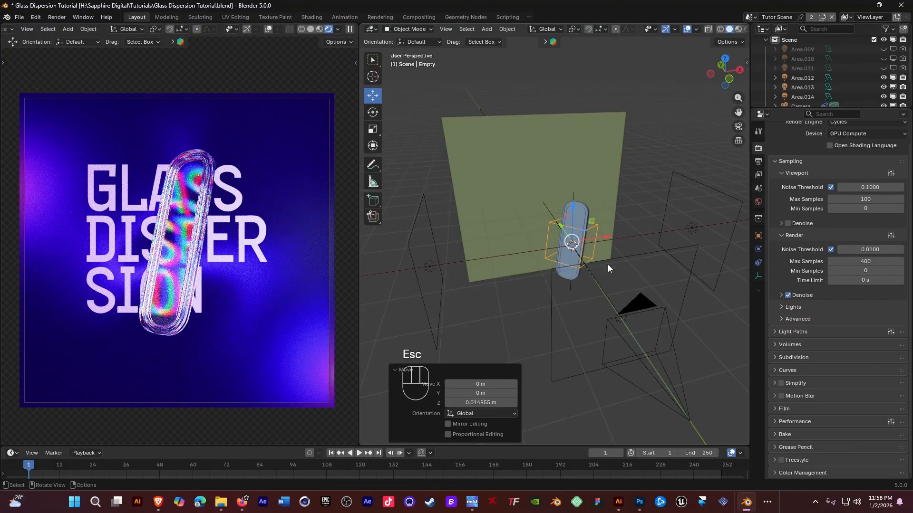
{"action": "mouse_move", "coordinate": [604, 237]}
{"action": "left_mouse_down"}
{"action": "mouse_move", "coordinate": [564, 239]}
{"action": "mouse_move", "coordinate": [644, 236]}
{"action": "mouse_move", "coordinate": [598, 243]}
{"action": "mouse_move", "coordinate": [610, 242]}
{"action": "left_mouse_up"}
{"action": "key", "text": "ctrl+z"}
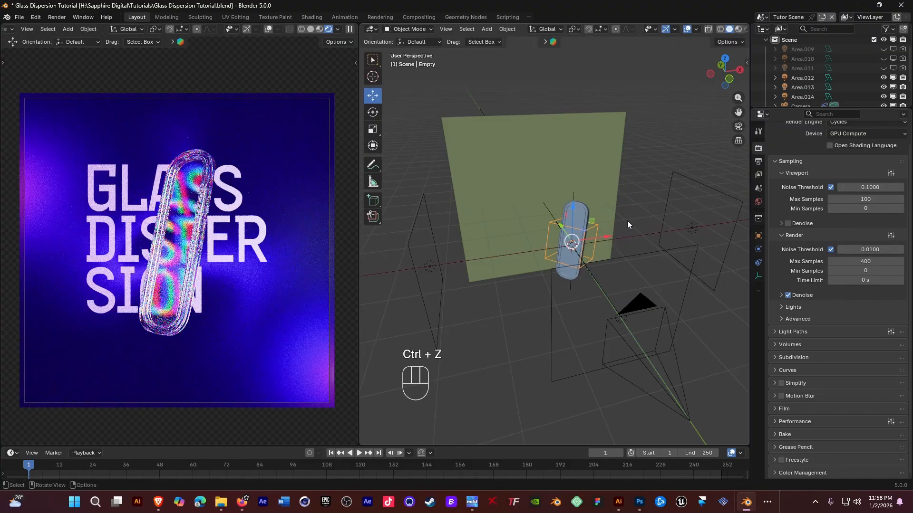
- Save the Blender file with the adjusted slab position
{"action": "key", "text": "ctrl+s"}
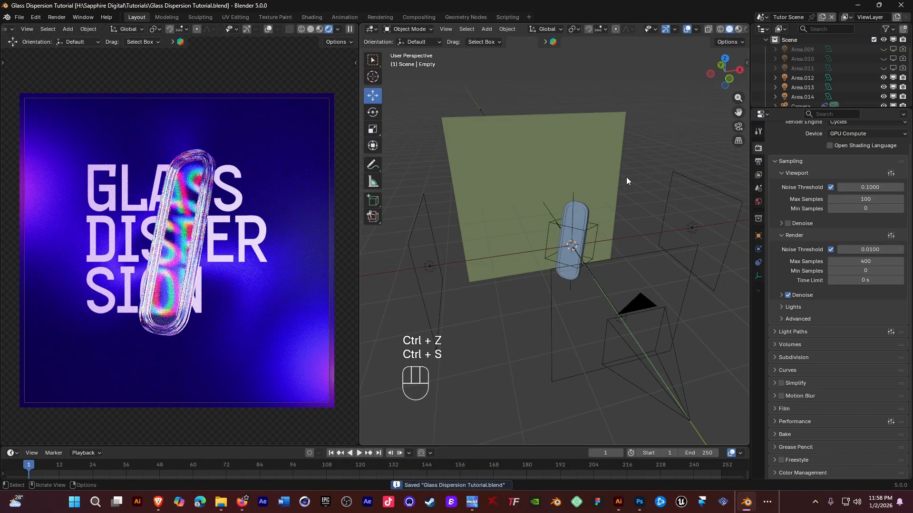
- Move the background artwork plane about -0.98 m along Y and scale it to about 0.86
{"action": "middle_click_drag", "start_coordinate": [581, 213], "coordinate": [569, 205]}
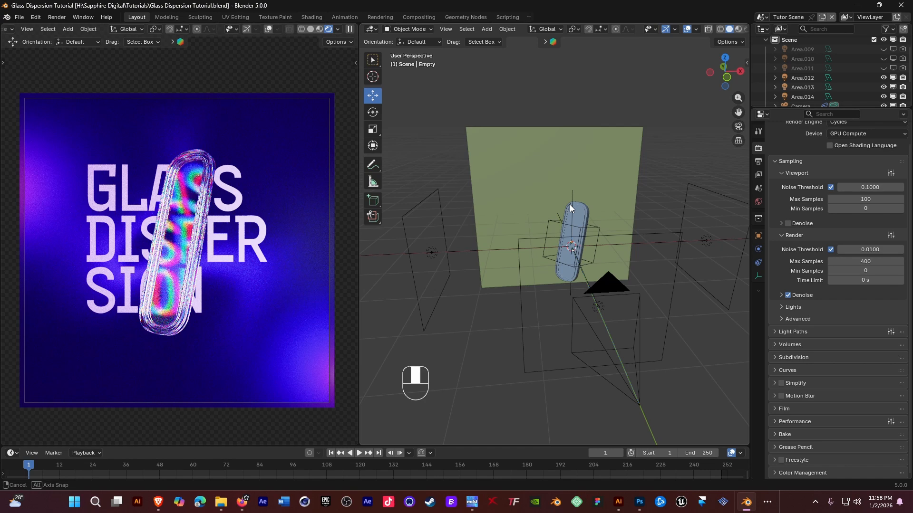
{"action": "middle_click_drag", "start_coordinate": [570, 205], "coordinate": [602, 193]}
{"action": "left_click", "coordinate": [566, 213]}
{"action": "left_click_drag", "start_coordinate": [548, 209], "coordinate": [555, 209]}
{"action": "key", "text": "s"}
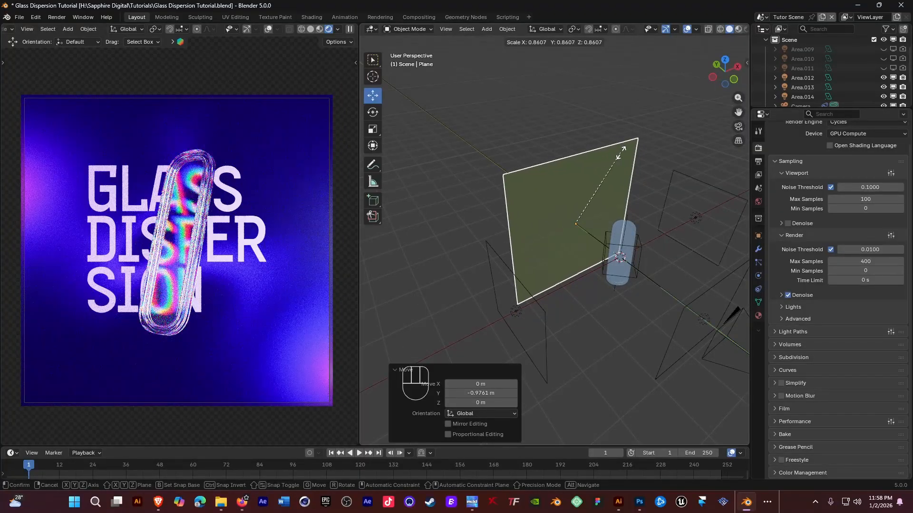
{"action": "left_click", "coordinate": [620, 153]}
{"action": "left_click", "coordinate": [604, 84]}
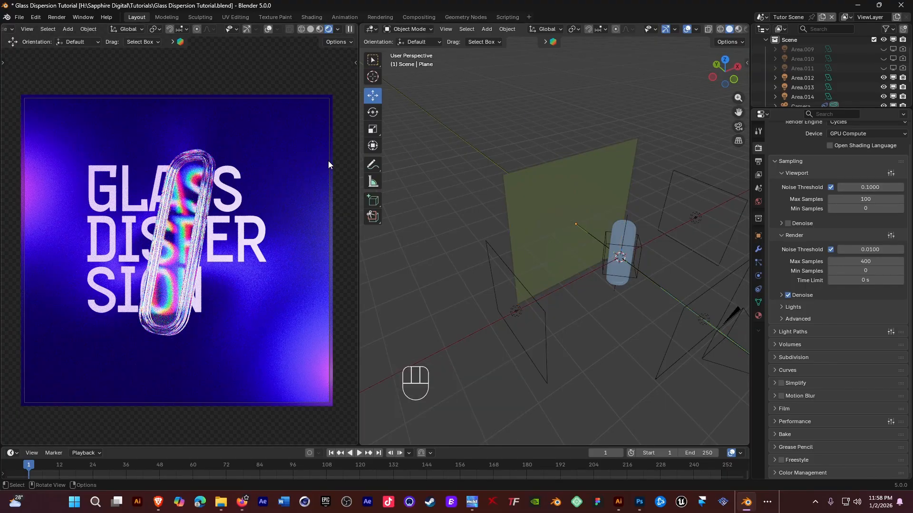
- Shift the slab's empty about -0.021 m along X and rotate it about -6.9° in the front view
{"action": "left_click", "coordinate": [638, 254]}
{"action": "left_click_drag", "start_coordinate": [649, 241], "coordinate": [651, 240]}
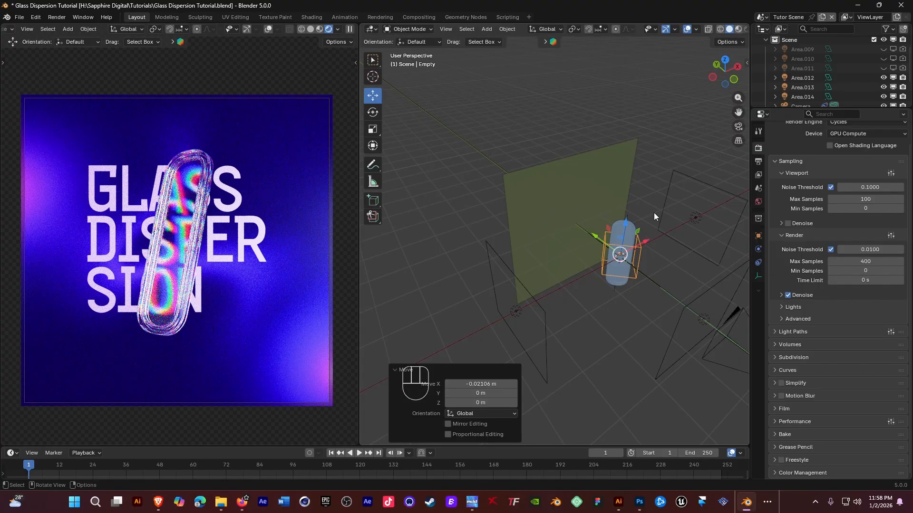
{"action": "key", "text": "KP_1"}
{"action": "key", "text": "r"}
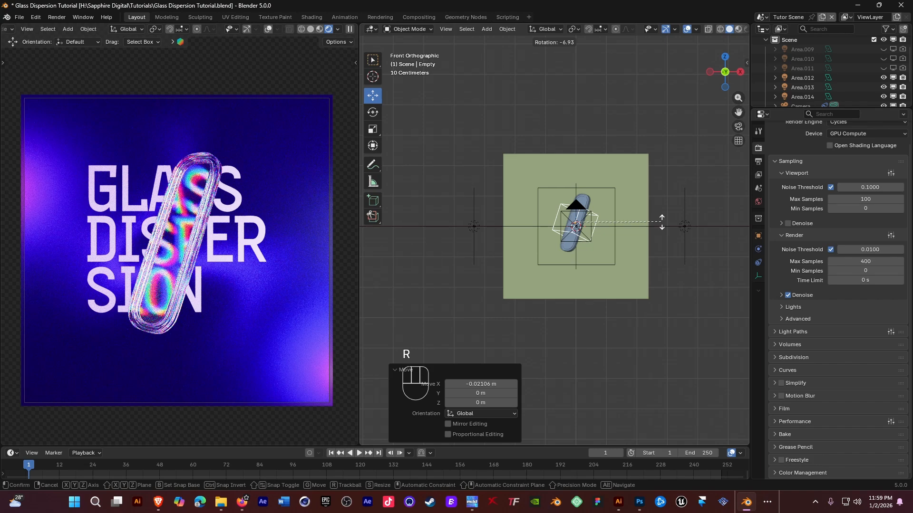
{"action": "left_click", "coordinate": [661, 222]}
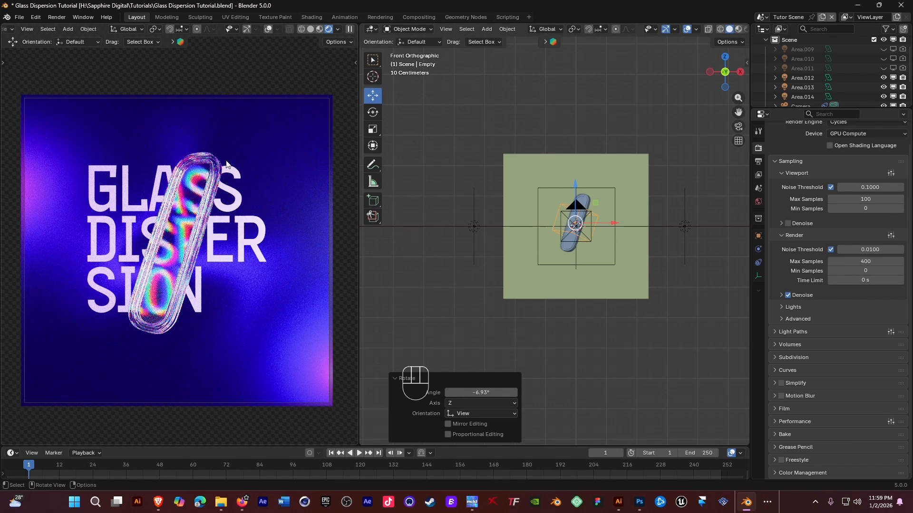
- Deselect the slab's empty and save the Blender file
{"action": "middle_click_drag", "start_coordinate": [580, 168], "coordinate": [557, 204]}
{"action": "left_click", "coordinate": [612, 143]}
{"action": "key", "text": "ctrl+s"}
- Place the image viewer showing Glass Dispersion_Render 1.png beside the rendered viewport to compare both images
{"action": "scroll", "coordinate": [588, 212], "scroll_direction": "up", "scroll_amount": 3}
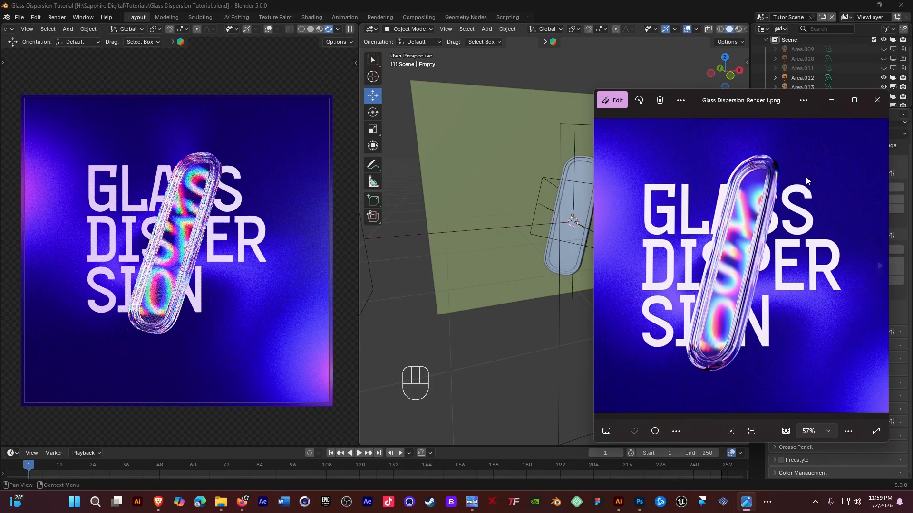
{"action": "left_click_drag", "start_coordinate": [701, 95], "coordinate": [550, 58]}
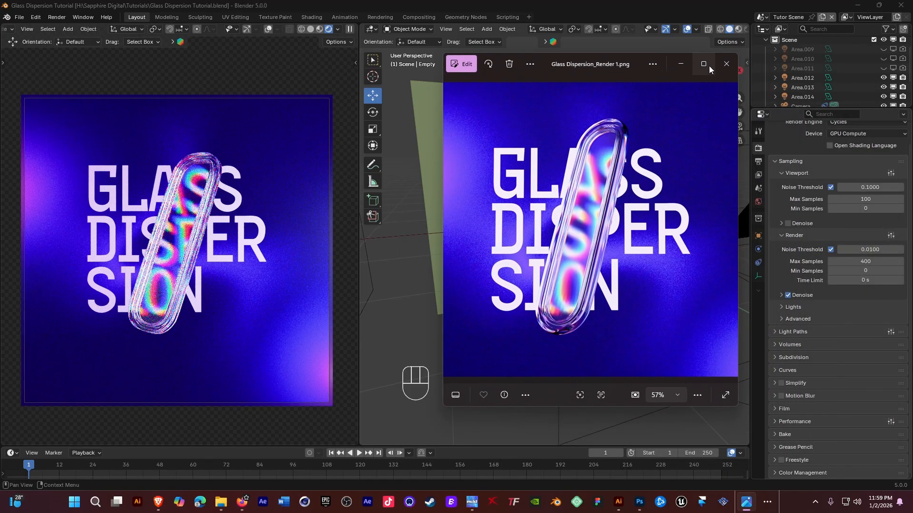